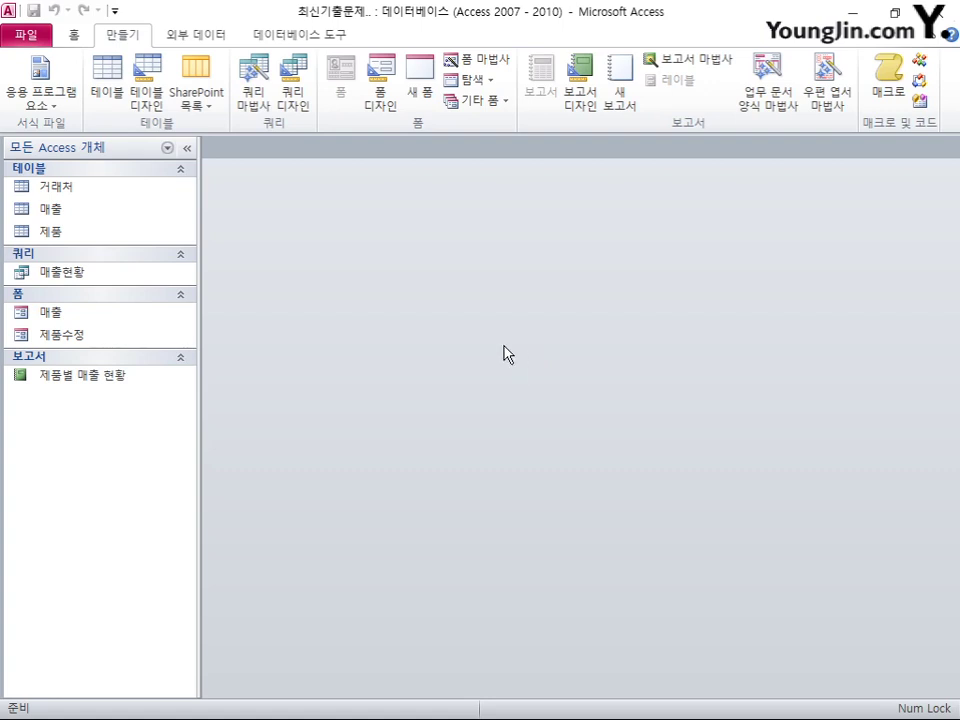
# - Open the 매출 table in Design view and make 일련번호, 제품번호 and 거래처번호 its composite primary key
pyautogui.rightClick(58, 212)
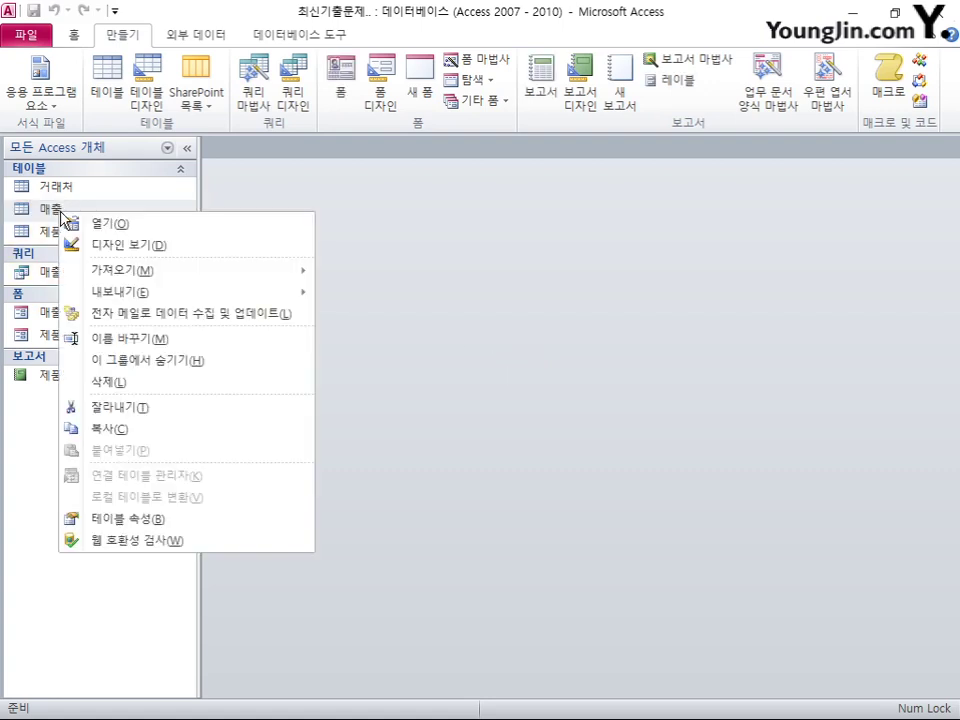
pyautogui.click(116, 250)
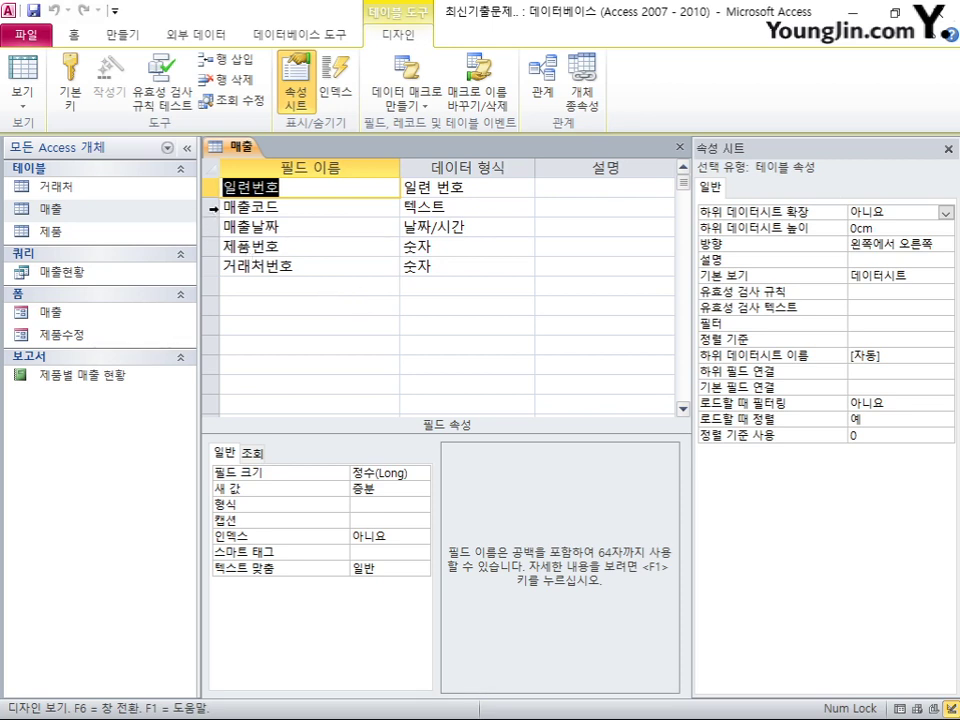
pyautogui.click(212, 246)
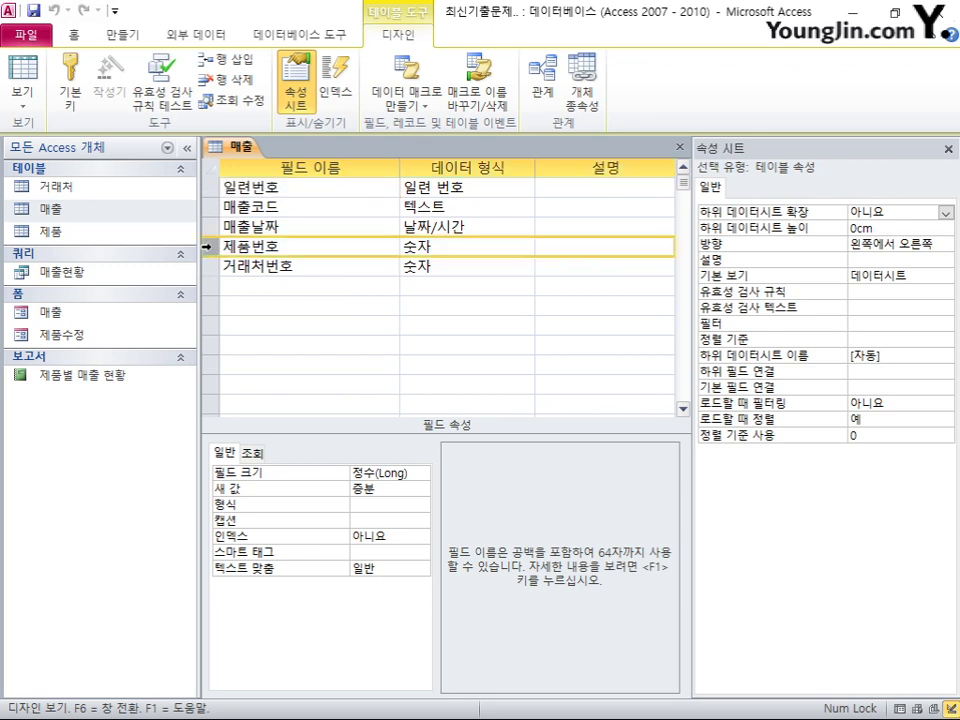
pyautogui.click(212, 187)
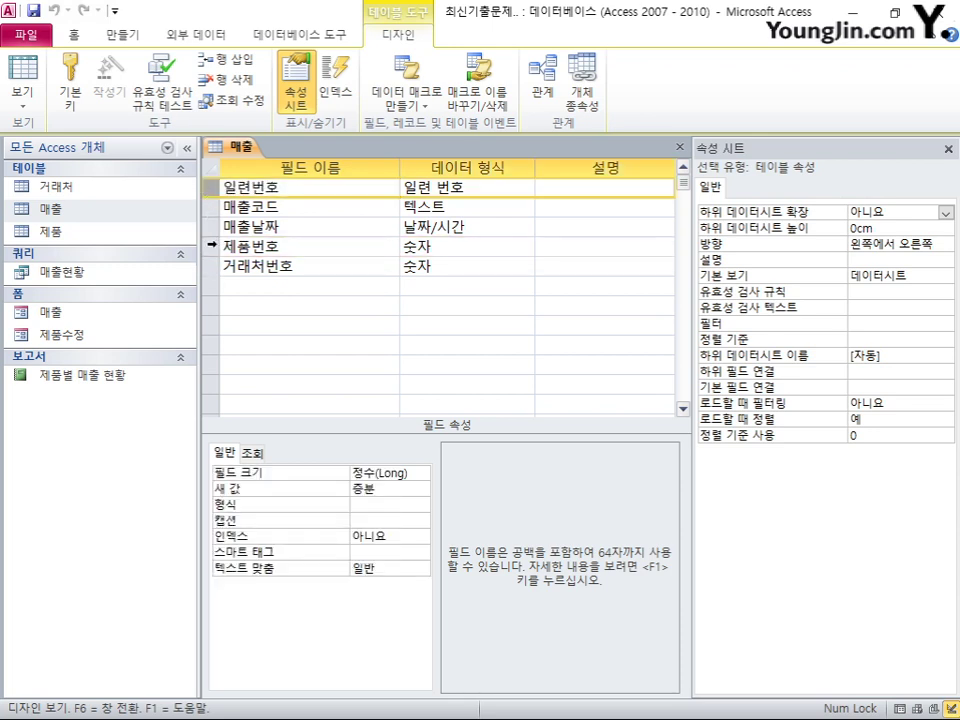
pyautogui.click(212, 246)
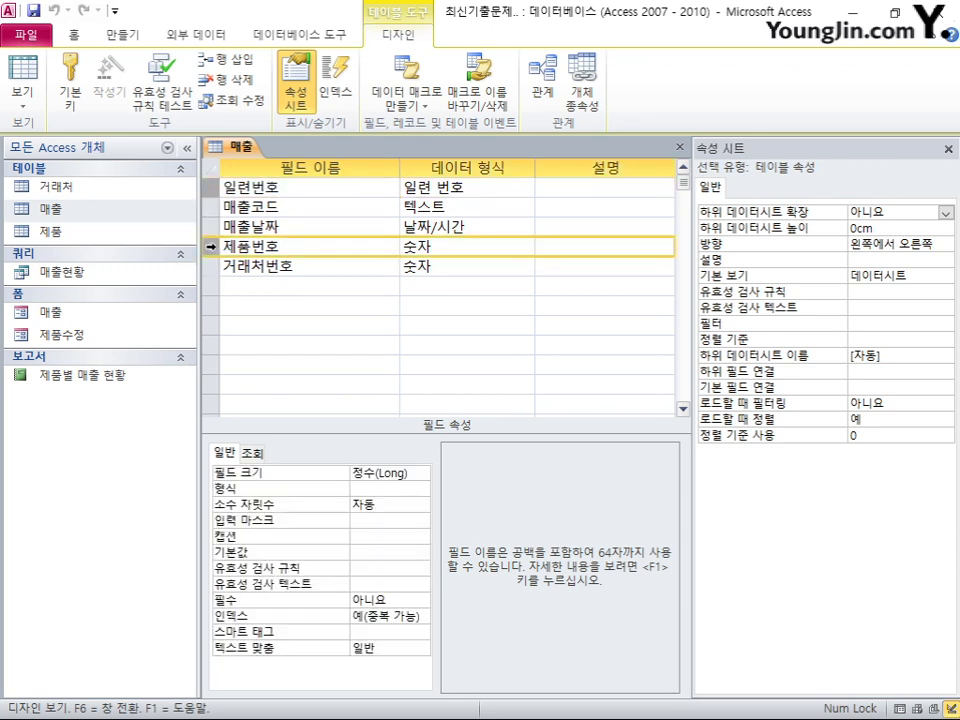
pyautogui.keyDown('ctrl'); pyautogui.click(212, 266); pyautogui.keyUp('ctrl')
pyautogui.click(72, 103)
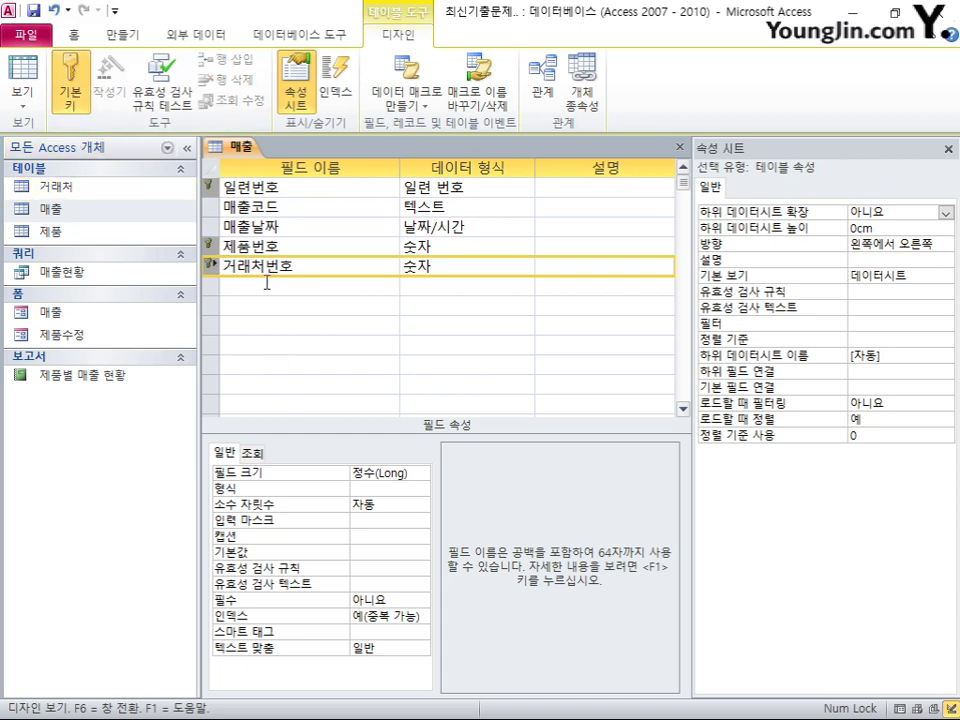
# - Make the 매출코드 field mandatory by setting its 필수 property to 예
pyautogui.click(213, 208)
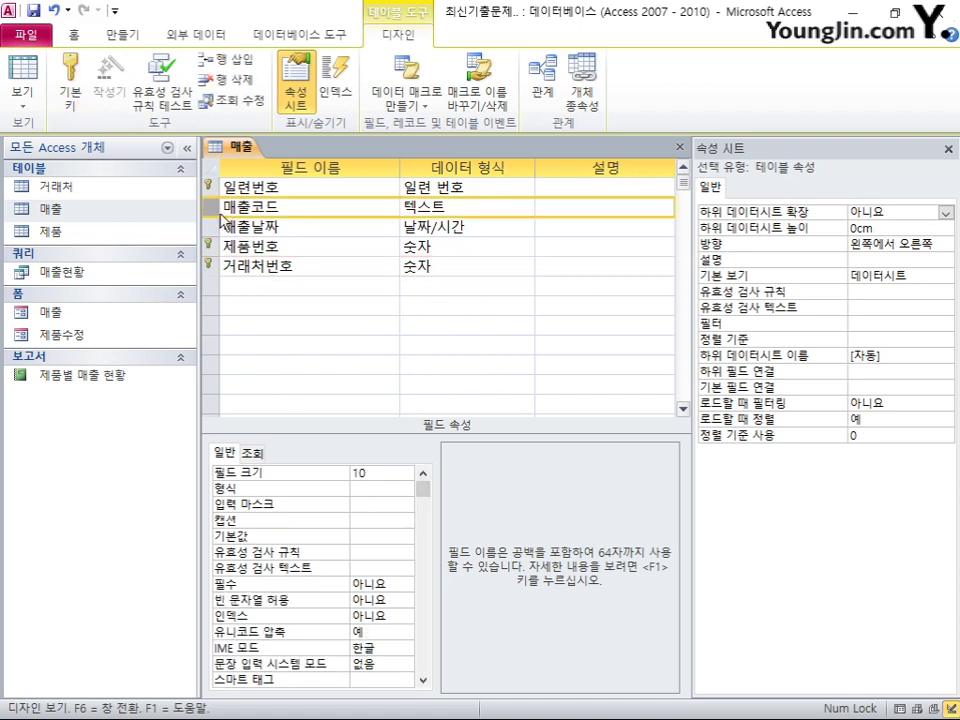
pyautogui.click(398, 584)
pyautogui.click(405, 585)
pyautogui.click(375, 600)
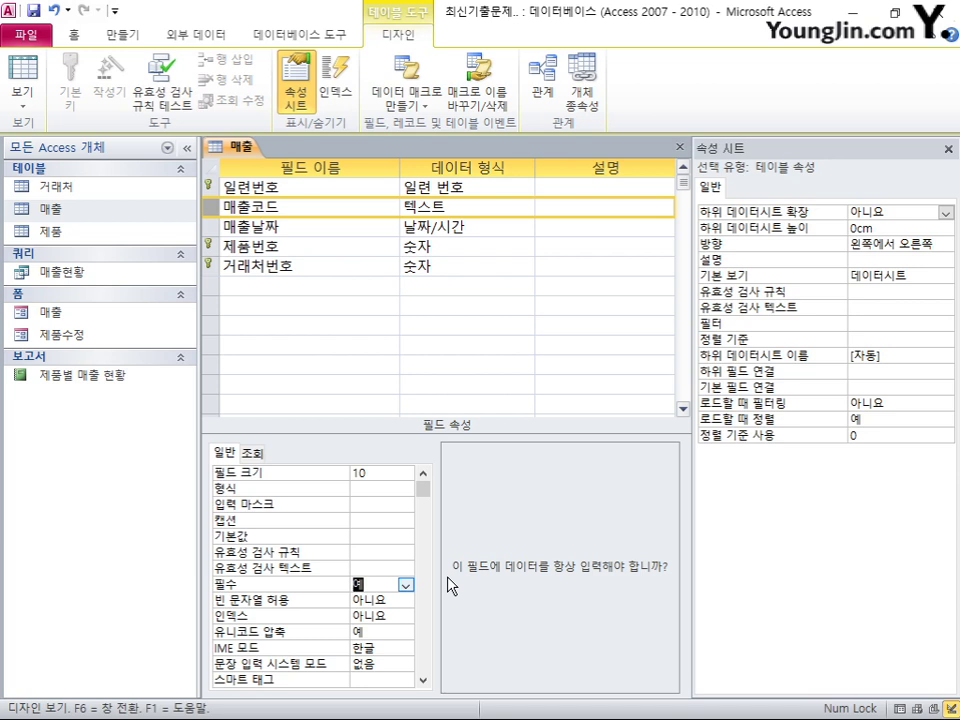
# - Enter the validation rule Len([매출코드])=4 for the 매출코드 field
pyautogui.click(359, 552)
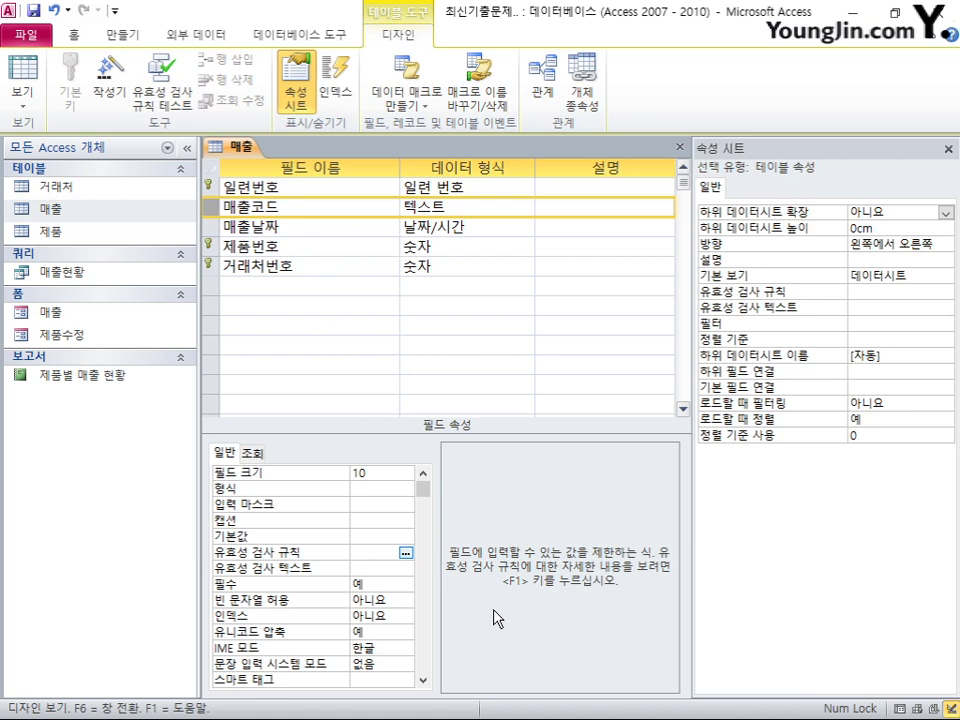
pyautogui.press('Hangul')
pyautogui.write('Len')
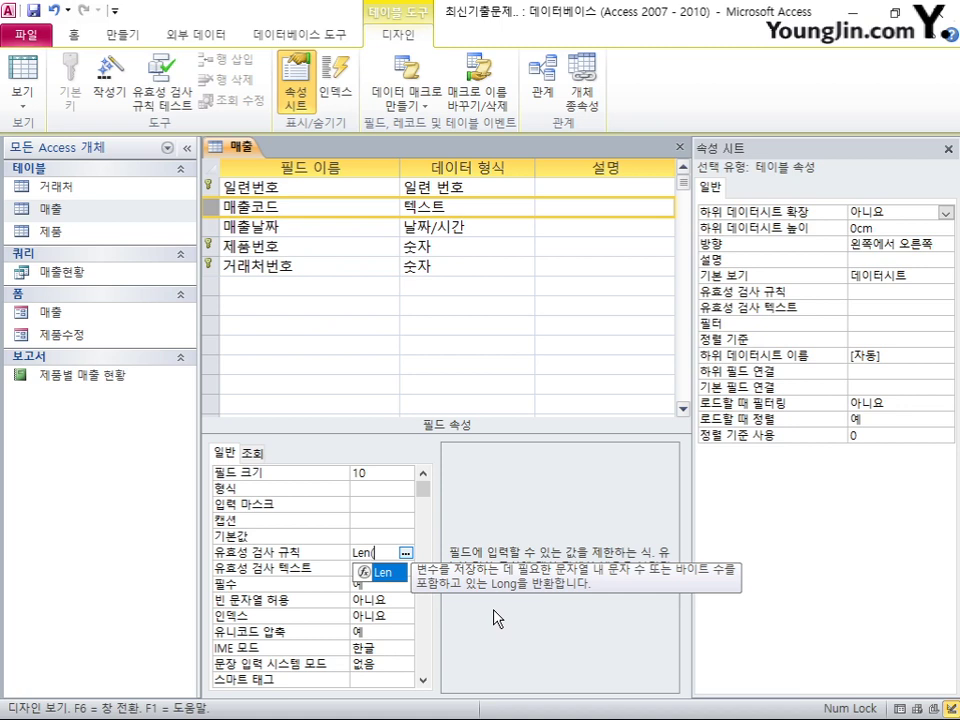
pyautogui.write('(')
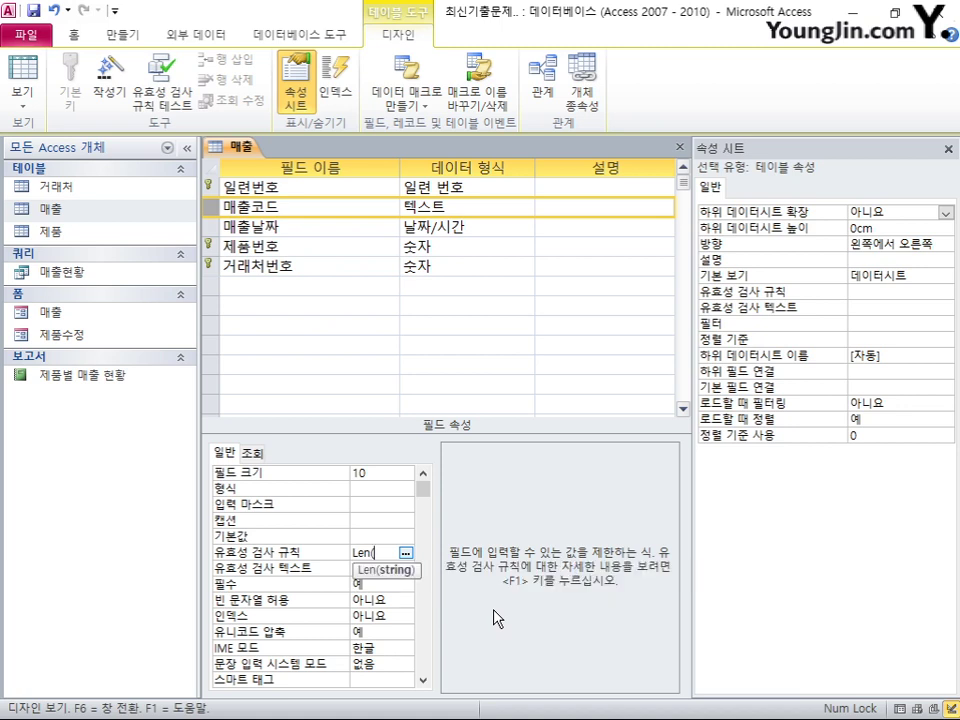
pyautogui.write('[매출코드')
pyautogui.write('])')
pyautogui.write('=')
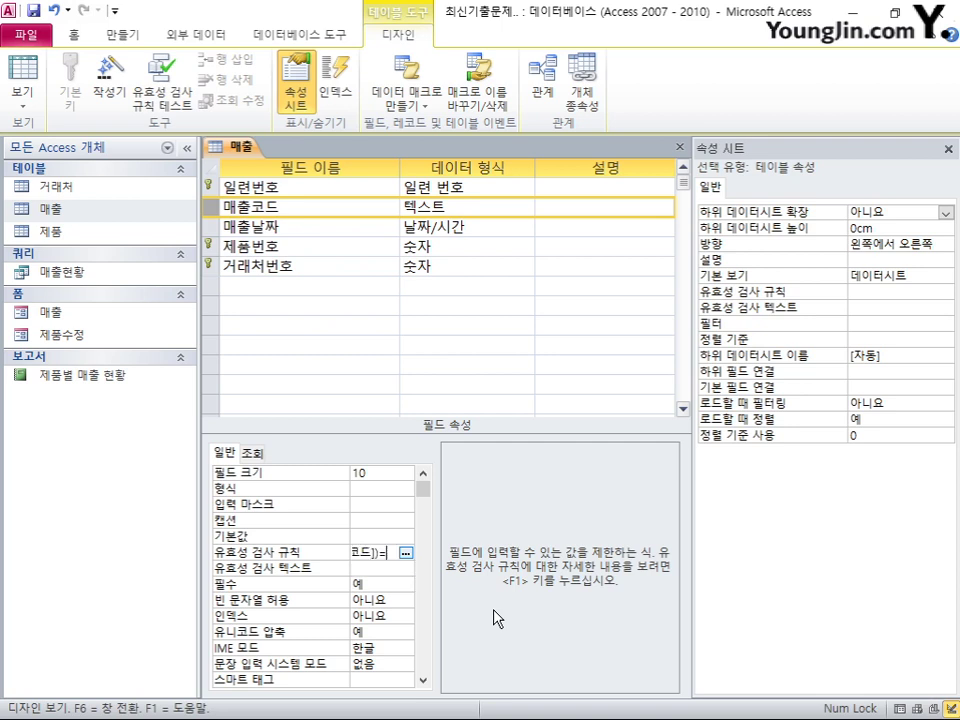
pyautogui.write('4')
# - Set the default value (기본값) of both the 제품번호 and 거래처번호 fields to 0
pyautogui.click(214, 246)
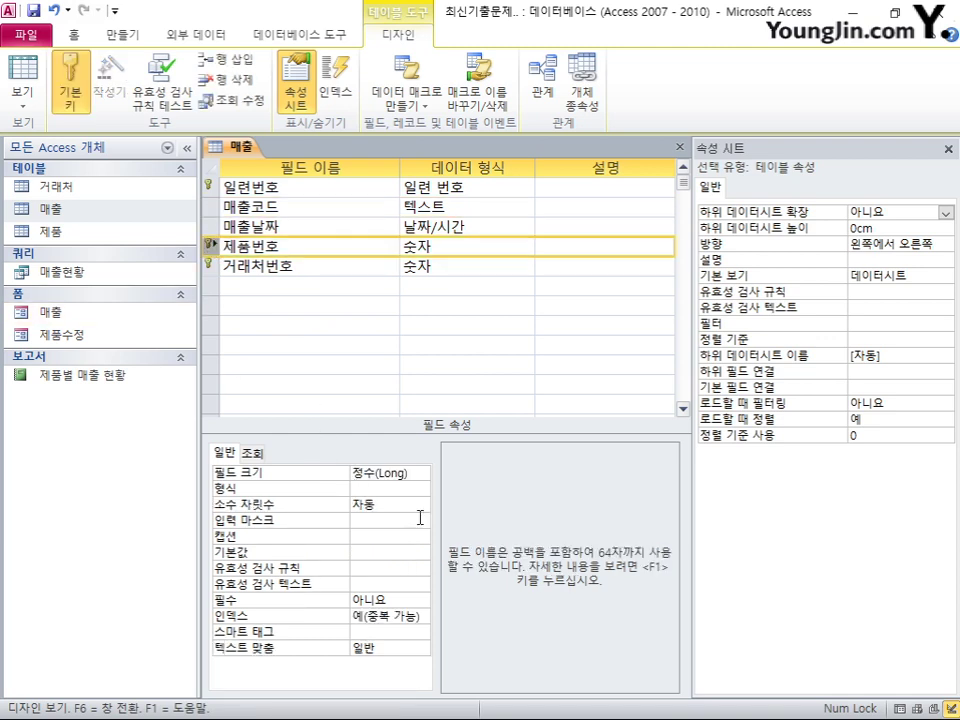
pyautogui.click(360, 553)
pyautogui.write('0')
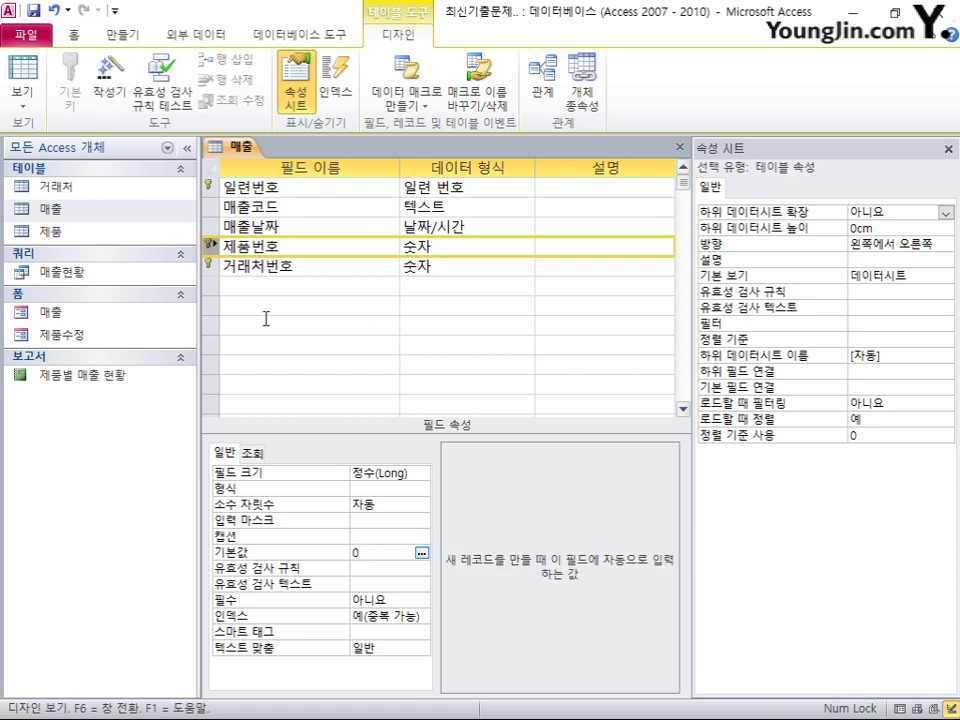
pyautogui.click(220, 266)
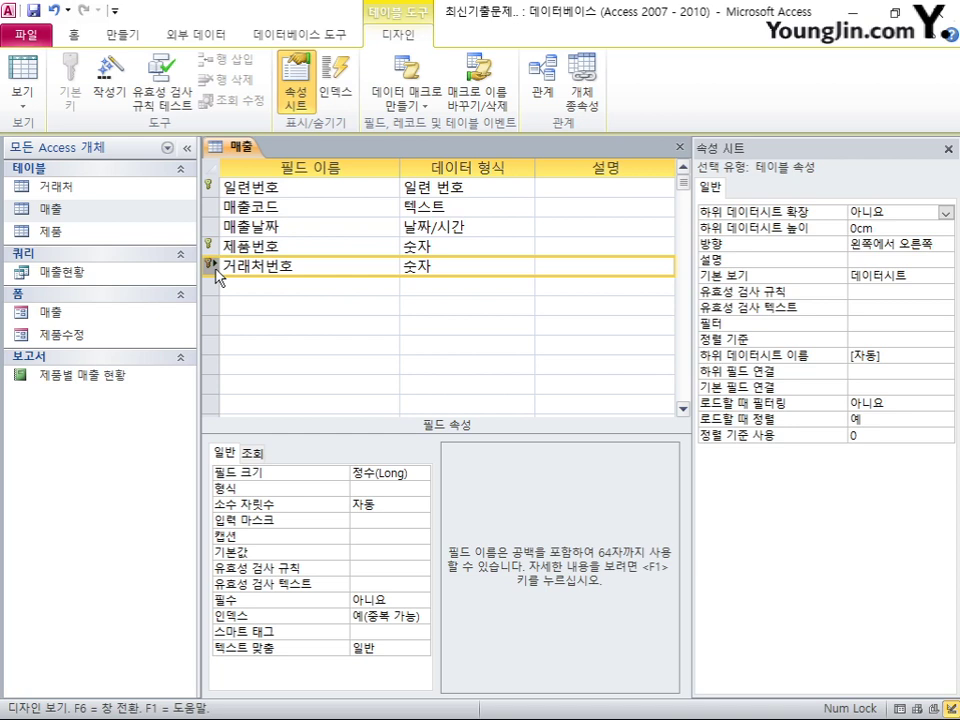
pyautogui.click(365, 551)
pyautogui.write('0')
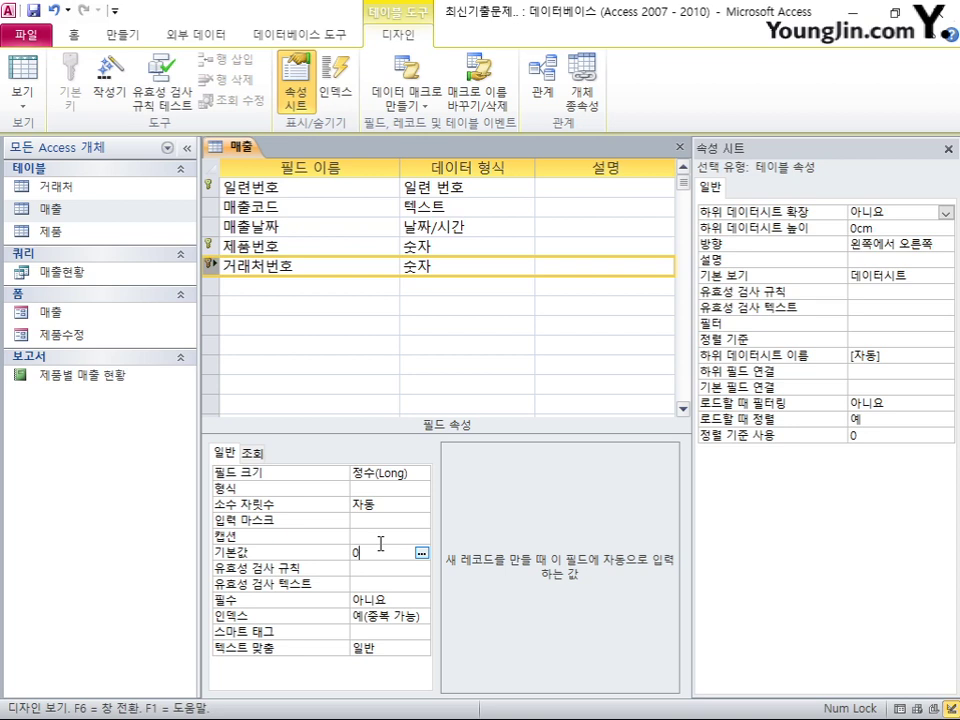
# - Set the caption (캡션) of 제품번호 to 매출제품 and of 거래처번호 to 매출거래처
pyautogui.click(222, 246)
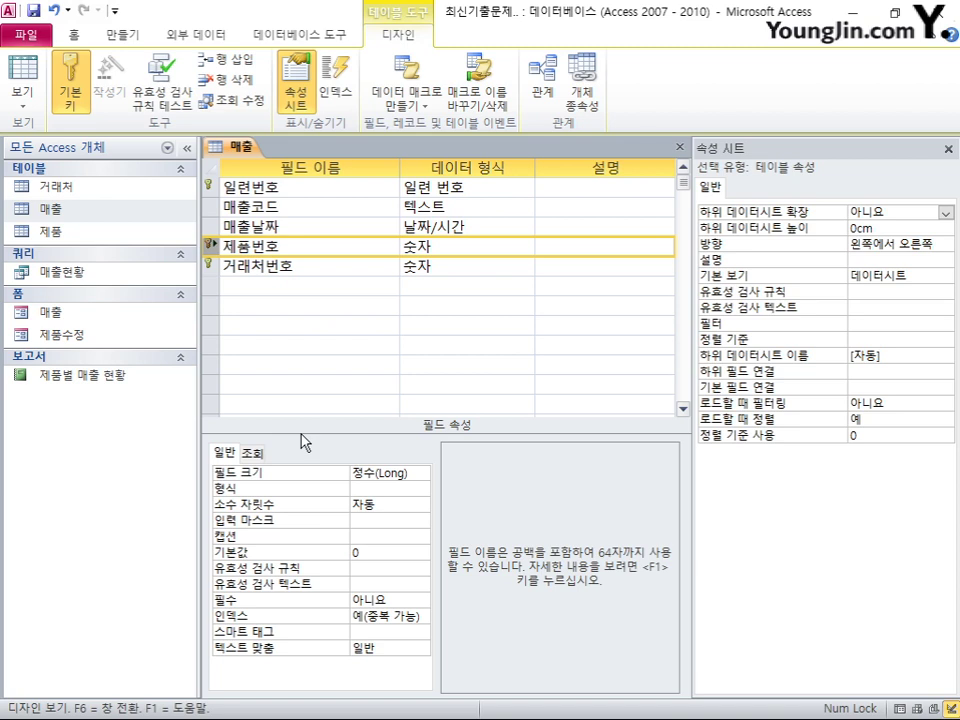
pyautogui.click(376, 534)
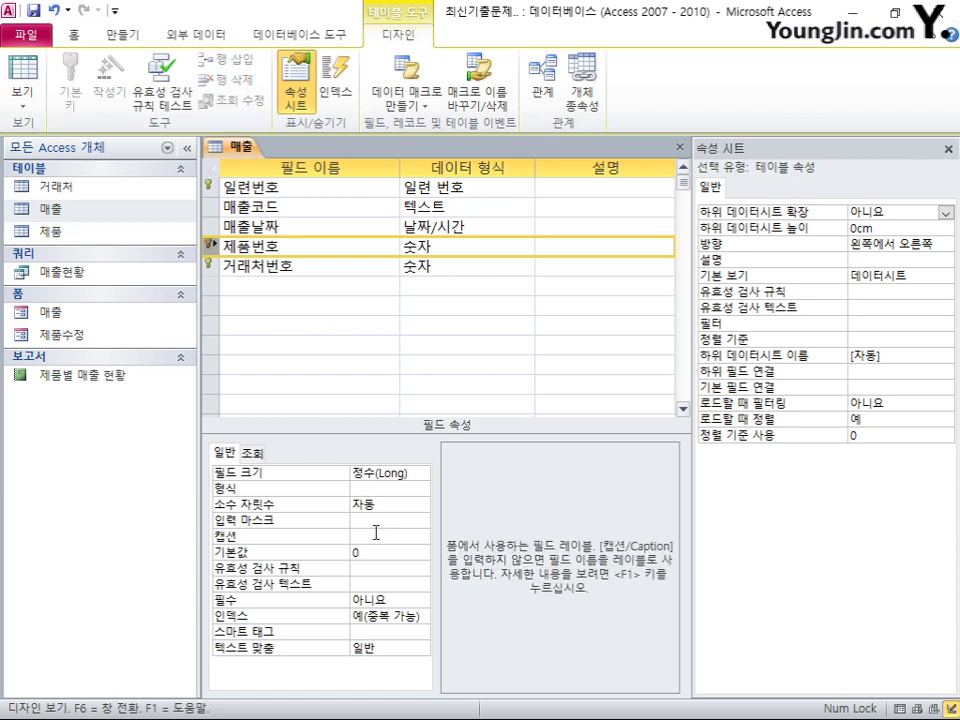
pyautogui.write('매출제품')
pyautogui.click(208, 266)
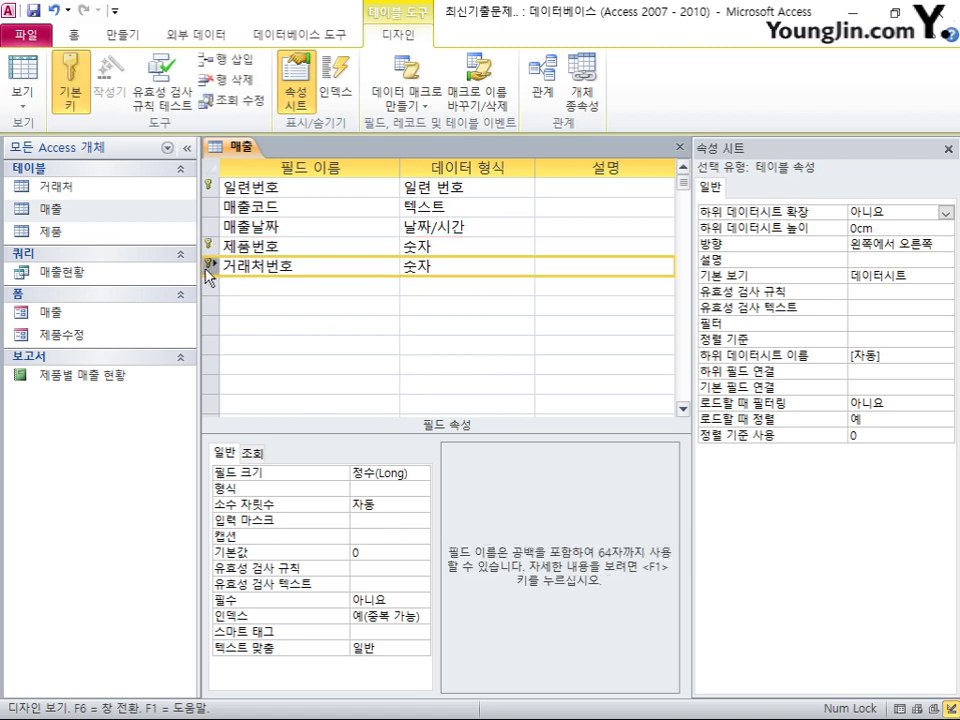
pyautogui.click(362, 537)
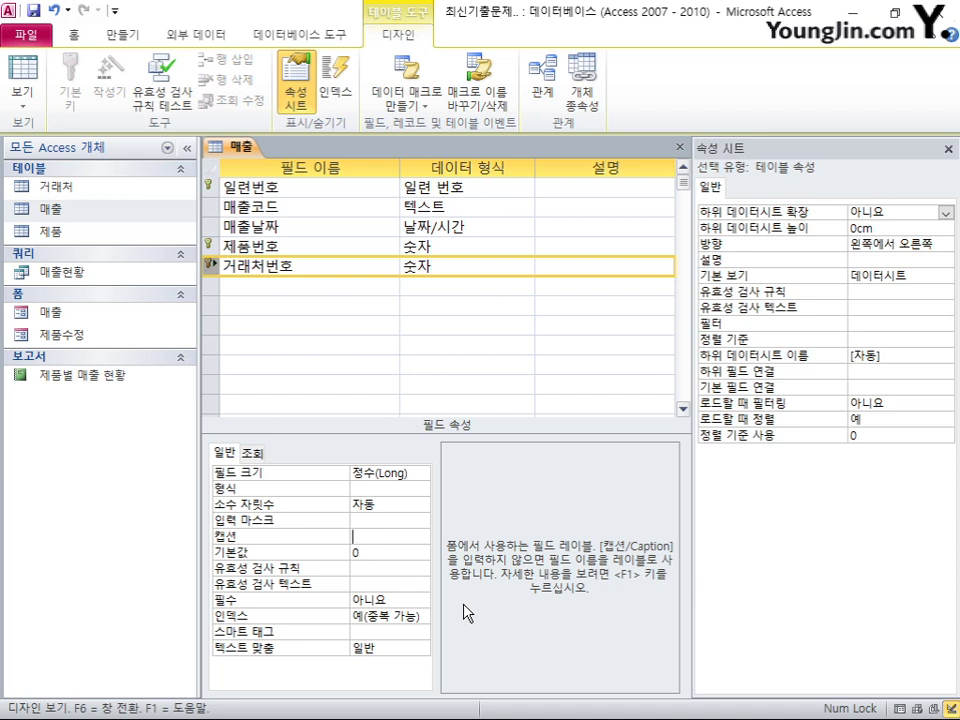
pyautogui.write('매출거래처')
# - Close the 매출 table, saving its design changes
pyautogui.click(680, 146)
pyautogui.click(373, 414)
pyautogui.click(369, 419)
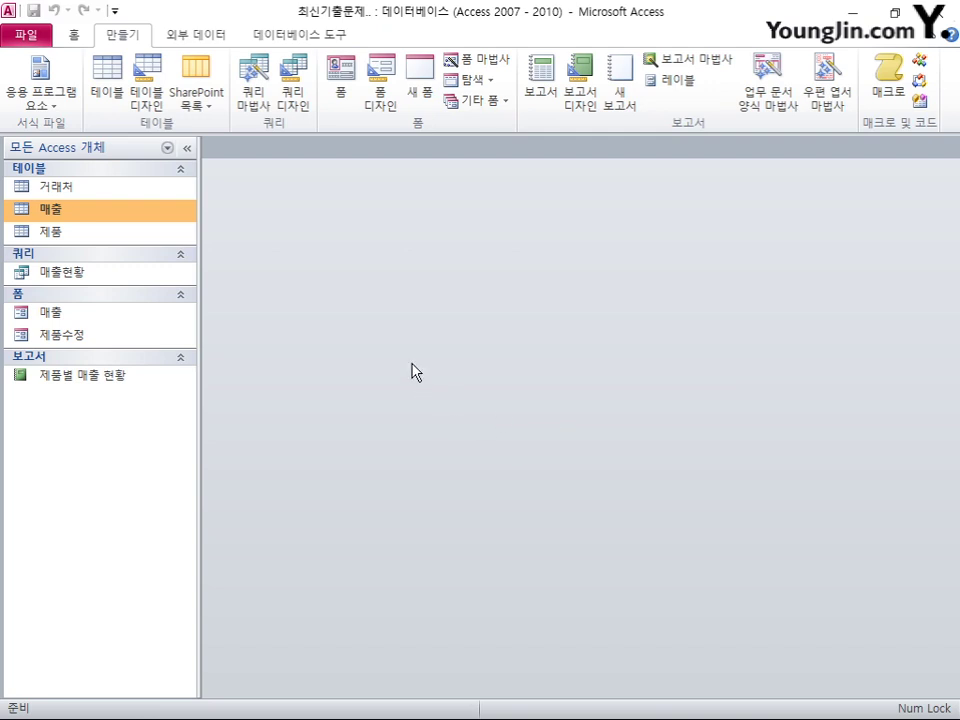
# - Reopen the 매출 table in Design view and set the 제품번호 field's lookup display control to 콤보 상자
pyautogui.rightClick(71, 212)
pyautogui.click(112, 240)
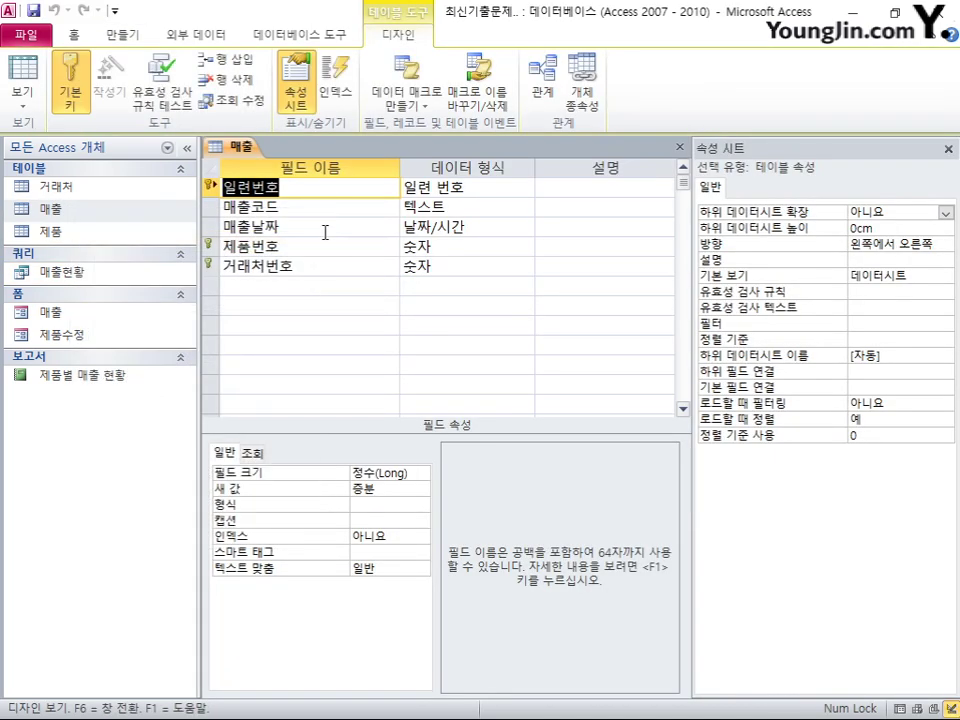
pyautogui.click(207, 245)
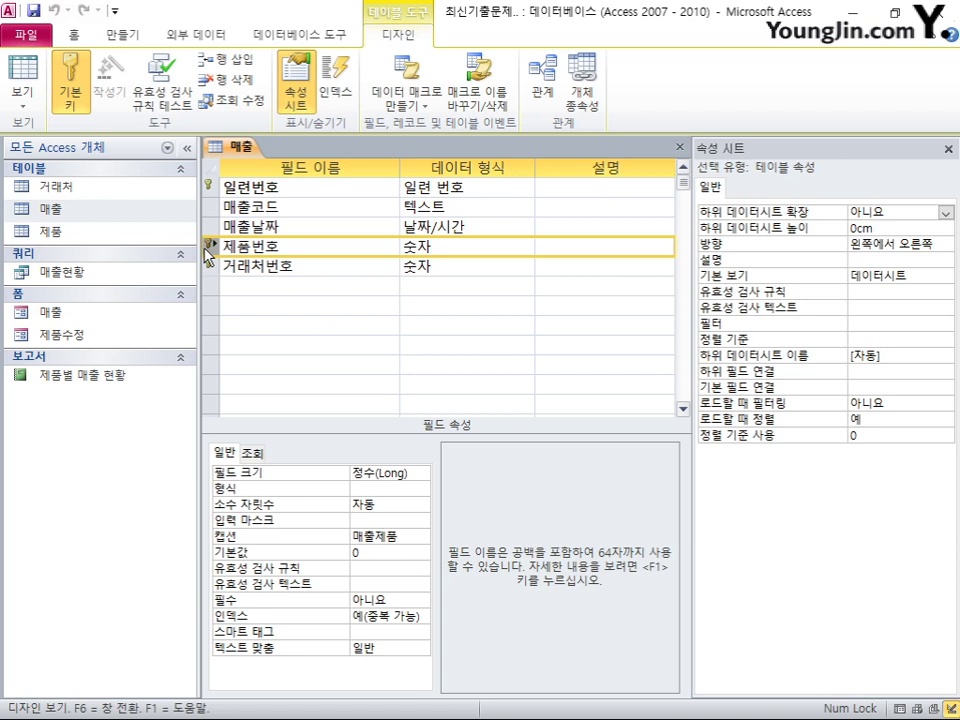
pyautogui.click(250, 455)
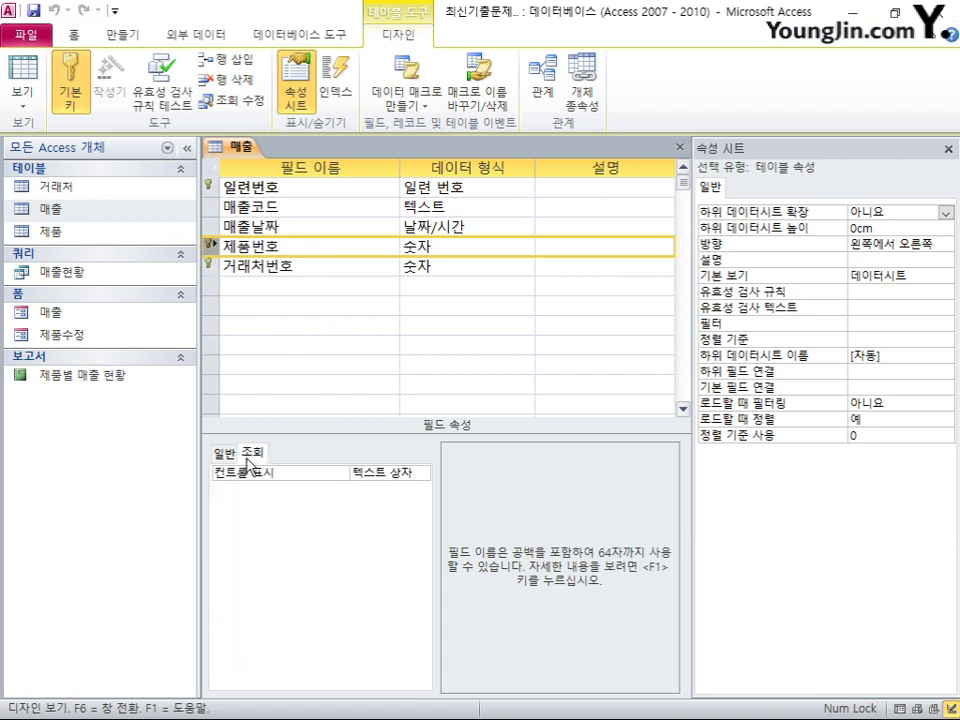
pyautogui.click(423, 473)
pyautogui.click(408, 517)
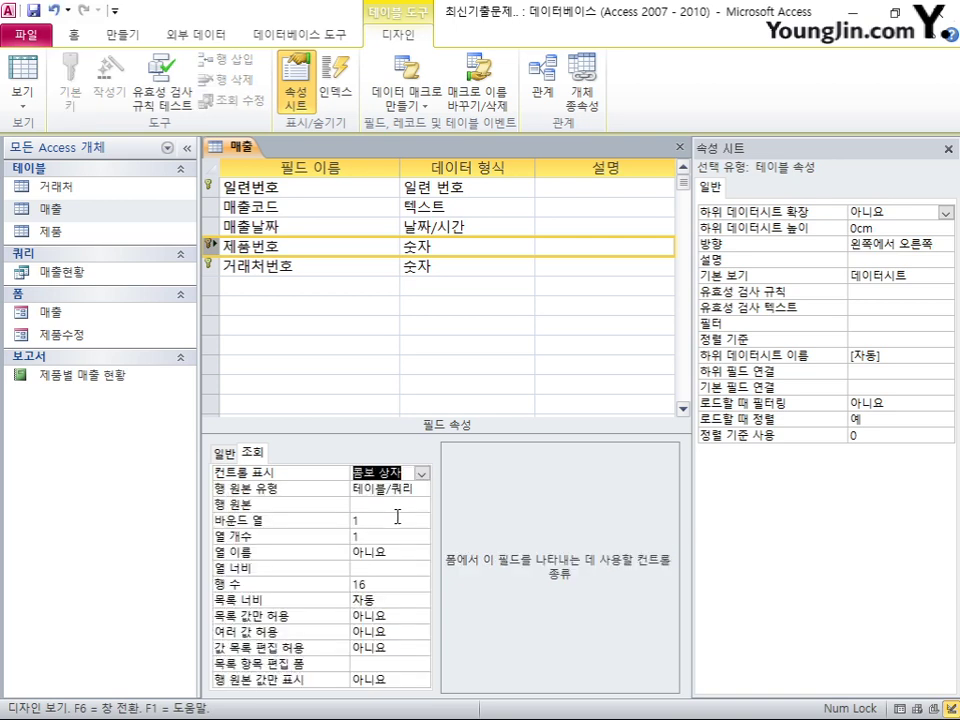
# - Build the 제품번호 lookup's row source (행 원본) as a query on the 제품 table with 제품번호 and 제품명, and save it
pyautogui.click(372, 505)
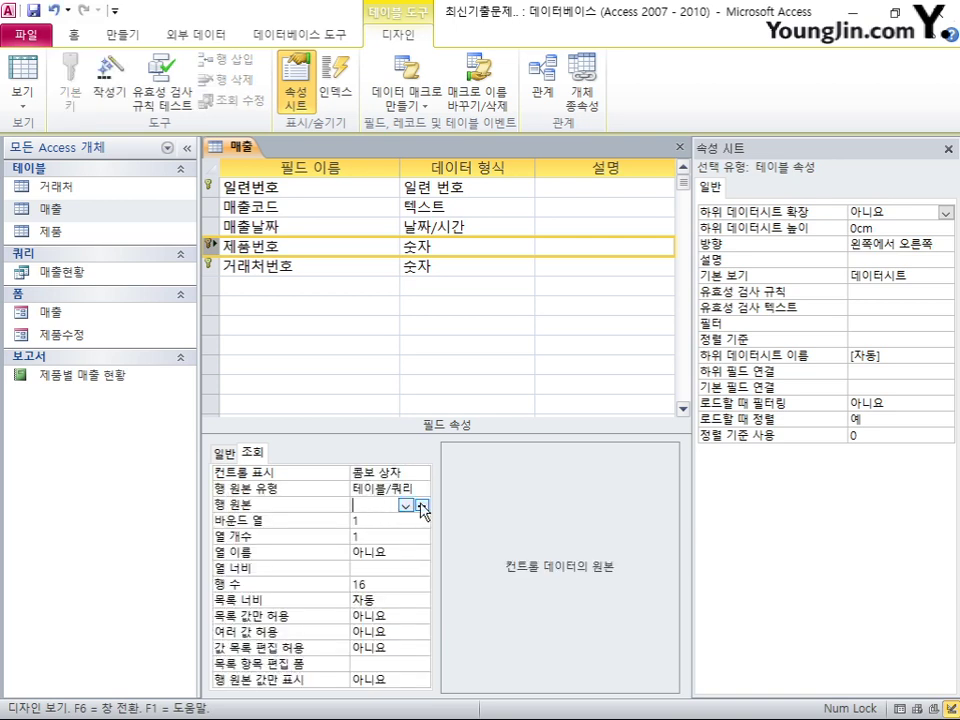
pyautogui.click(421, 505)
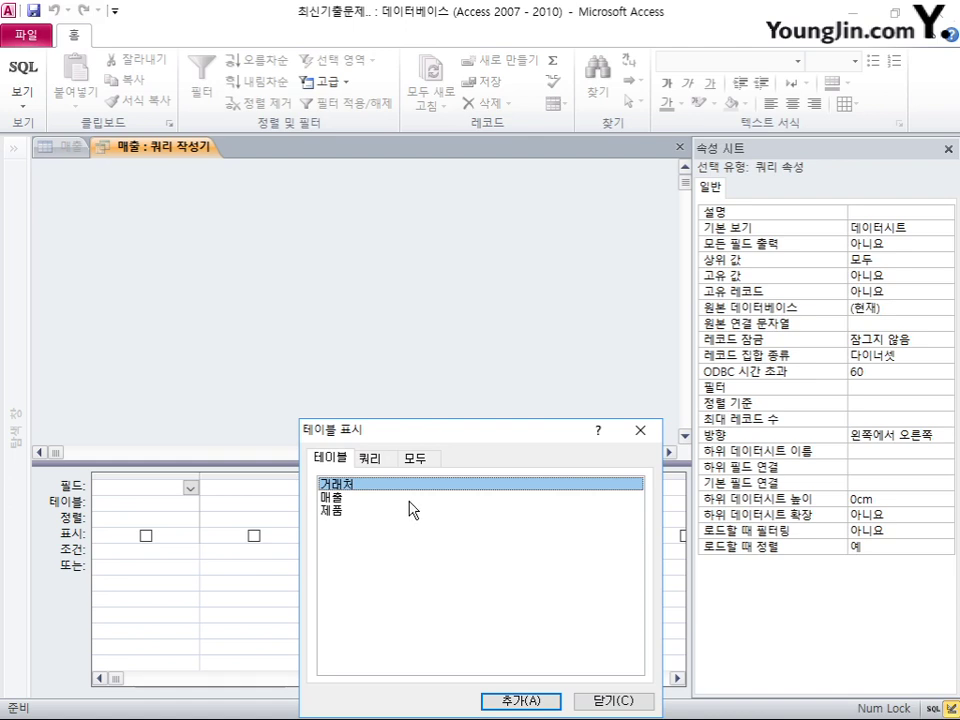
pyautogui.click(336, 512)
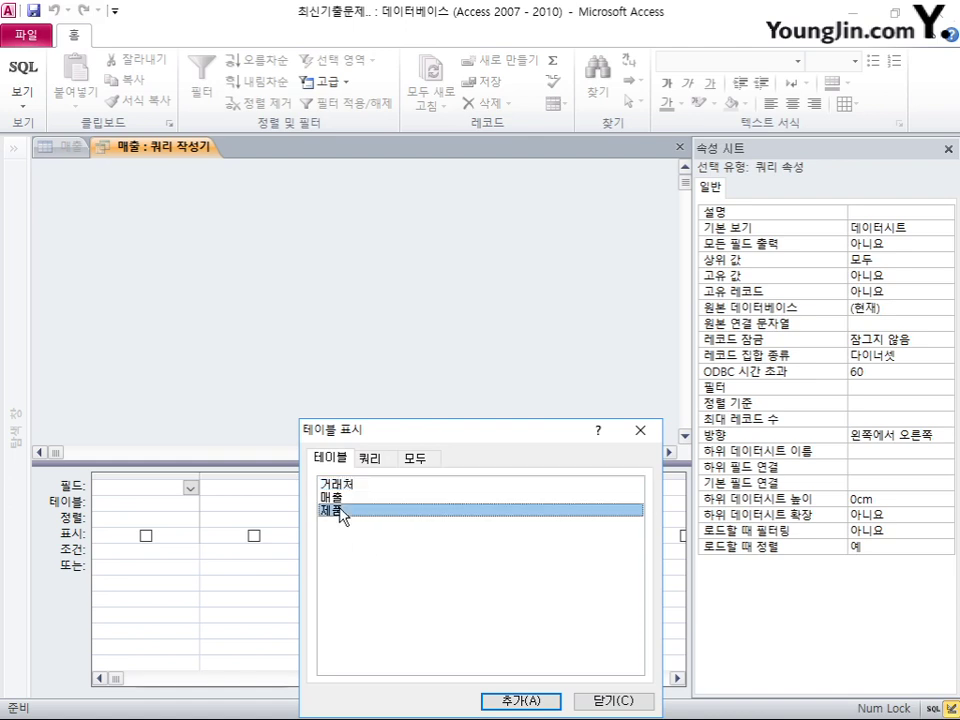
pyautogui.click(500, 697)
pyautogui.click(585, 704)
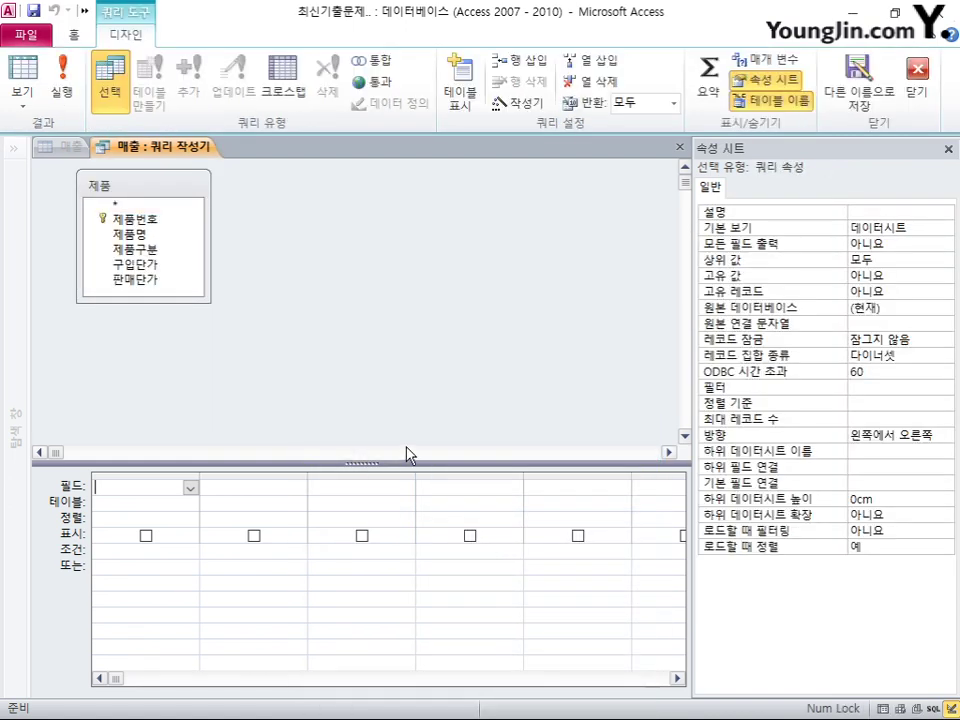
pyautogui.doubleClick(135, 219)
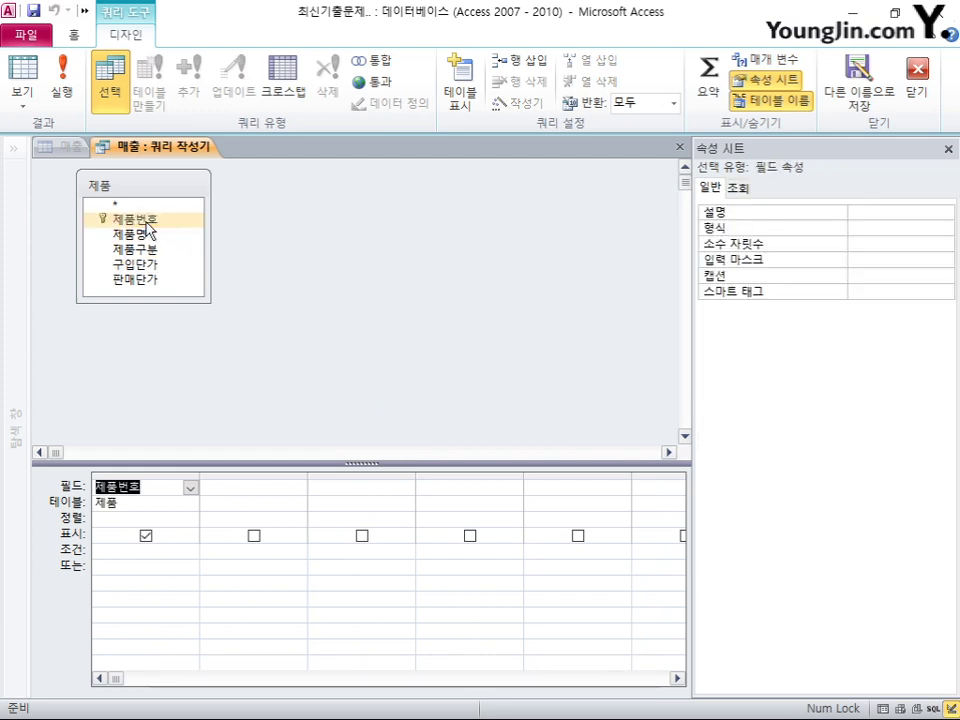
pyautogui.doubleClick(135, 234)
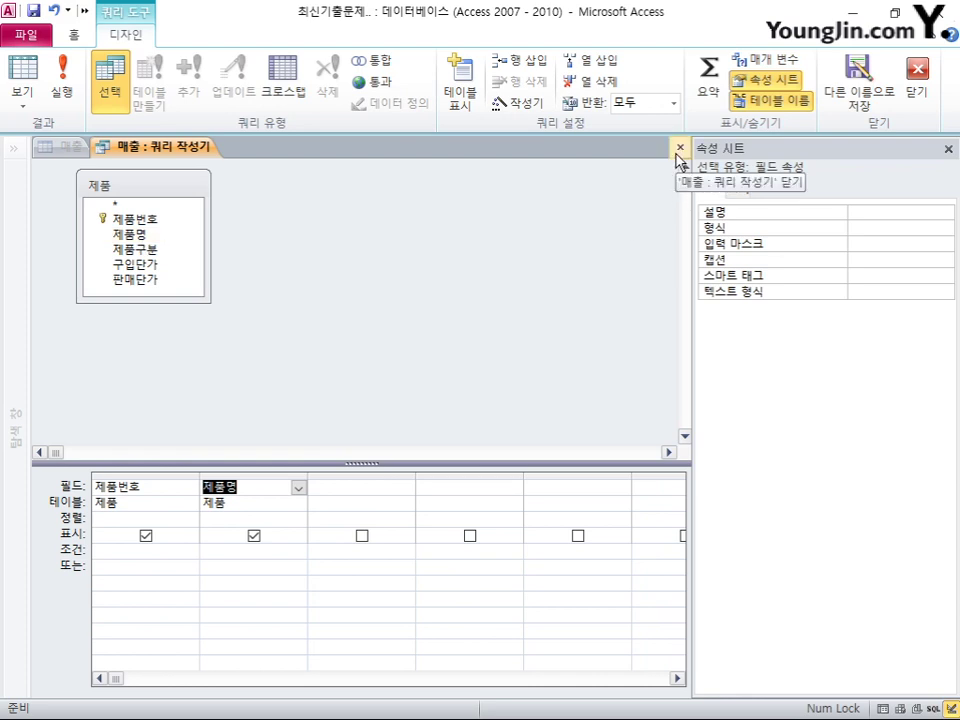
pyautogui.click(677, 152)
pyautogui.click(391, 436)
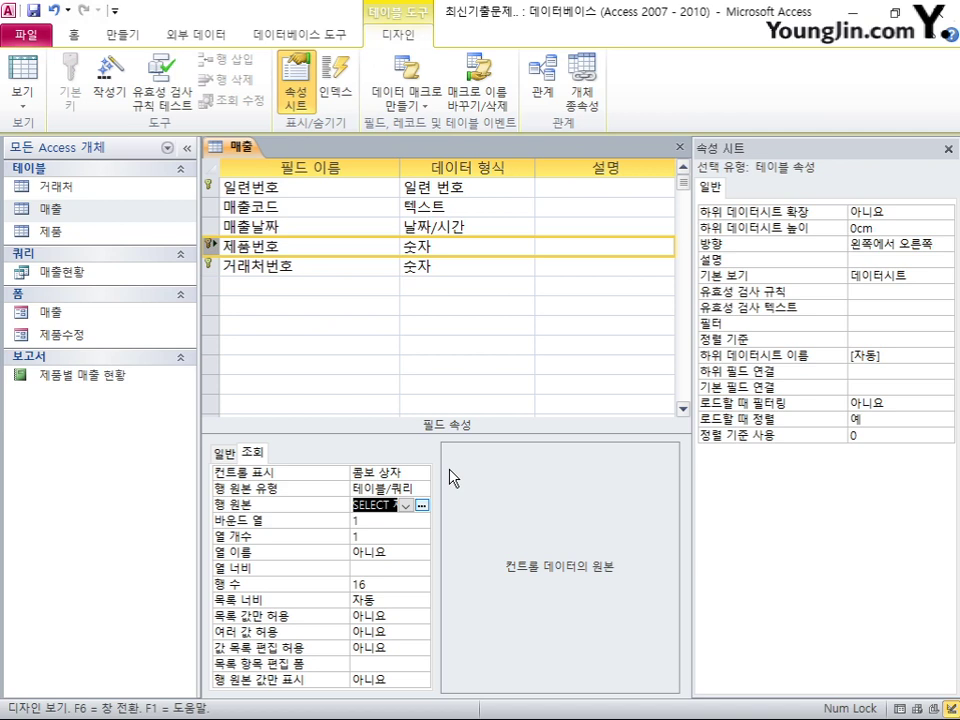
# - Set the column count (열 개수) of the 제품번호 lookup to 2
pyautogui.click(339, 537)
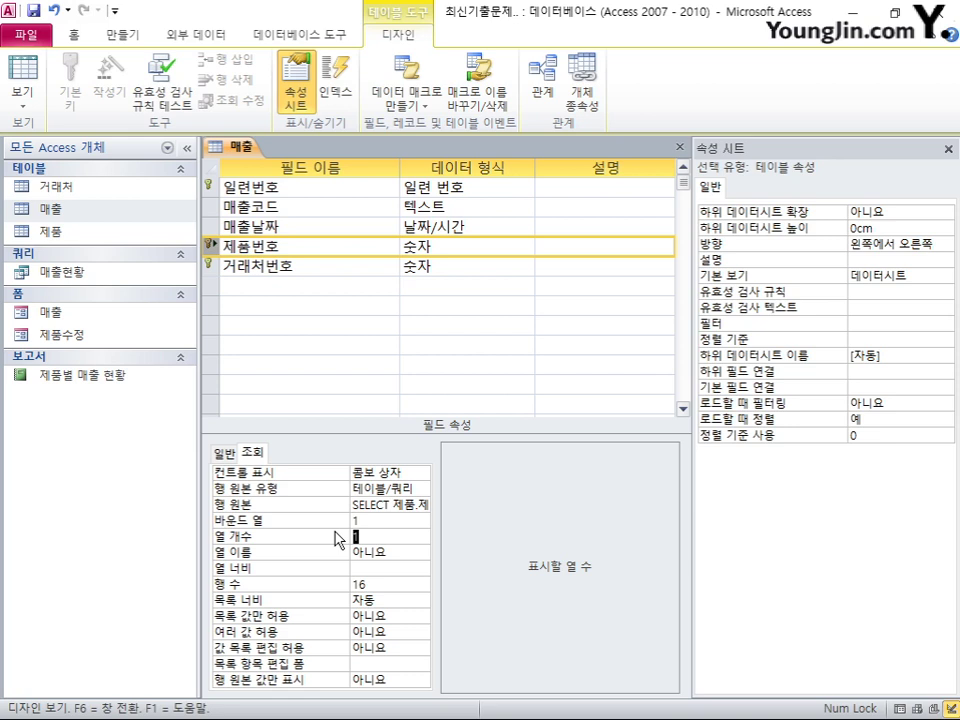
pyautogui.click(379, 520)
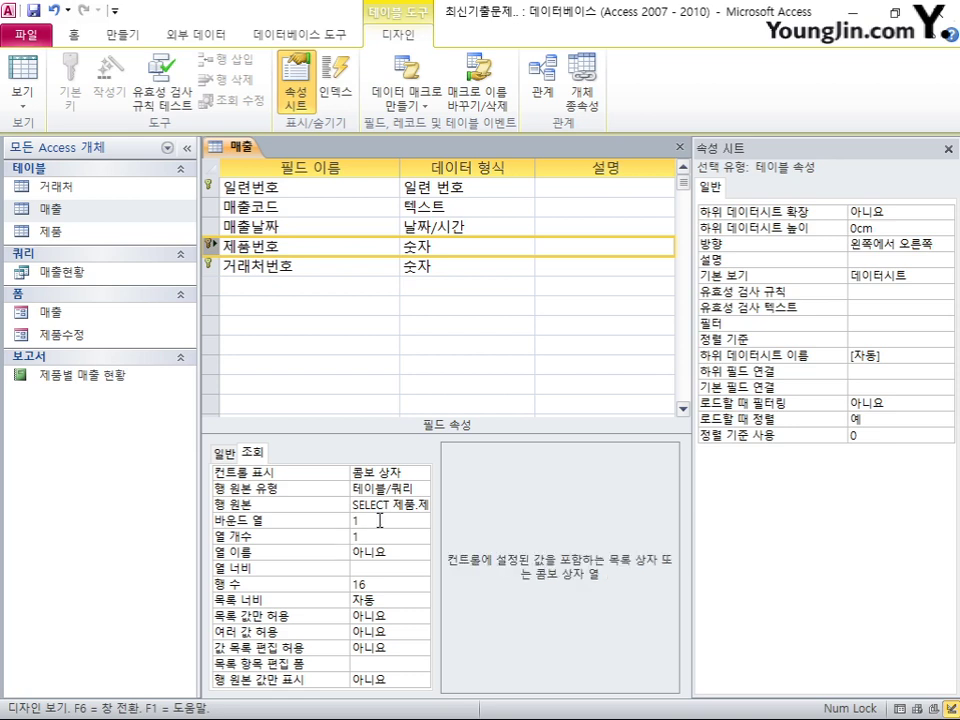
pyautogui.click(375, 536)
pyautogui.write('2')
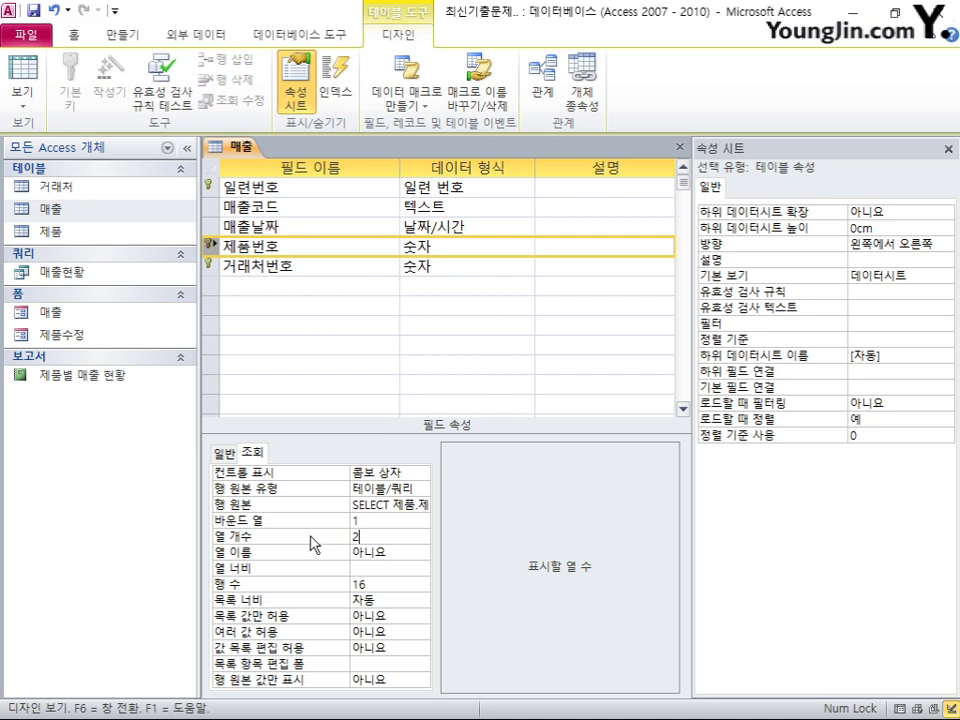
# - Set the 제품번호 lookup's column width (열 너비) to 0cm and its row count (행 수) to 5
pyautogui.click(372, 567)
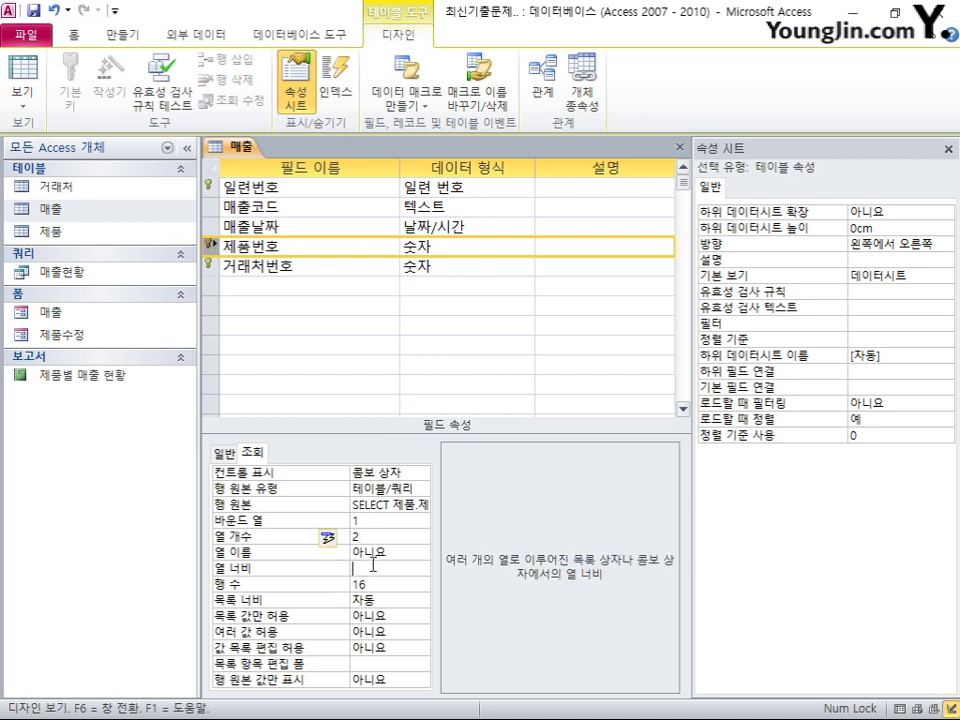
pyautogui.write('0')
pyautogui.press('Return')
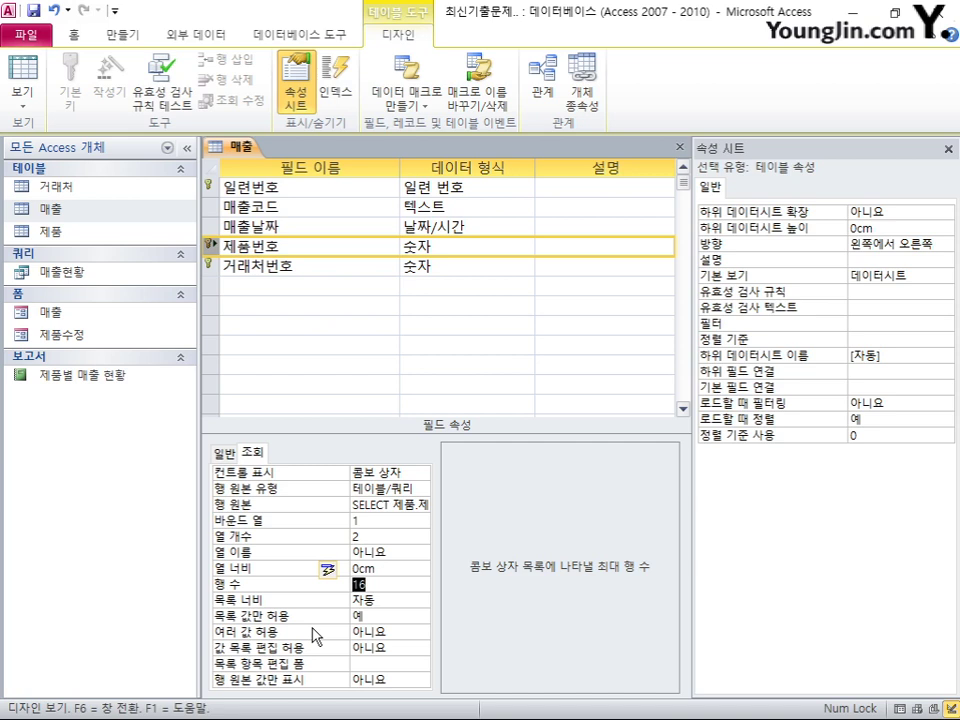
pyautogui.write('5')
pyautogui.click(393, 620)
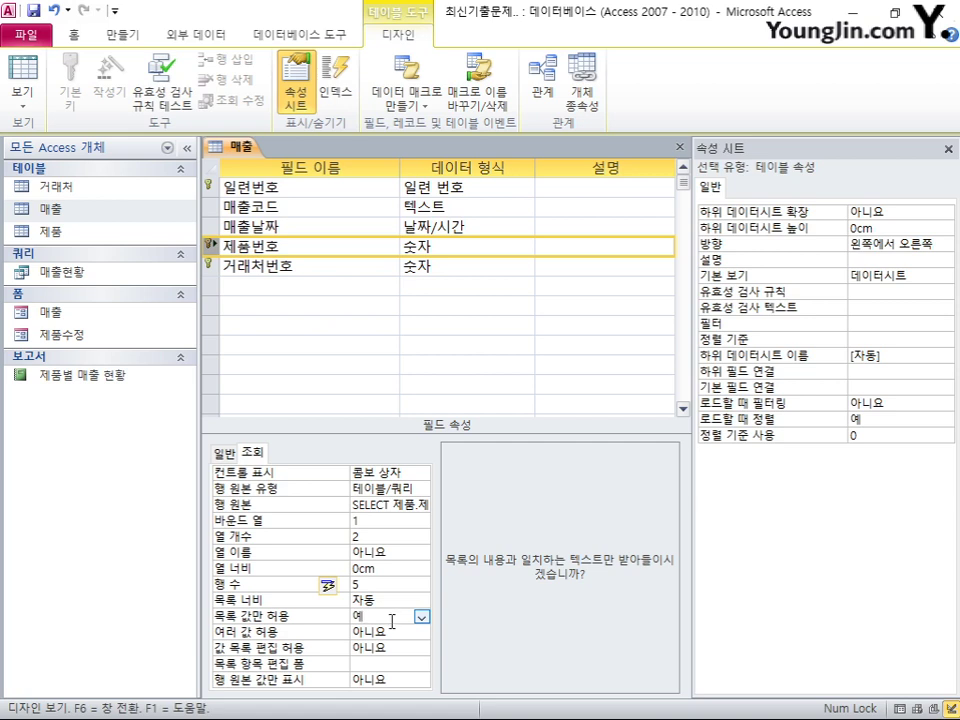
# - Set the 거래처번호 field's lookup display control (컨트롤 표시) to 콤보 상자
pyautogui.click(211, 265)
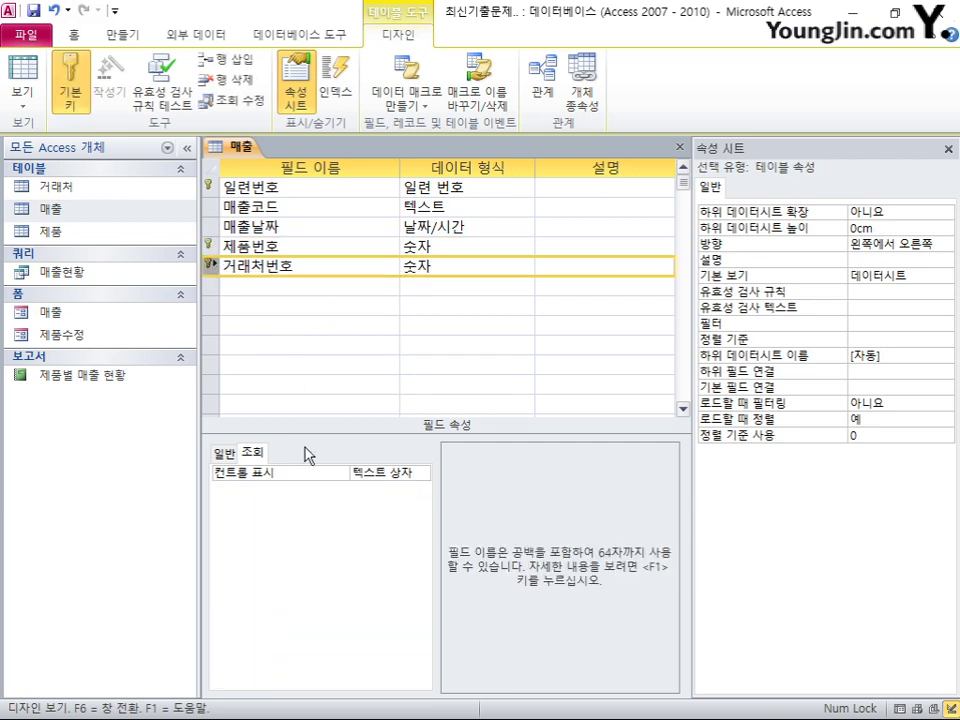
pyautogui.click(418, 476)
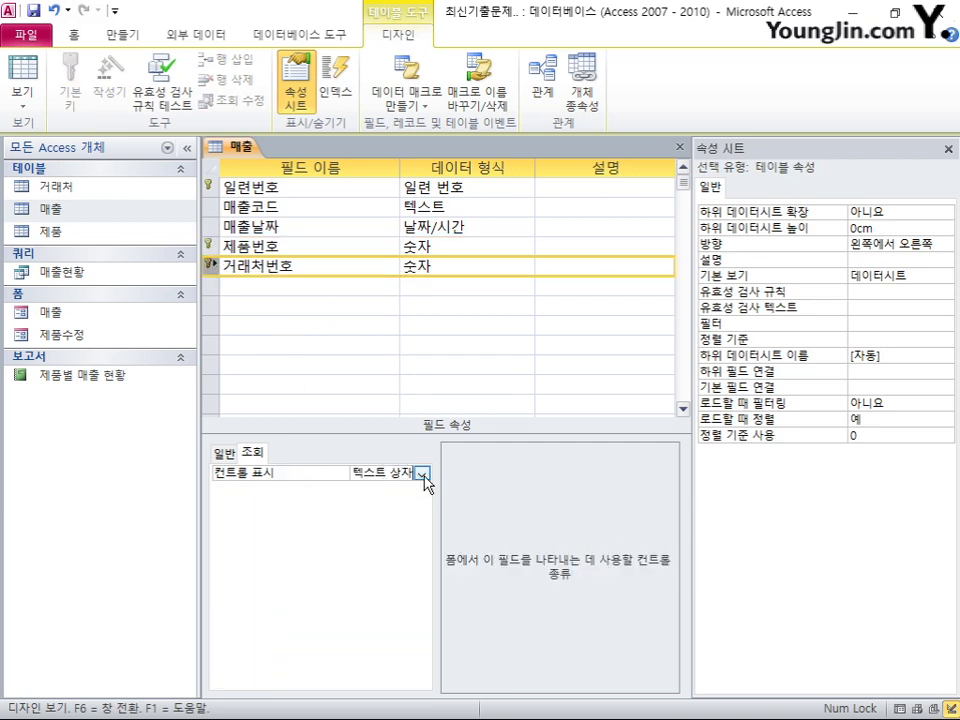
pyautogui.click(423, 475)
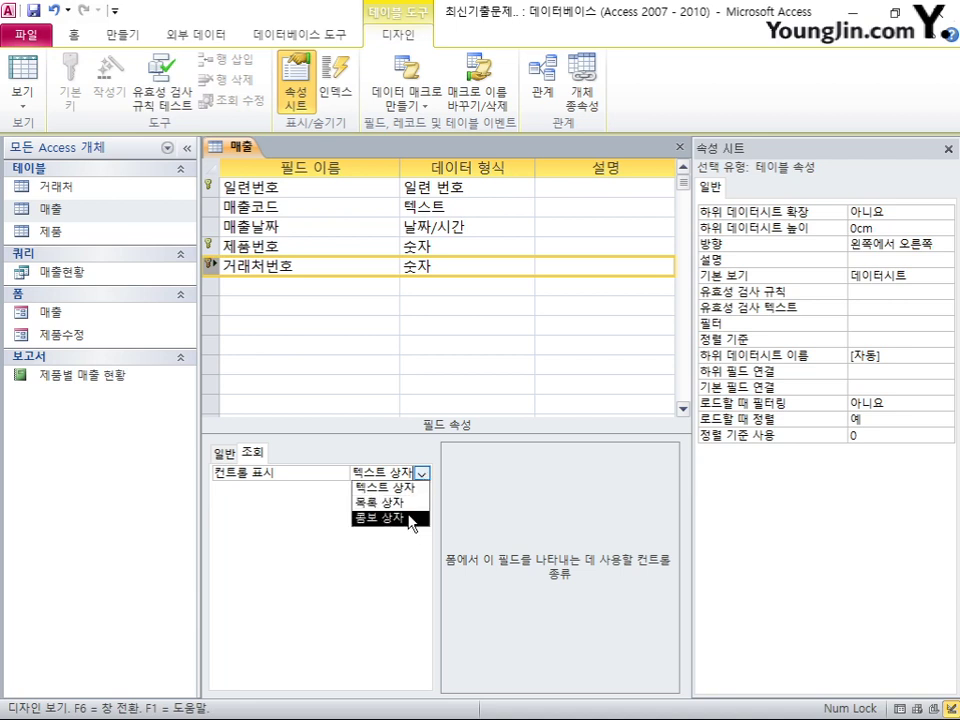
pyautogui.click(410, 519)
# - Build the 거래처번호 lookup's row source (행 원본) as a query on the 거래처 table with 거래처번호 and 거래처명, and save it
pyautogui.click(395, 505)
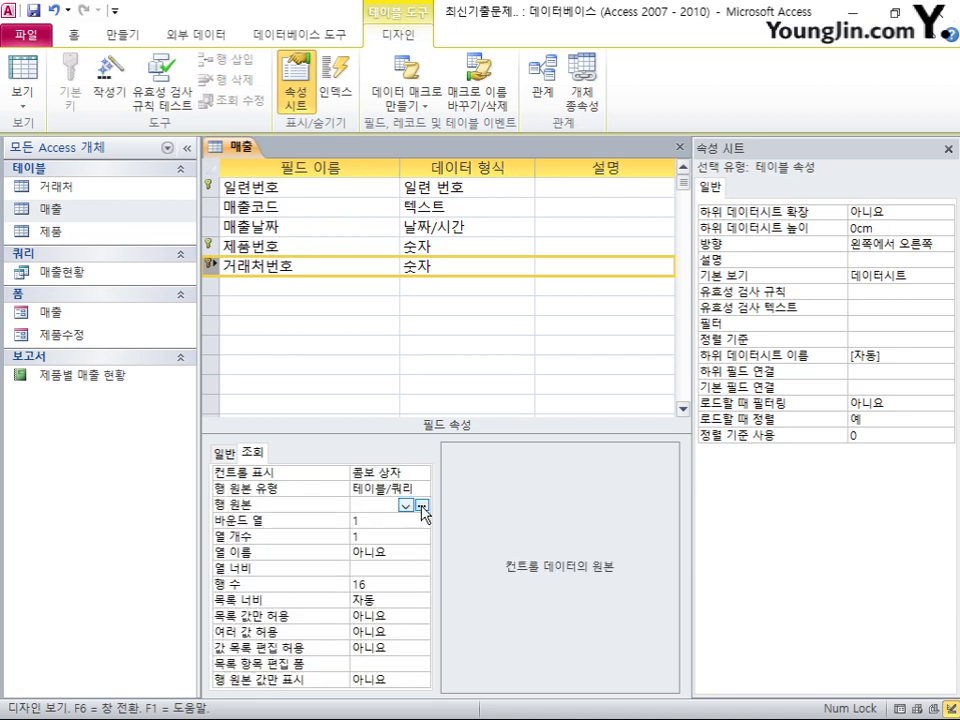
pyautogui.click(421, 506)
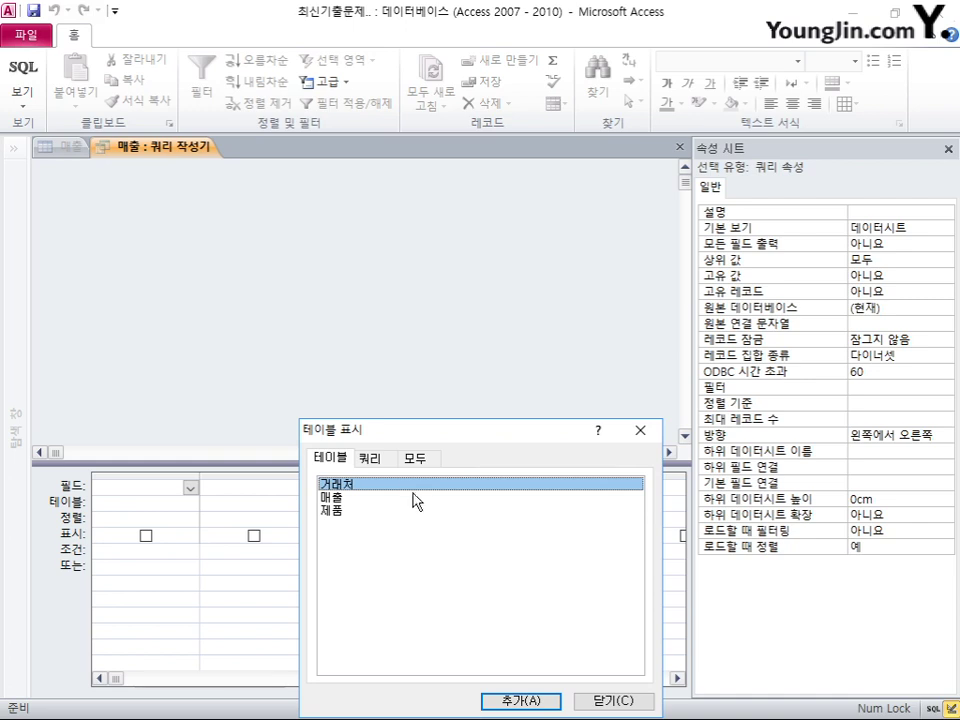
pyautogui.click(521, 701)
pyautogui.click(598, 700)
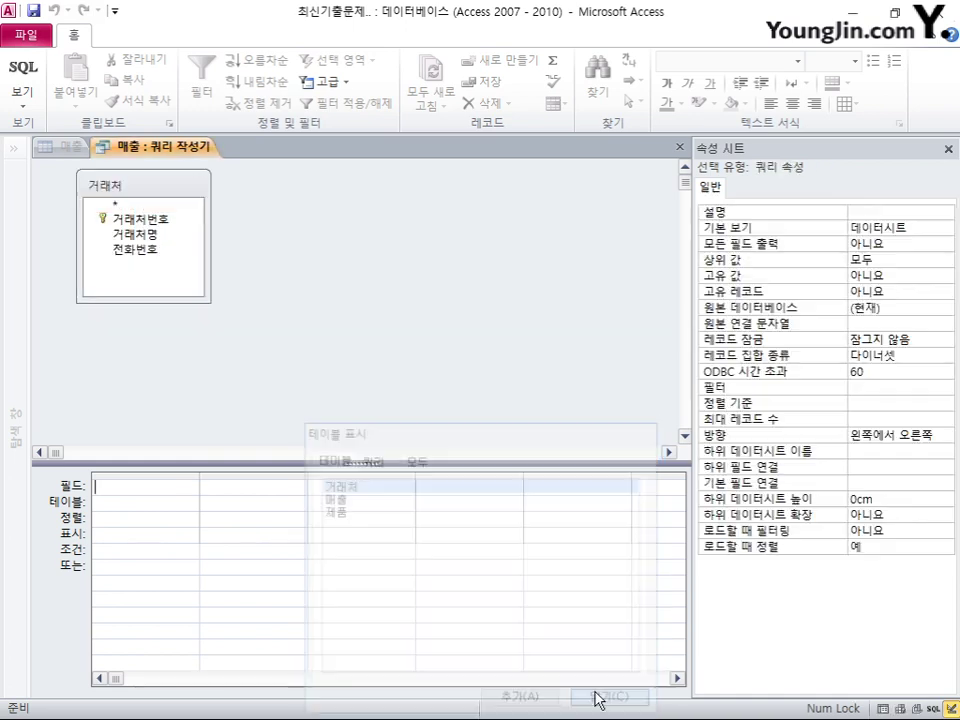
pyautogui.doubleClick(140, 218)
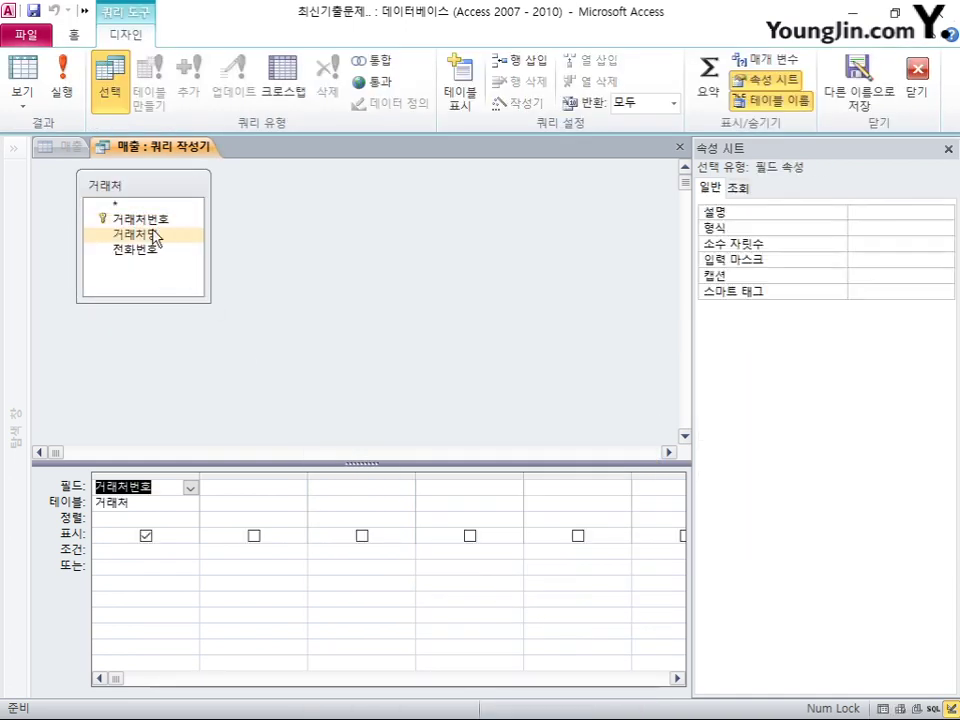
pyautogui.doubleClick(153, 236)
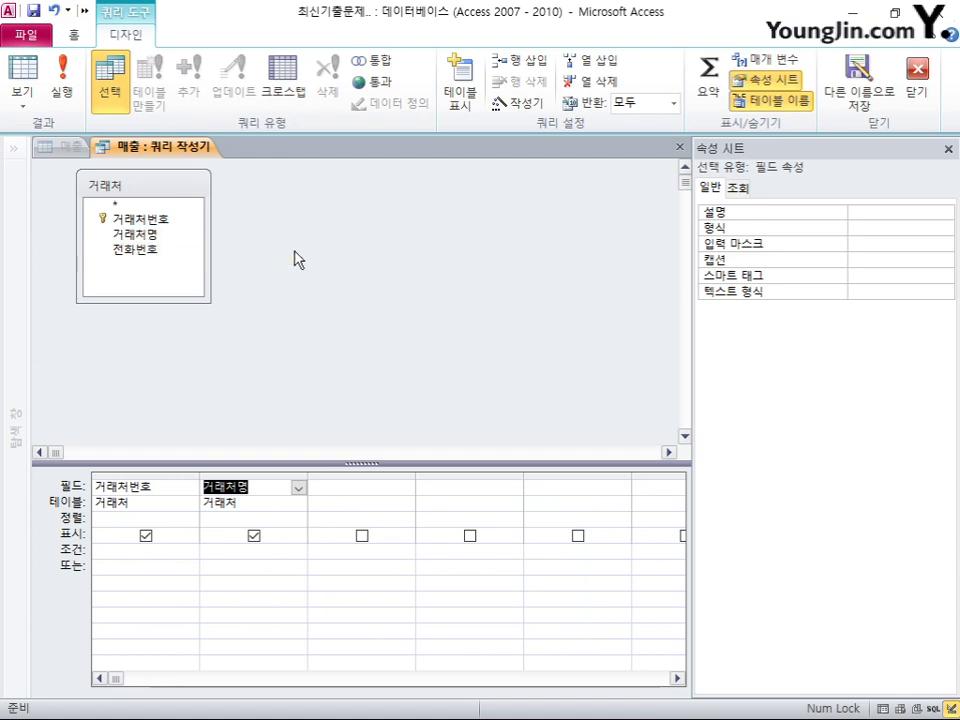
pyautogui.click(680, 147)
pyautogui.click(369, 490)
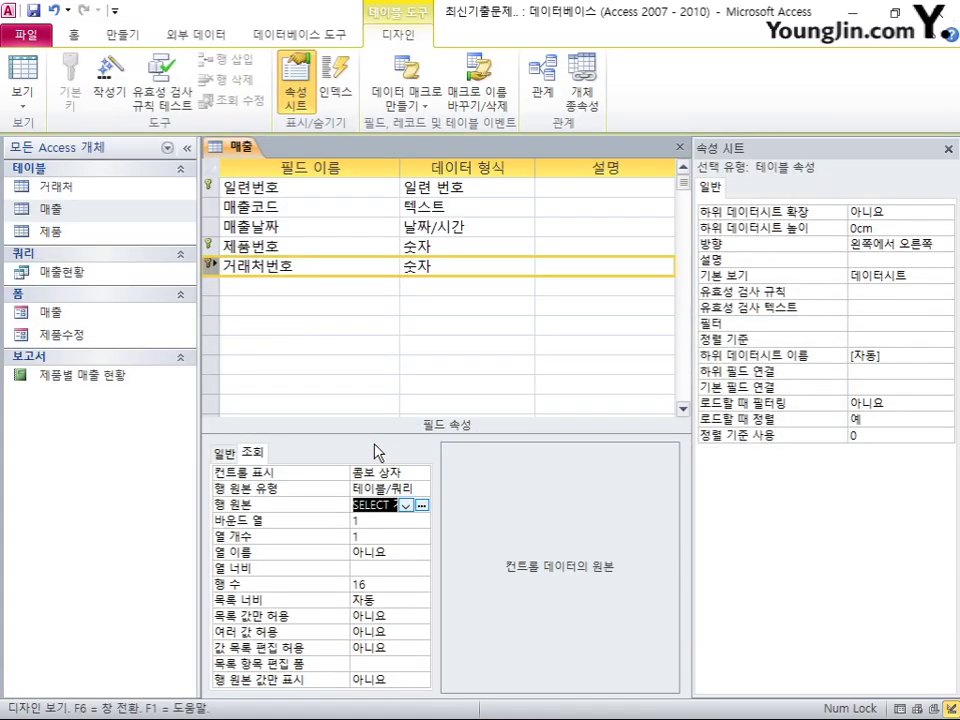
# - Set the column count (열 개수) of the 거래처번호 lookup to 2
pyautogui.click(371, 522)
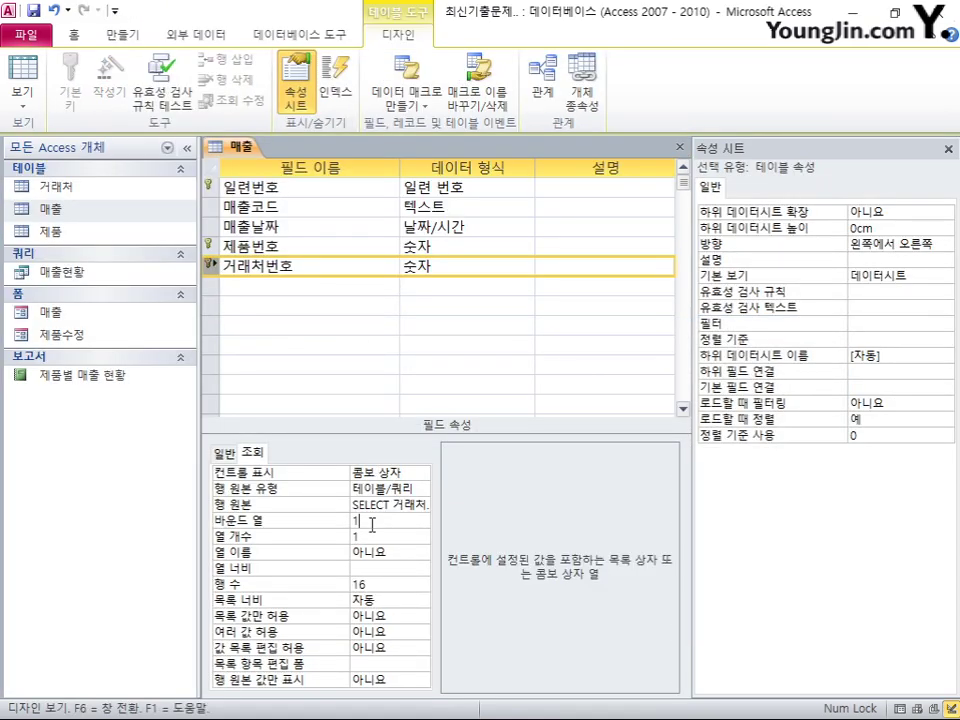
pyautogui.click(358, 537)
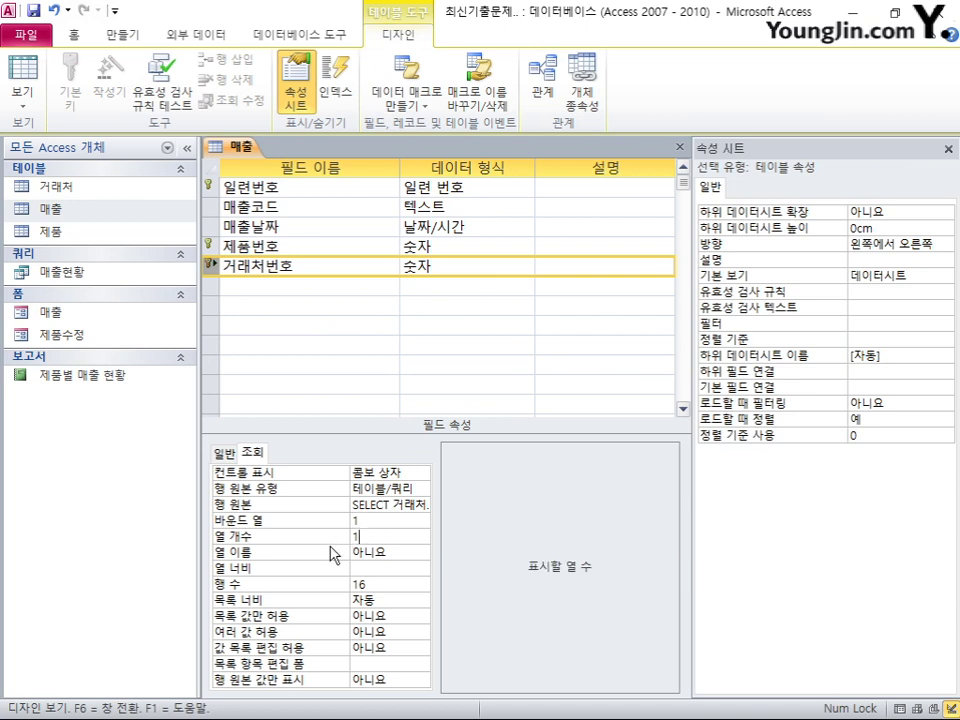
pyautogui.write('2')
pyautogui.click(301, 537)
pyautogui.write('2')
# - Set the 거래처번호 lookup's column width (열 너비) to 0cm and its row count (행 수) to 5
pyautogui.click(370, 568)
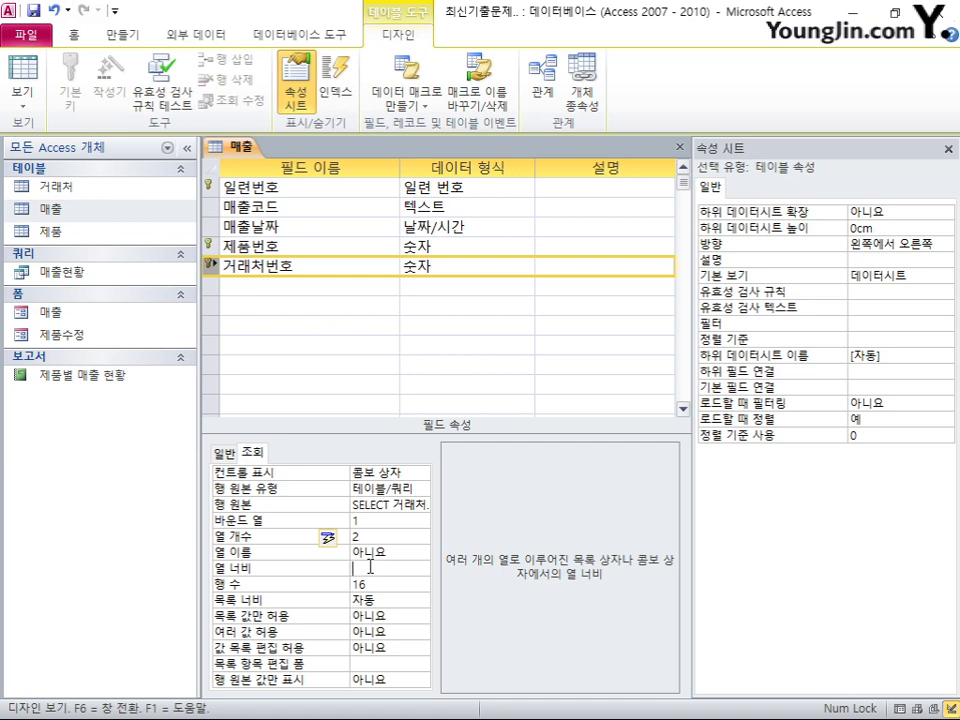
pyautogui.write('0')
pyautogui.press('Return')
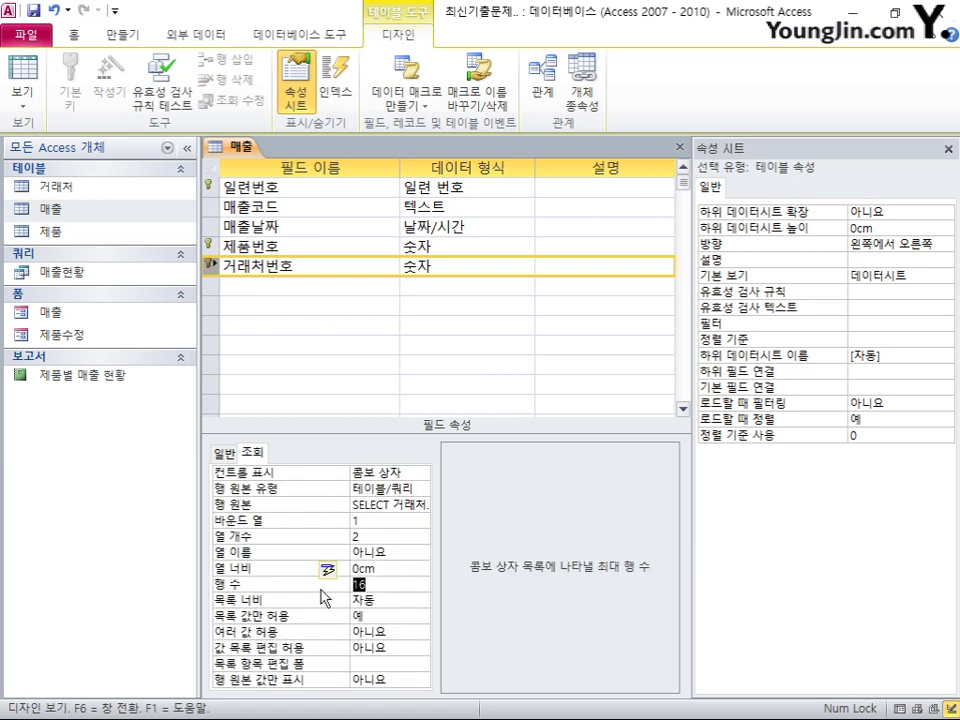
pyautogui.write('5')
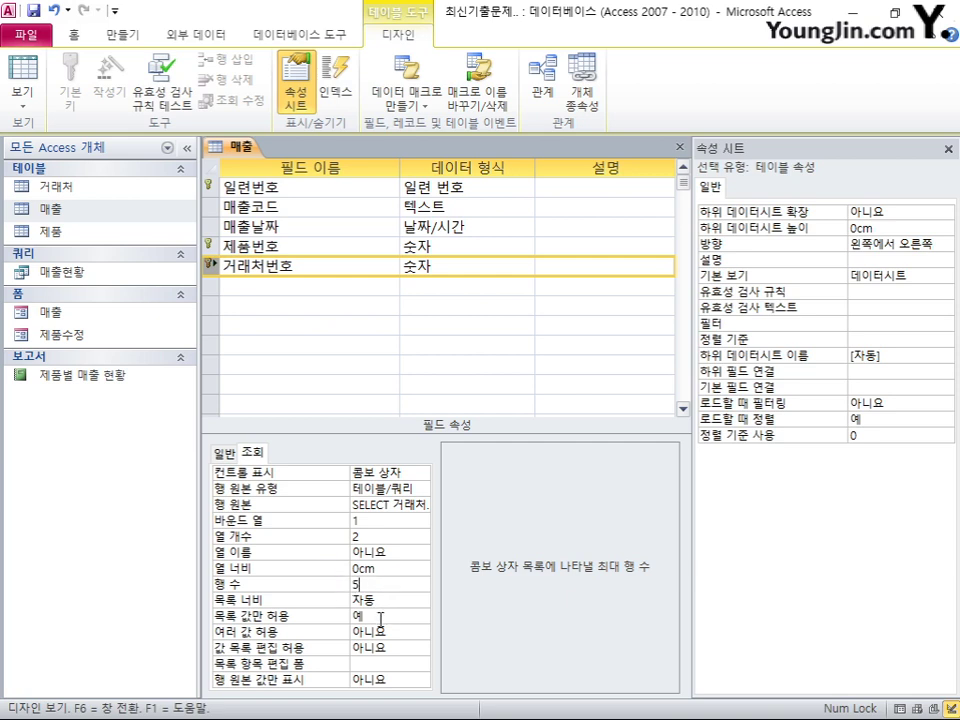
pyautogui.click(380, 618)
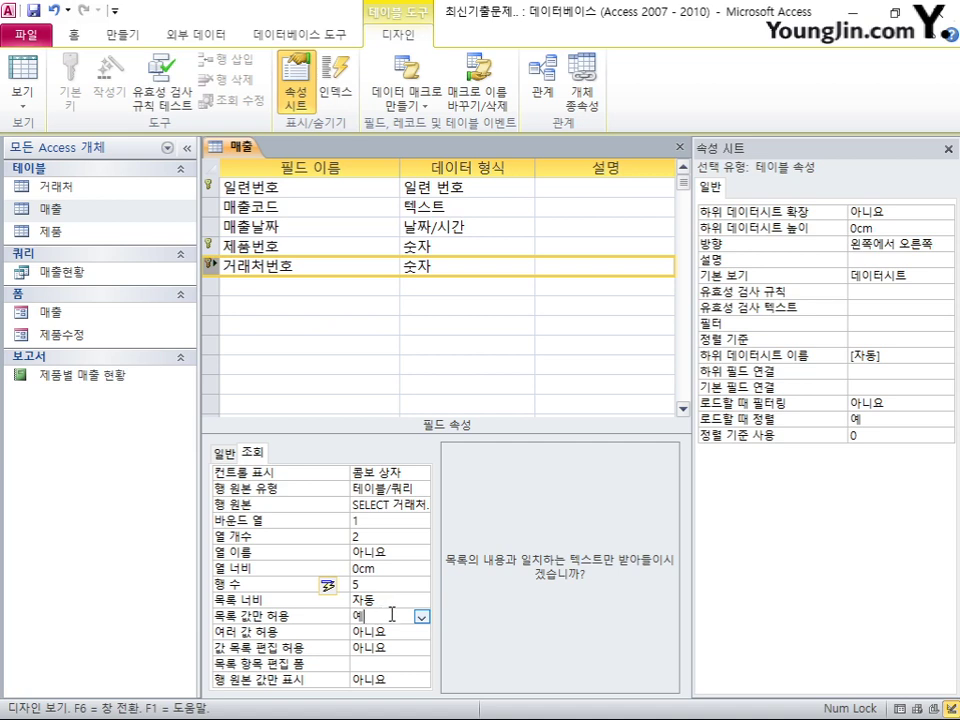
# - Close the 매출 table and save the lookup changes to its design
pyautogui.click(680, 146)
pyautogui.press('Return')
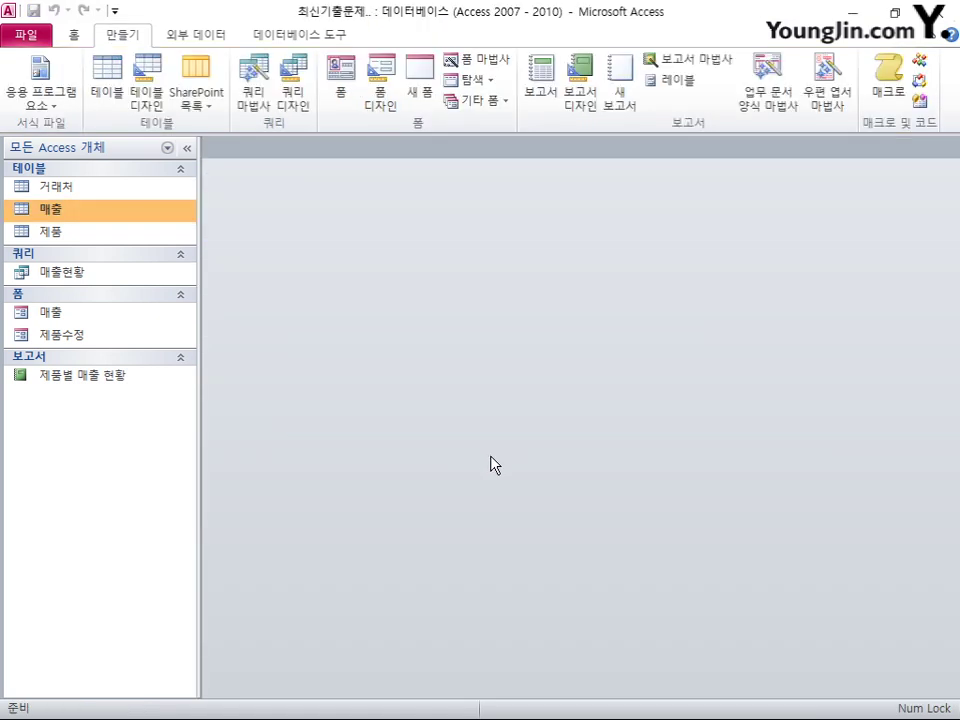
# - Check the 제품번호 field's general properties in the 매출 table's Design view, and close the table again
pyautogui.rightClick(62, 315)
pyautogui.rightClick(62, 210)
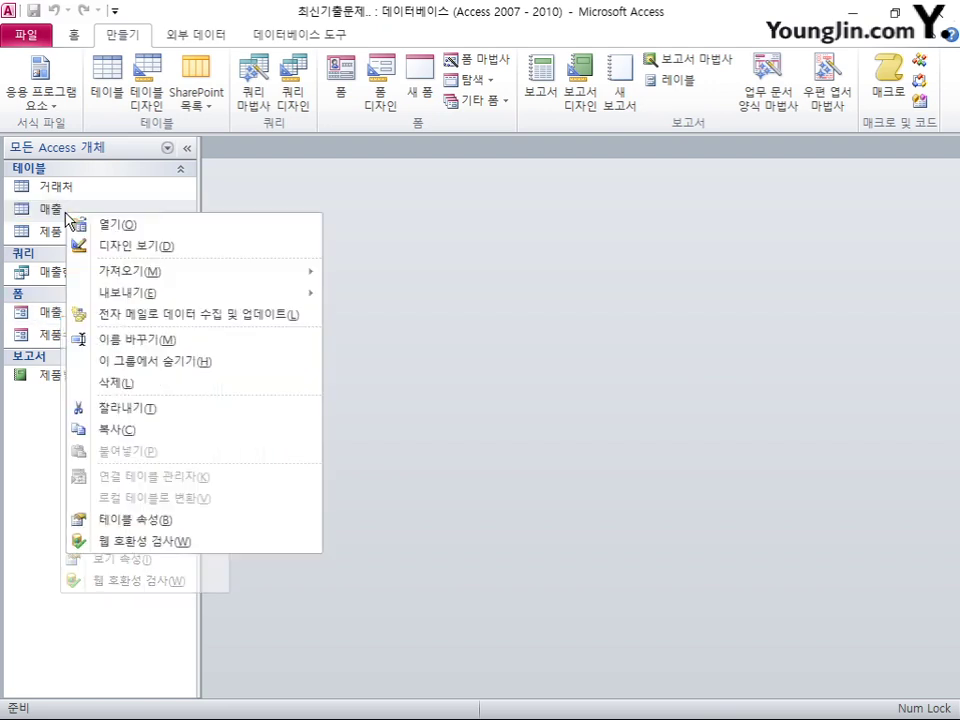
pyautogui.click(95, 244)
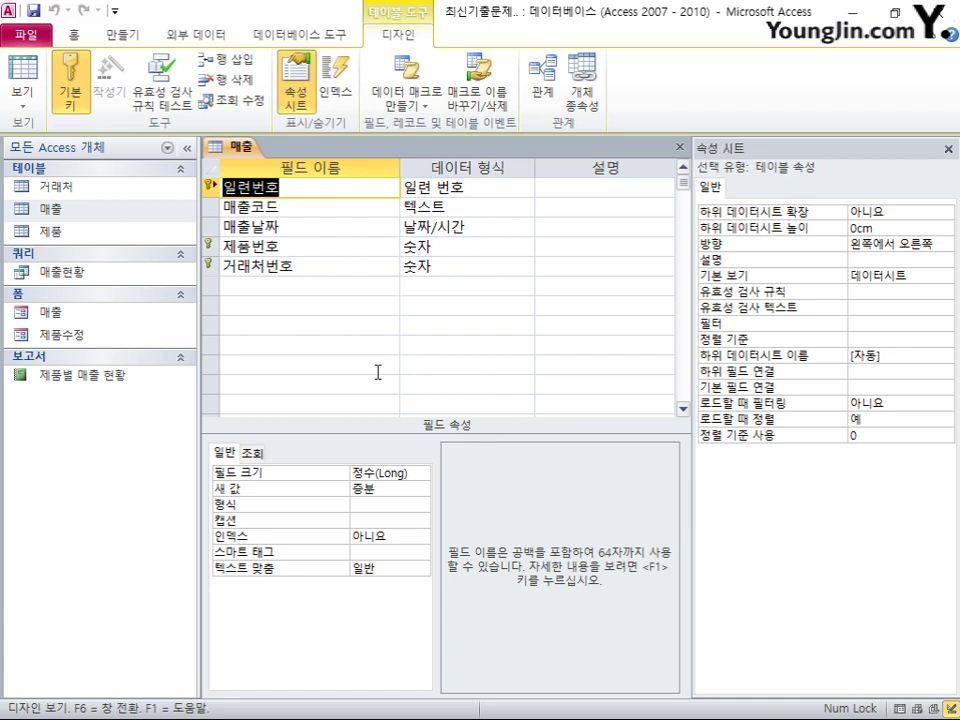
pyautogui.click(210, 246)
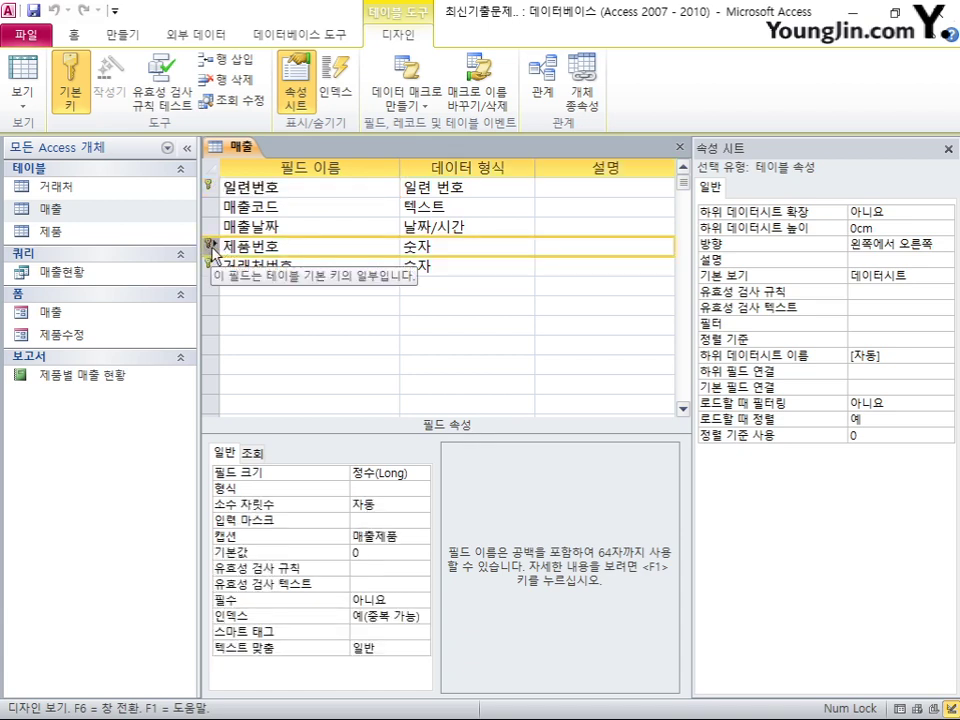
pyautogui.hotkey('ctrl', 'w')
# - Open the database relationships (관계) window and add the 매출, 제품 and 거래처 tables to it
pyautogui.click(270, 38)
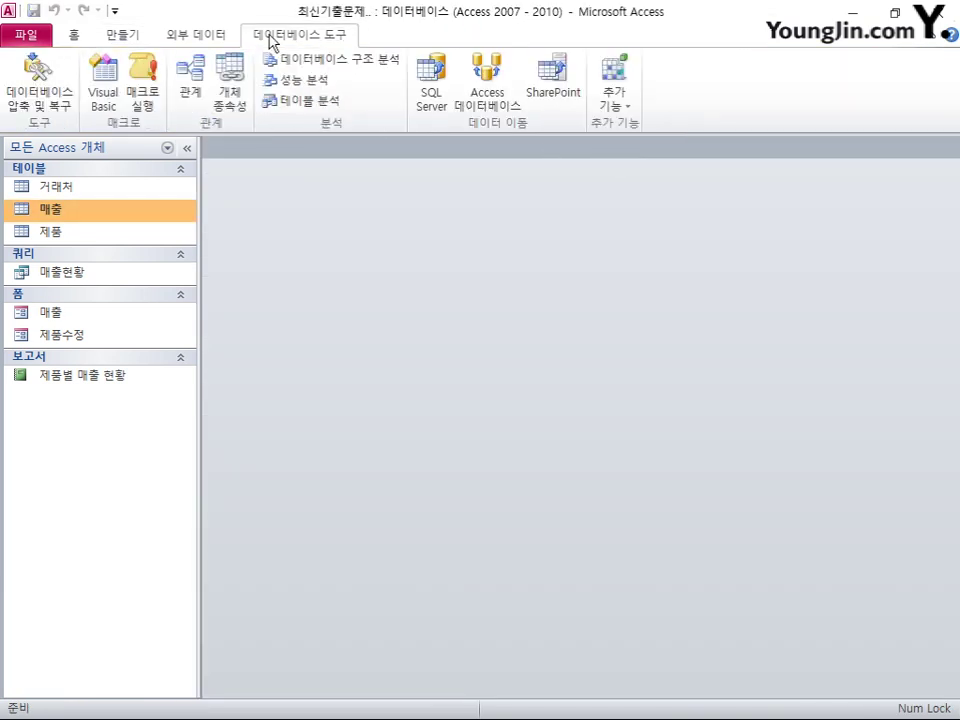
pyautogui.click(190, 85)
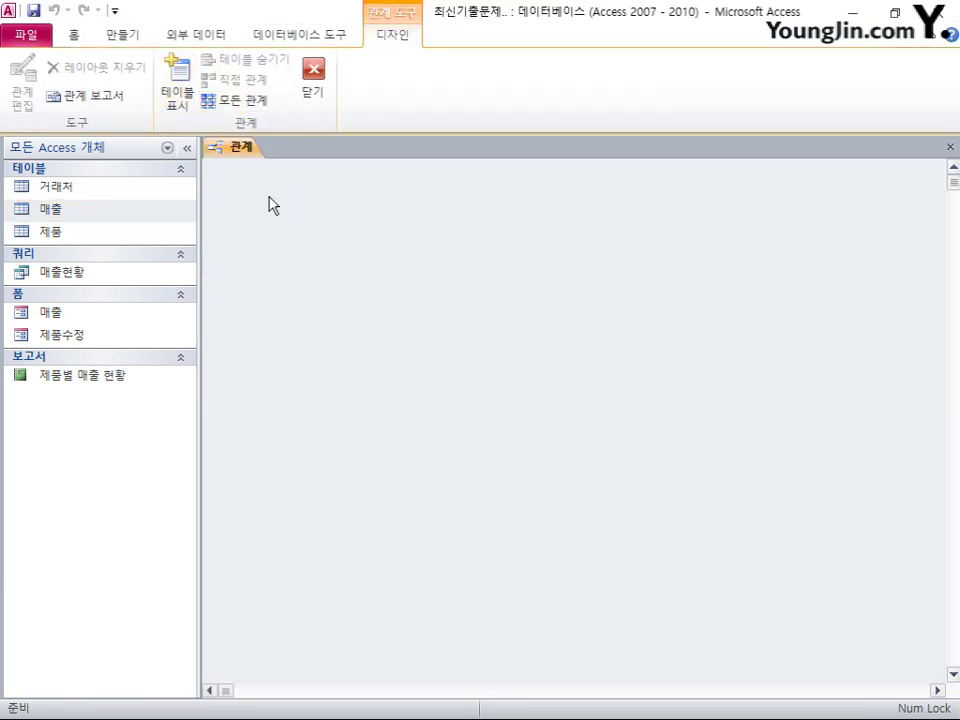
pyautogui.click(177, 95)
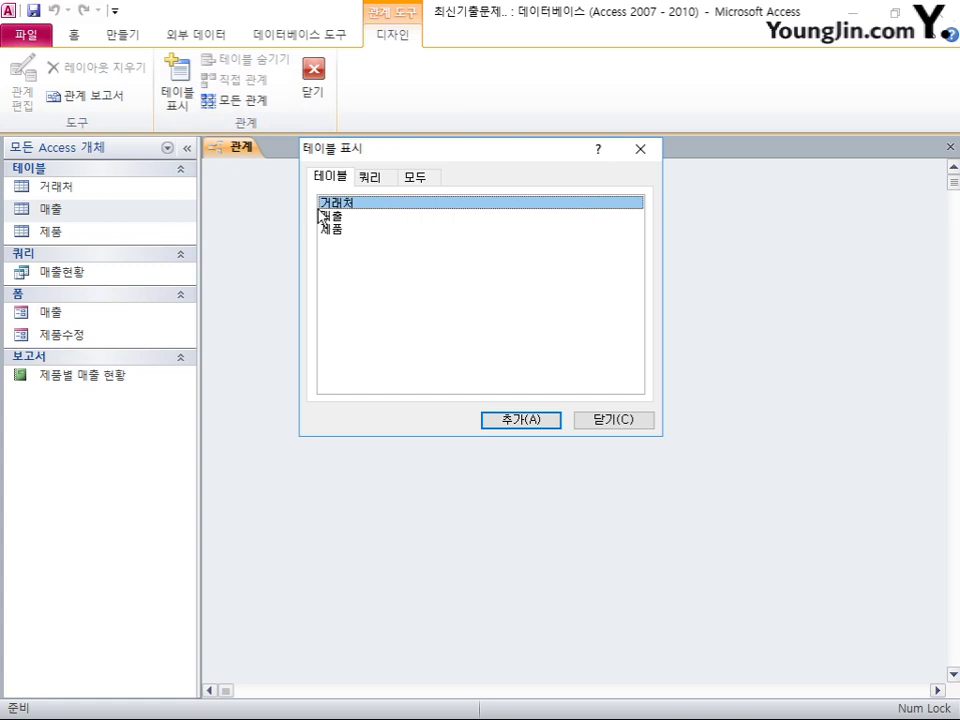
pyautogui.doubleClick(322, 216)
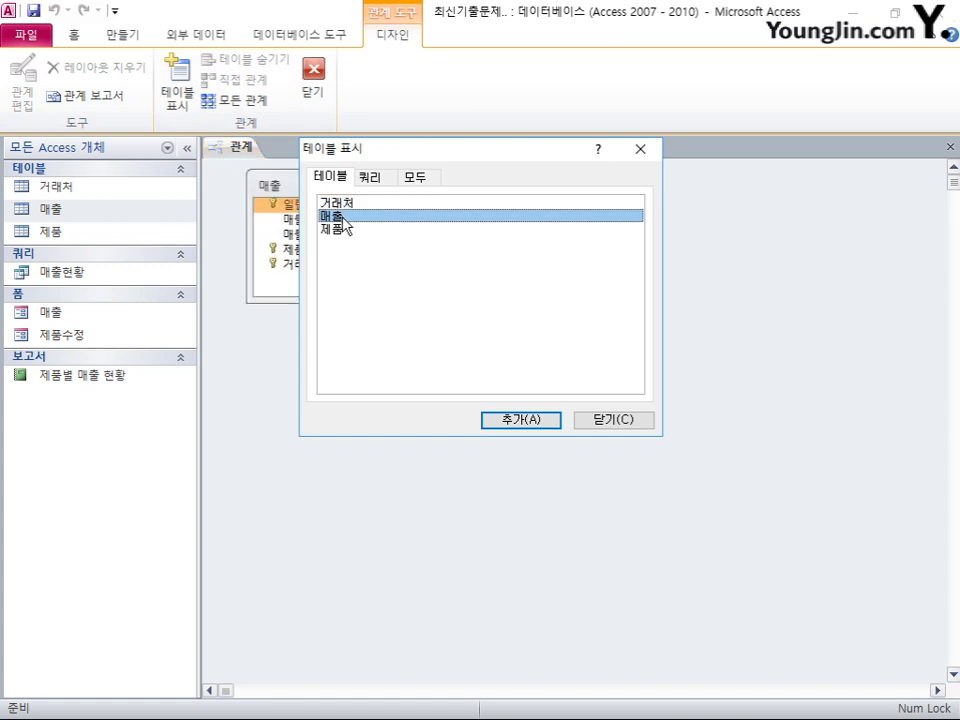
pyautogui.click(349, 231)
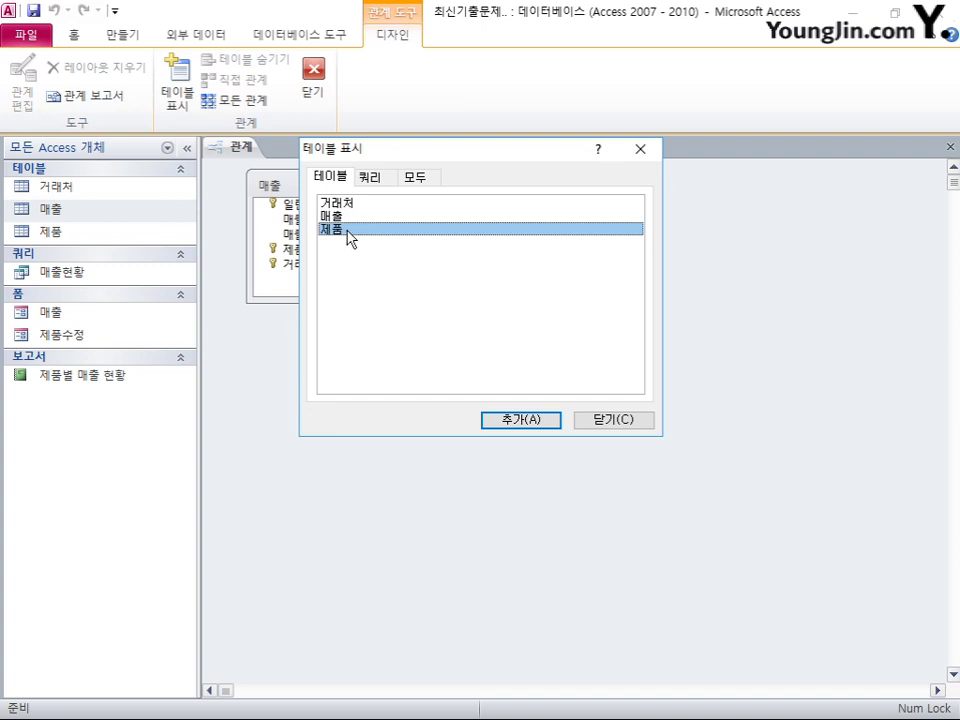
pyautogui.doubleClick(347, 205)
pyautogui.click(622, 420)
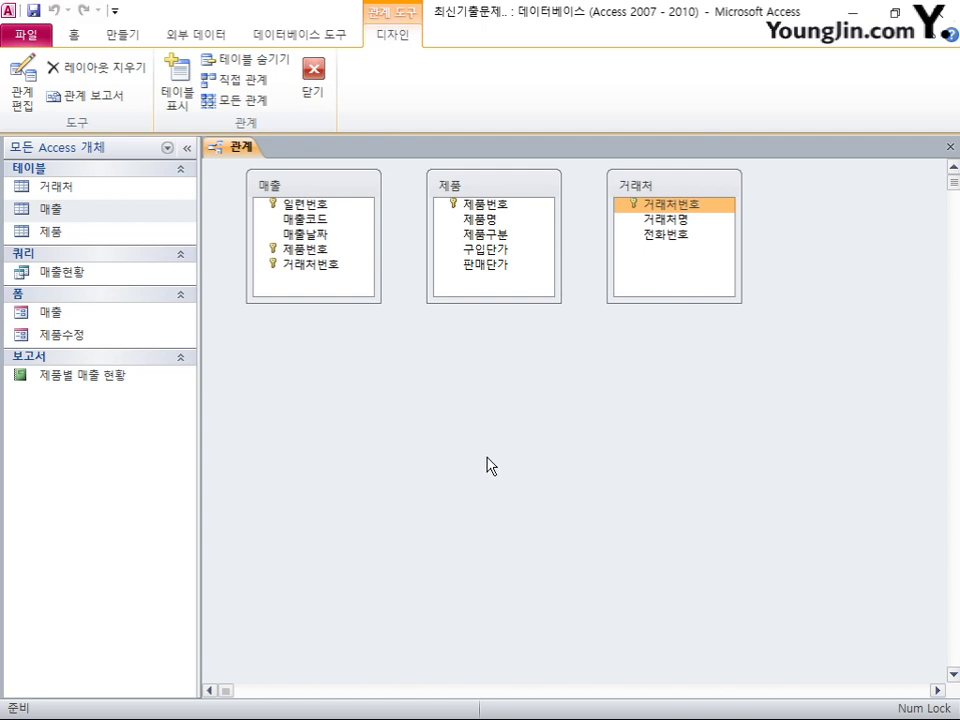
# - Create a relationship between 제품 and 매출 on 제품번호, enforcing referential integrity and cascading updates of related fields
pyautogui.click(319, 252)
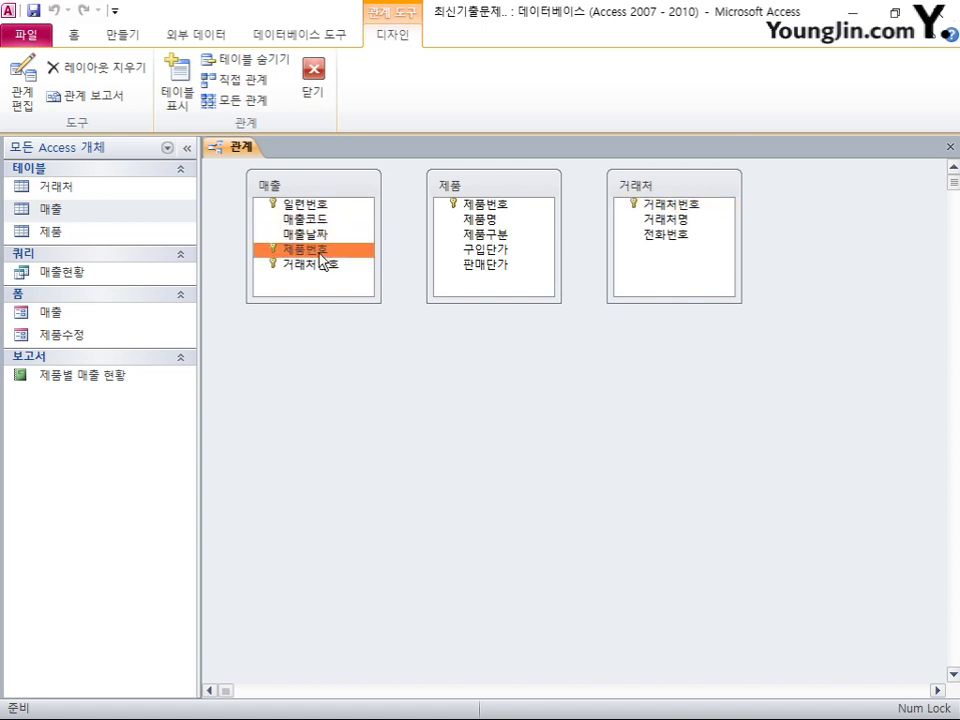
pyautogui.moveTo(320, 254)
pyautogui.mouseDown()
pyautogui.moveTo(414, 236)
pyautogui.moveTo(478, 256)
pyautogui.moveTo(489, 225)
pyautogui.moveTo(482, 208)
pyautogui.moveTo(386, 251)
pyautogui.moveTo(327, 252)
pyautogui.mouseUp()
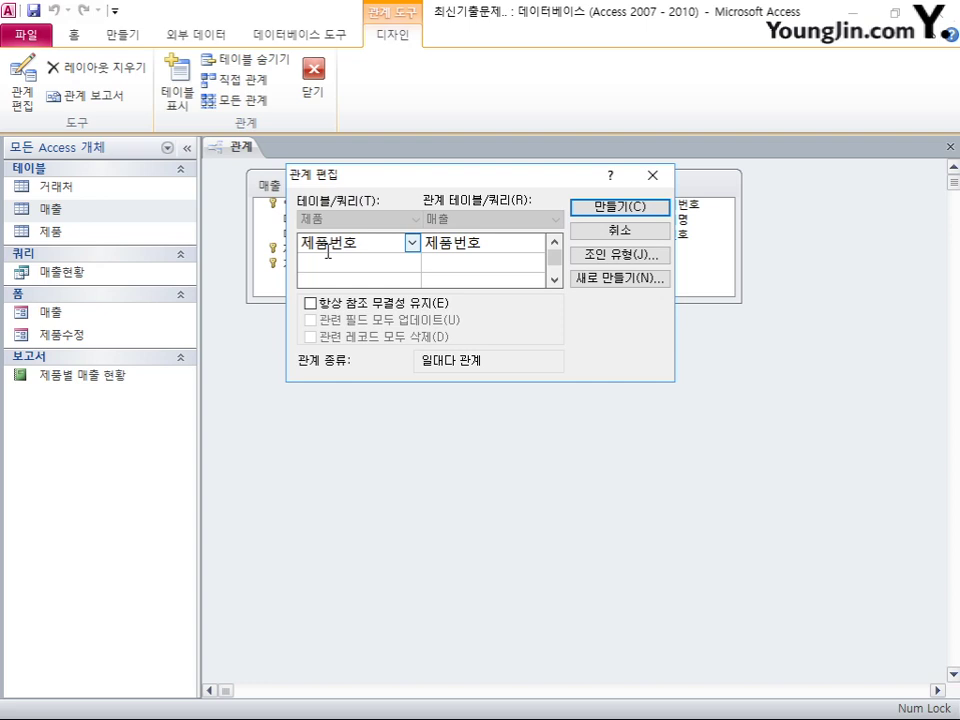
pyautogui.click(311, 304)
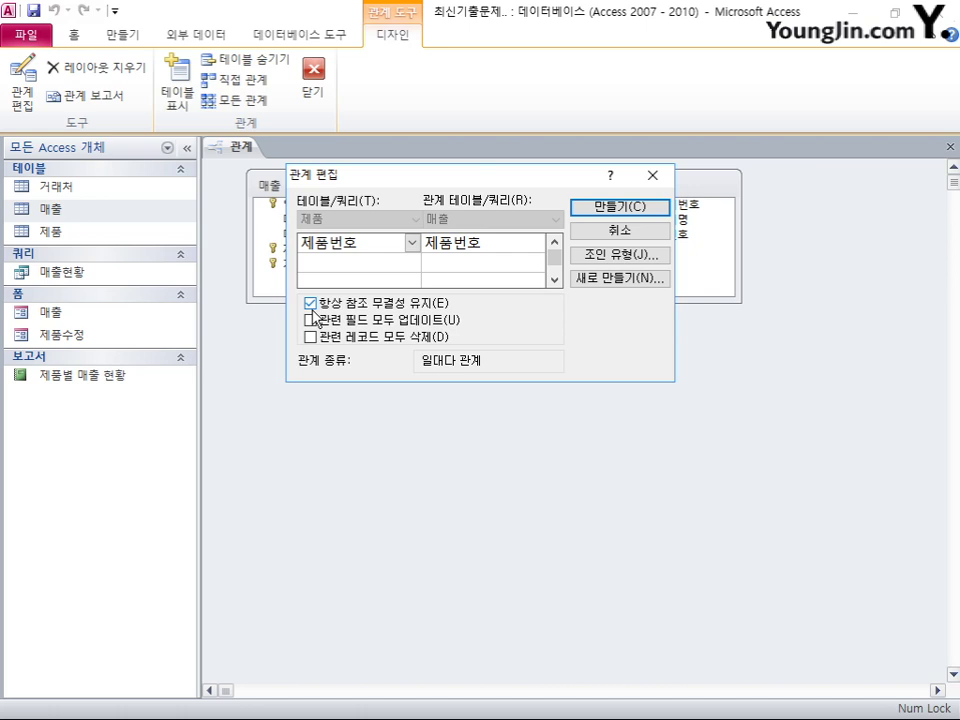
pyautogui.click(310, 322)
pyautogui.click(620, 207)
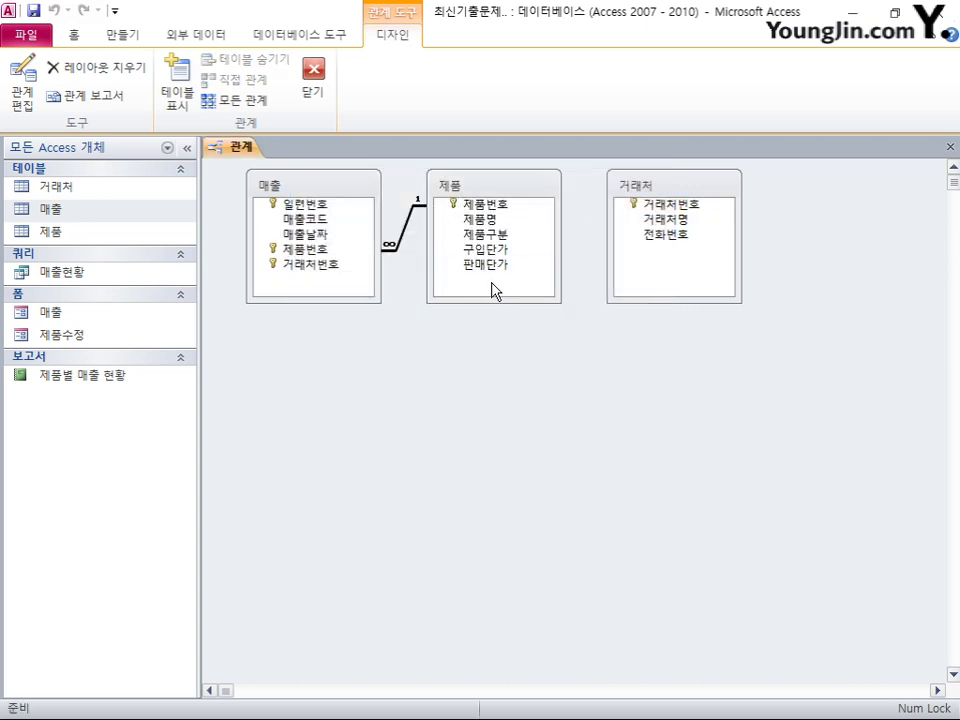
# - Create a relationship between 거래처 and 매출 on 거래처번호, enforcing referential integrity and cascading updates of related fields
pyautogui.click(313, 266)
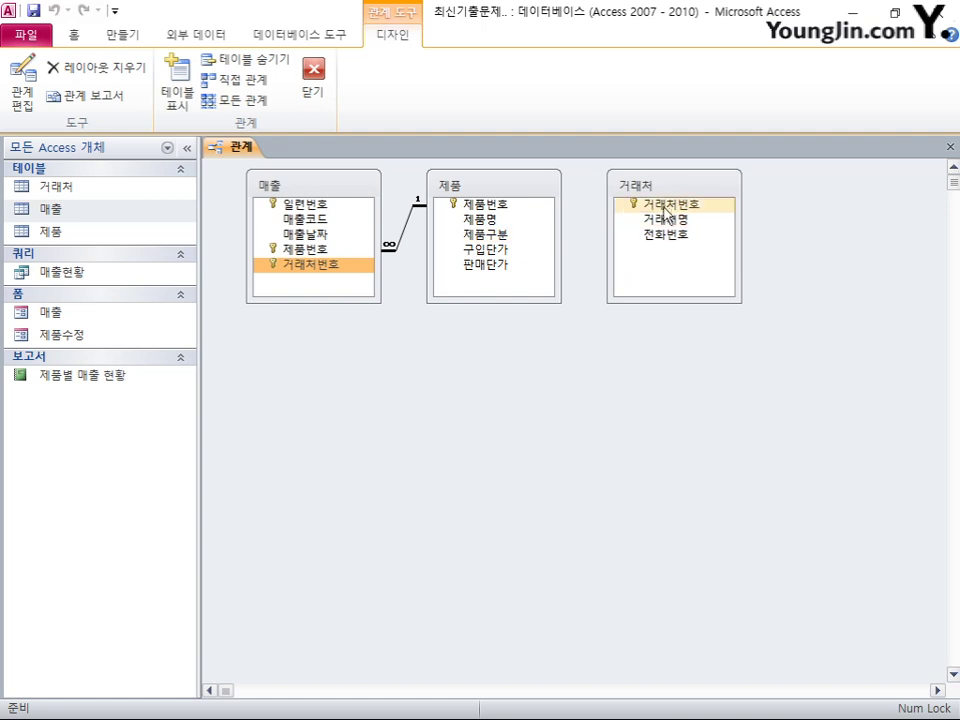
pyautogui.moveTo(649, 205); pyautogui.dragTo(321, 266)
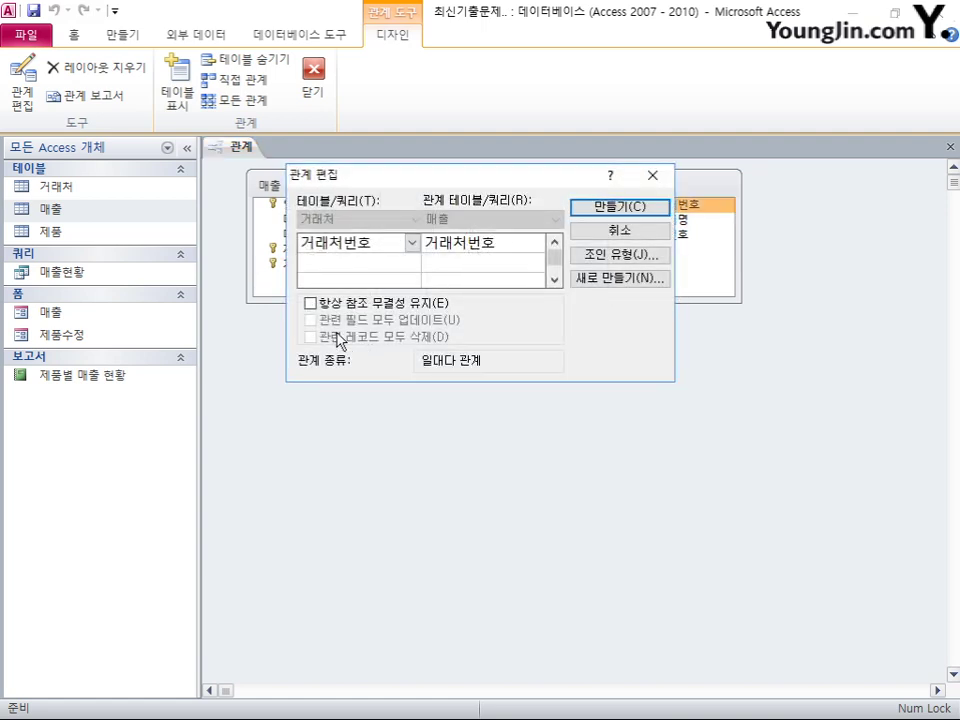
pyautogui.click(310, 302)
pyautogui.click(310, 320)
pyautogui.click(620, 206)
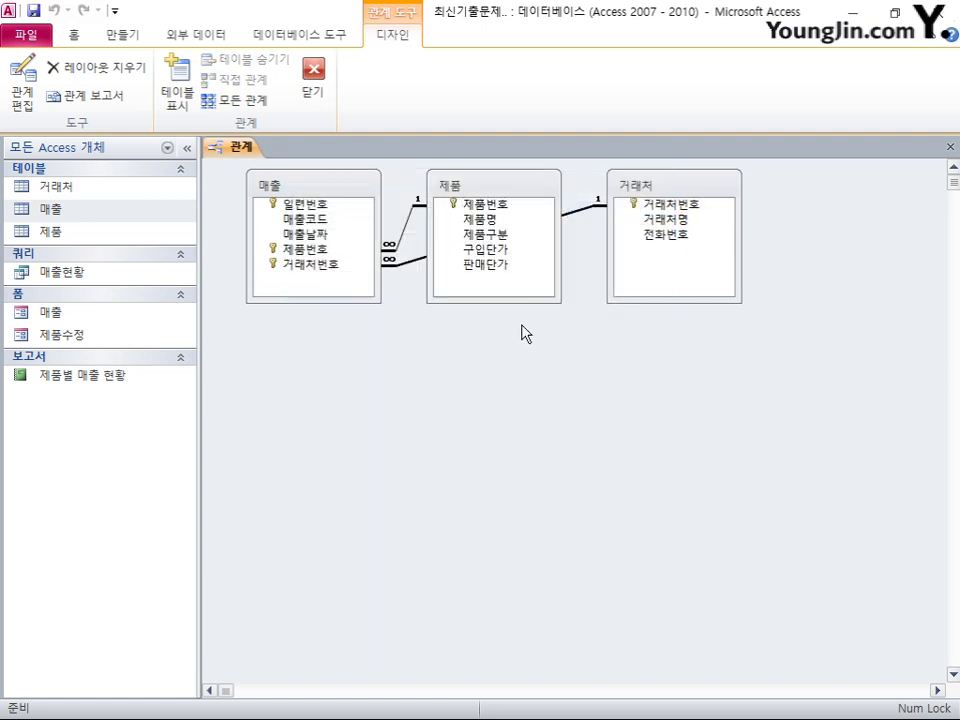
# - Rearrange the relationship layout with 매출 below and between 제품 and 거래처, and close the relationships window, confirming the save prompt
pyautogui.moveTo(293, 183); pyautogui.dragTo(472, 313)
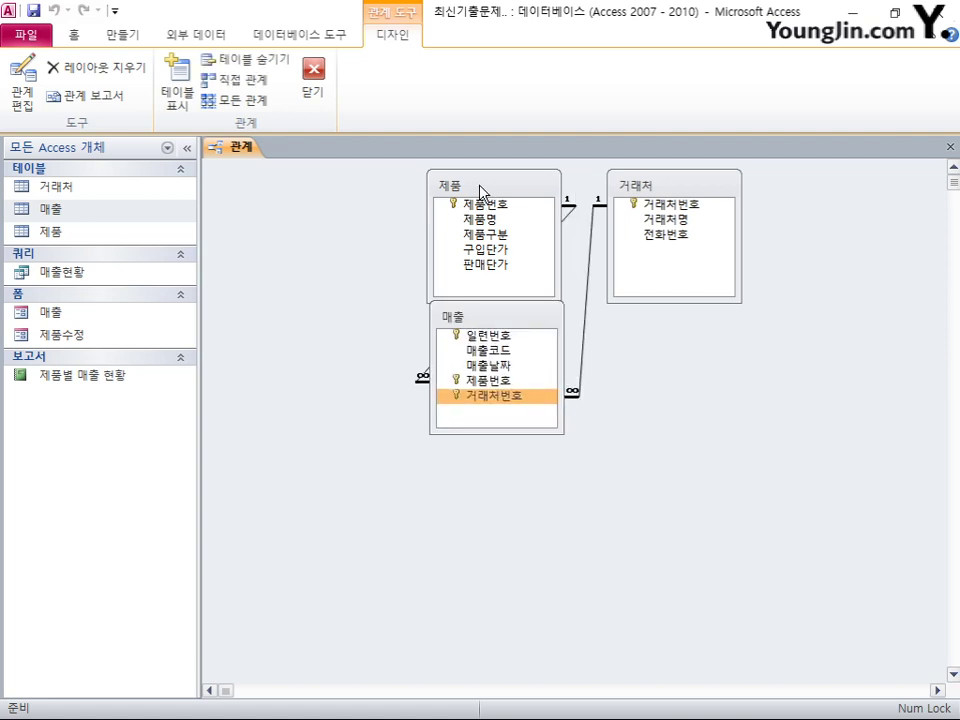
pyautogui.moveTo(482, 189); pyautogui.dragTo(288, 189)
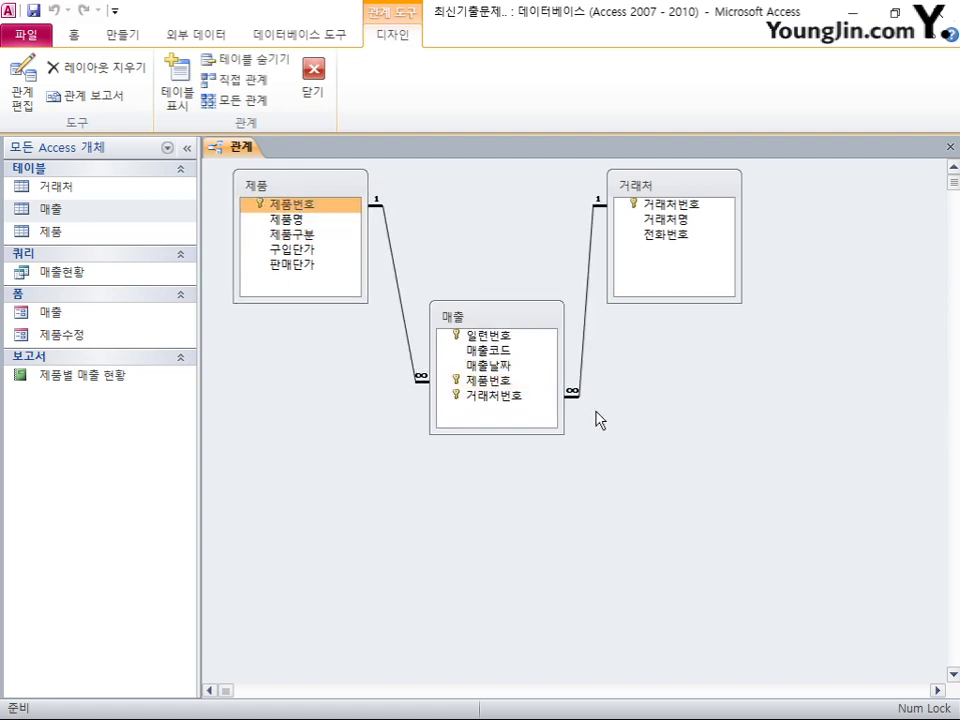
pyautogui.click(950, 147)
pyautogui.click(376, 415)
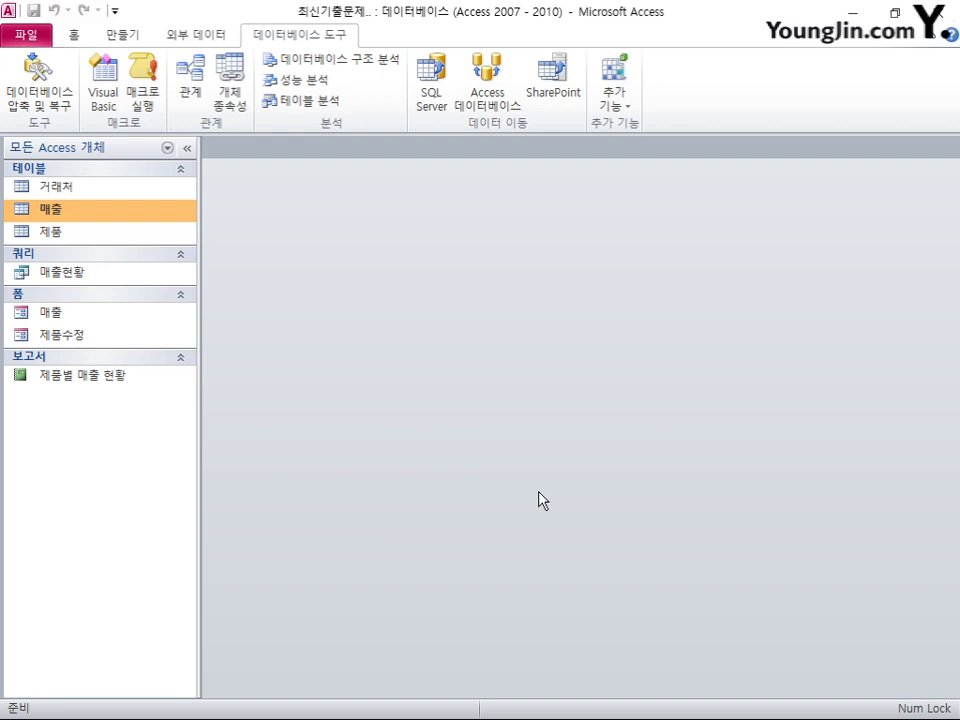
# - Open the 매출 form in Design view and set the form's default view (기본 보기) to 연속 폼
pyautogui.rightClick(52, 312)
pyautogui.click(126, 371)
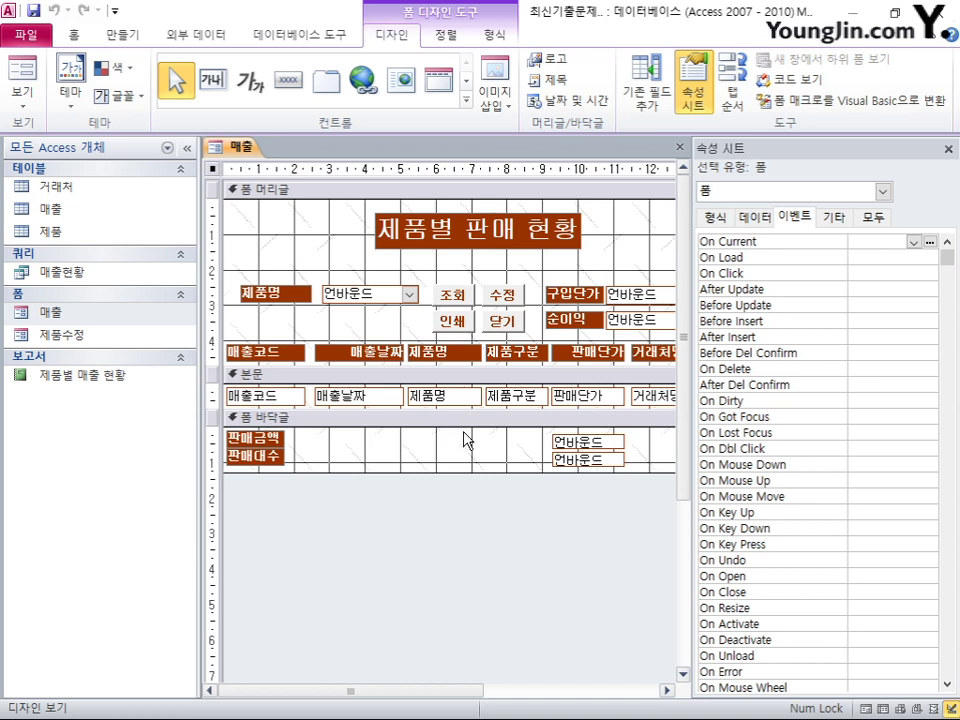
pyautogui.click(873, 216)
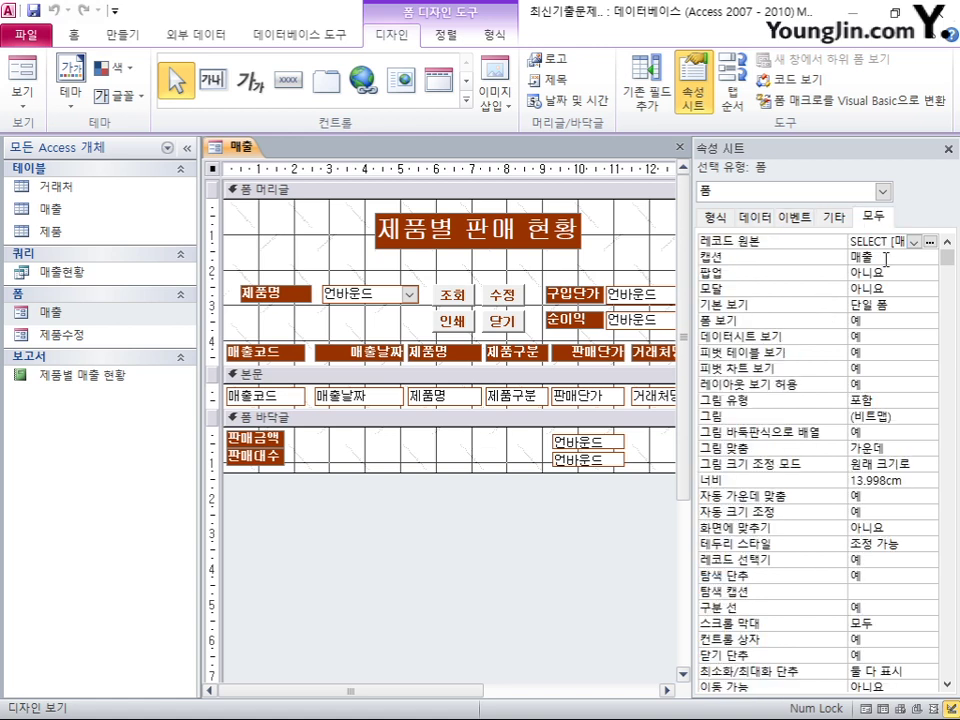
pyautogui.click(893, 304)
pyautogui.click(929, 305)
pyautogui.click(922, 334)
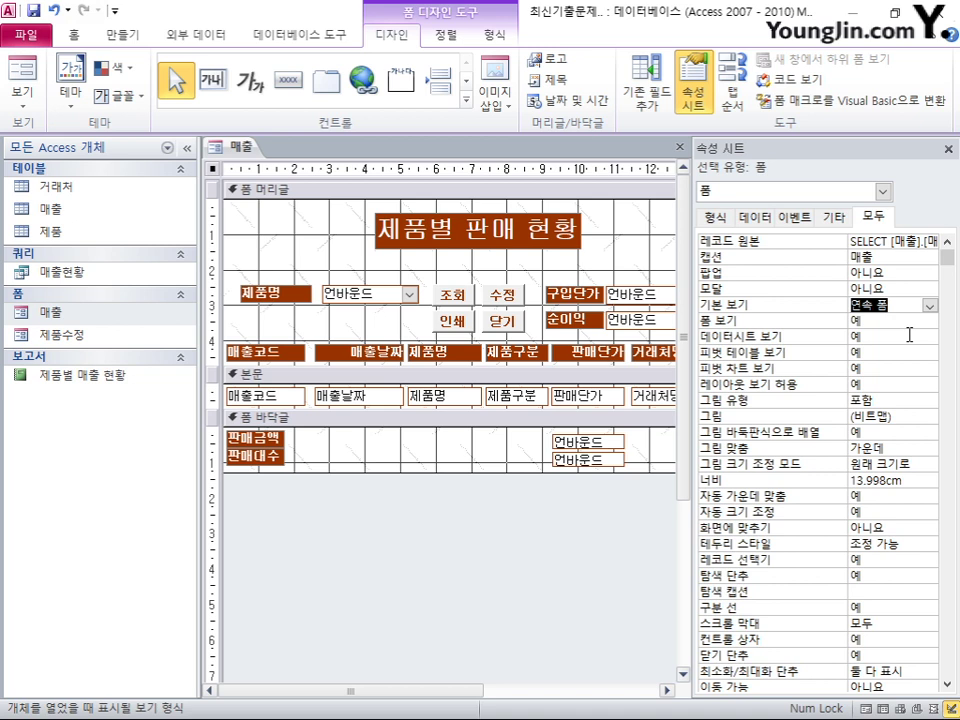
# - Set the 매출 form's scroll bars (스크롤 막대) property to 세로만
pyautogui.click(926, 623)
pyautogui.click(929, 624)
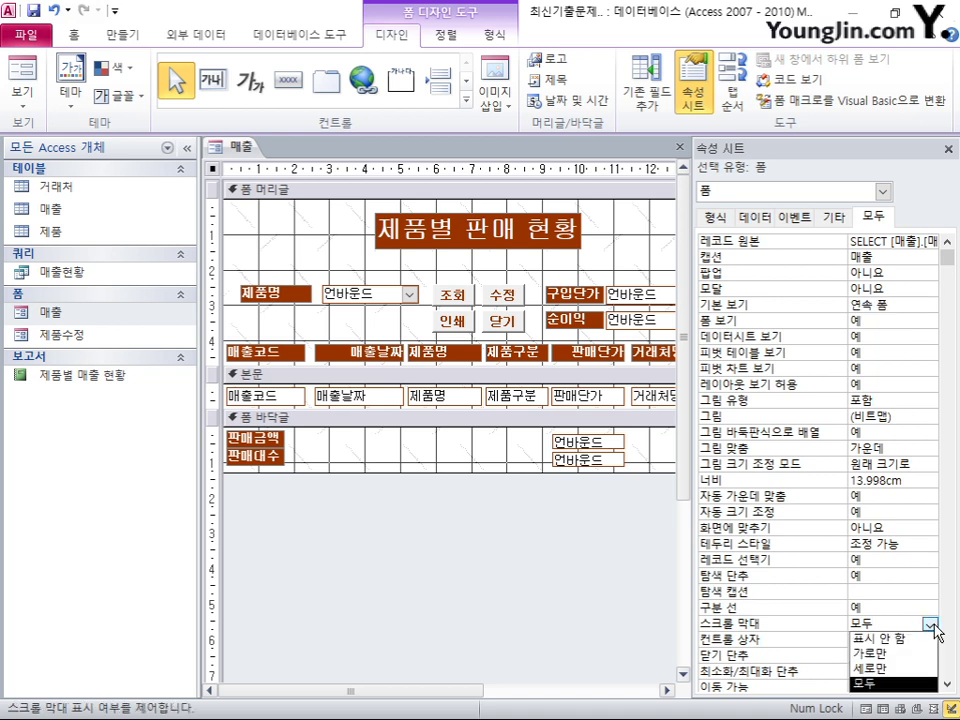
pyautogui.click(905, 670)
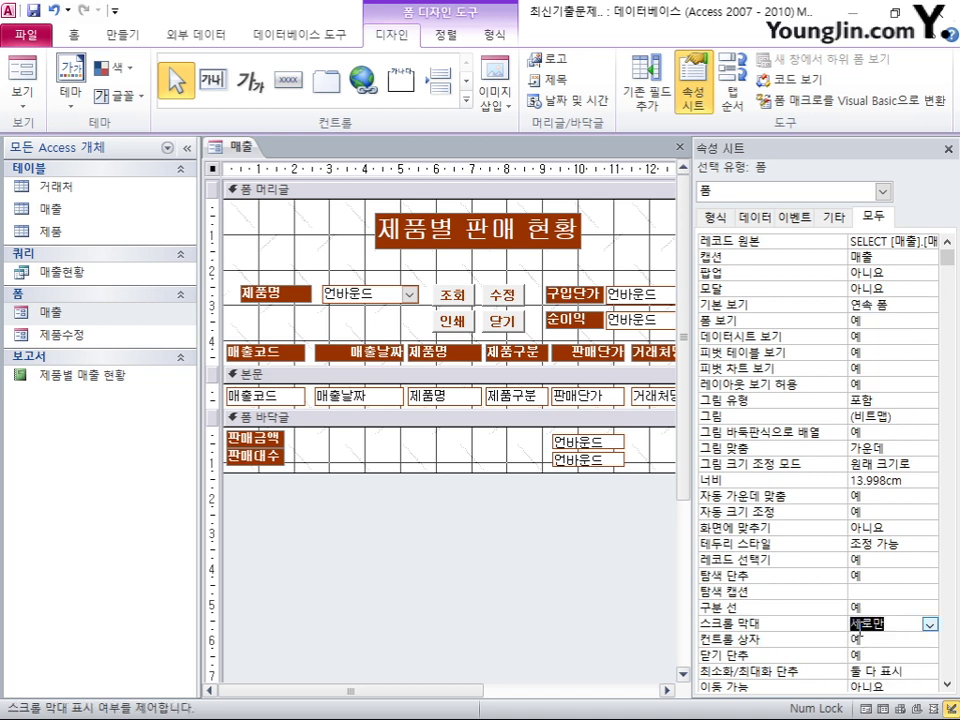
# - Enter a Sum expression over the 판매단가 field as the control source of the txt_판매금액 text box
pyautogui.click(884, 192)
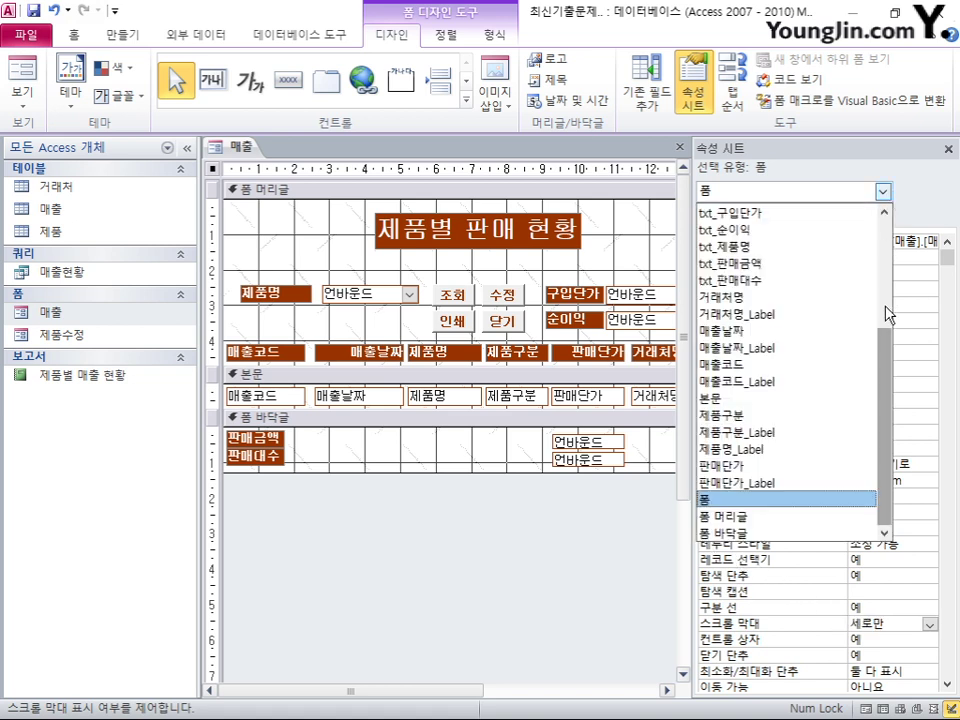
pyautogui.click(836, 263)
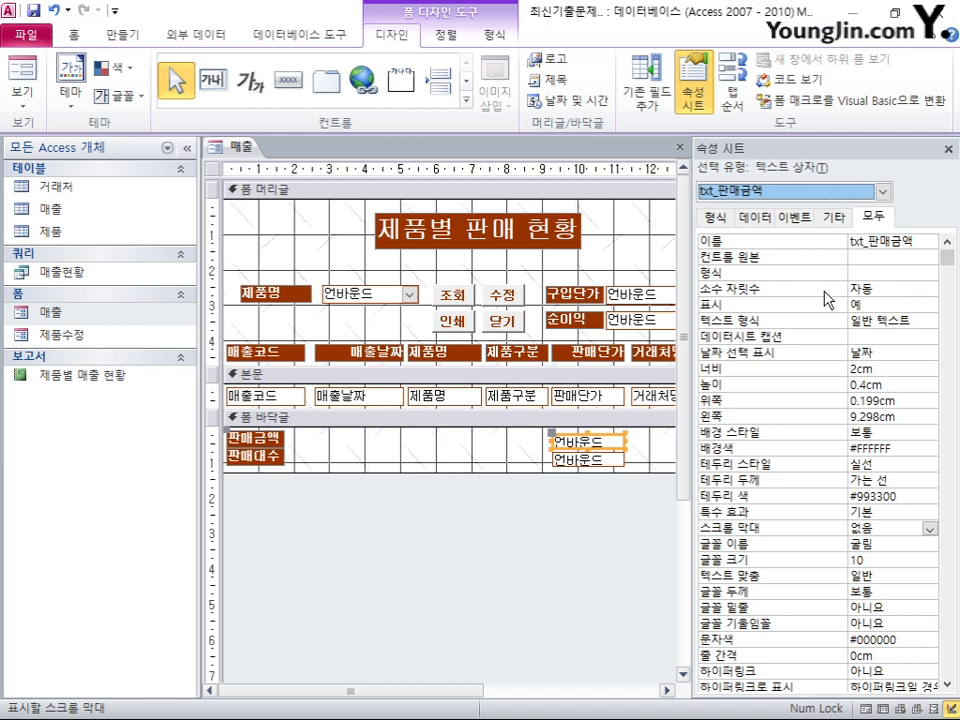
pyautogui.click(867, 261)
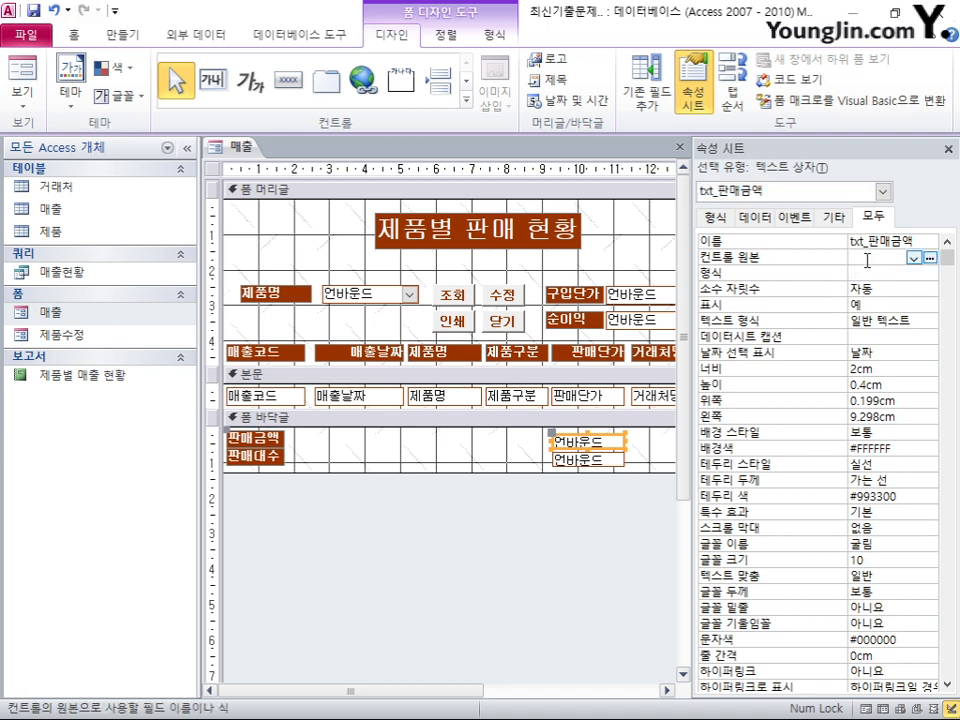
pyautogui.write('=sum(')
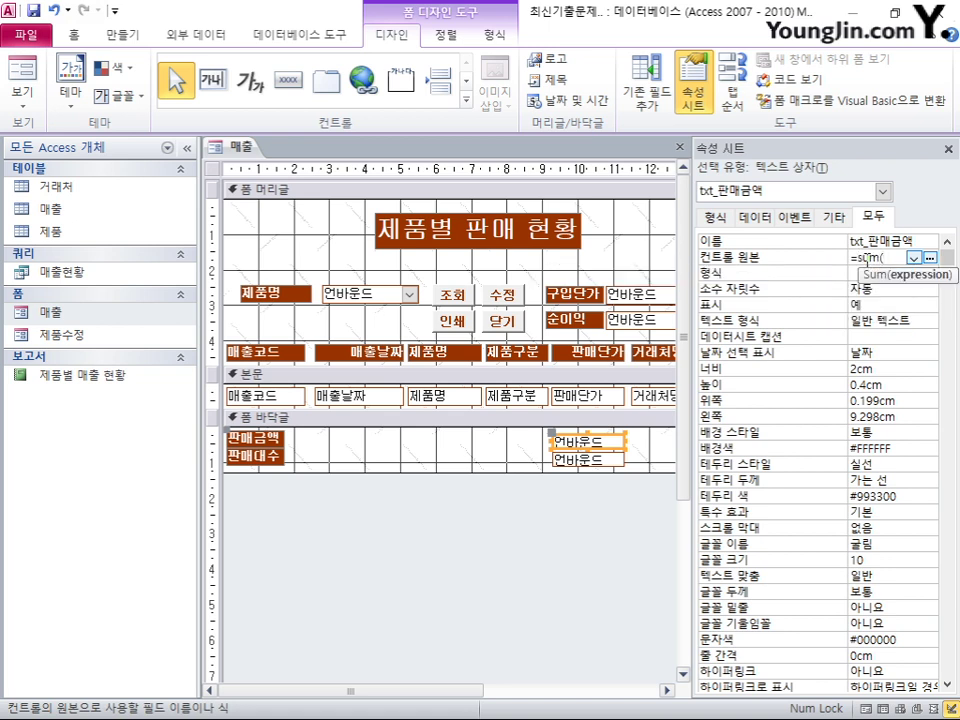
pyautogui.write('판매단가')
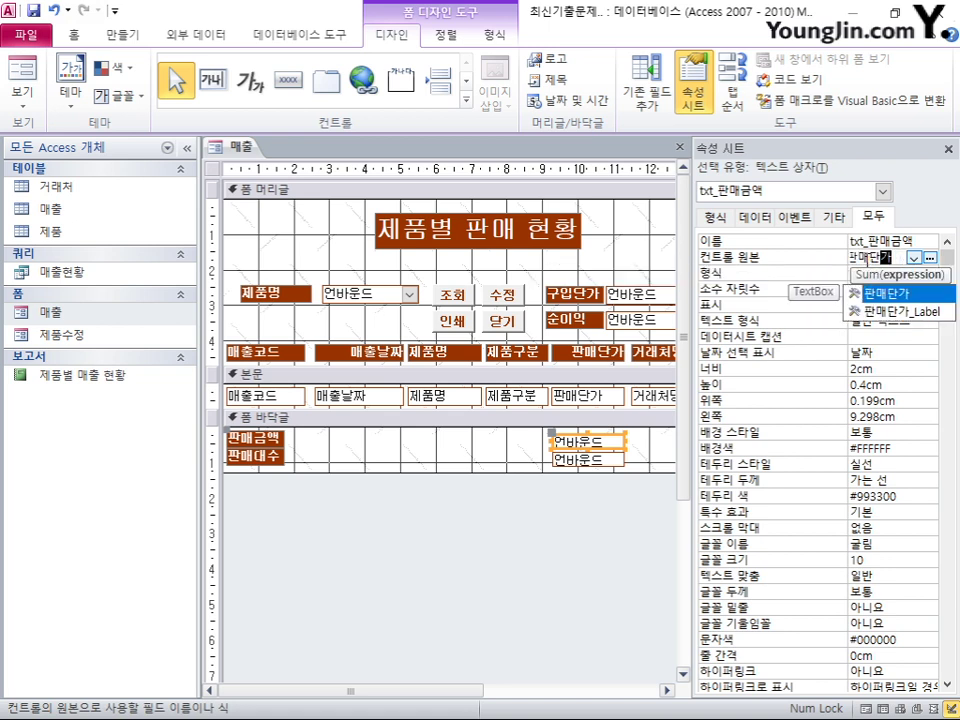
pyautogui.write(')')
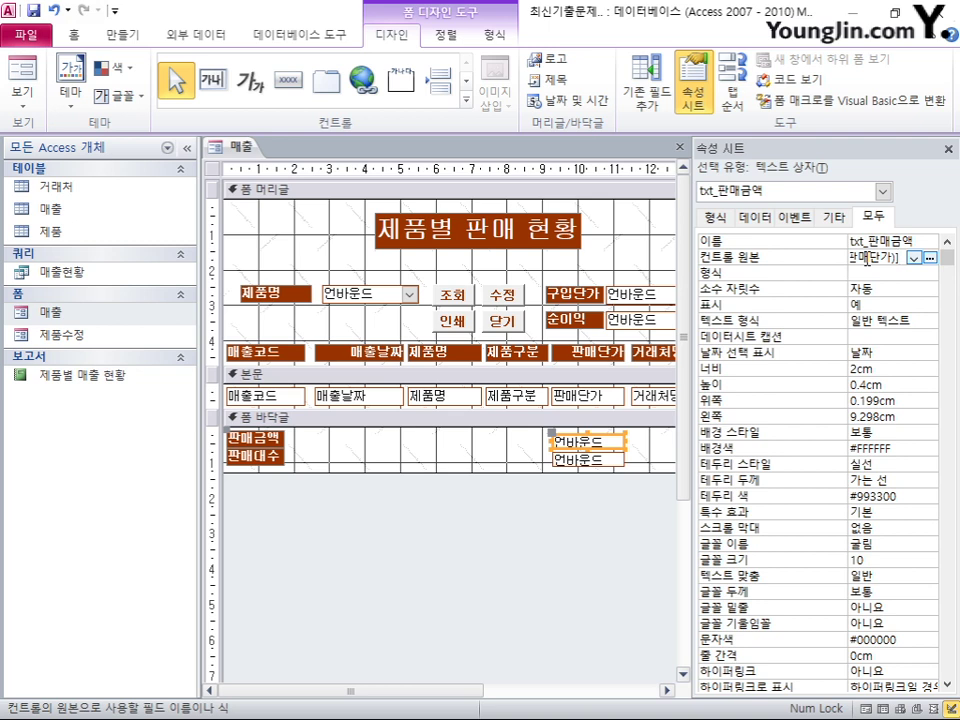
# - Set the control source of the txt_판매대수 text box to =count(*)
pyautogui.click(883, 191)
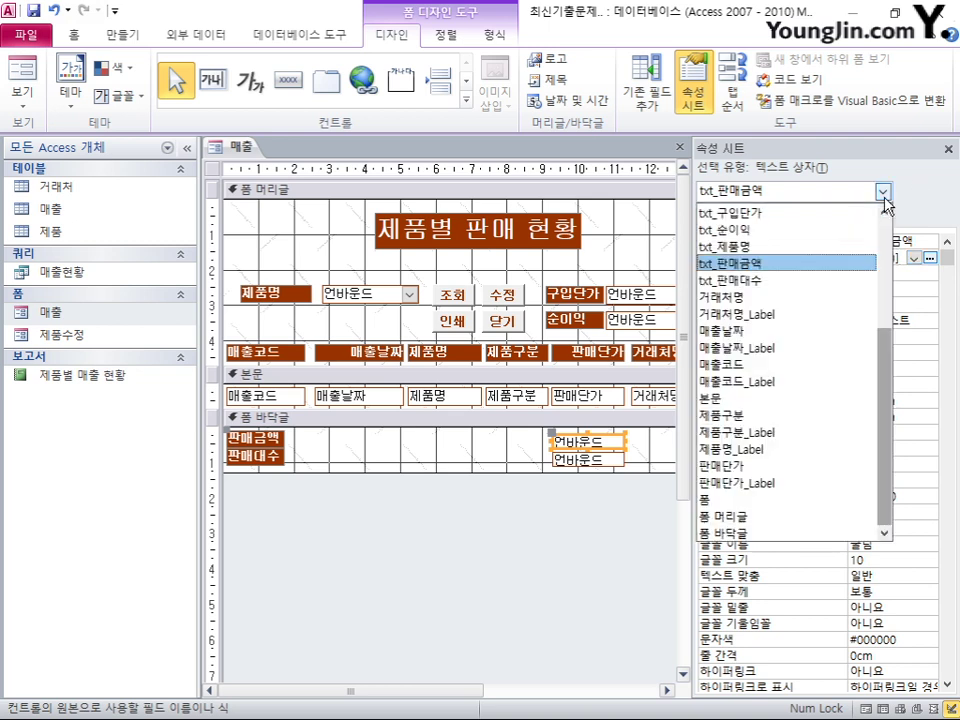
pyautogui.click(811, 281)
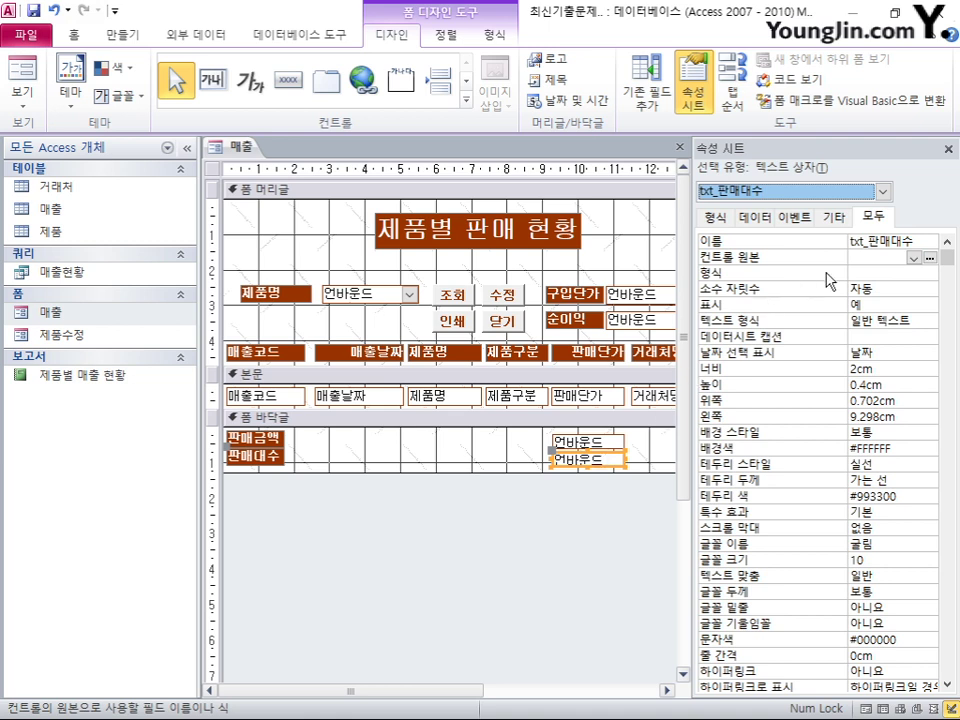
pyautogui.write('=')
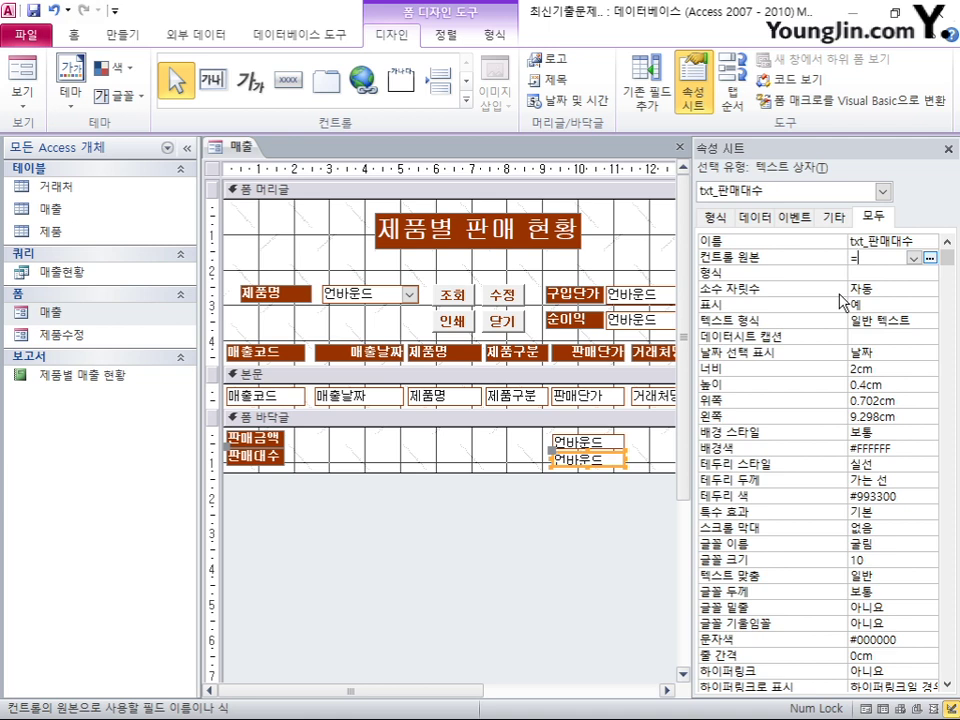
pyautogui.write('count(*)')
# - Set the form header's tab order to cmd_제품명, cmd_조회, cmd_인쇄, cmd_수정, cmd_닫기, txt_구입단가, txt_순이익
pyautogui.rightClick(213, 170)
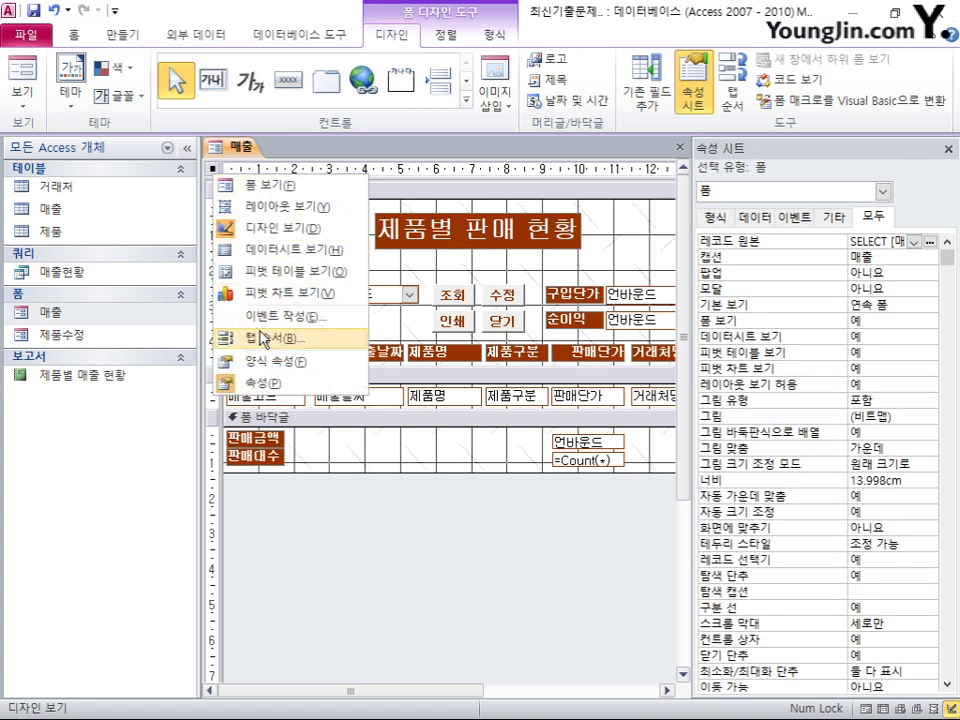
pyautogui.click(265, 276)
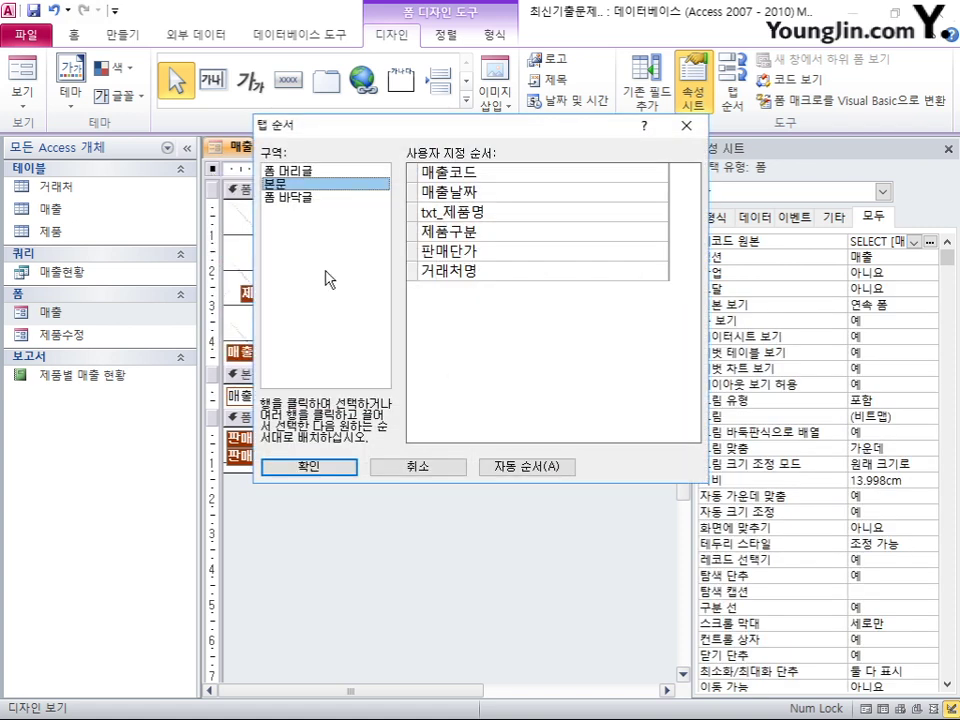
pyautogui.click(318, 171)
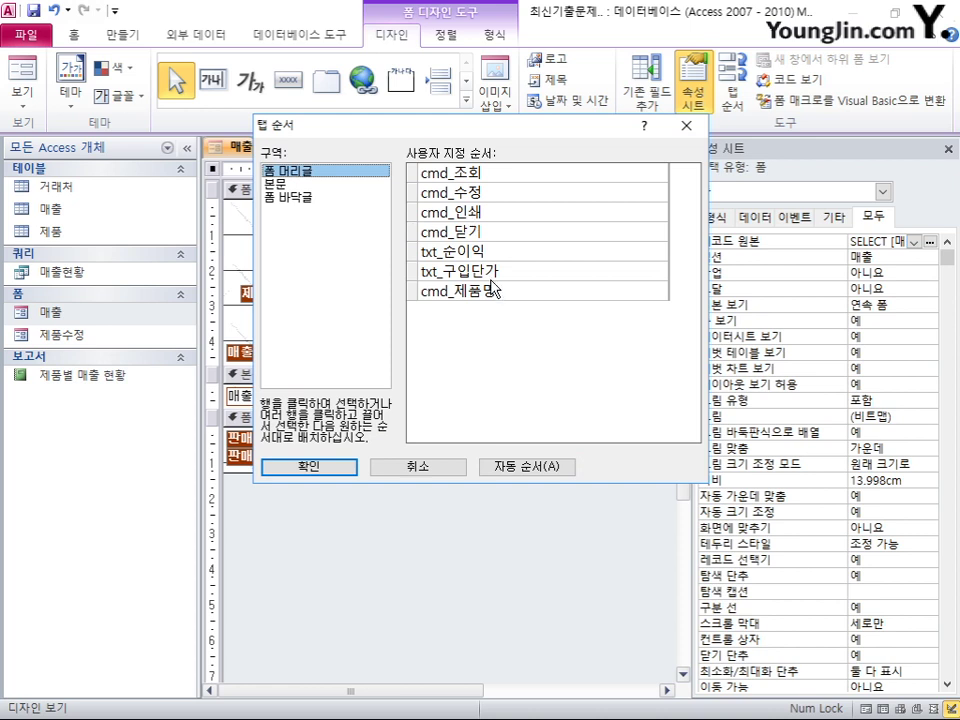
pyautogui.click(414, 292)
pyautogui.moveTo(416, 297); pyautogui.dragTo(414, 182)
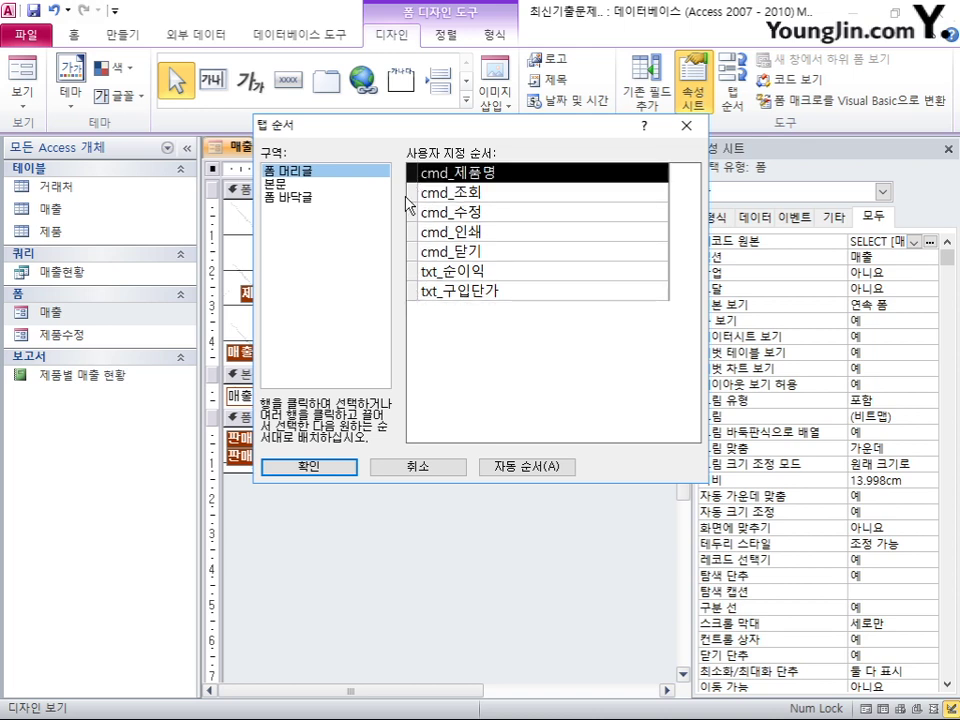
pyautogui.click(414, 232)
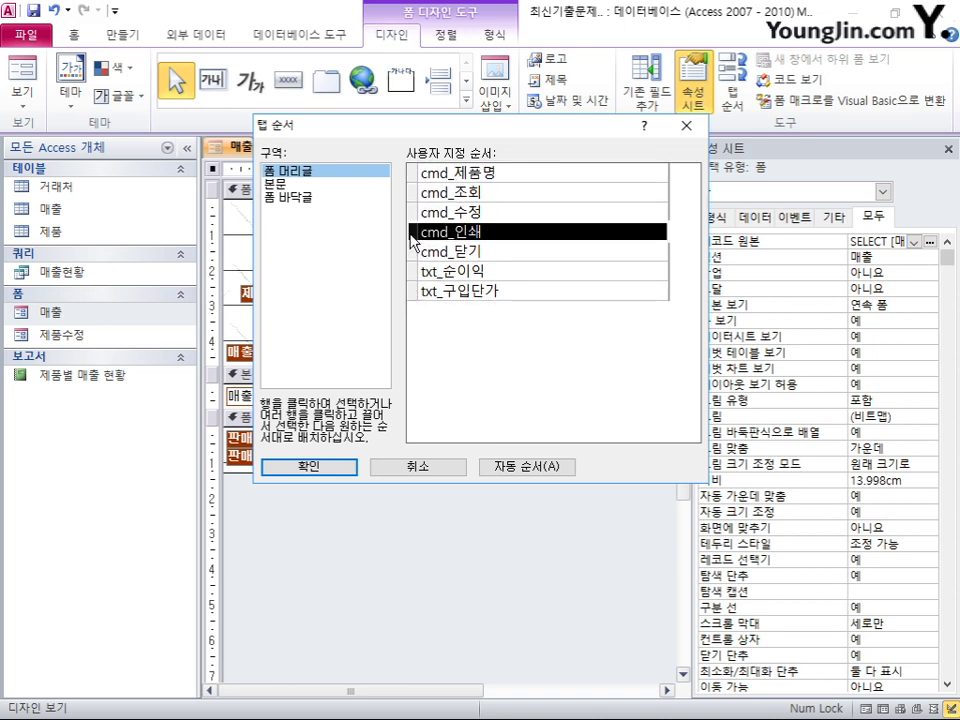
pyautogui.moveTo(414, 231); pyautogui.dragTo(418, 204)
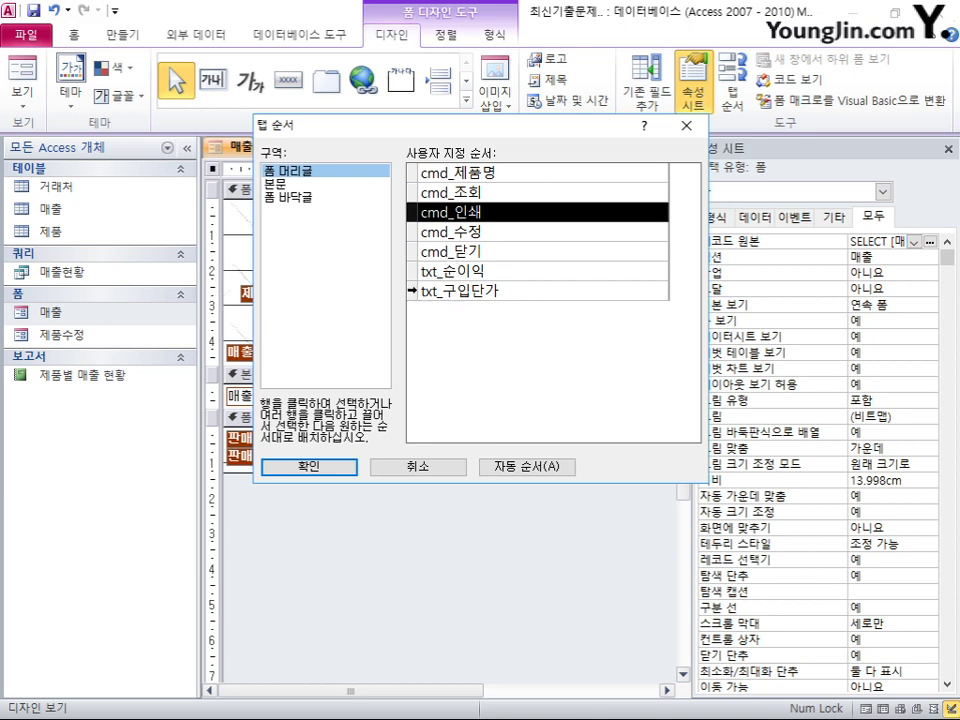
pyautogui.moveTo(414, 290); pyautogui.dragTo(416, 284)
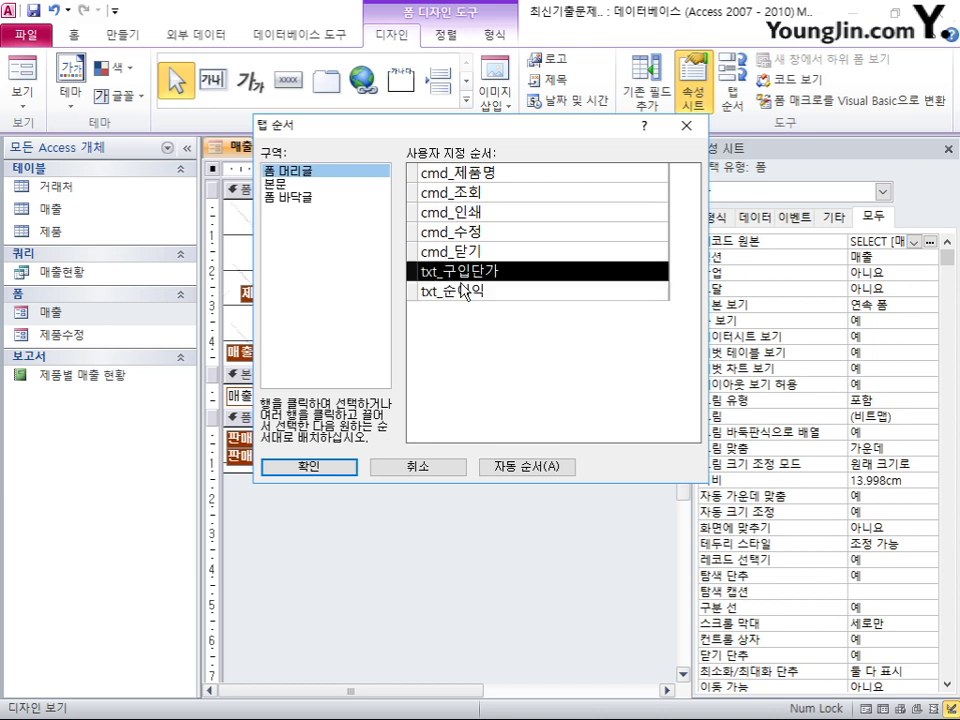
pyautogui.click(343, 467)
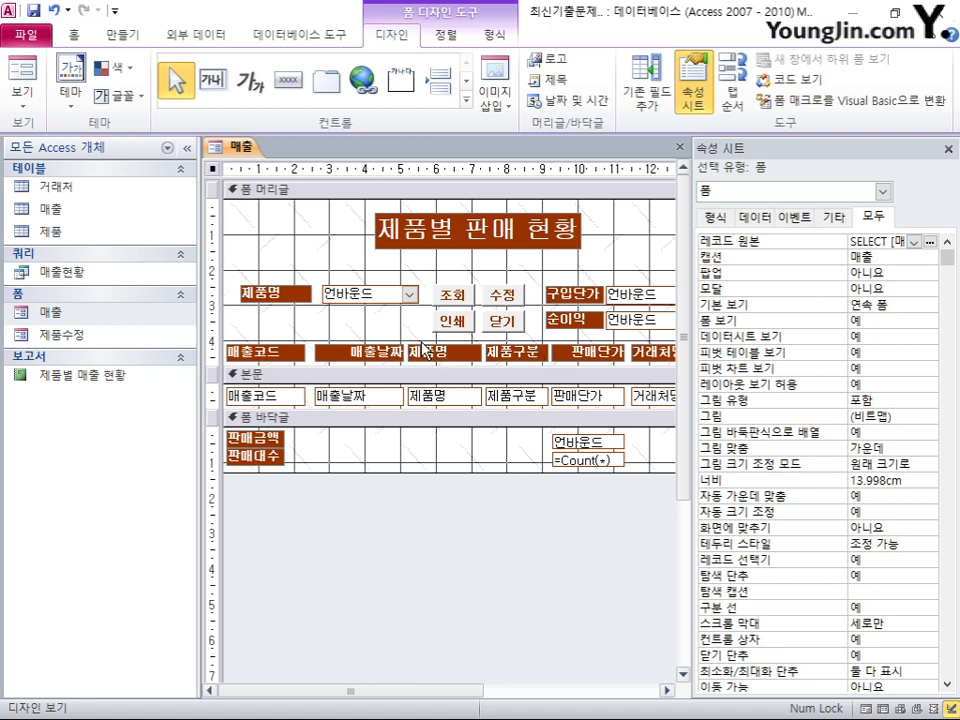
# - Create an event procedure for the cmd_수정 command button's On Click event and open it in the Visual Basic editor
pyautogui.click(883, 191)
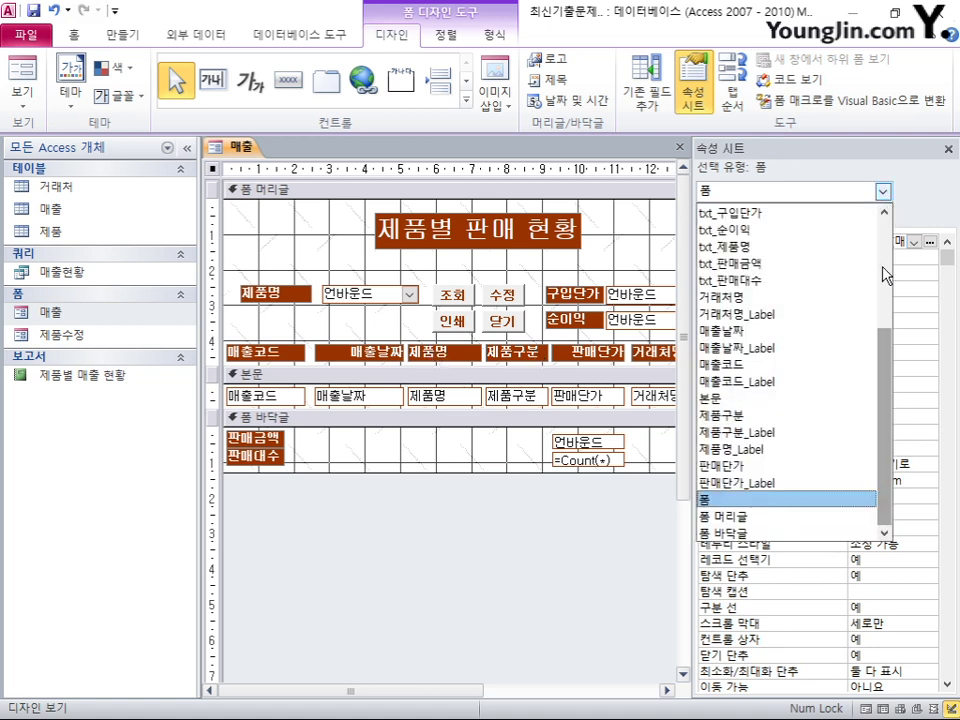
pyautogui.scroll(4, 786, 250)
pyautogui.click(724, 230)
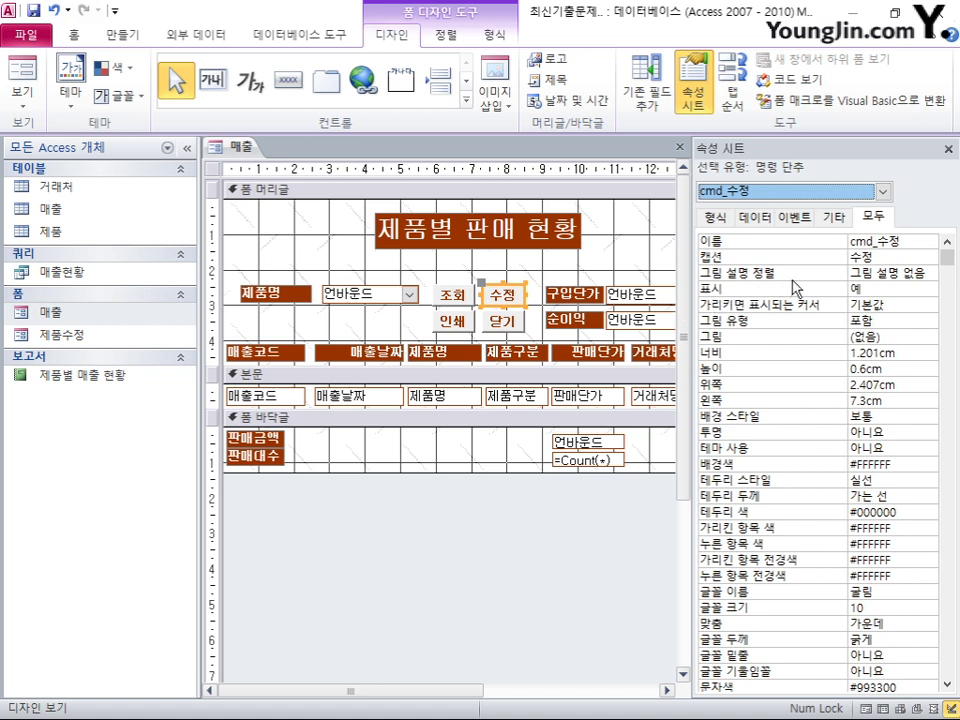
pyautogui.click(804, 216)
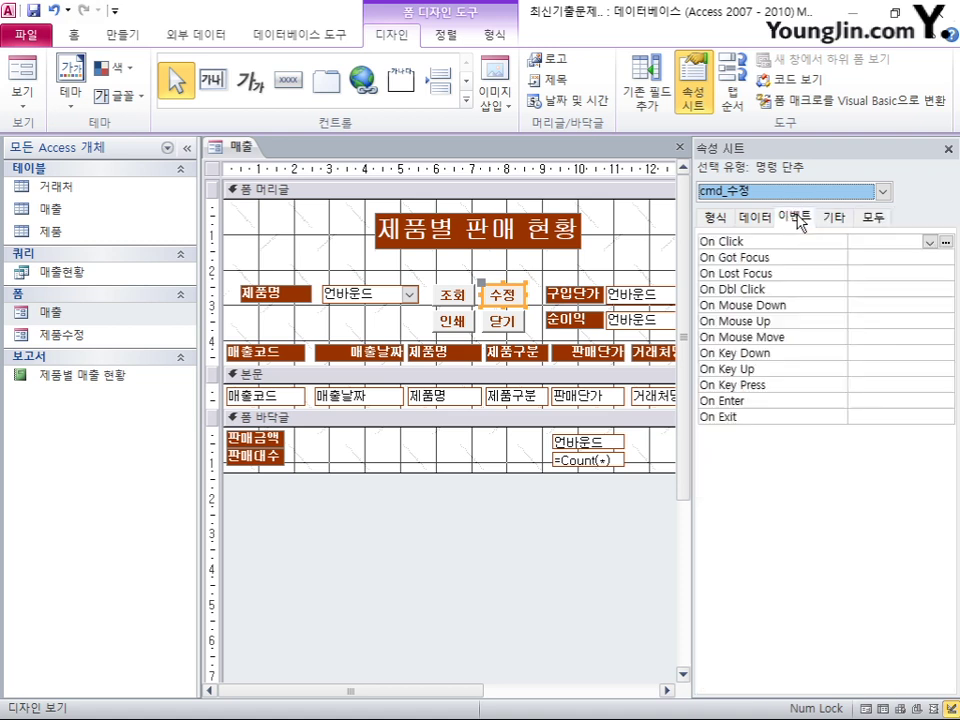
pyautogui.click(929, 243)
pyautogui.click(926, 256)
pyautogui.click(945, 243)
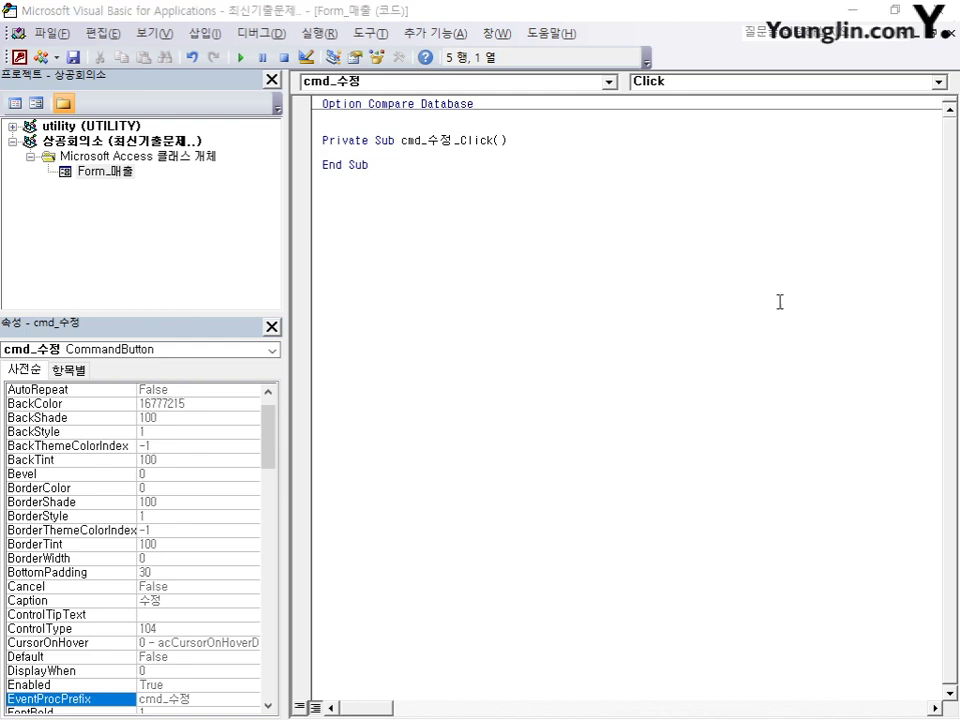
# - Start a DoCmd.OpenForm statement in the cmd_수정_Click procedure with form name "제품수정" and view acNormal
pyautogui.press('Return')
pyautogui.press('Return')
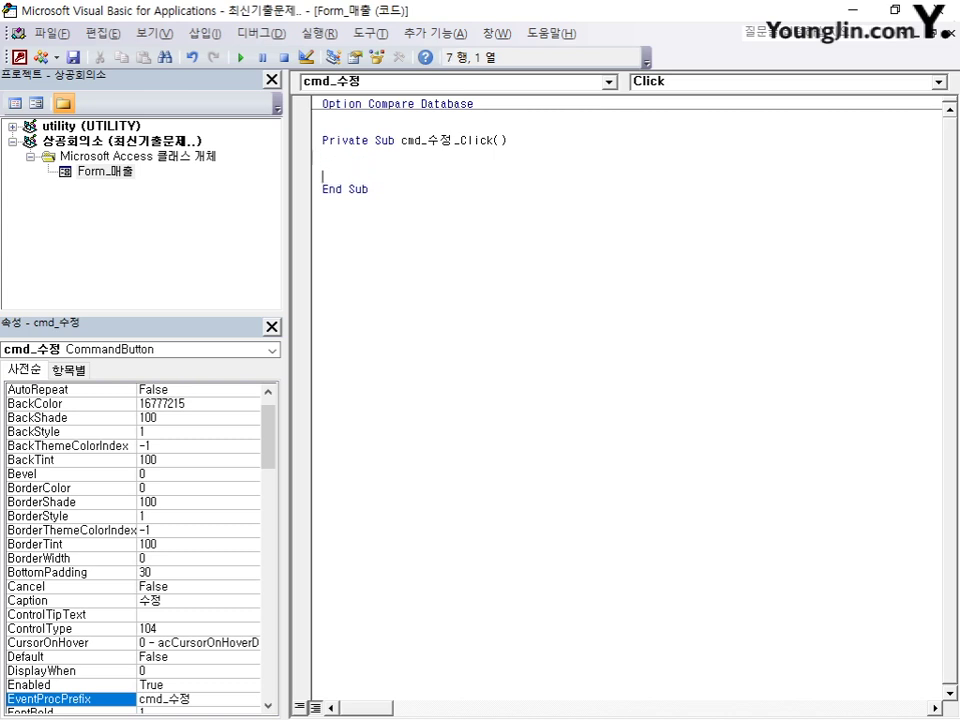
pyautogui.press('Up')
pyautogui.write('docmd.openform')
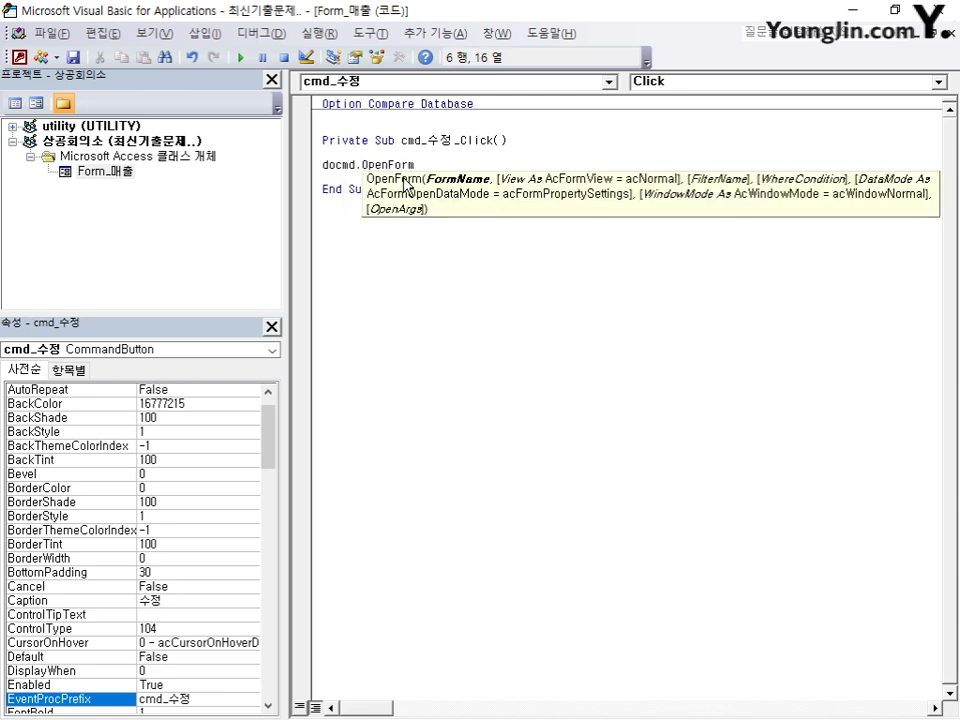
pyautogui.write(' "제품수')
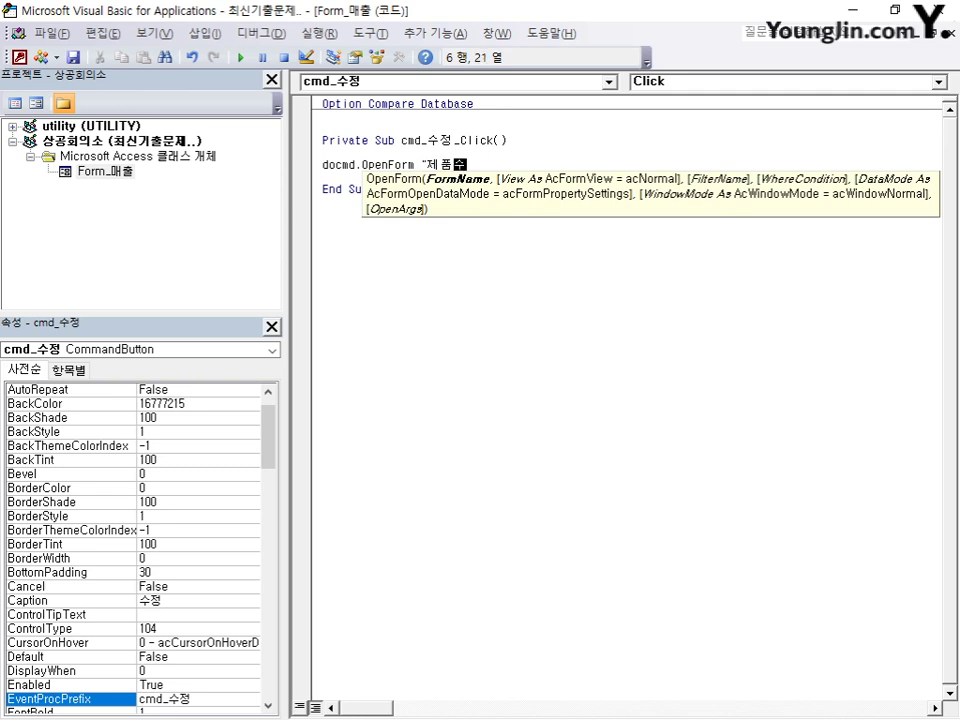
pyautogui.write('정",')
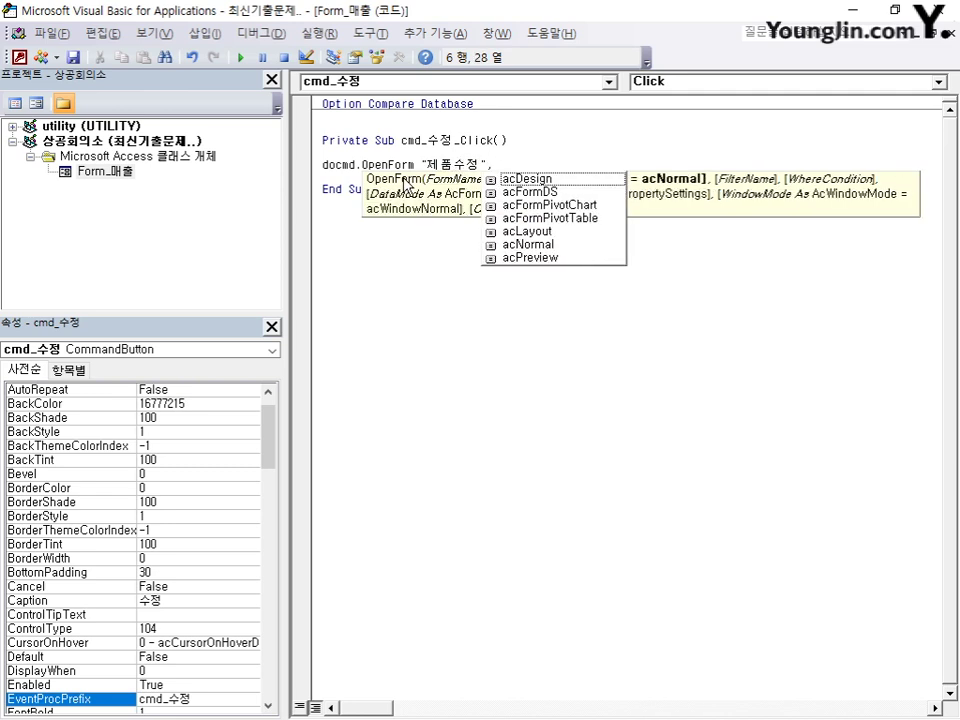
pyautogui.press('Down')
pyautogui.press('Down')
pyautogui.press('Down')
pyautogui.press('Down')
pyautogui.press('Down')
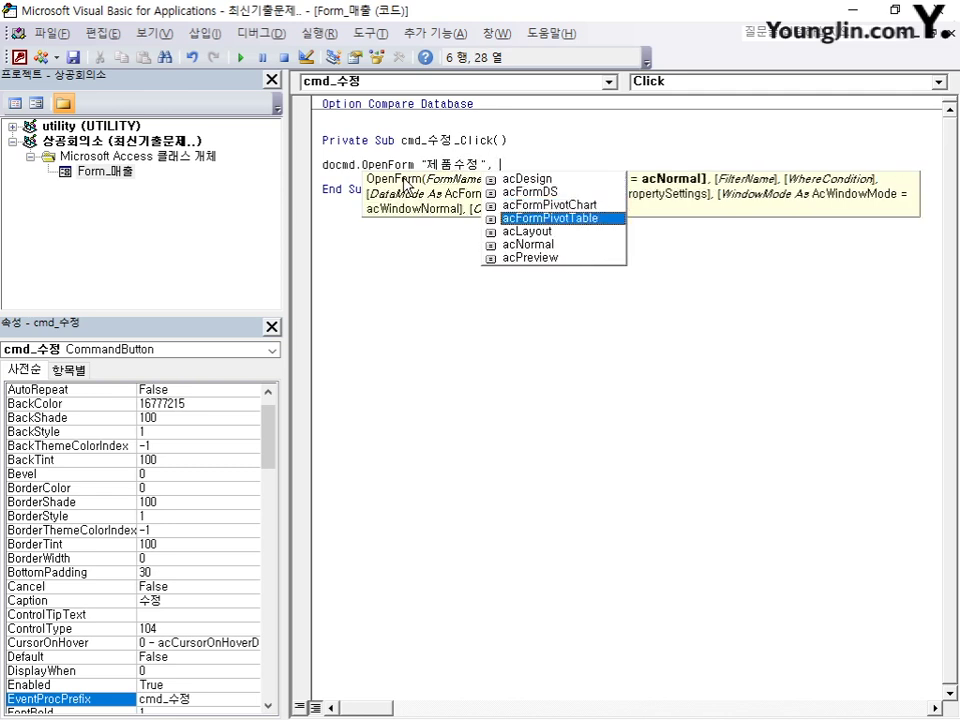
pyautogui.press('Tab')
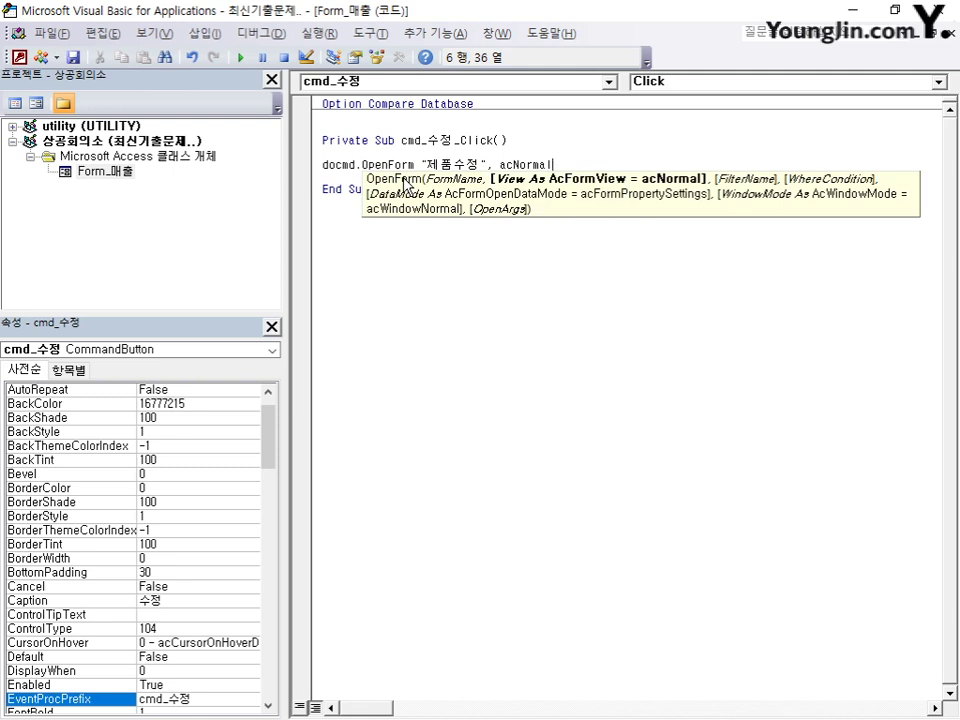
# - Complete the OpenForm statement with empty filter and where arguments, data mode acFormEdit and window mode acDialog
pyautogui.write(',,')
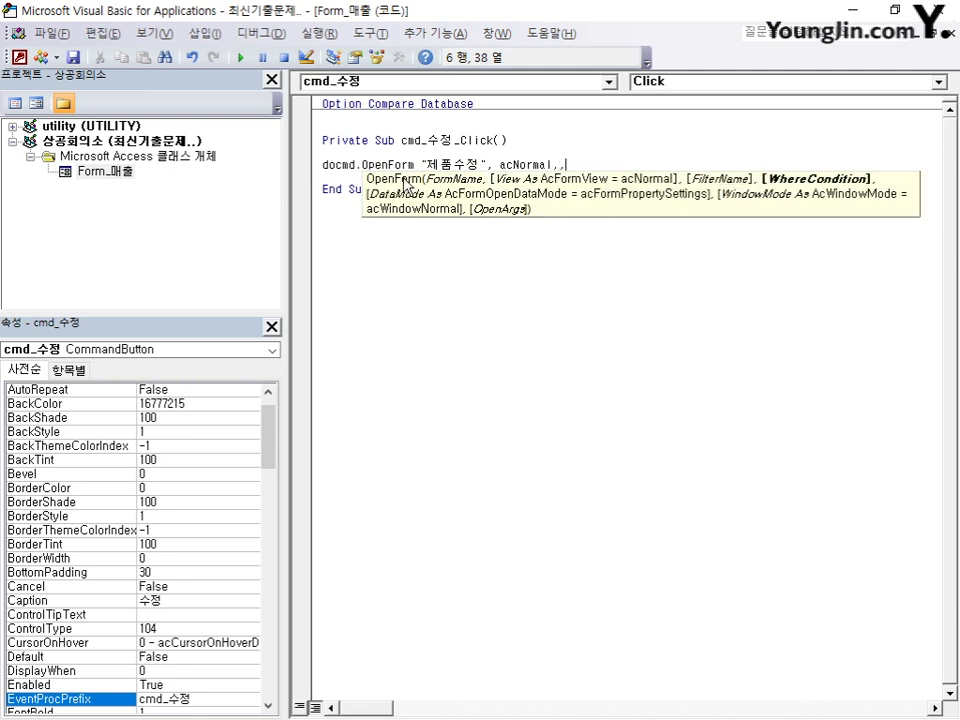
pyautogui.write(',')
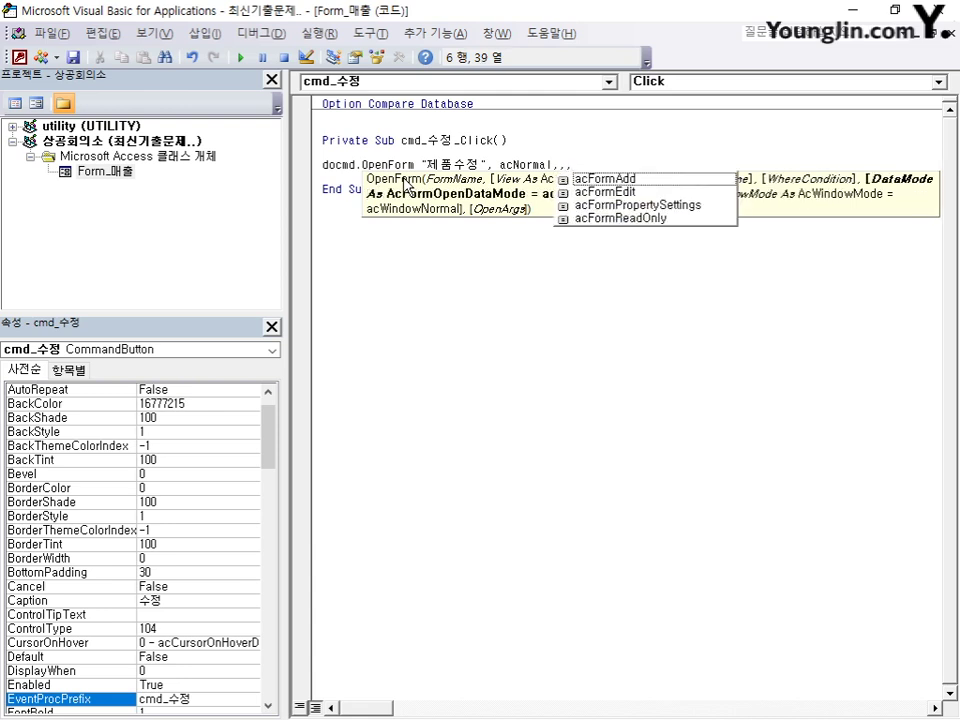
pyautogui.press('Down')
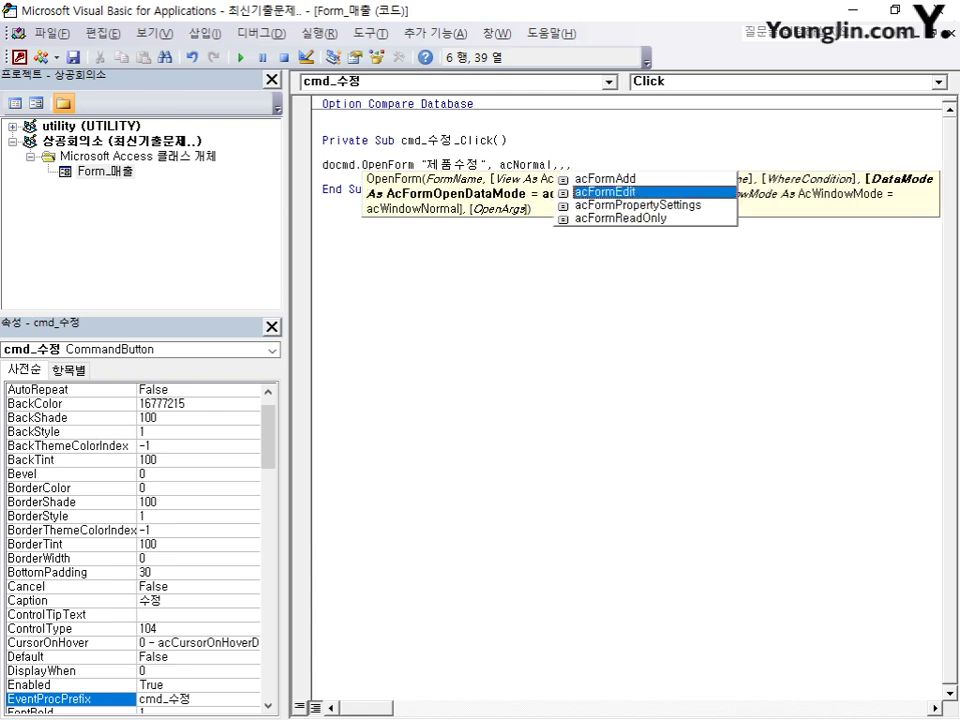
pyautogui.press('Tab')
pyautogui.write(',')
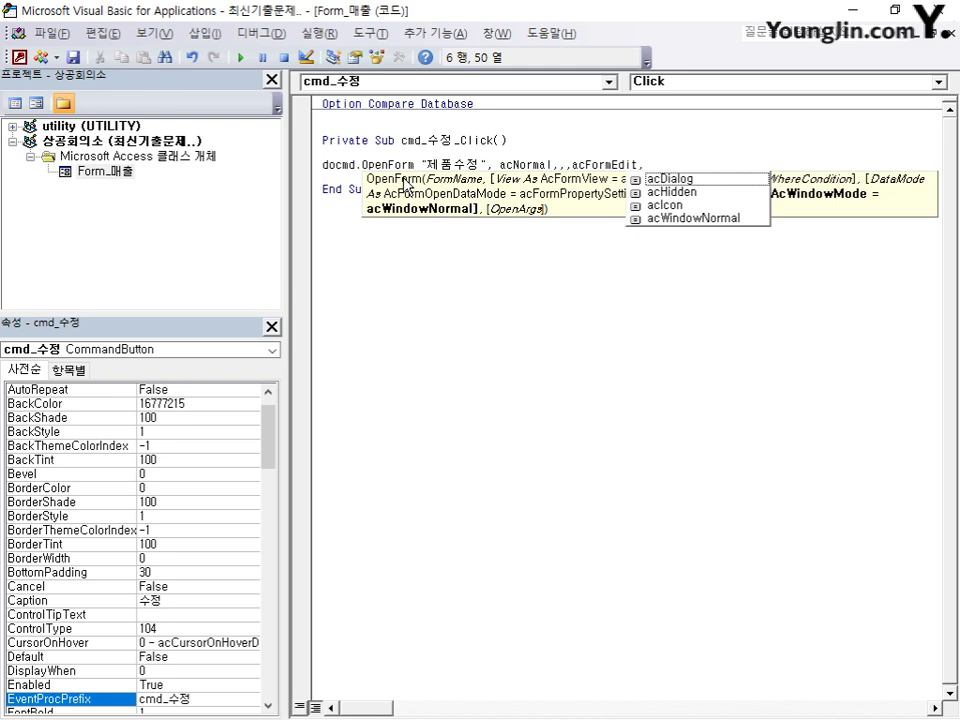
pyautogui.click(405, 187)
pyautogui.press('Return')
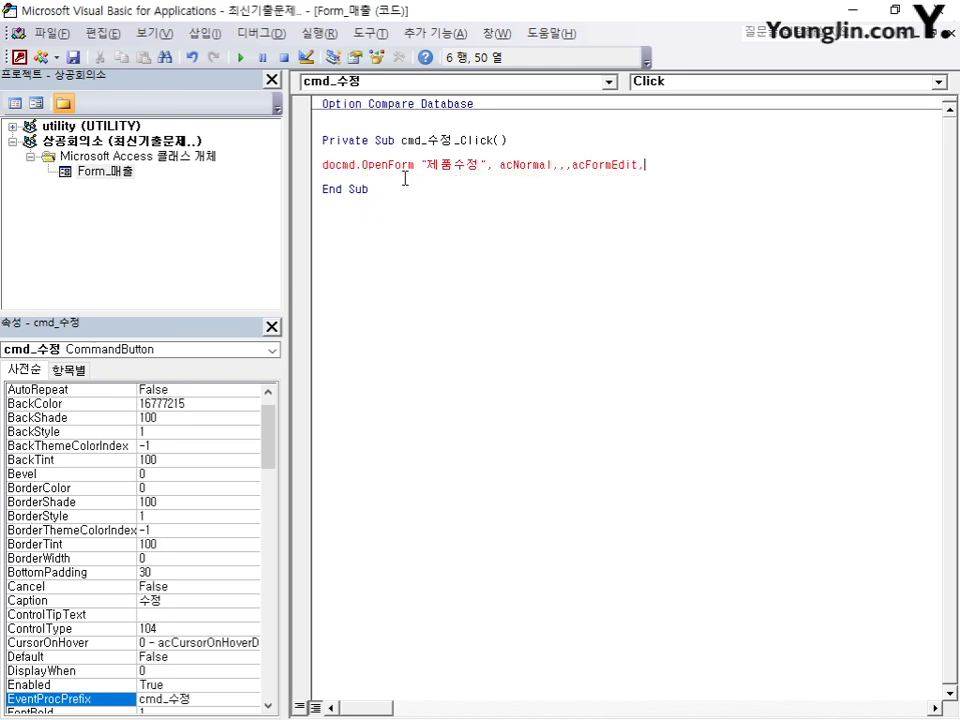
pyautogui.press('BackSpace')
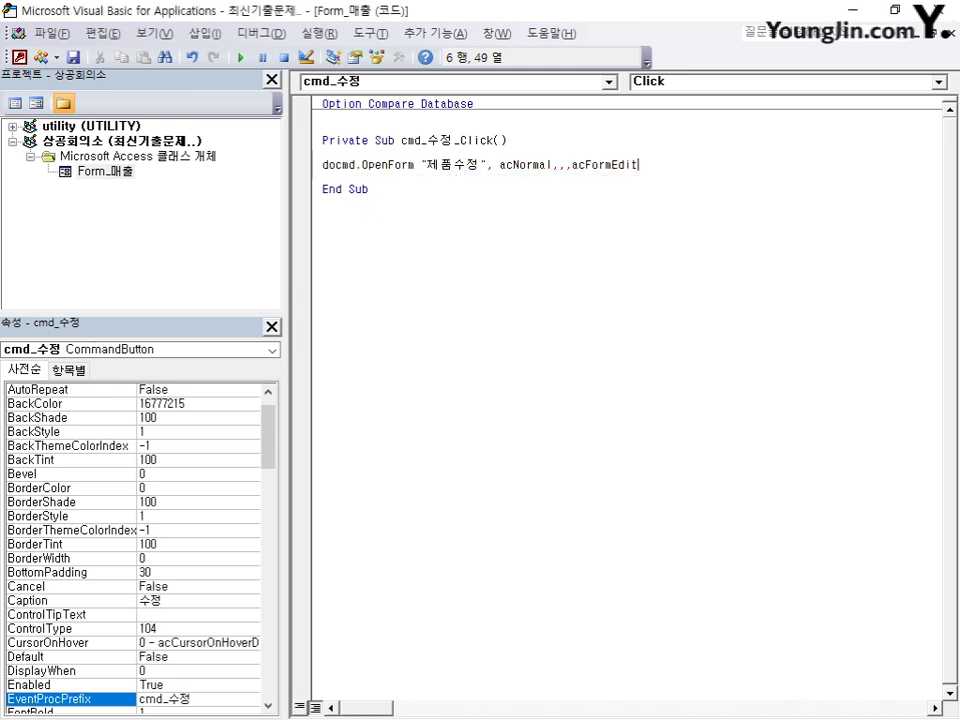
pyautogui.write(',')
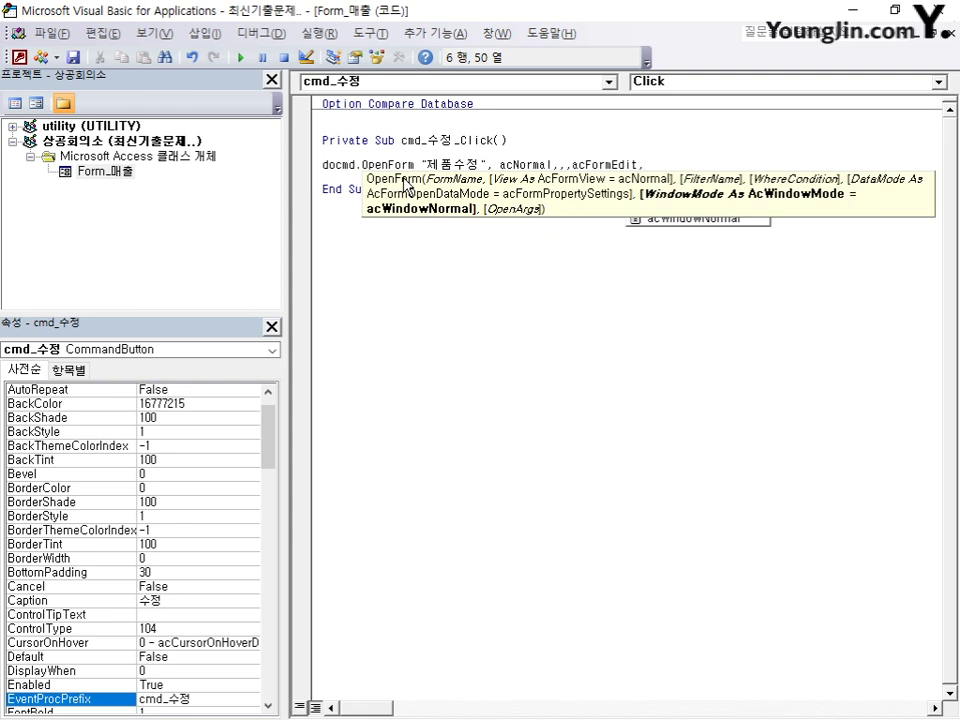
pyautogui.write('a')
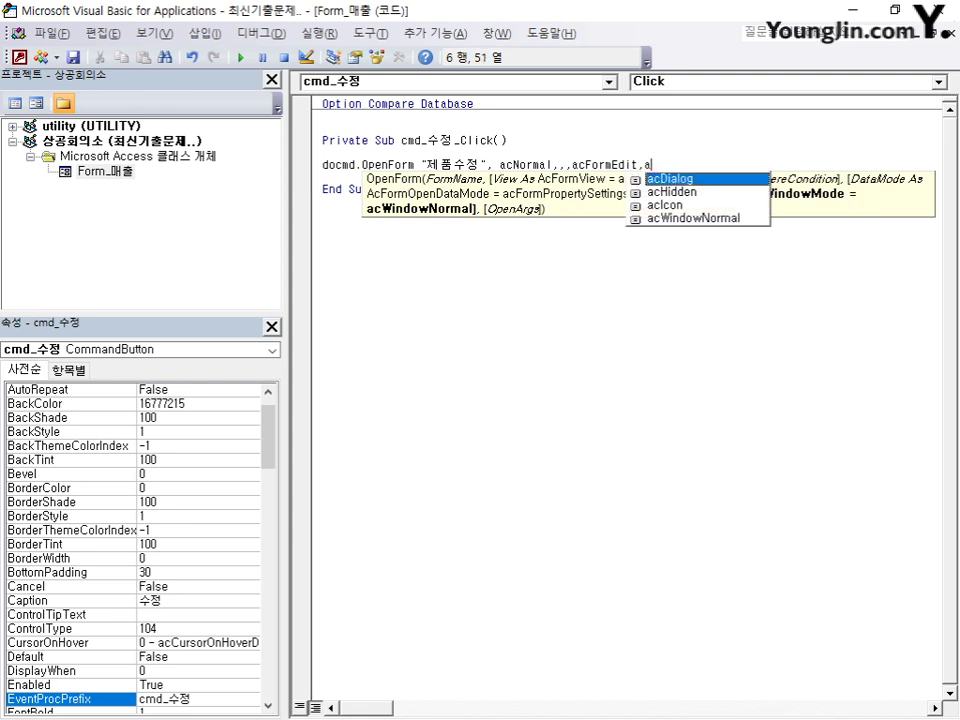
pyautogui.press('Tab')
pyautogui.click(405, 178)
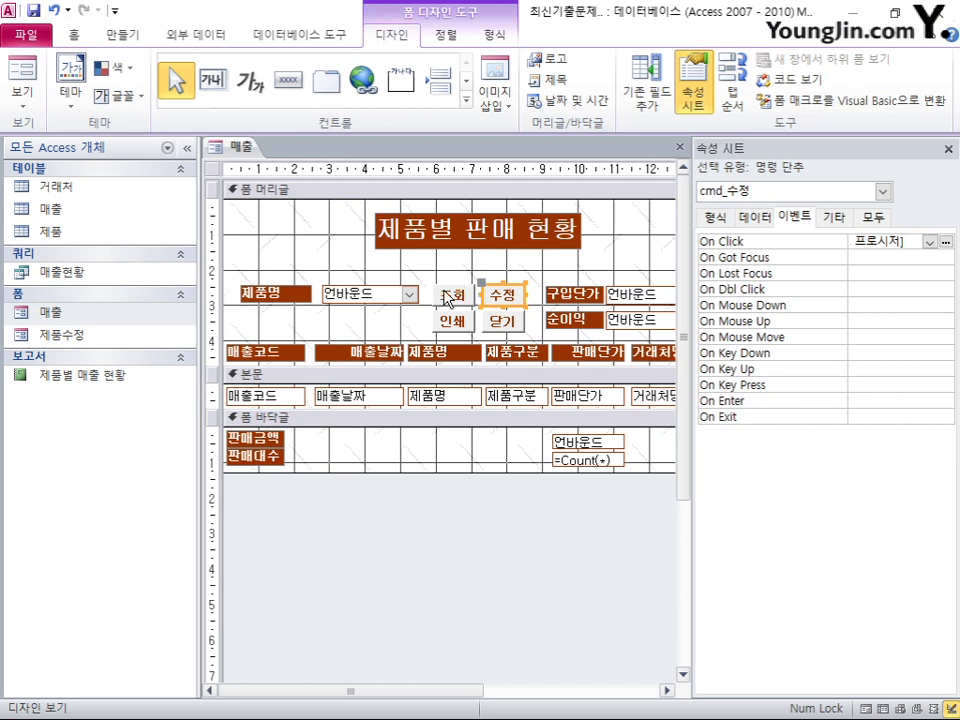
# - Create an event procedure for the cmd_닫기 command button's On Click event and open its code
pyautogui.click(511, 322)
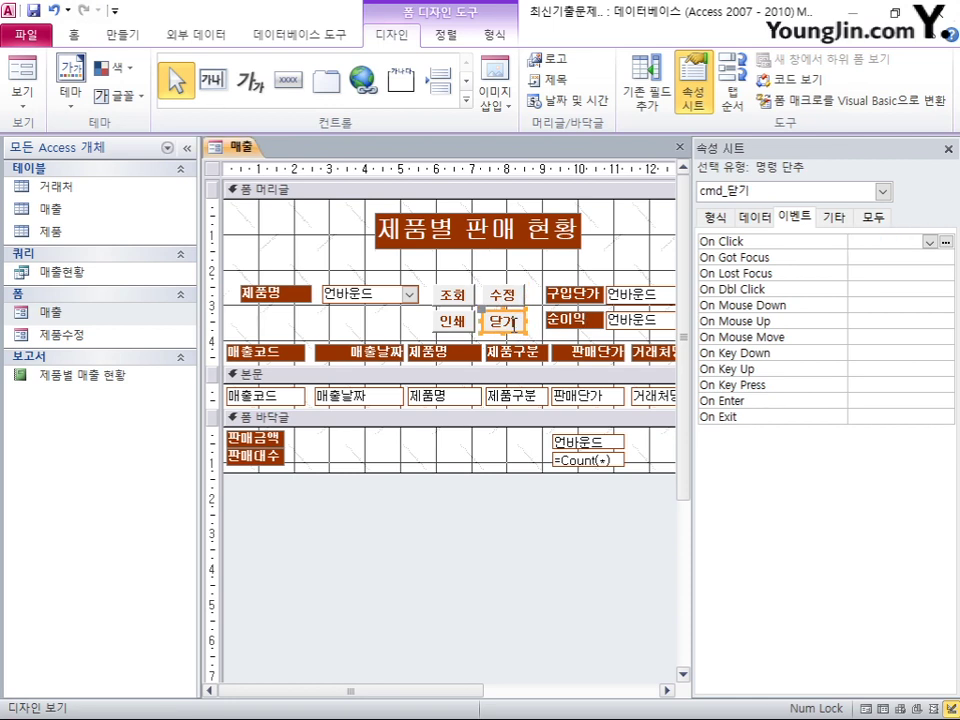
pyautogui.click(929, 241)
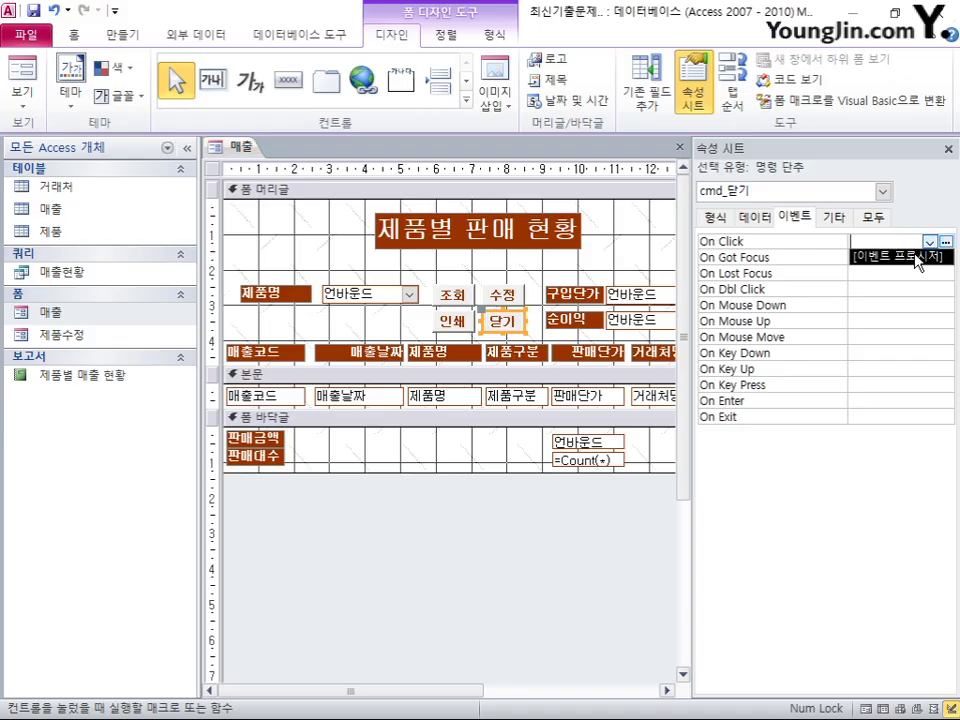
pyautogui.click(917, 257)
pyautogui.click(945, 242)
# - Write DoCmd.Close acForm, "매출", acSavePrompt in the cmd_닫기_Click procedure and close the code editor
pyautogui.write('d')
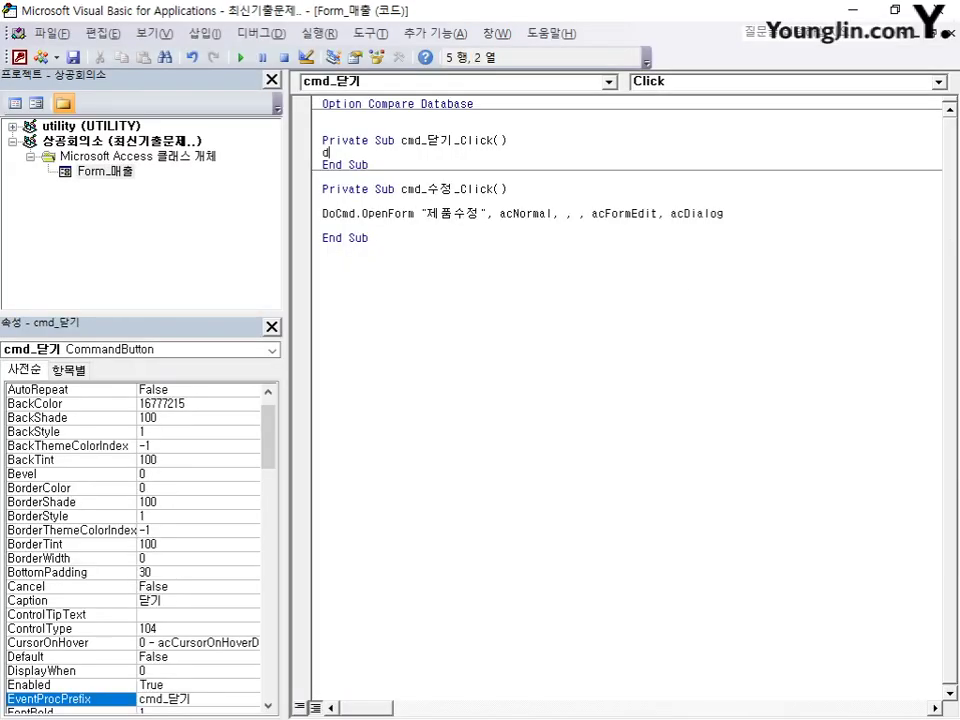
pyautogui.write('ocmd.')
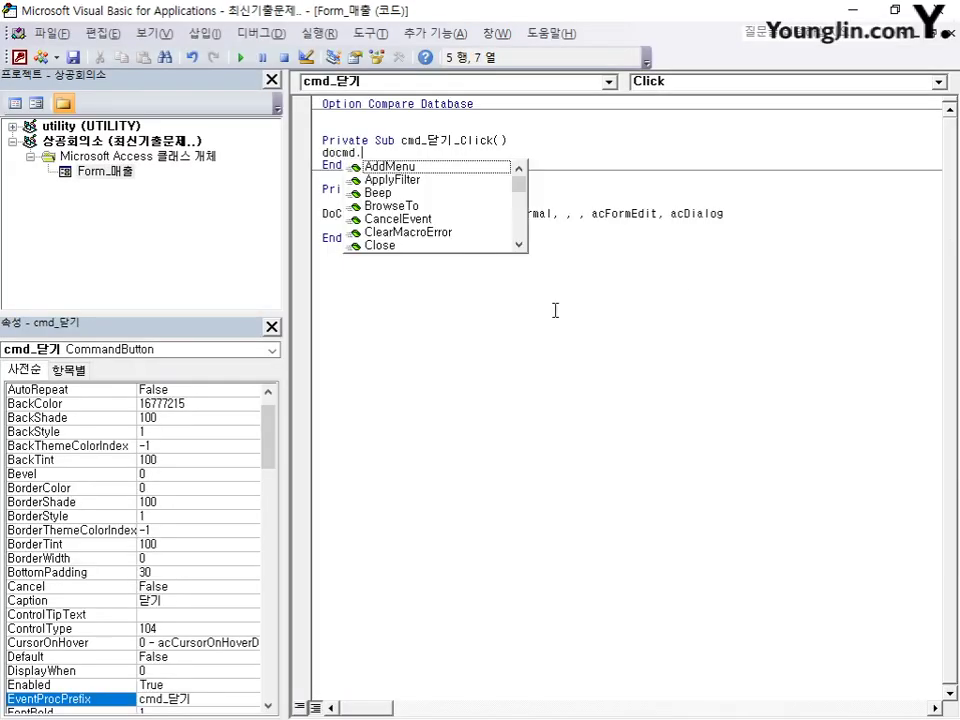
pyautogui.write('close')
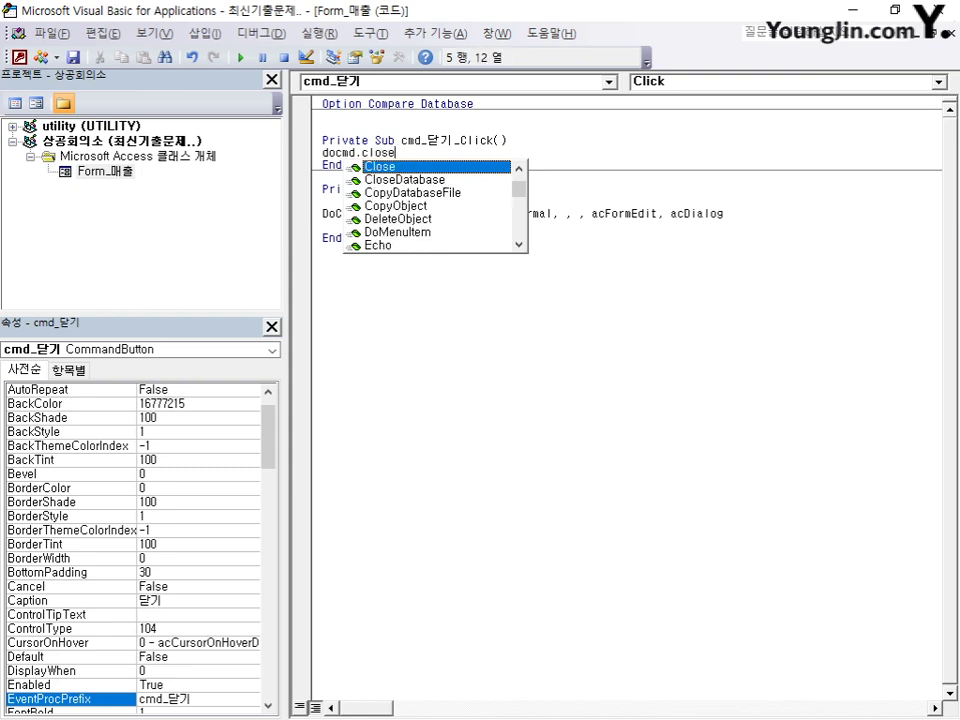
pyautogui.write('acform')
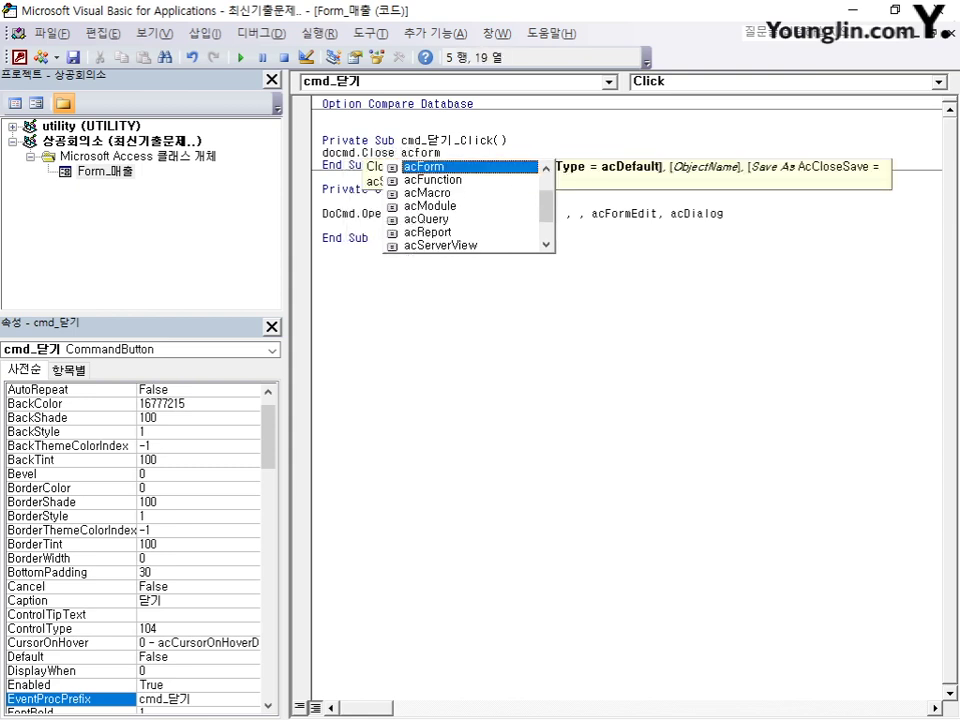
pyautogui.write(',"매출')
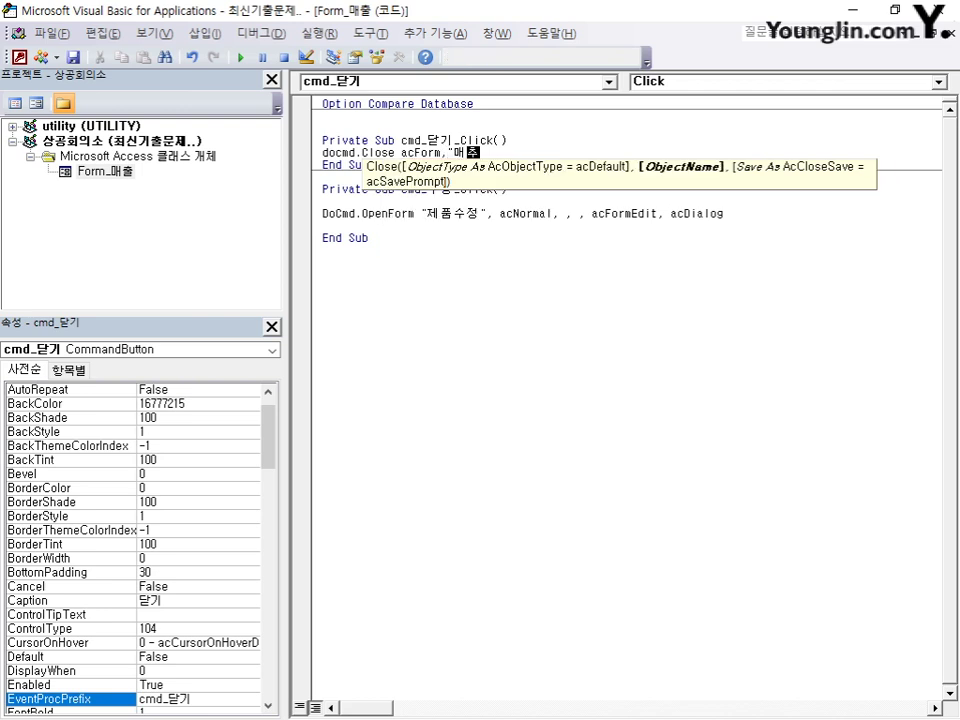
pyautogui.write('",')
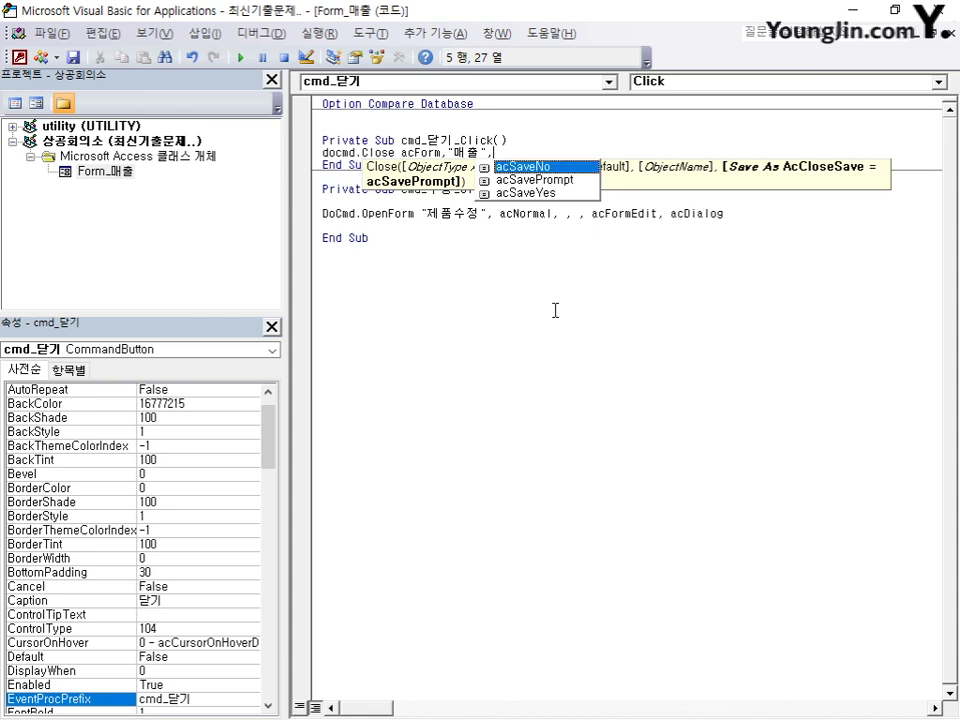
pyautogui.press('Down')
pyautogui.press('Tab')
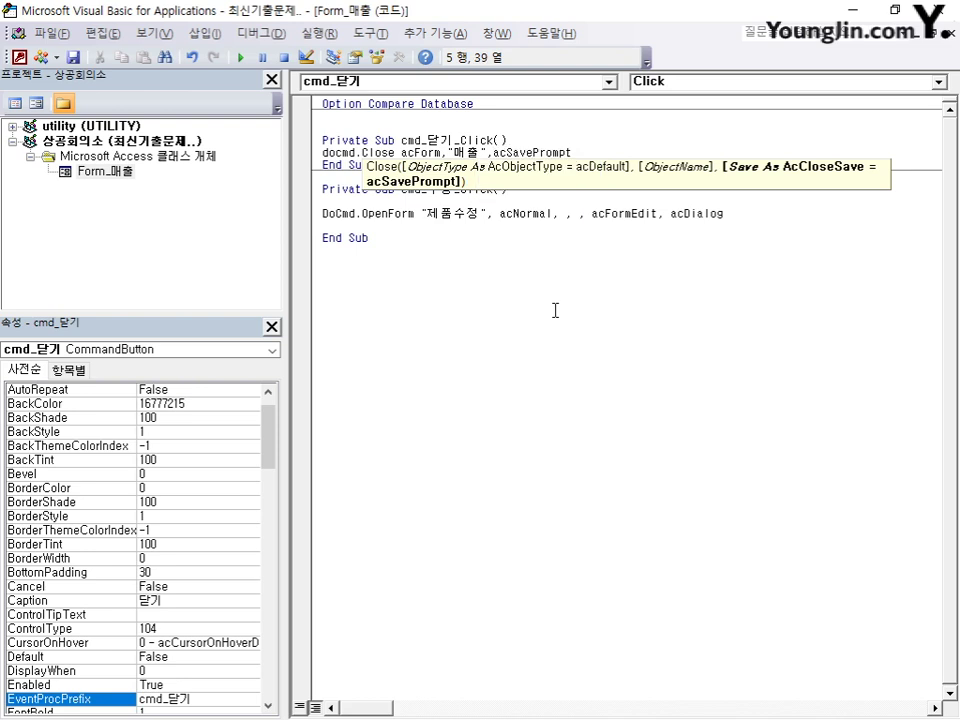
pyautogui.press('Down')
pyautogui.click(555, 311)
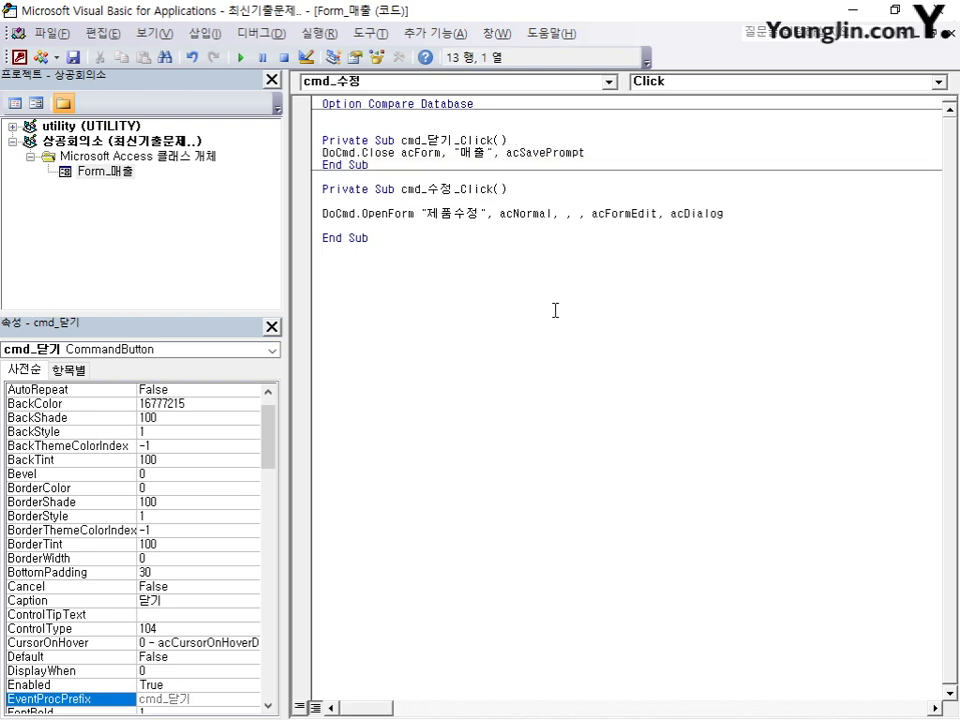
pyautogui.click(941, 10)
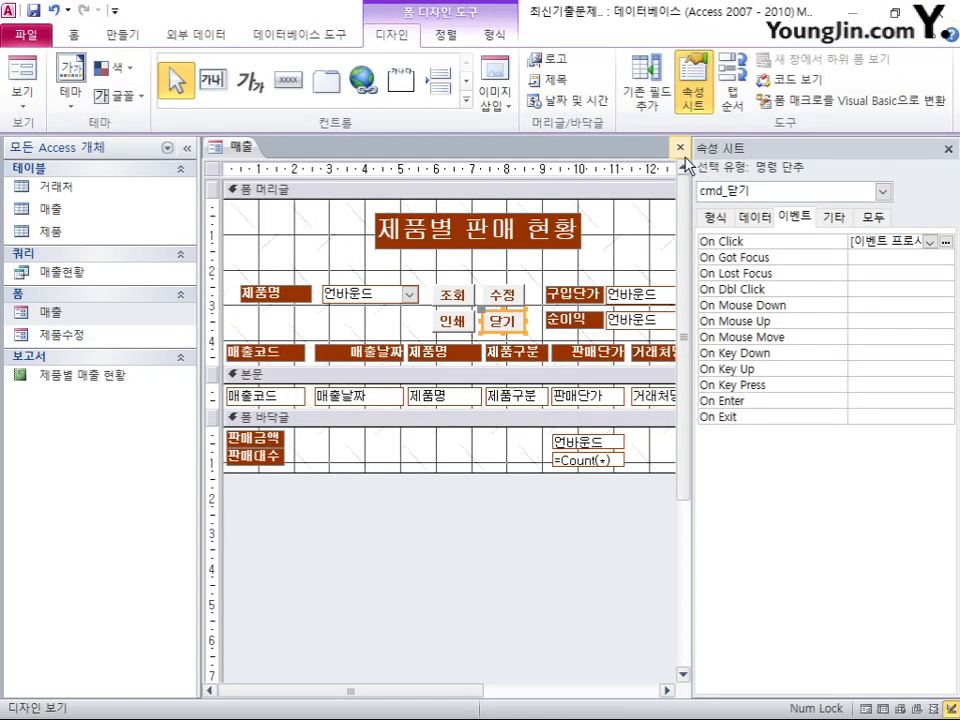
# - Close the 매출 form and open the 제품별 매출 현황 report in design view
pyautogui.click(679, 148)
pyautogui.click(369, 415)
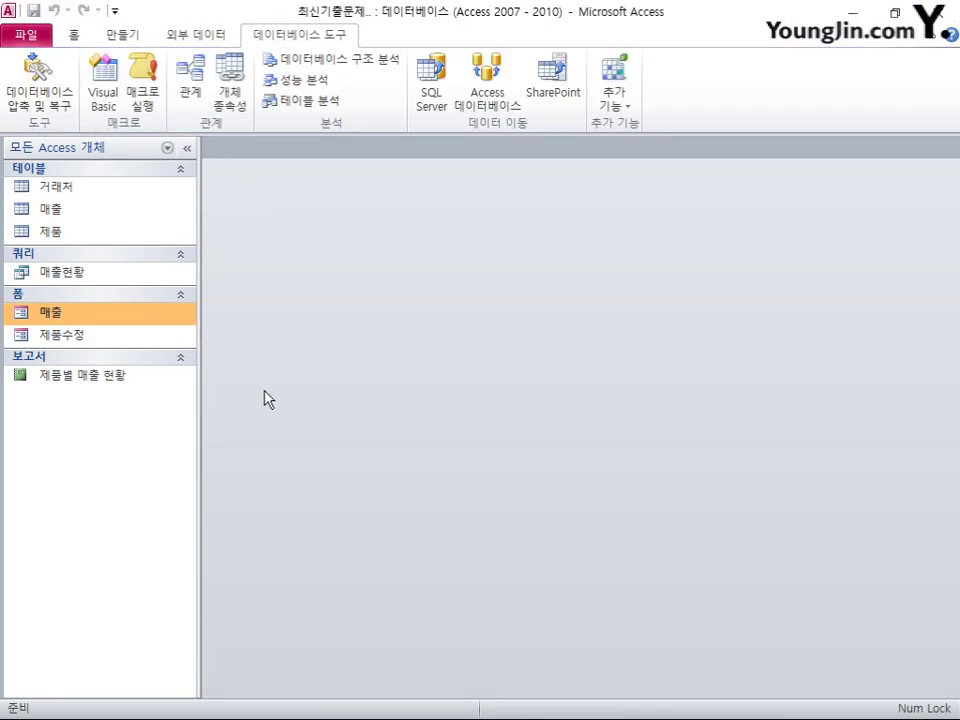
pyautogui.rightClick(102, 378)
pyautogui.click(145, 430)
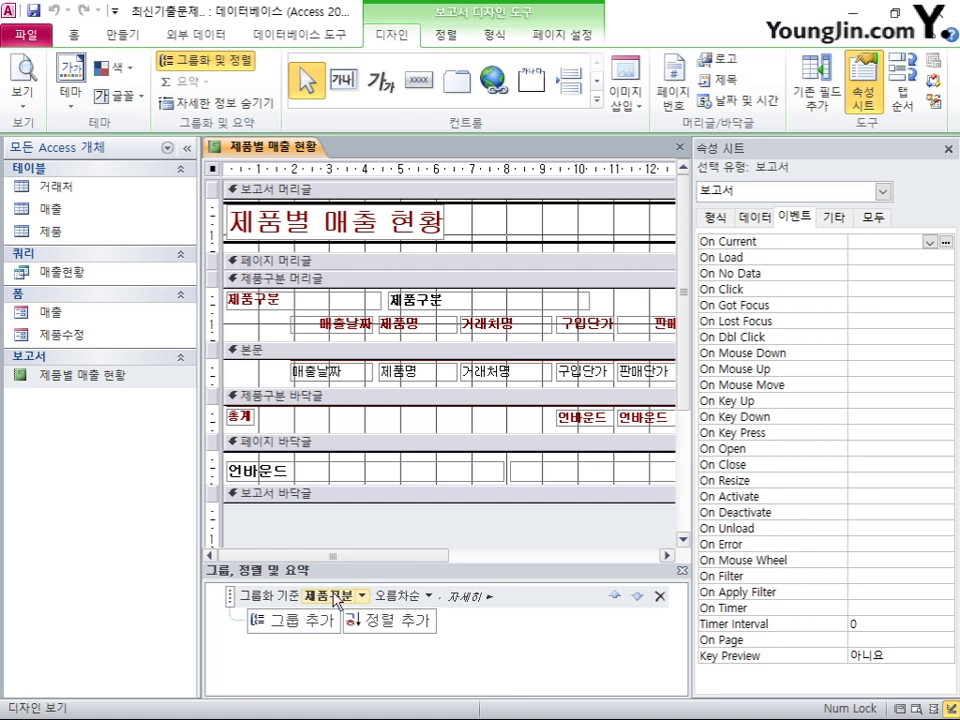
# - Add ascending sort levels for 매출날짜, 제품명 and 거래처명 beneath the report's 제품구분 grouping
pyautogui.click(352, 616)
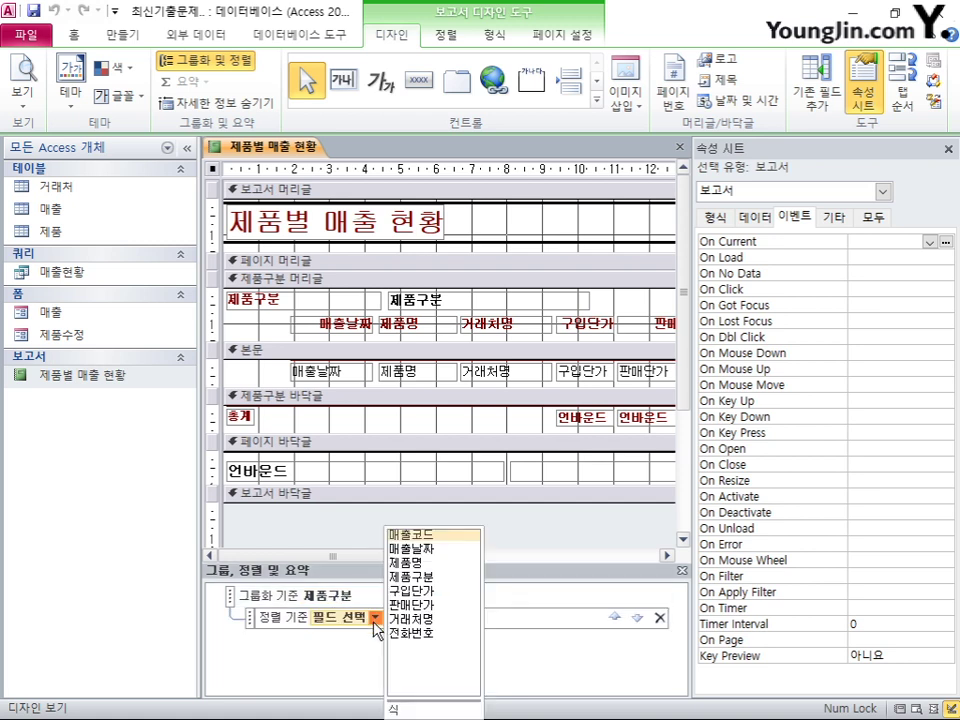
pyautogui.click(425, 549)
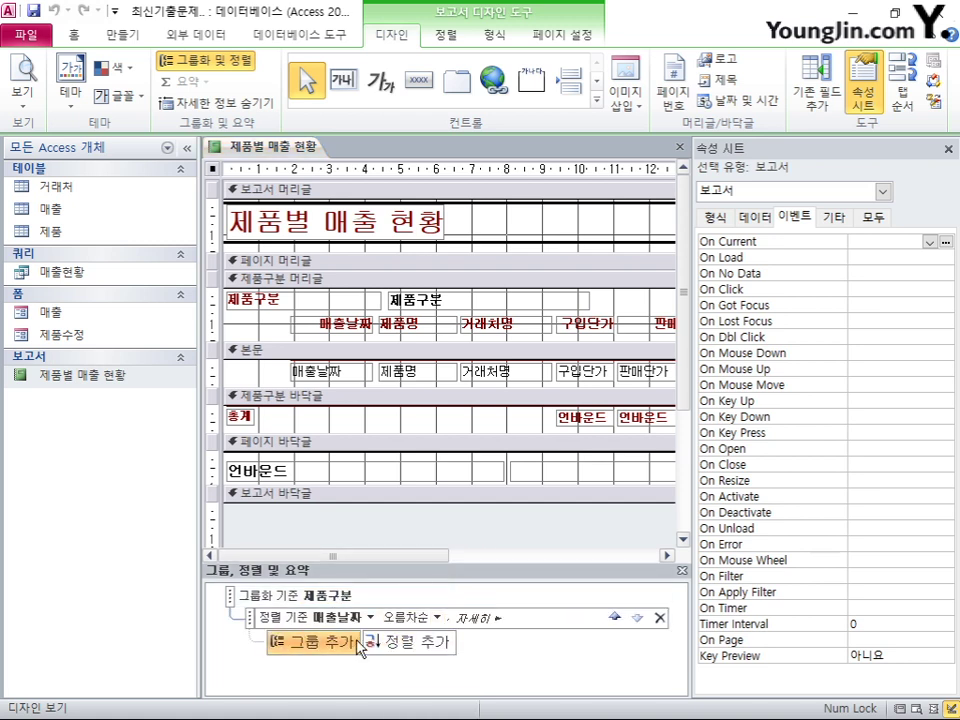
pyautogui.click(362, 520)
pyautogui.click(428, 563)
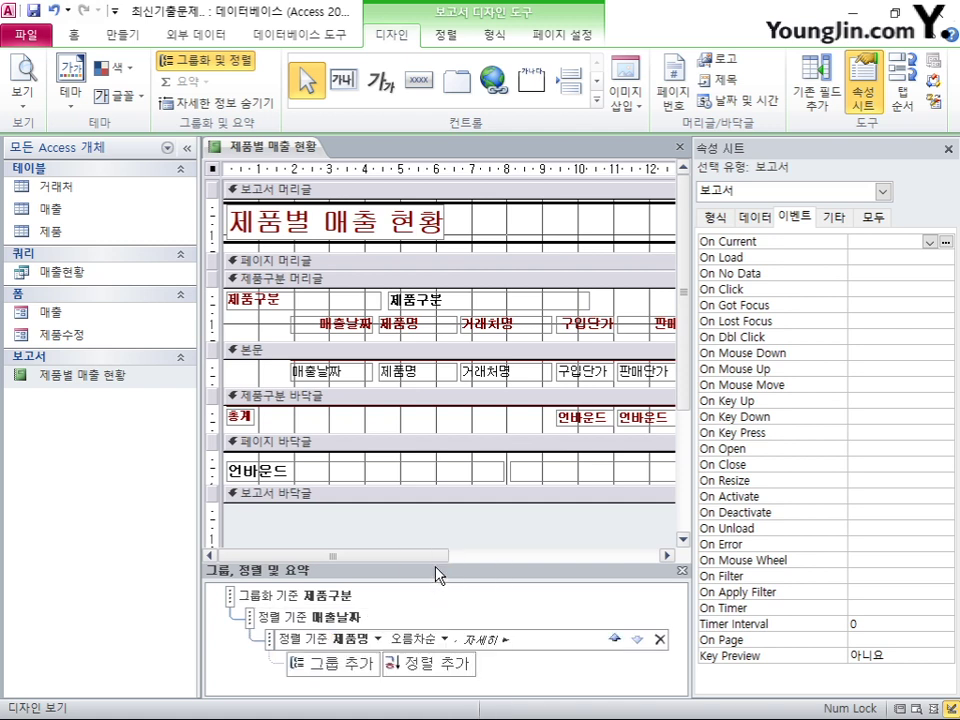
pyautogui.click(435, 665)
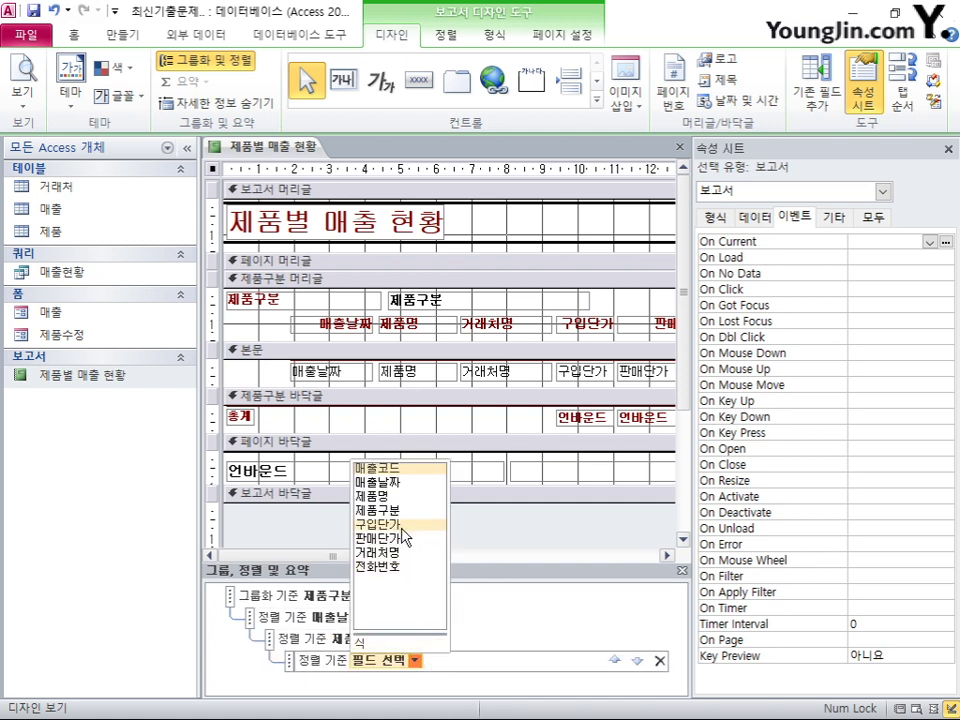
pyautogui.click(395, 552)
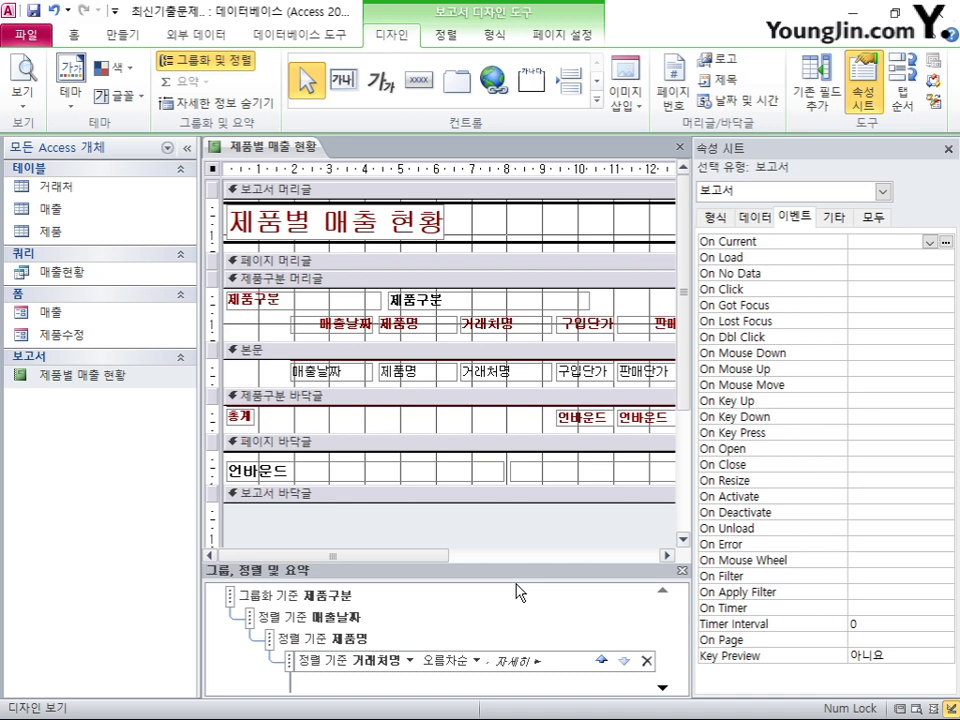
# - Set the control source of the report's txt_순이익 text box to =[판매단가]-[구입단가]
pyautogui.click(884, 191)
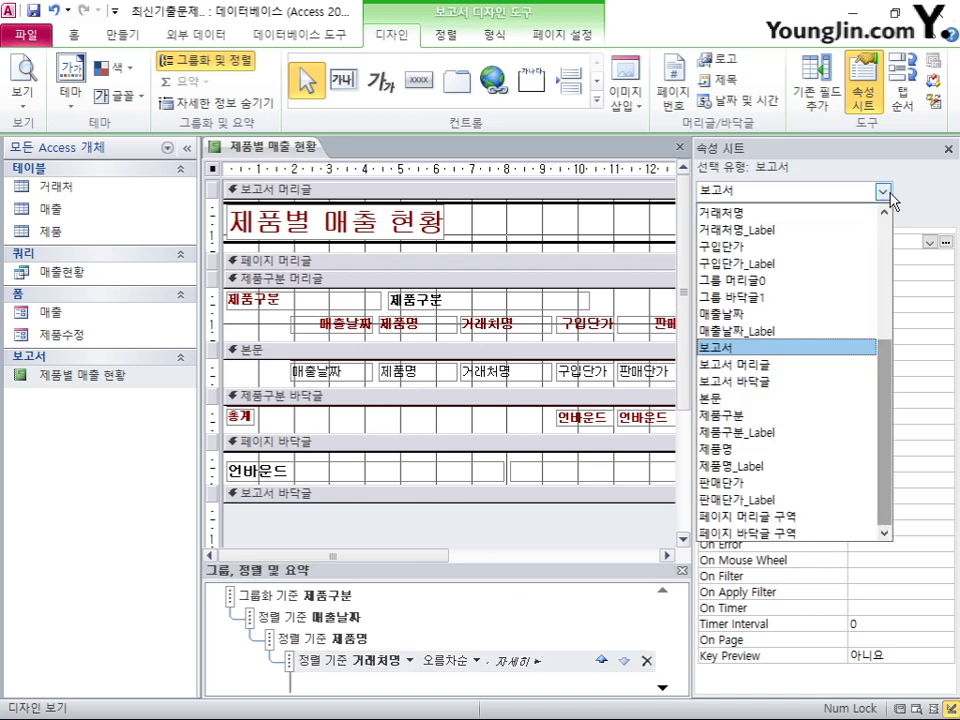
pyautogui.scroll(4, 889, 285)
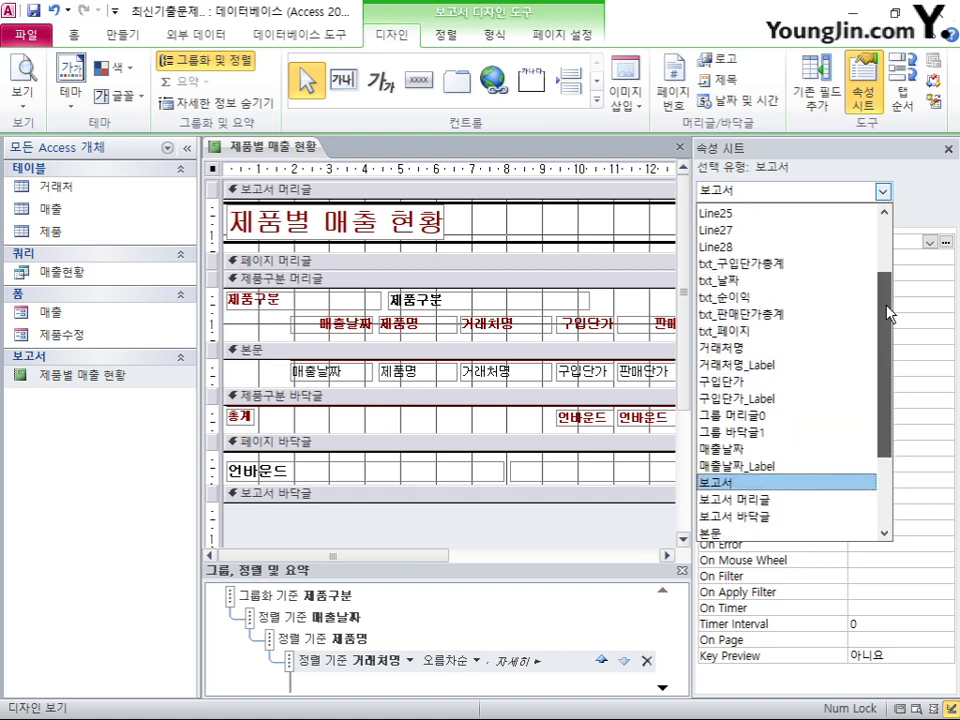
pyautogui.click(815, 298)
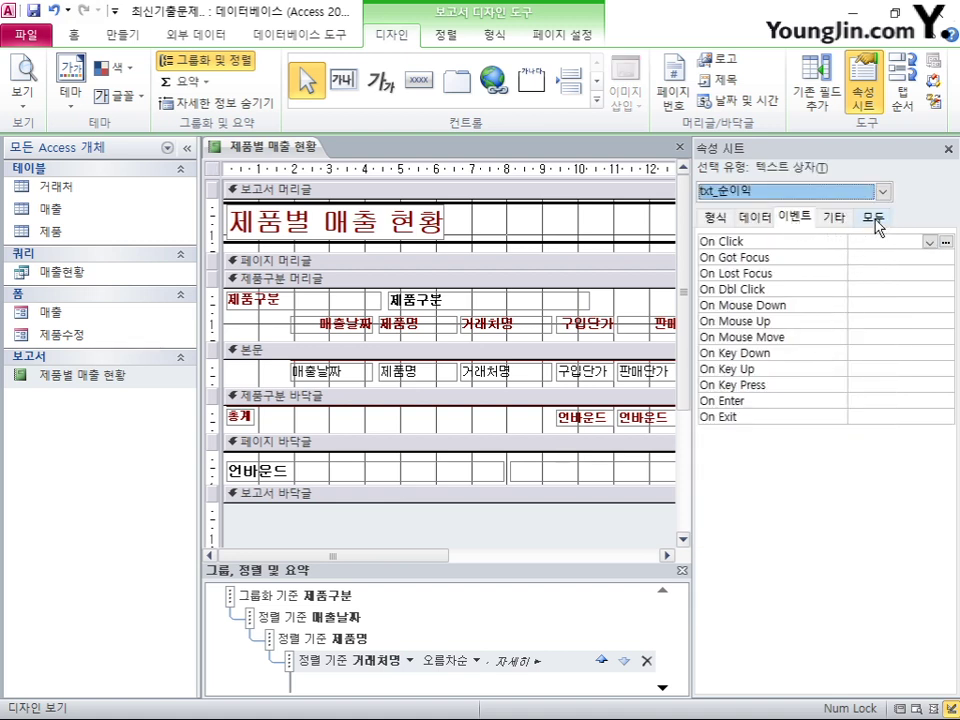
pyautogui.click(876, 224)
pyautogui.click(866, 258)
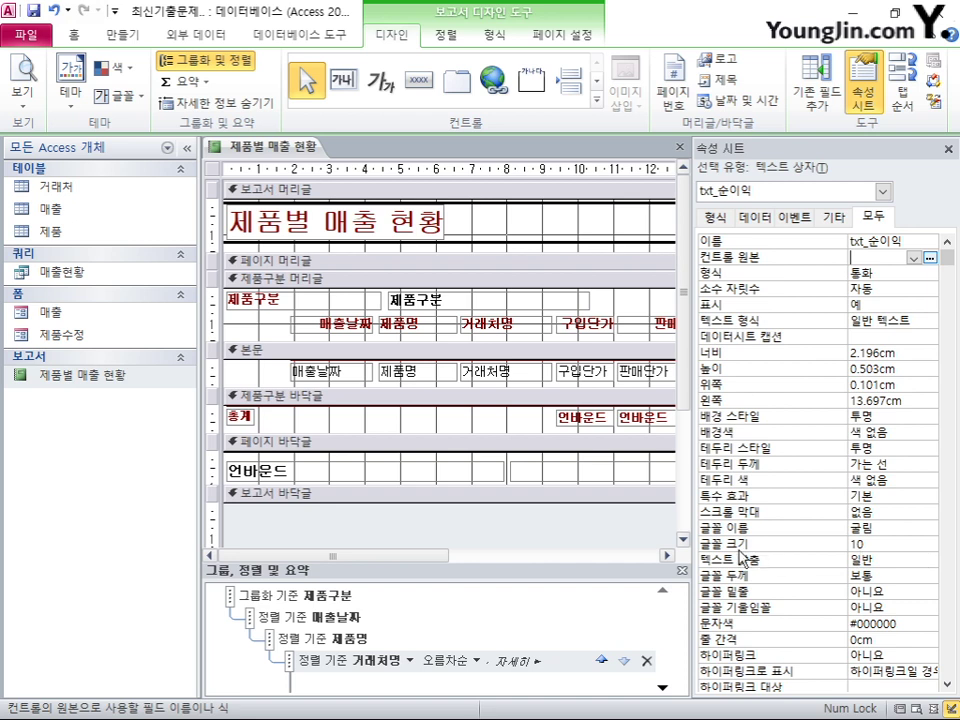
pyautogui.write('=[판매단')
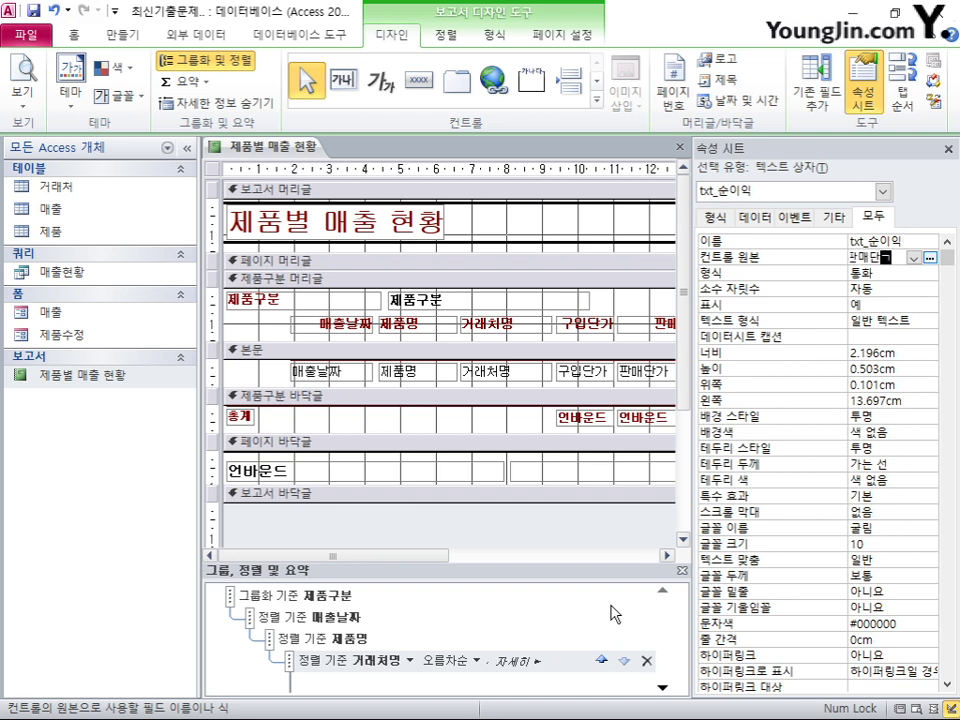
pyautogui.write('가]-[')
pyautogui.write('구입단가')
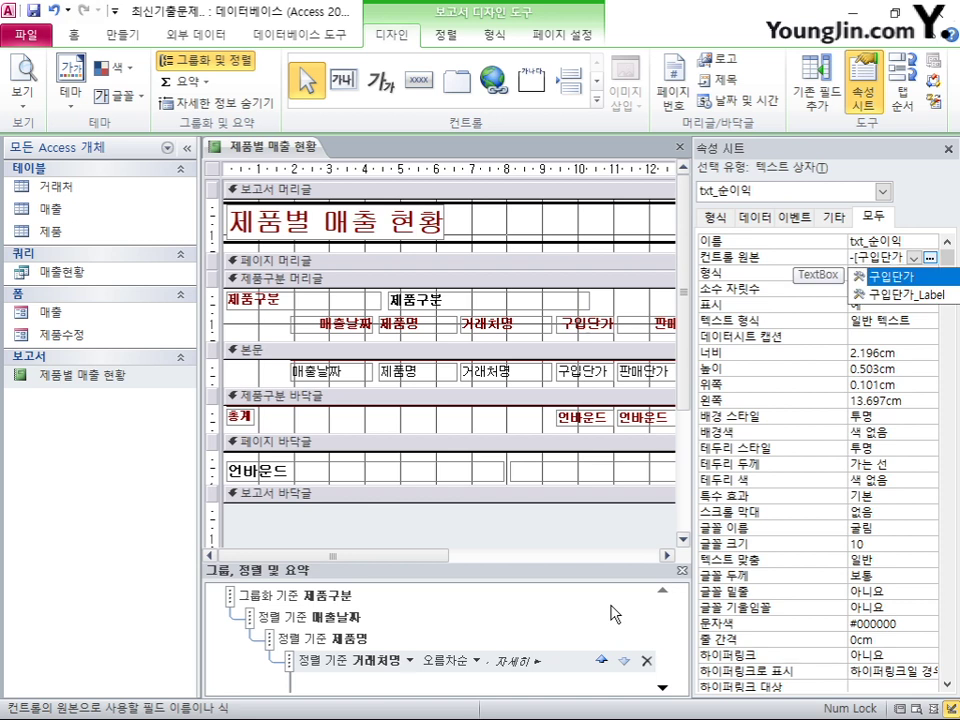
pyautogui.write(']')
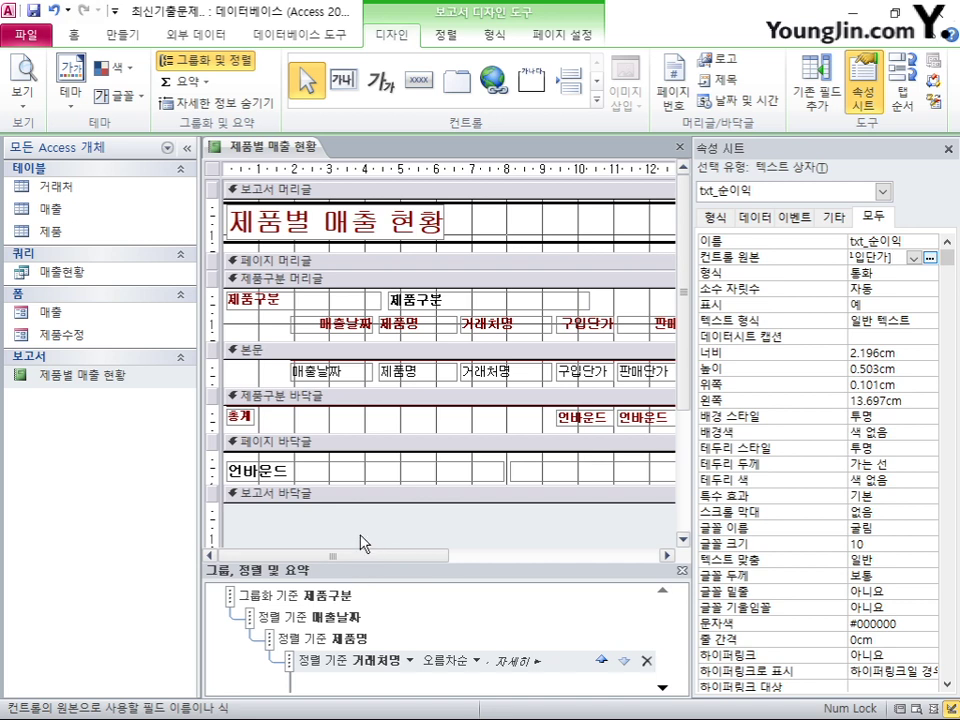
# - Set the control source of txt_판매단가총계 in the 제품구분 footer to =Sum([판매단가])
pyautogui.click(369, 469)
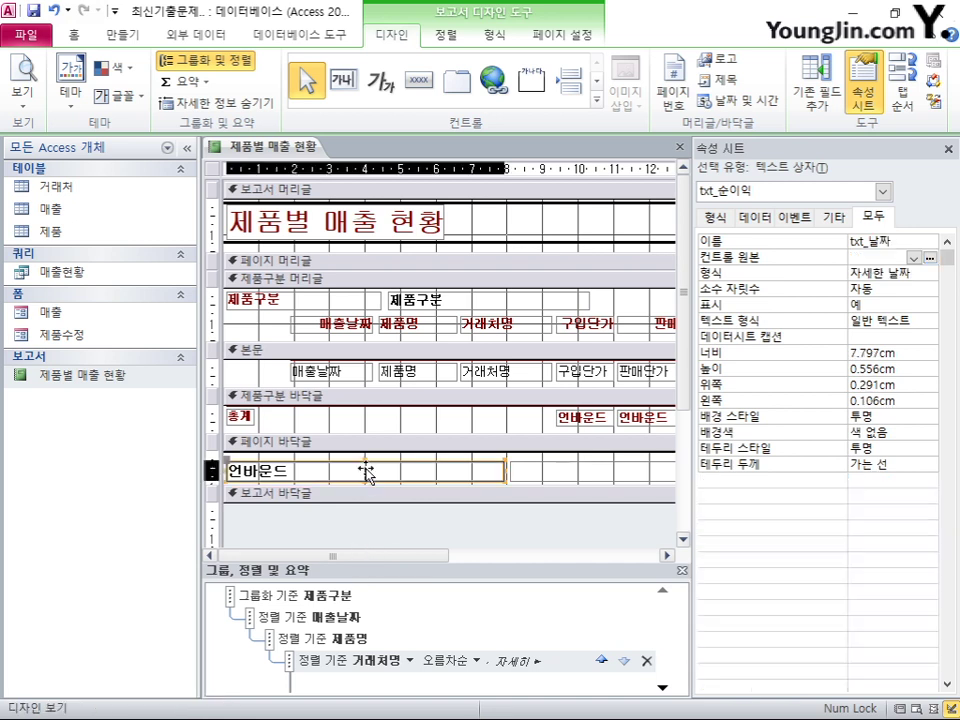
pyautogui.click(882, 191)
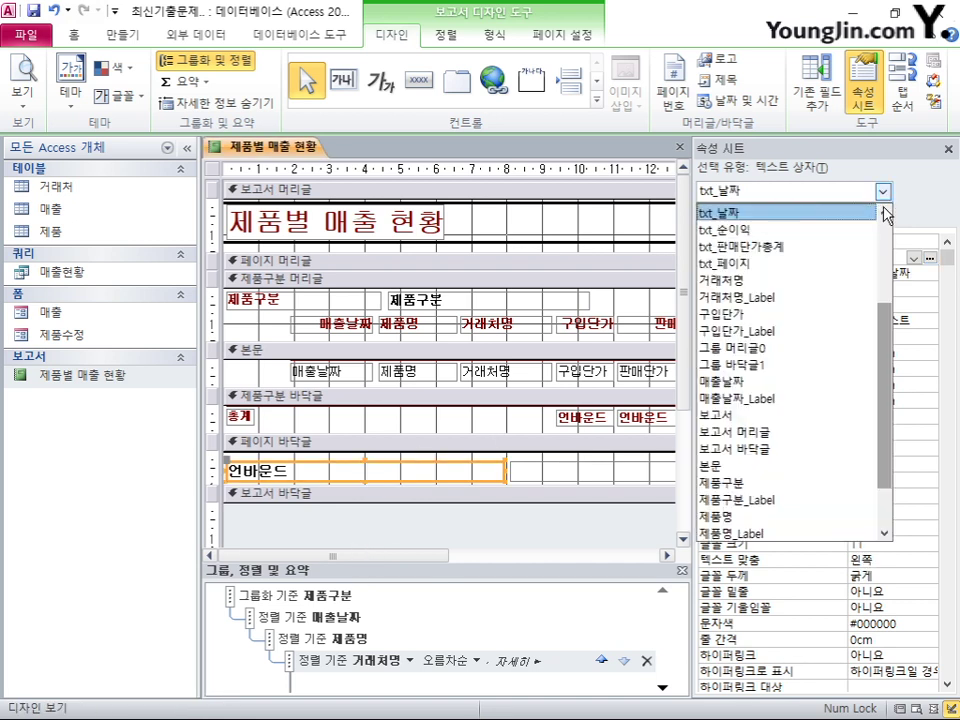
pyautogui.click(862, 251)
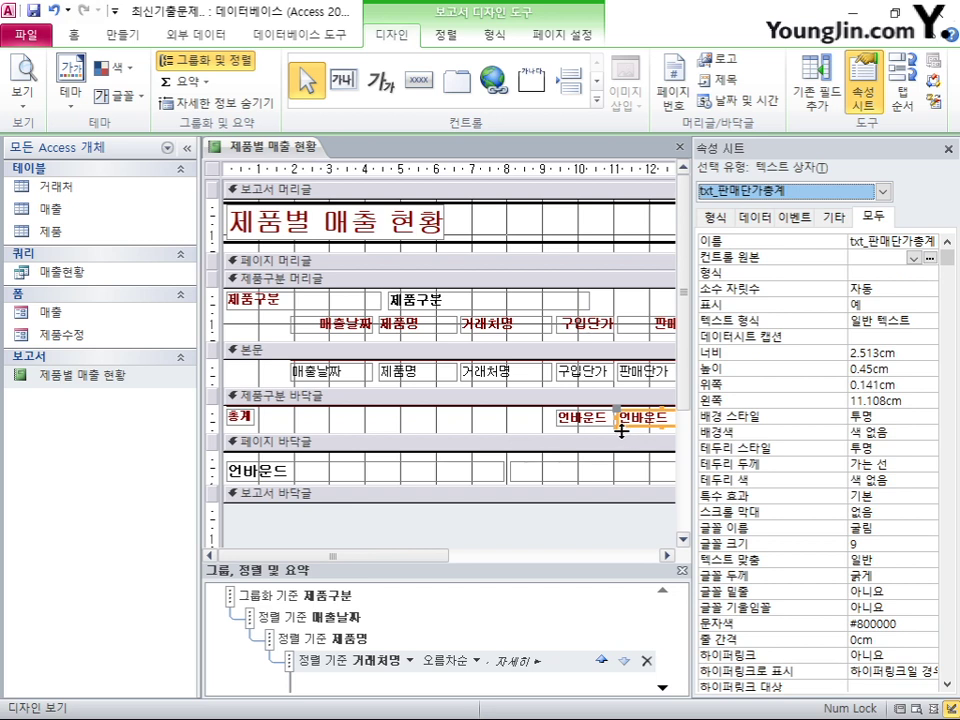
pyautogui.click(853, 259)
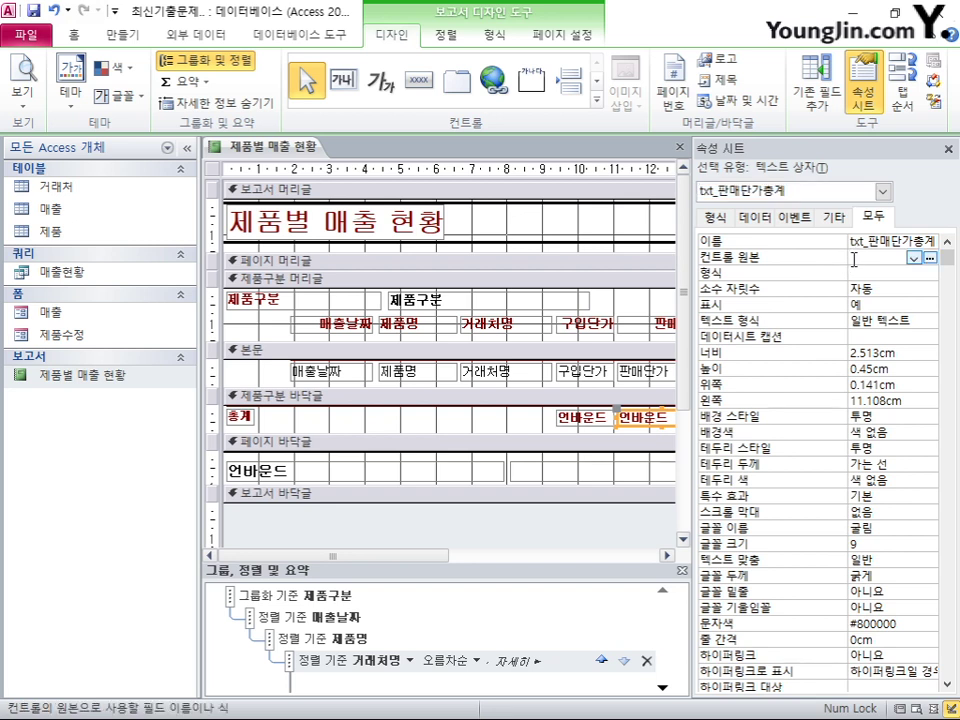
pyautogui.write('=sum')
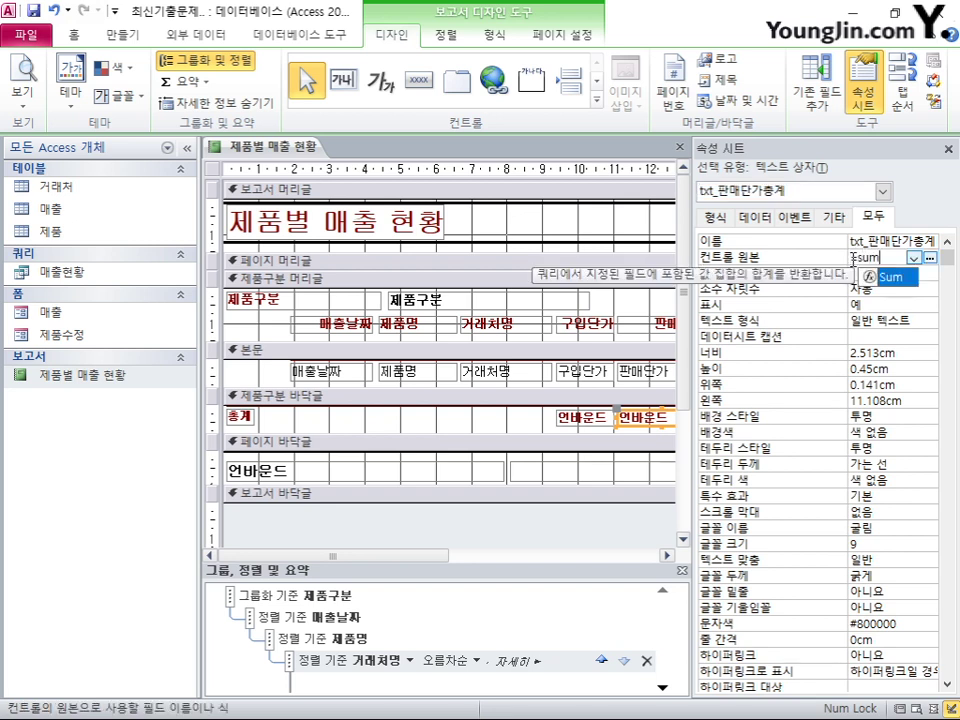
pyautogui.write('([판매단가')
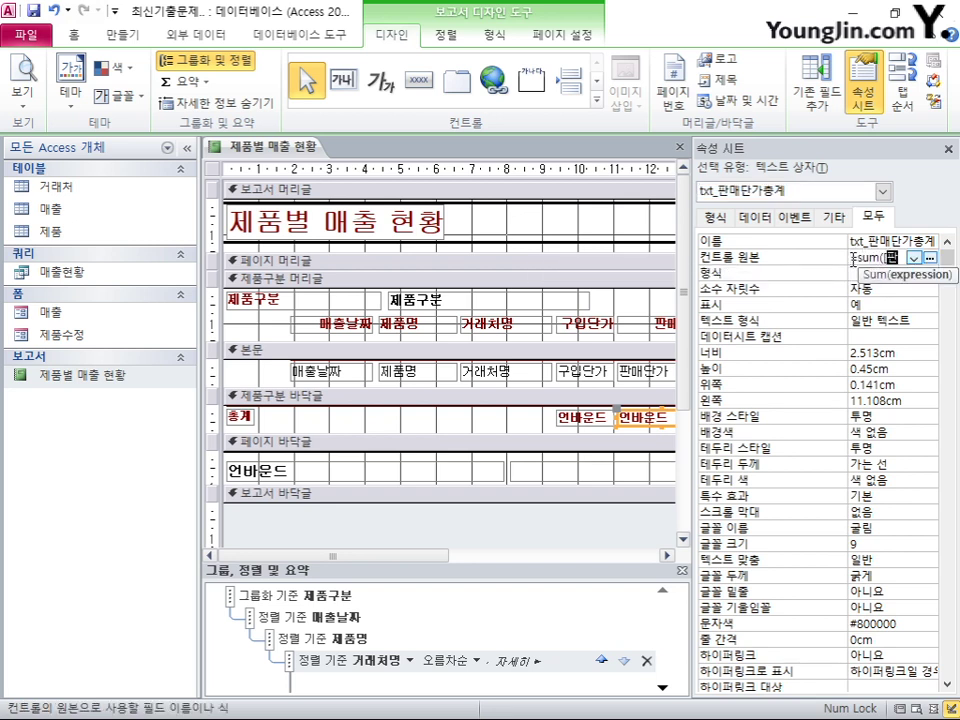
pyautogui.write('])')
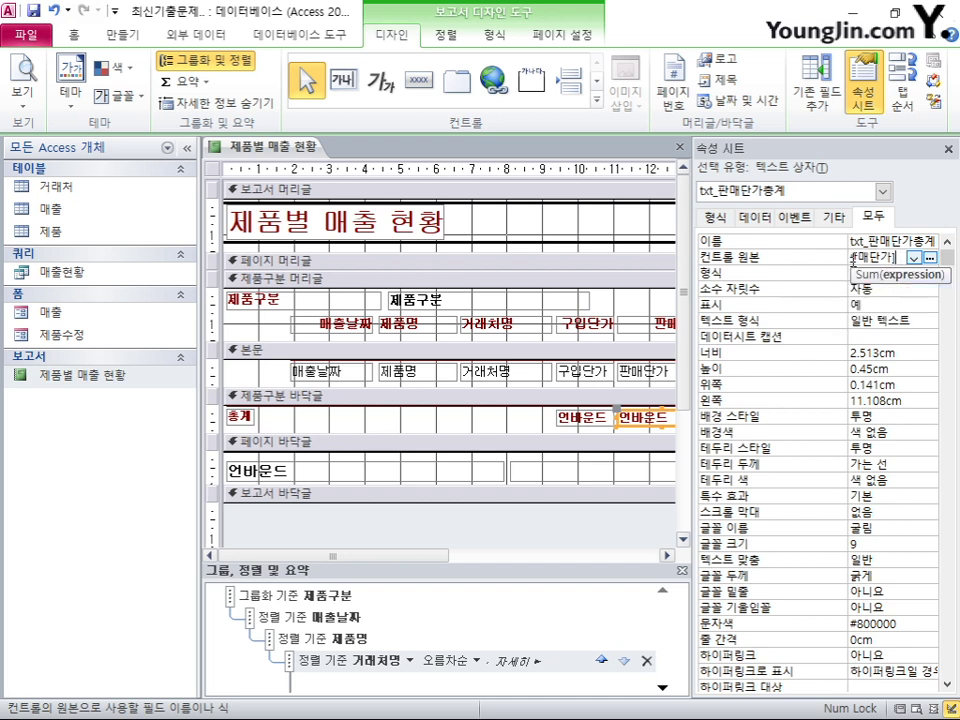
# - Set the control source of txt_구입단가총계 in the 제품구분 footer to =Sum([구입단가])
pyautogui.click(583, 417)
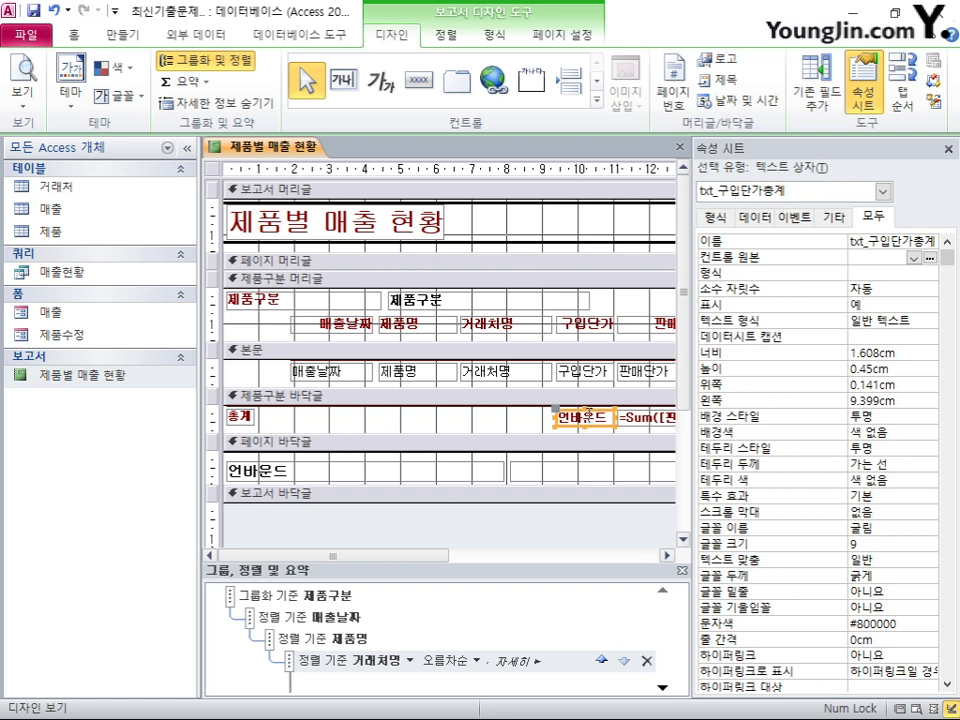
pyautogui.click(875, 257)
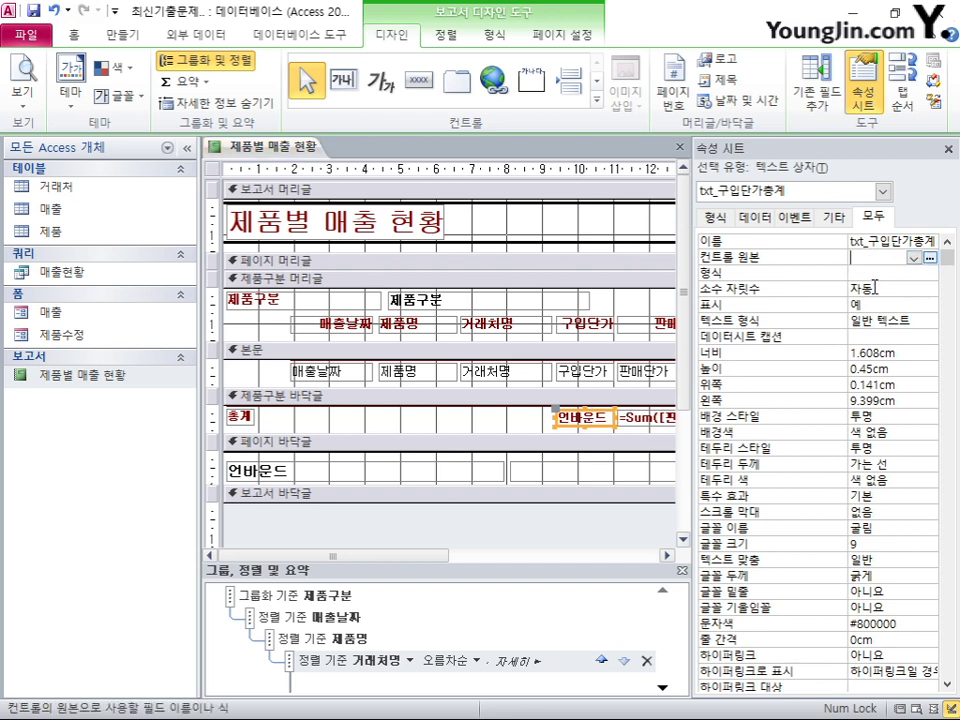
pyautogui.write('=ㄴ')
pyautogui.press('BackSpace')
pyautogui.write('sum(구')
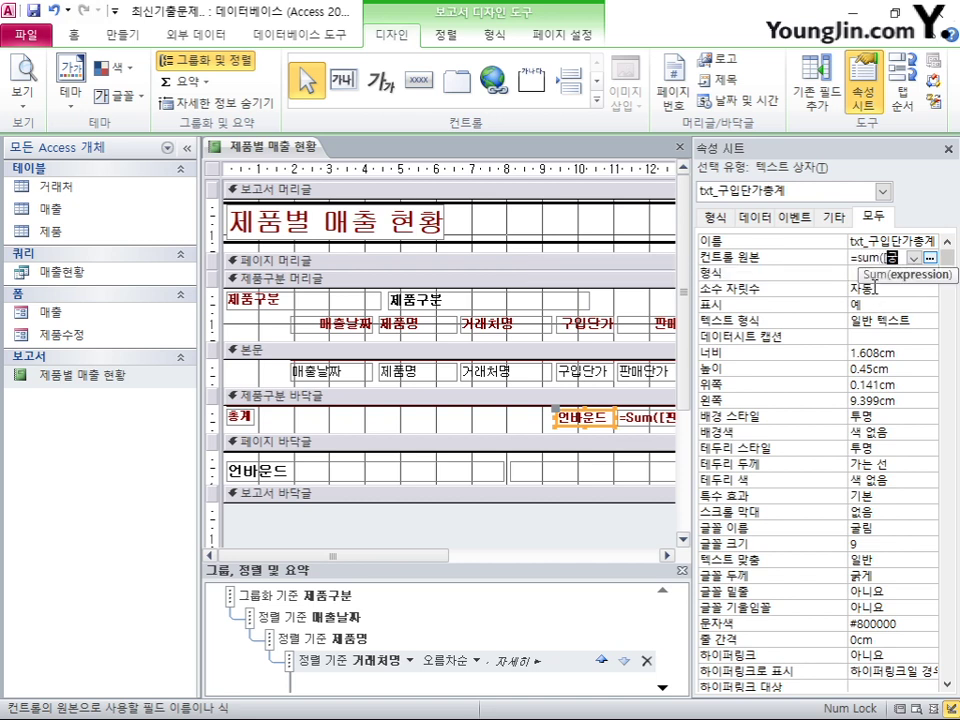
pyautogui.write('입단가')
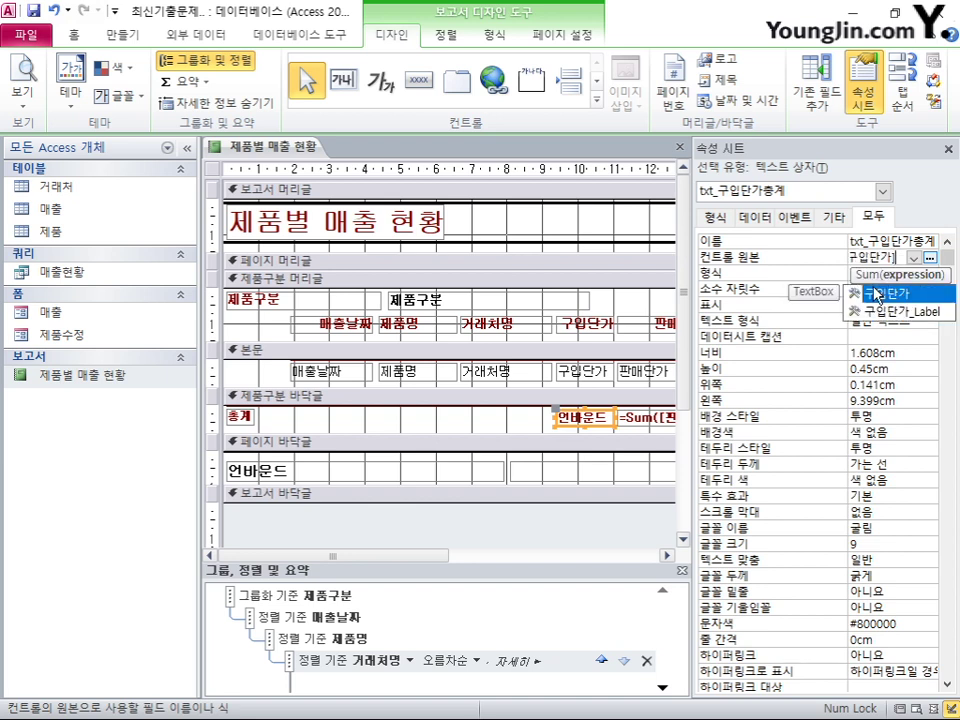
pyautogui.doubleClick(878, 291)
pyautogui.write(')')
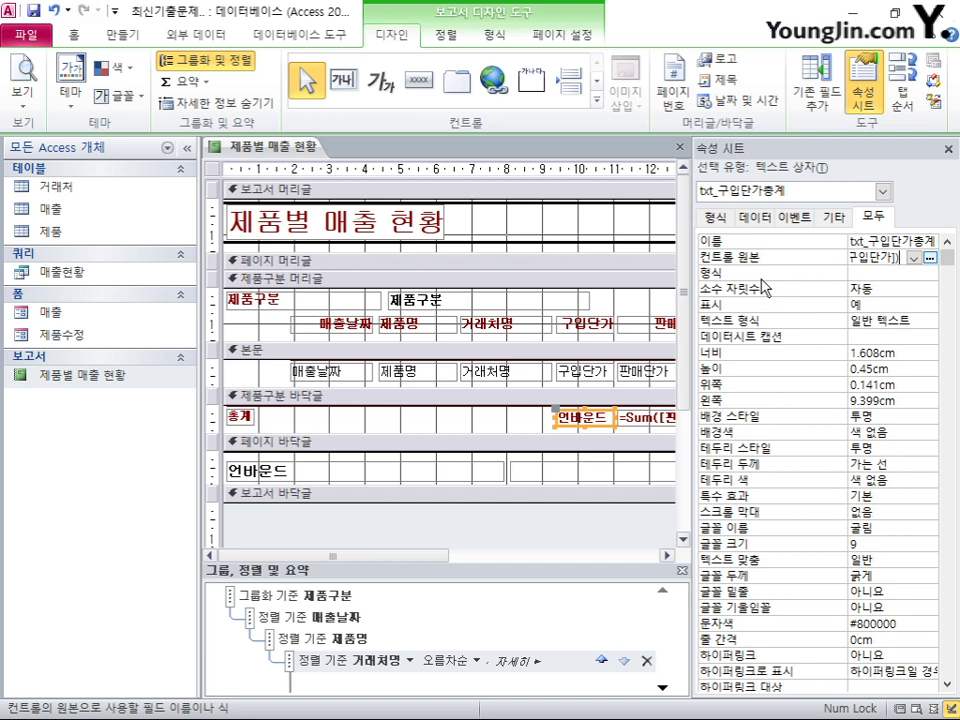
# - Set the control source of the page footer's txt_날짜 text box to =Now()
pyautogui.click(349, 473)
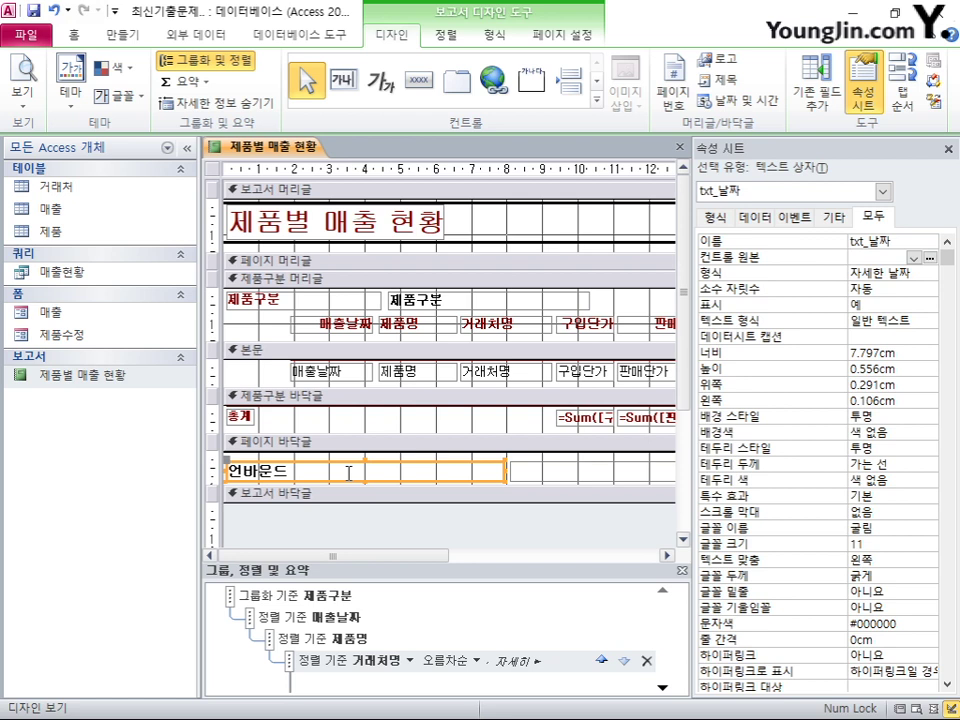
pyautogui.click(880, 257)
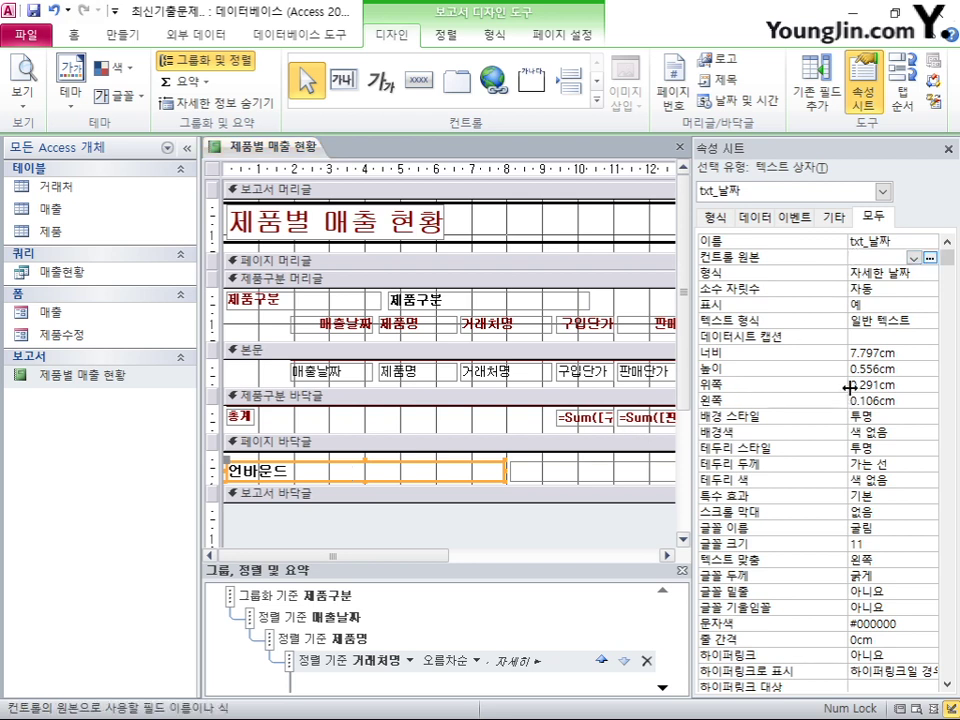
pyautogui.write('=ㅜ')
pyautogui.press('BackSpace')
pyautogui.write('now()')
# - Set the display format of txt_날짜 to yyyy년 m월 d일 aaaa AM/PM h시 n분 s초 using the zoomed property editor
pyautogui.click(903, 279)
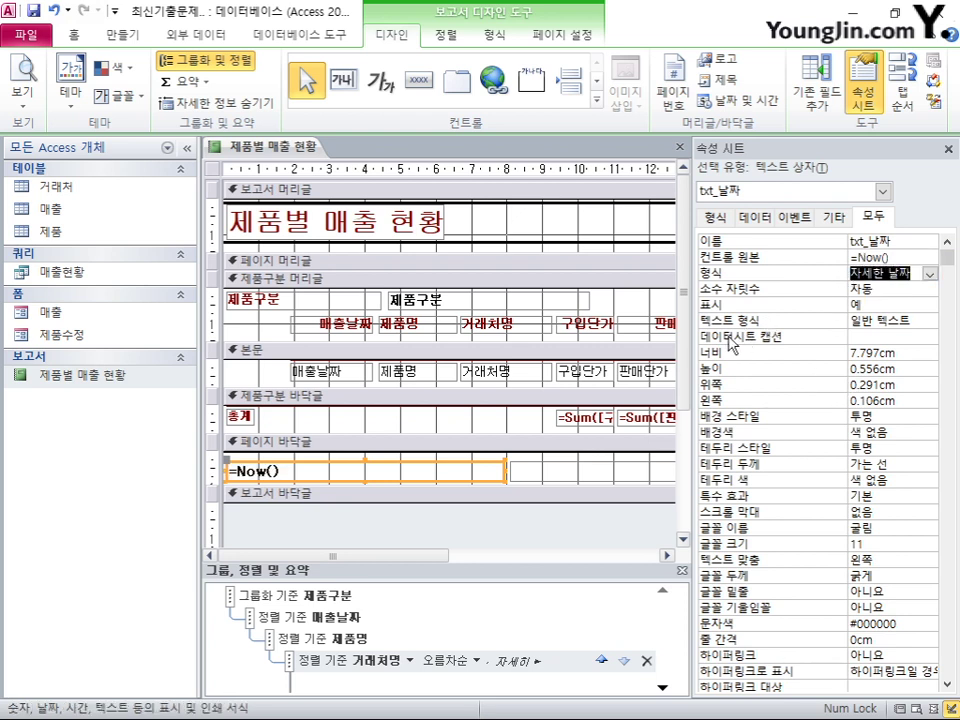
pyautogui.rightClick(778, 273)
pyautogui.click(813, 306)
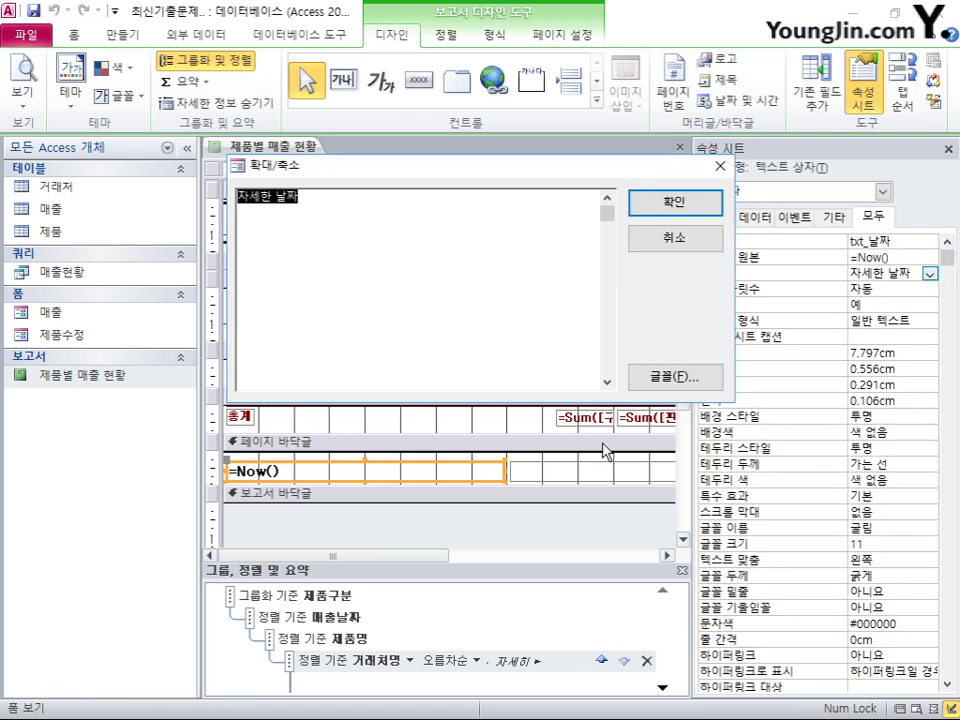
pyautogui.write('yyyy')
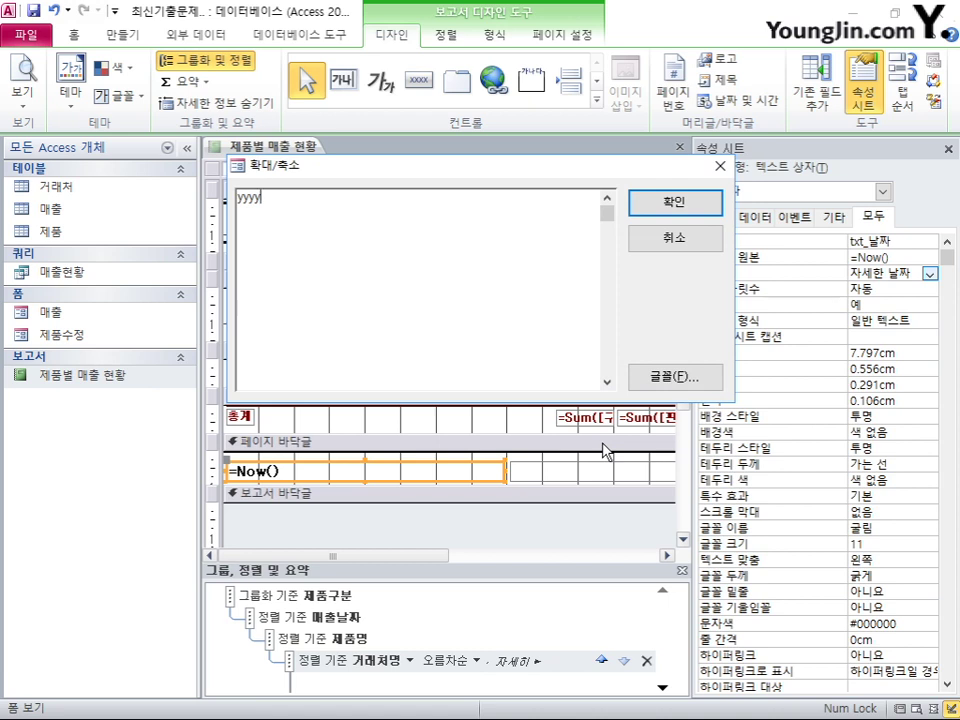
pyautogui.write('년')
pyautogui.write('md')
pyautogui.write('월')
pyautogui.write('d일 ')
pyautogui.write('aaaa')
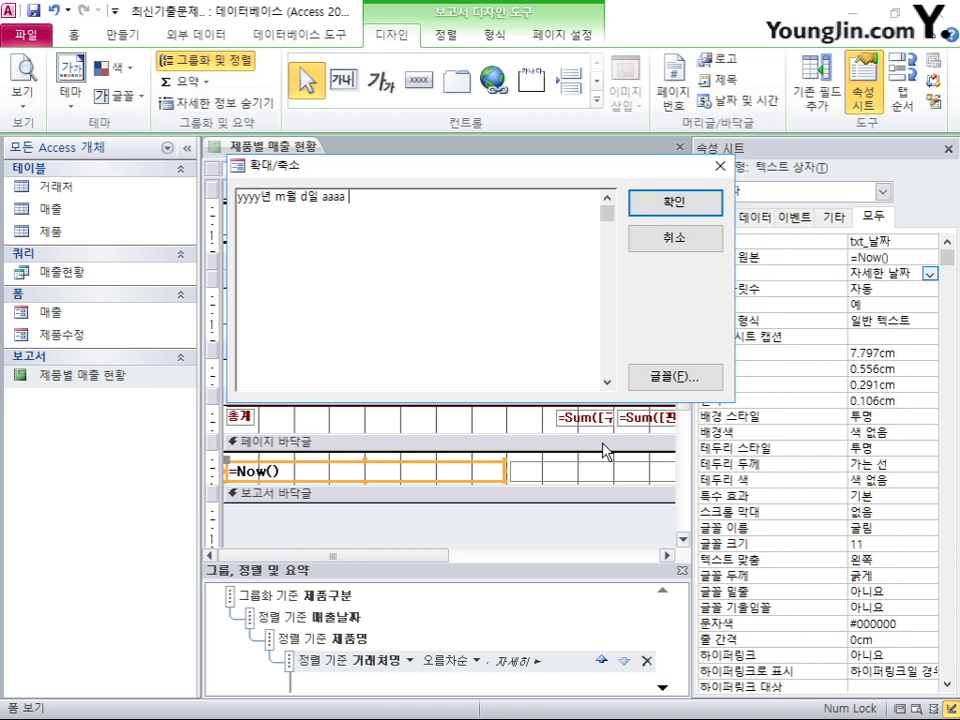
pyautogui.write(' AM/PM')
pyautogui.write('h시 n분 s초')
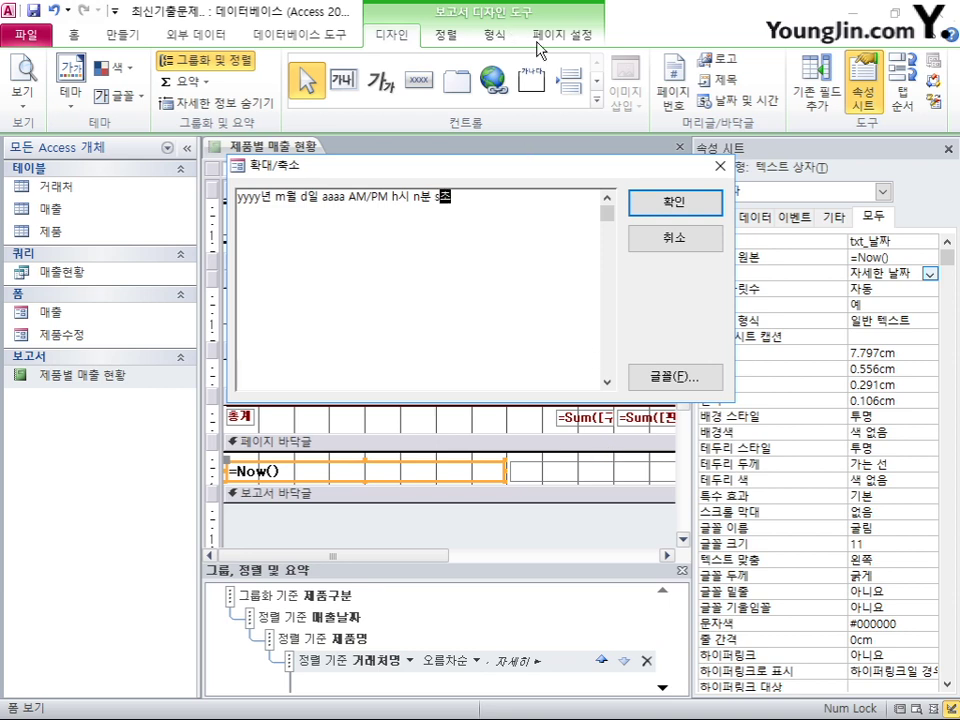
pyautogui.click(676, 204)
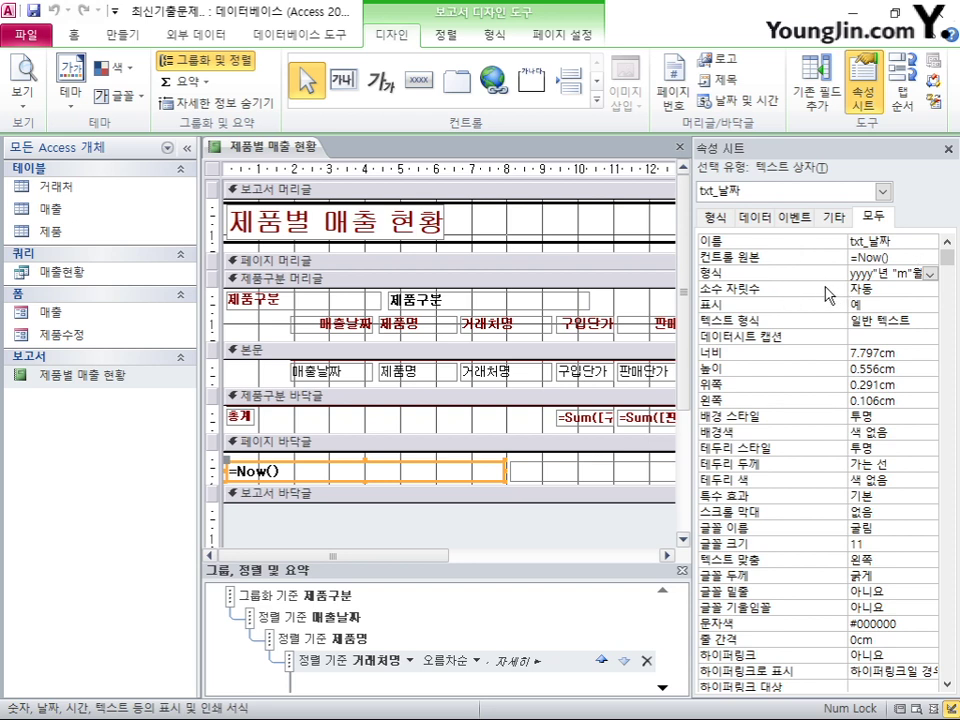
# - Set txt_페이지's control source to ="현재 페이지 " & [page] & " / " & "전체 페이지 " & [pages] using the zoomed property editor
pyautogui.click(883, 191)
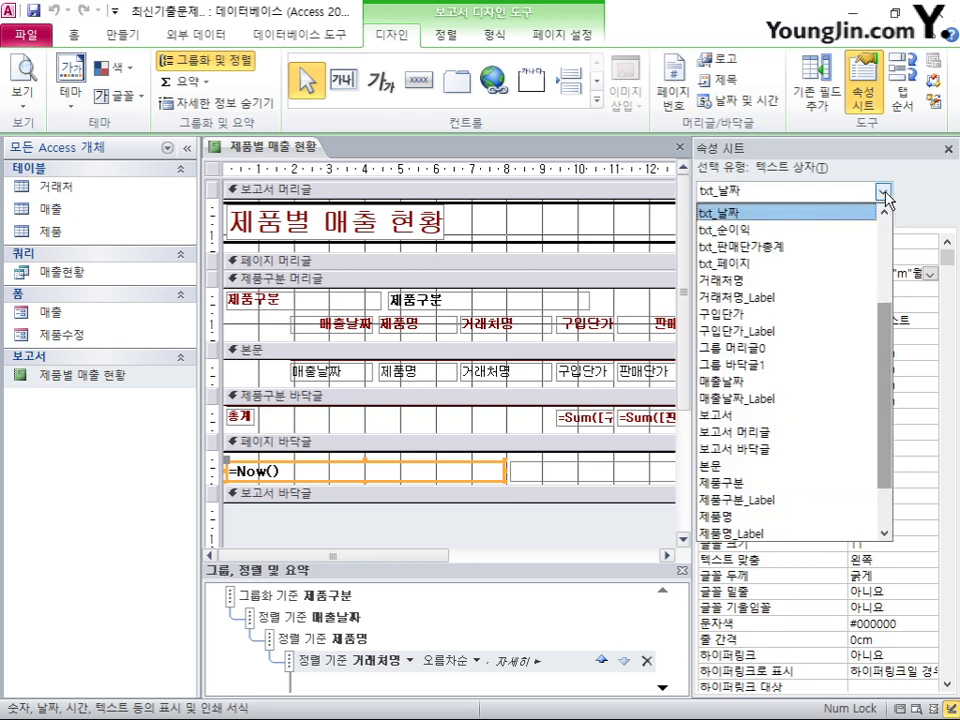
pyautogui.click(800, 263)
pyautogui.click(875, 257)
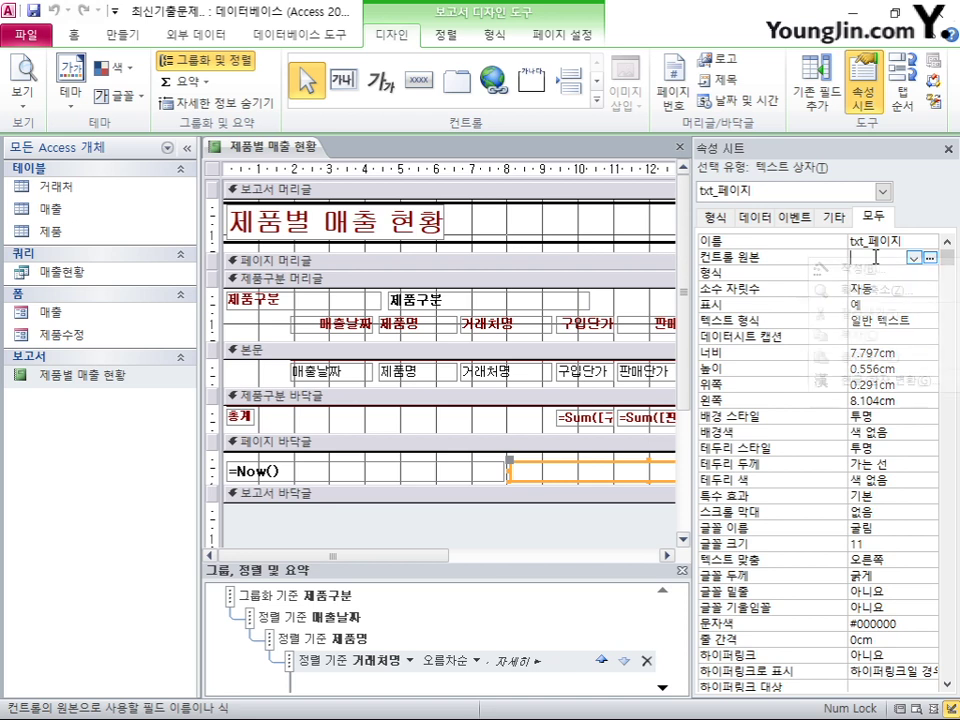
pyautogui.rightClick(810, 254)
pyautogui.click(858, 287)
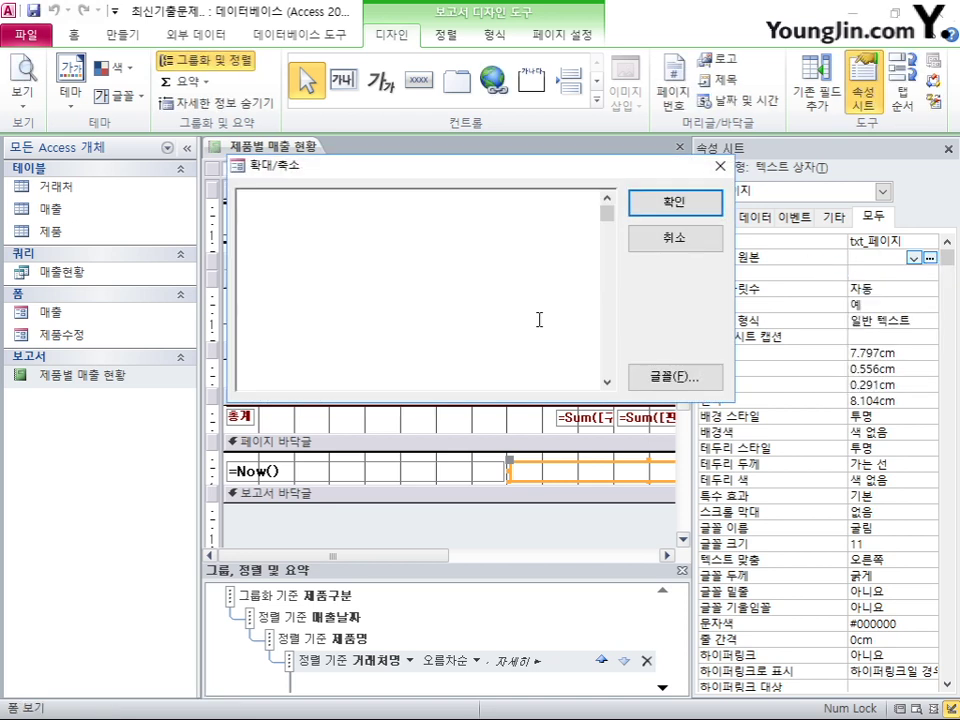
pyautogui.write('=')
pyautogui.write('"pag')
pyautogui.press('BackSpace')
pyautogui.press('BackSpace')
pyautogui.press('BackSpace')
pyautogui.write('현재 페이지 "')
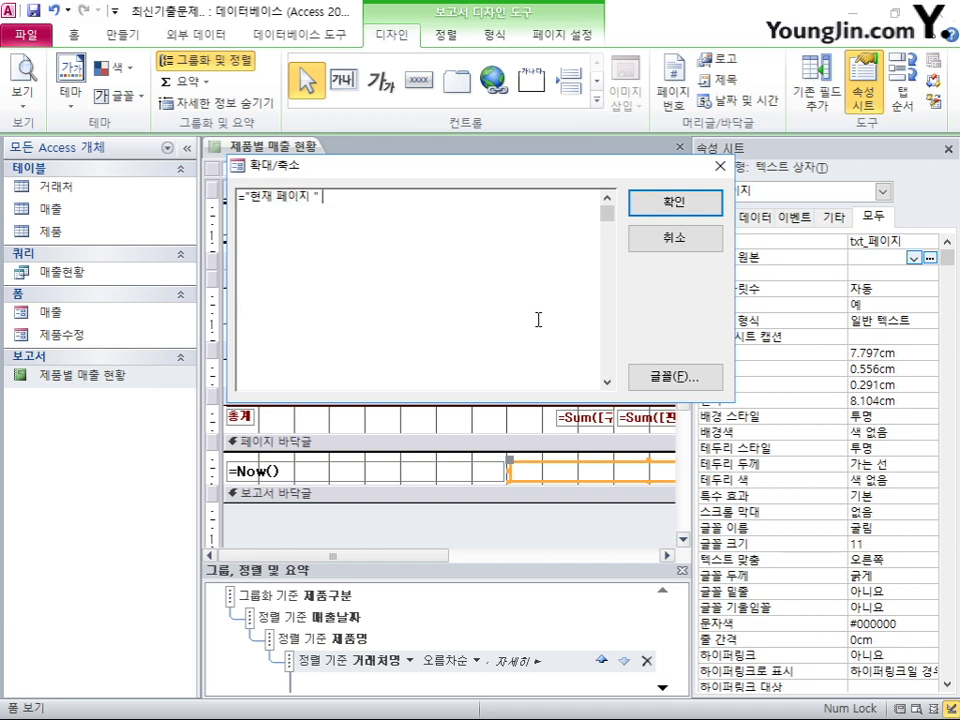
pyautogui.write(' &')
pyautogui.write(' [page')
pyautogui.write(']')
pyautogui.write(' &')
pyautogui.write(' " /')
pyautogui.write(' "')
pyautogui.write(' & ')
pyautogui.write('"wjs')
pyautogui.press('BackSpace')
pyautogui.press('BackSpace')
pyautogui.press('BackSpace')
pyautogui.press('Hangul')
pyautogui.write('전체 페이지 "')
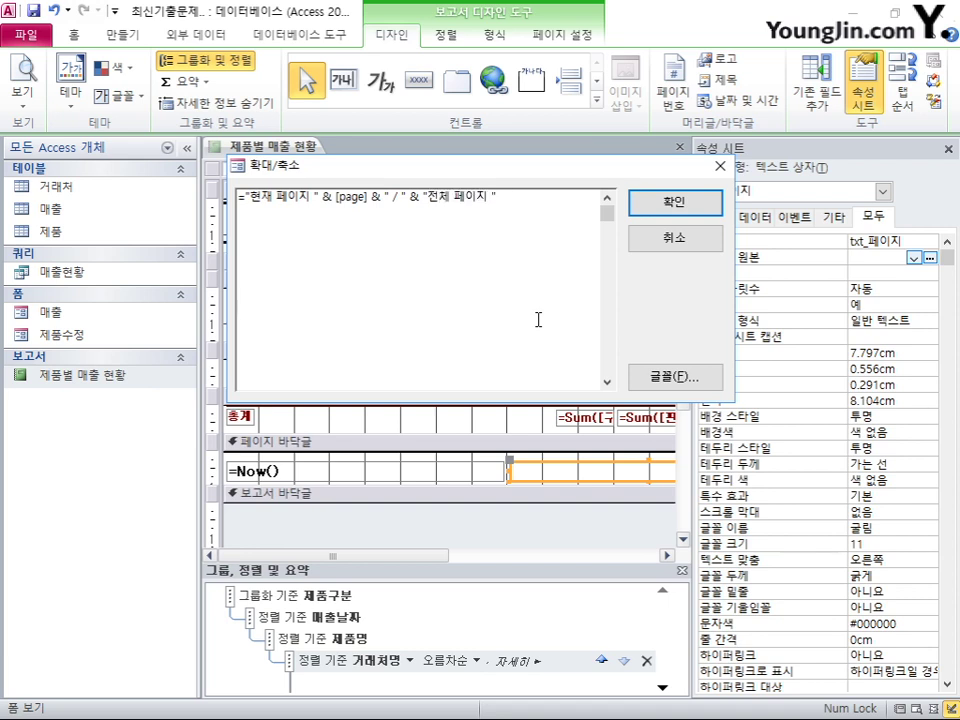
pyautogui.write(' & [pages]')
pyautogui.click(674, 202)
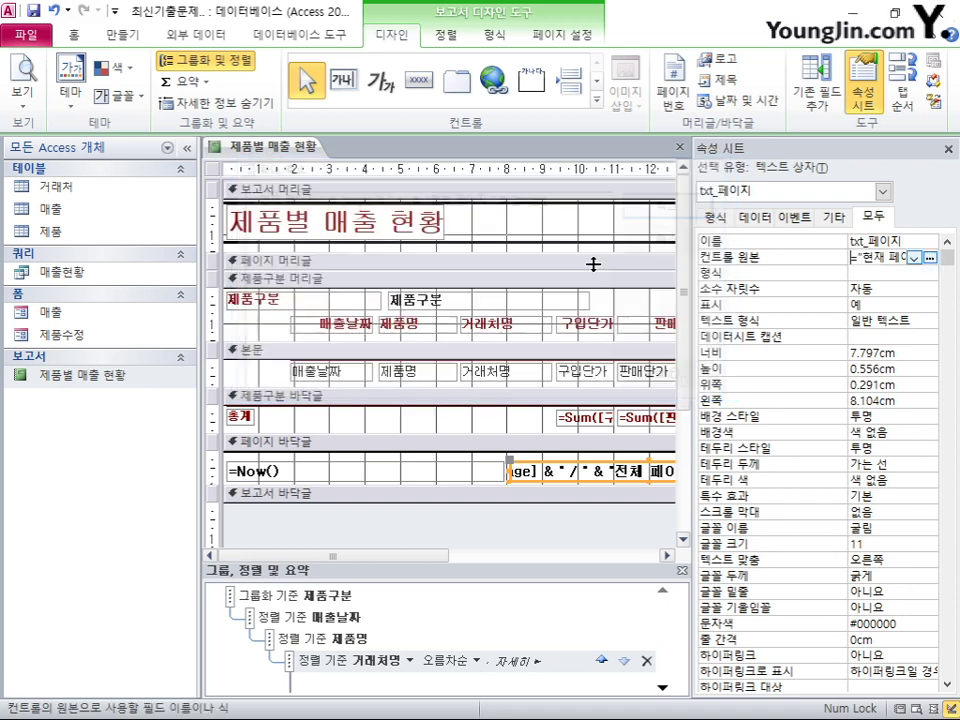
# - Save and close the 제품별 매출 현황 report and open the 매출 form in design view
pyautogui.click(681, 148)
pyautogui.click(380, 422)
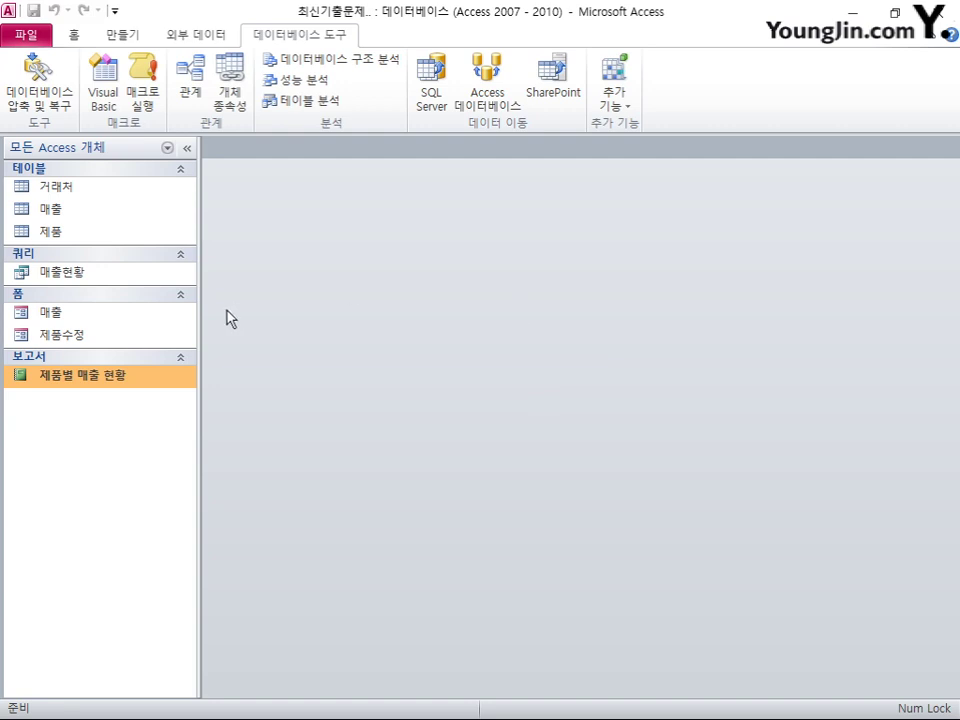
pyautogui.rightClick(78, 312)
pyautogui.click(131, 366)
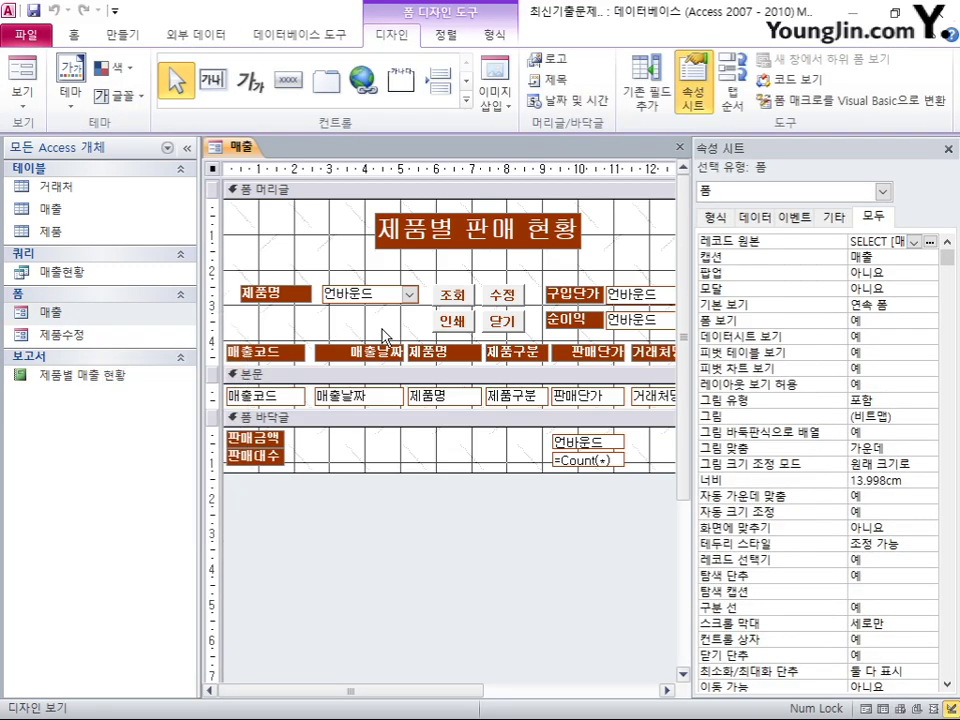
# - Create an On Click event procedure for the 조회 command button (cmd_조회) and open its code
pyautogui.click(452, 295)
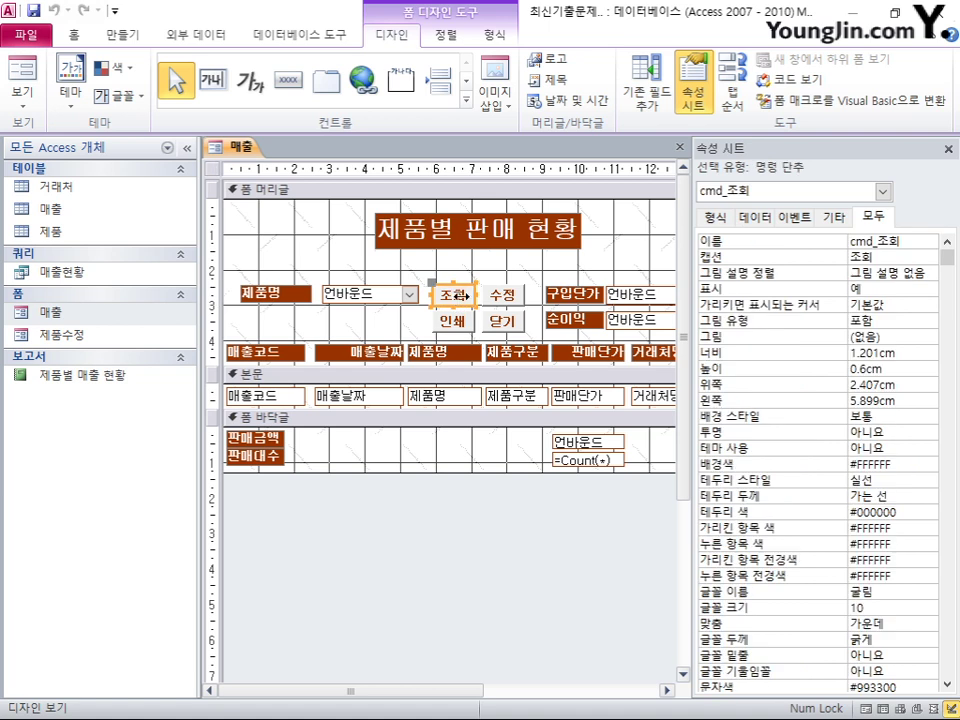
pyautogui.click(795, 217)
pyautogui.click(930, 242)
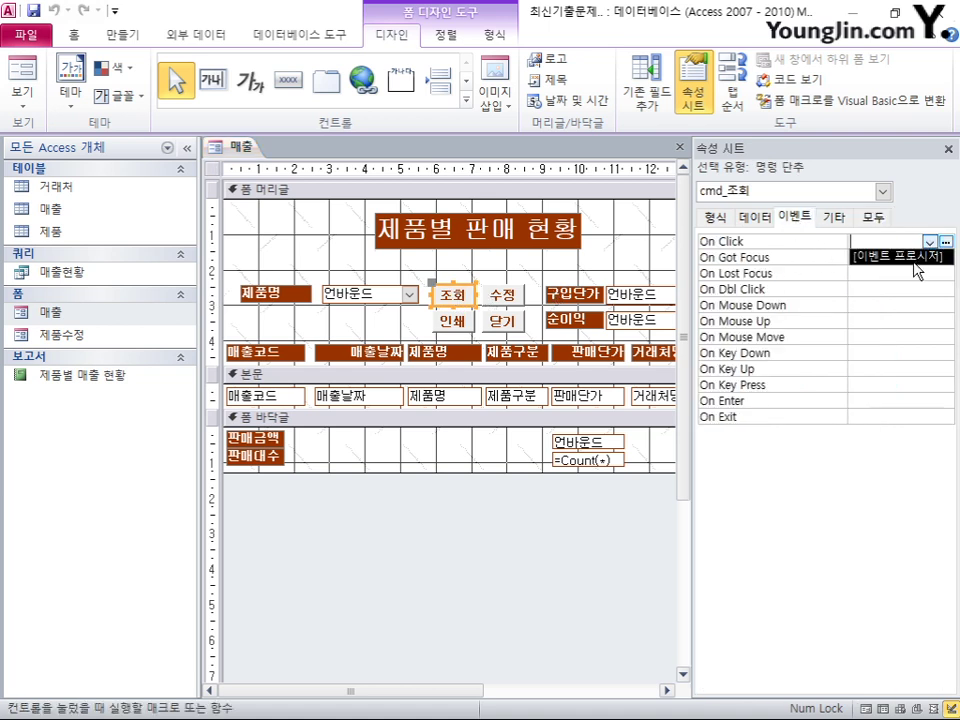
pyautogui.click(918, 258)
pyautogui.click(945, 243)
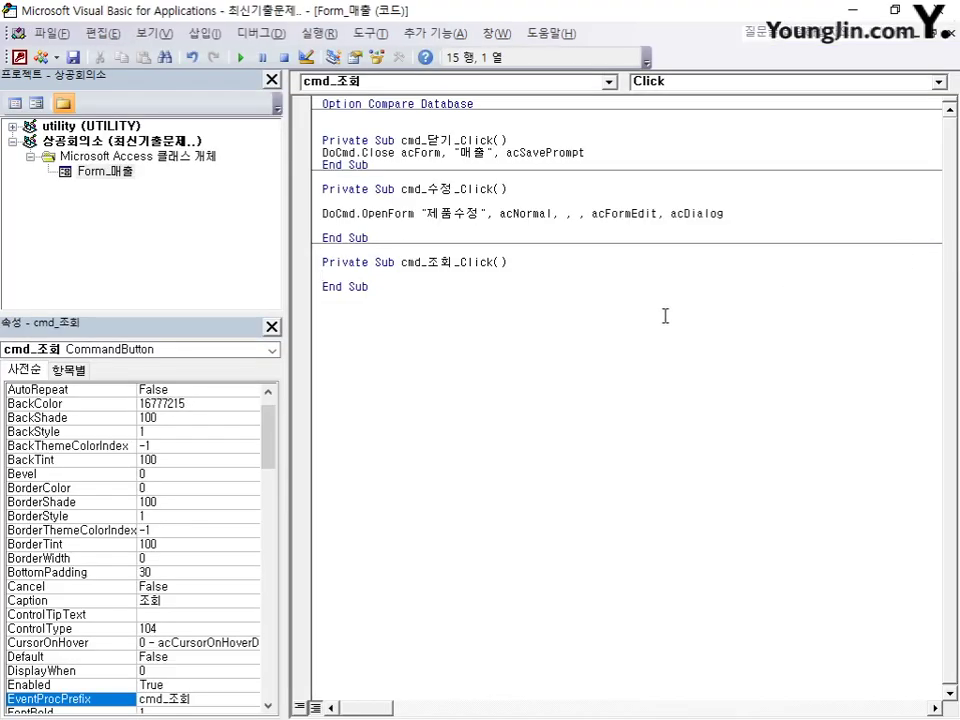
# - Write a DoCmd.ApplyFilter statement in the cmd_조회 click procedure that filters 제품명 by the value of cmd_제품명
pyautogui.press('Return')
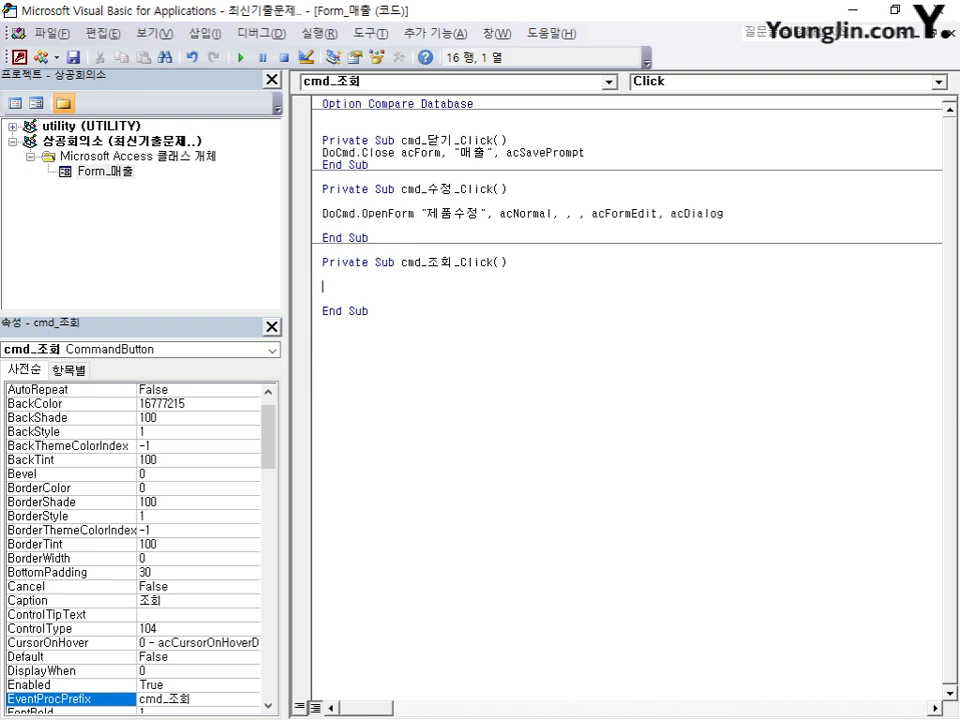
pyautogui.write('docmd.')
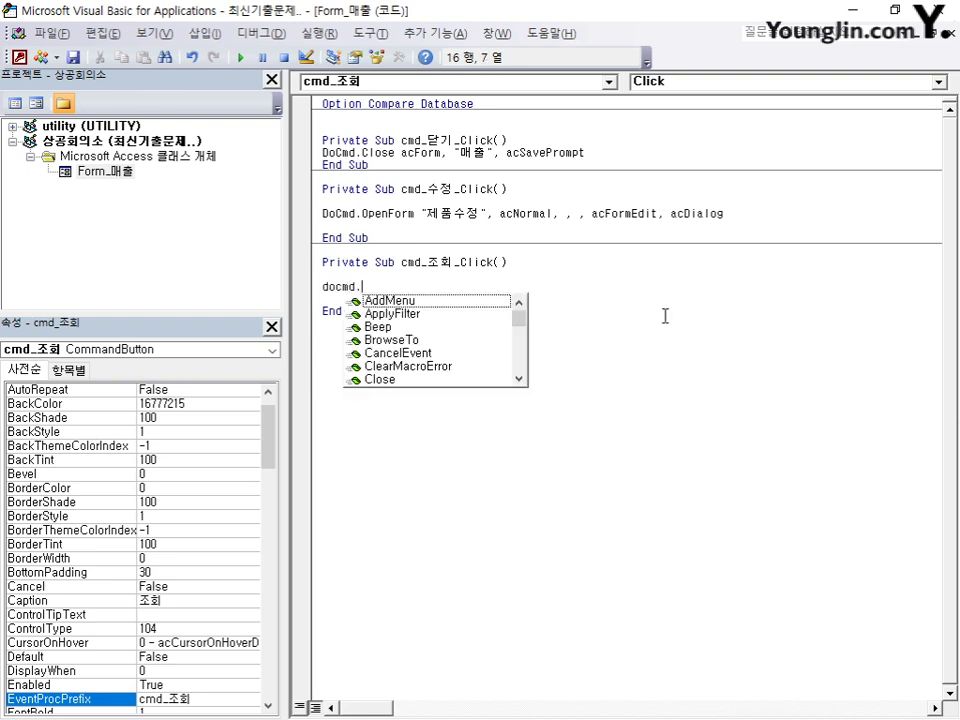
pyautogui.write('ap')
pyautogui.press('Tab')
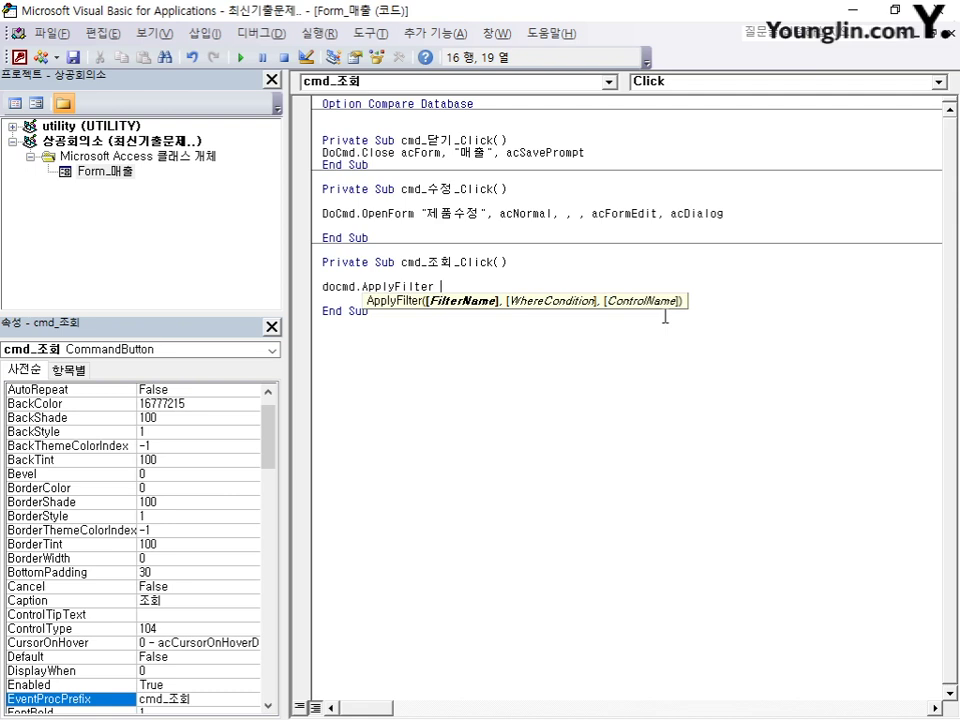
pyautogui.write(',')
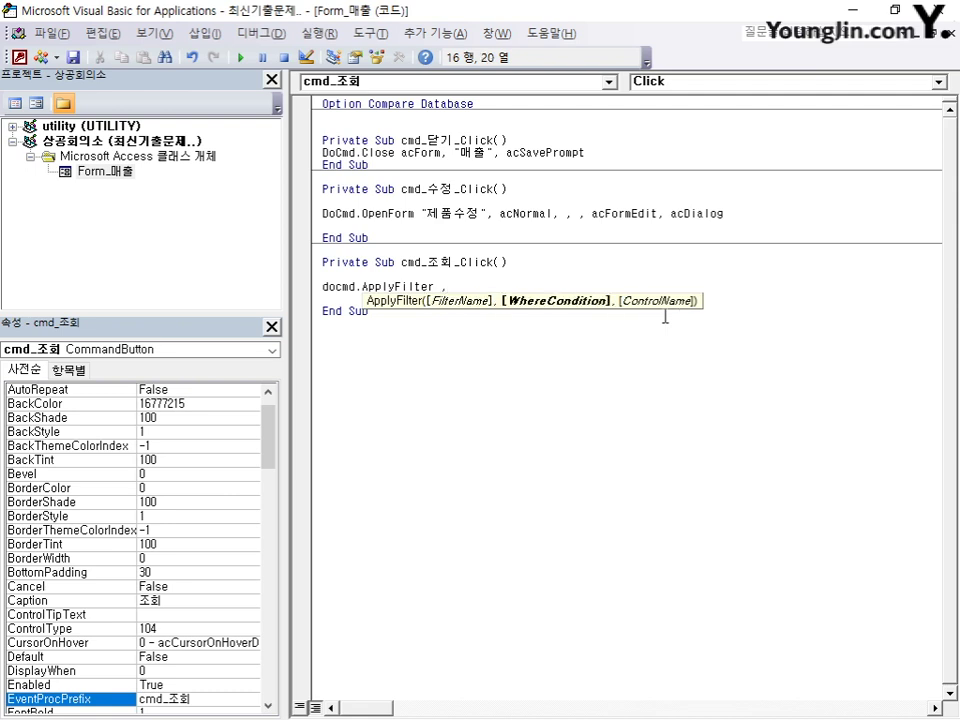
pyautogui.write(' "제품명')
pyautogui.write(' =')
pyautogui.write('\'"')
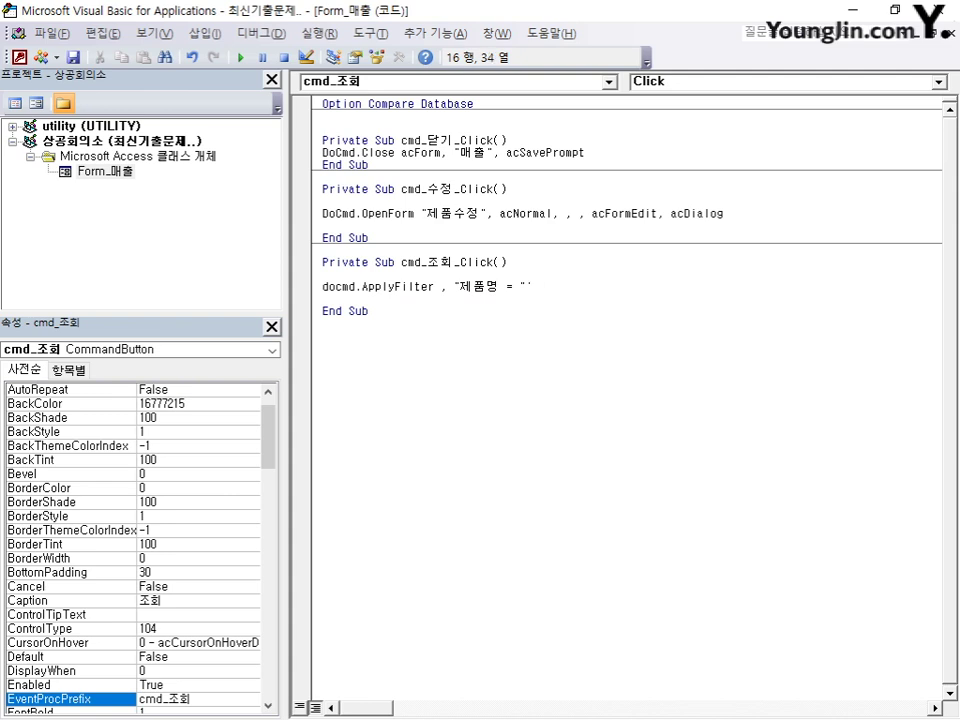
pyautogui.write(' & cmd_제품명 & "\'"')
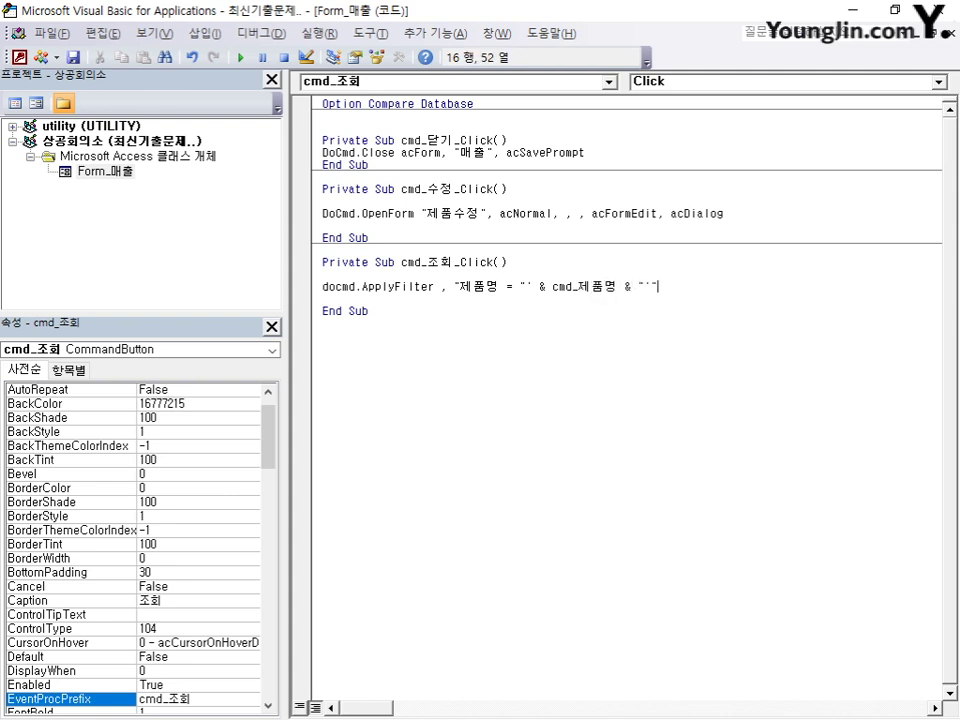
pyautogui.press('Return')
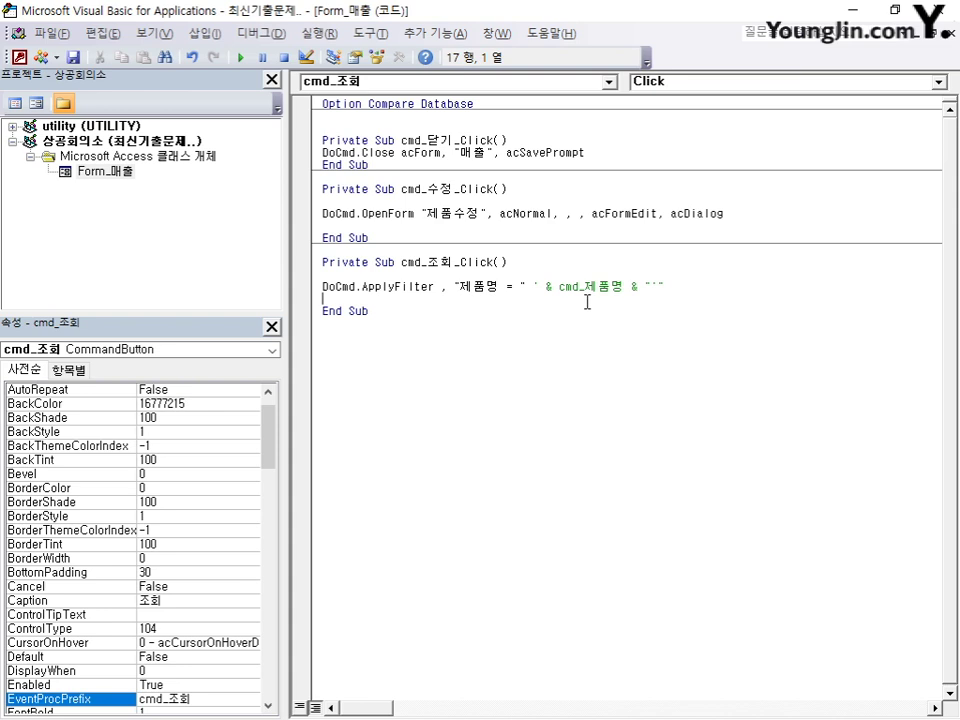
# - Correct the filter condition's quotation marks to read "제품명 = '" & cmd_제품명 & "'" and close the code editor
pyautogui.moveTo(542, 287); pyautogui.dragTo(521, 287)
pyautogui.write('\'"')
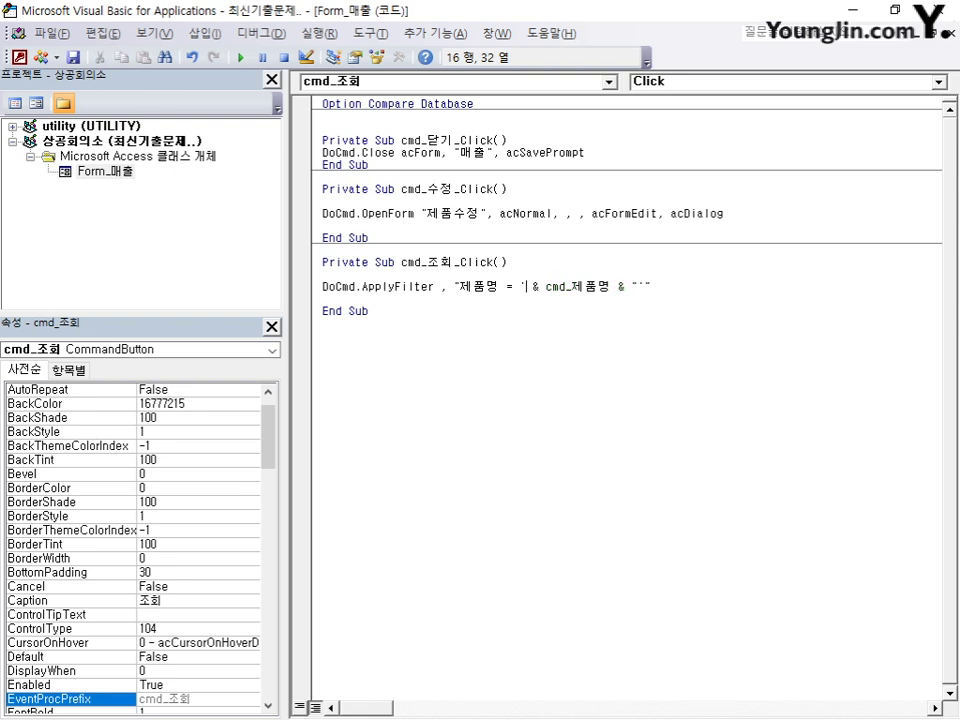
pyautogui.press('Down')
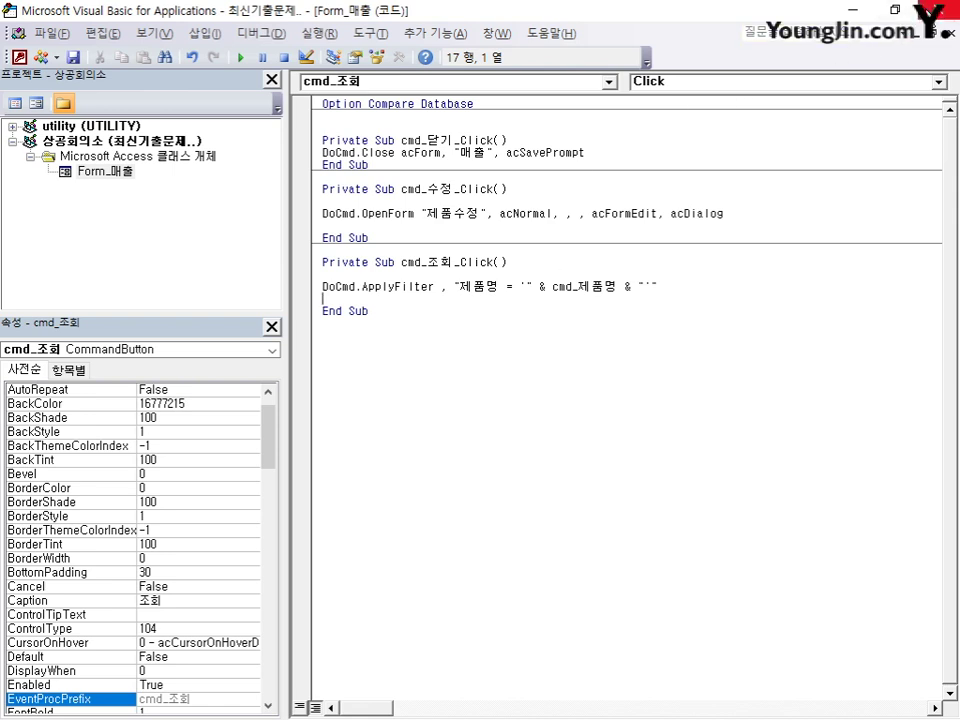
pyautogui.click(938, 10)
# - Create a new macro for the 인쇄 button and add an OpenReport action to it
pyautogui.click(452, 321)
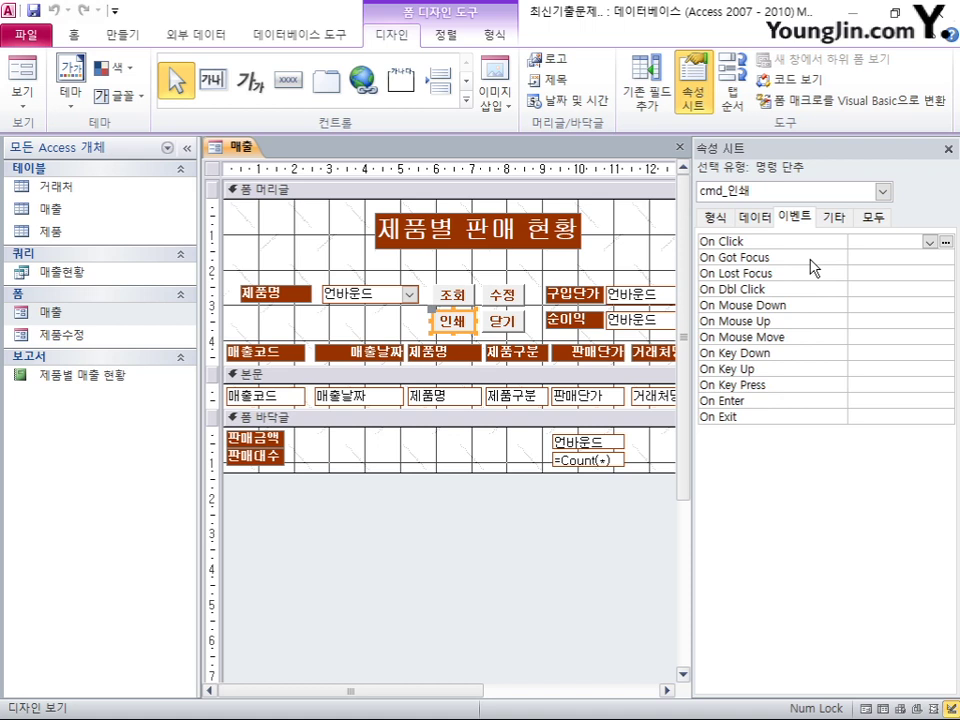
pyautogui.click(120, 35)
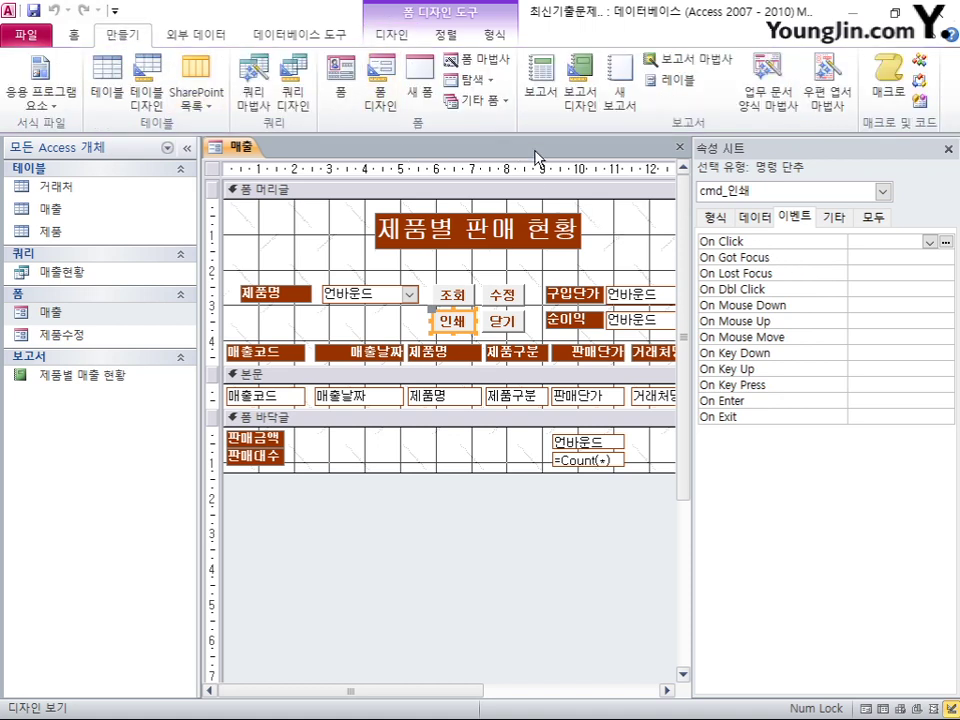
pyautogui.click(888, 82)
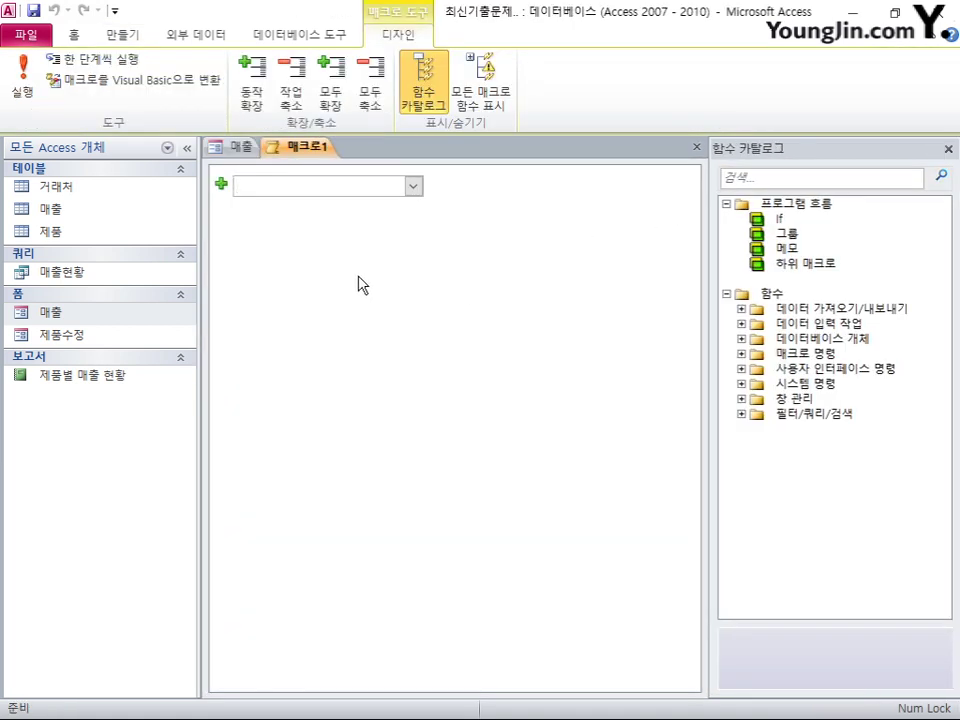
pyautogui.click(413, 188)
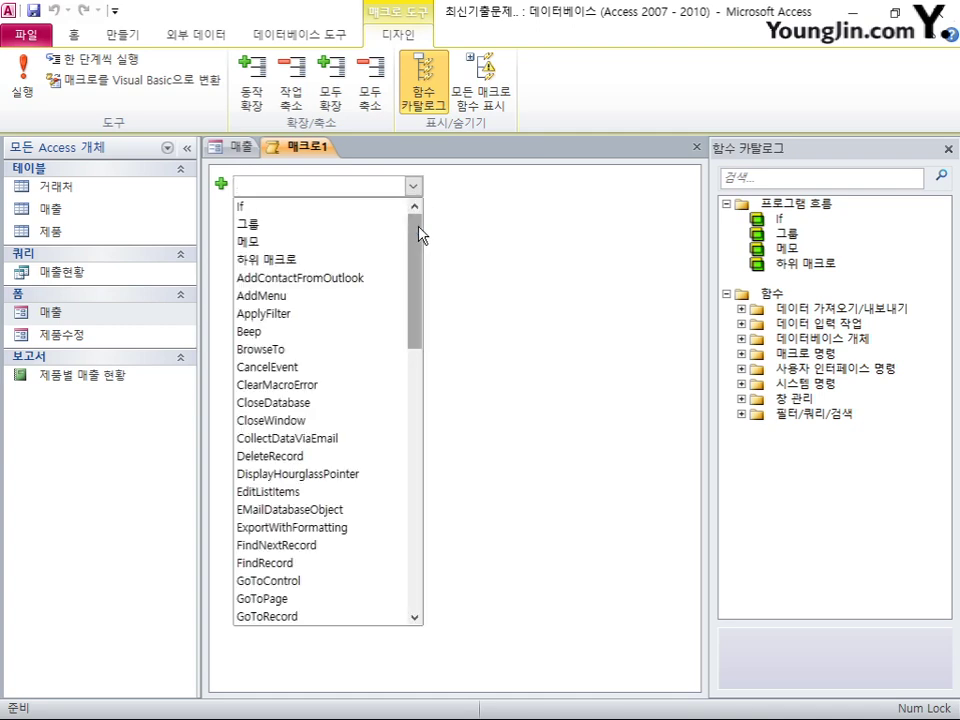
pyautogui.moveTo(420, 234); pyautogui.dragTo(426, 321)
pyautogui.click(358, 370)
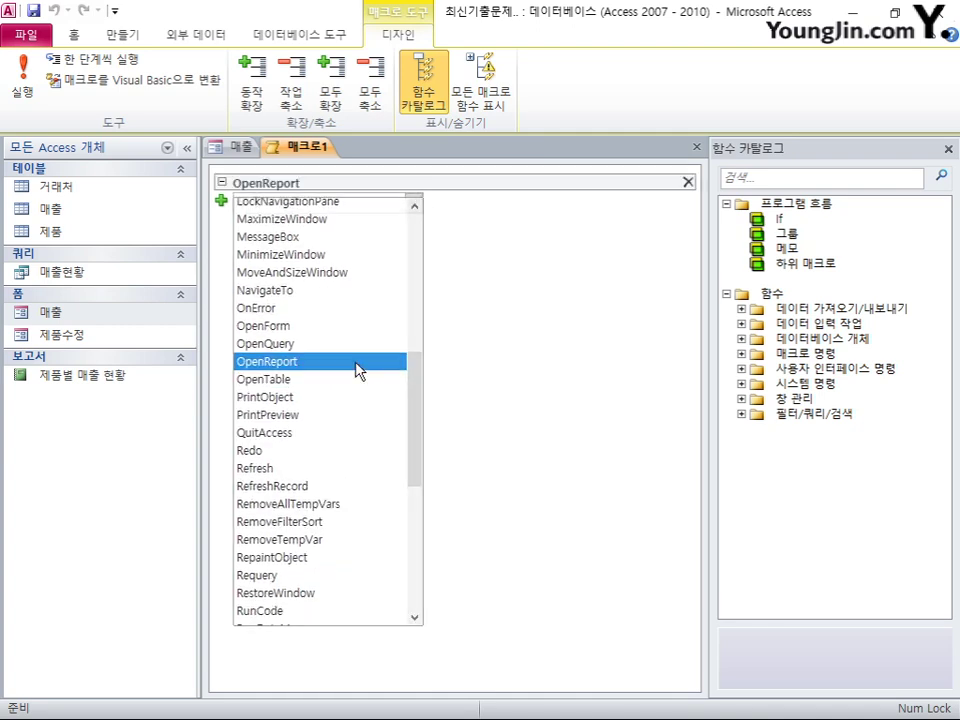
# - Set the OpenReport action's report to 제품별 매출 현황 and its view to 인쇄 미리 보기
pyautogui.click(682, 203)
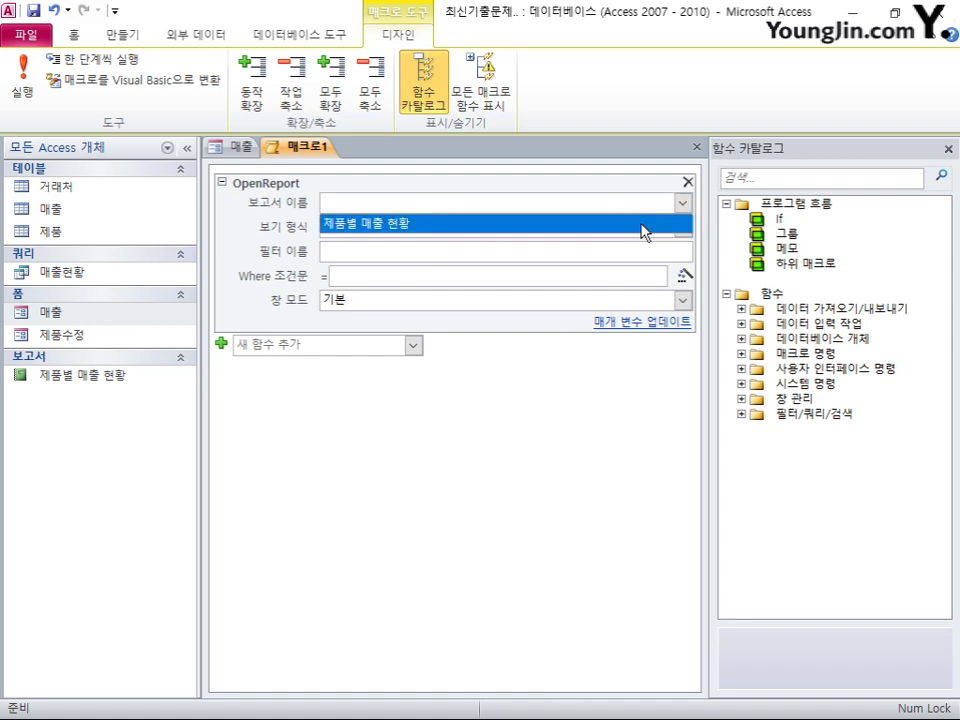
pyautogui.click(641, 224)
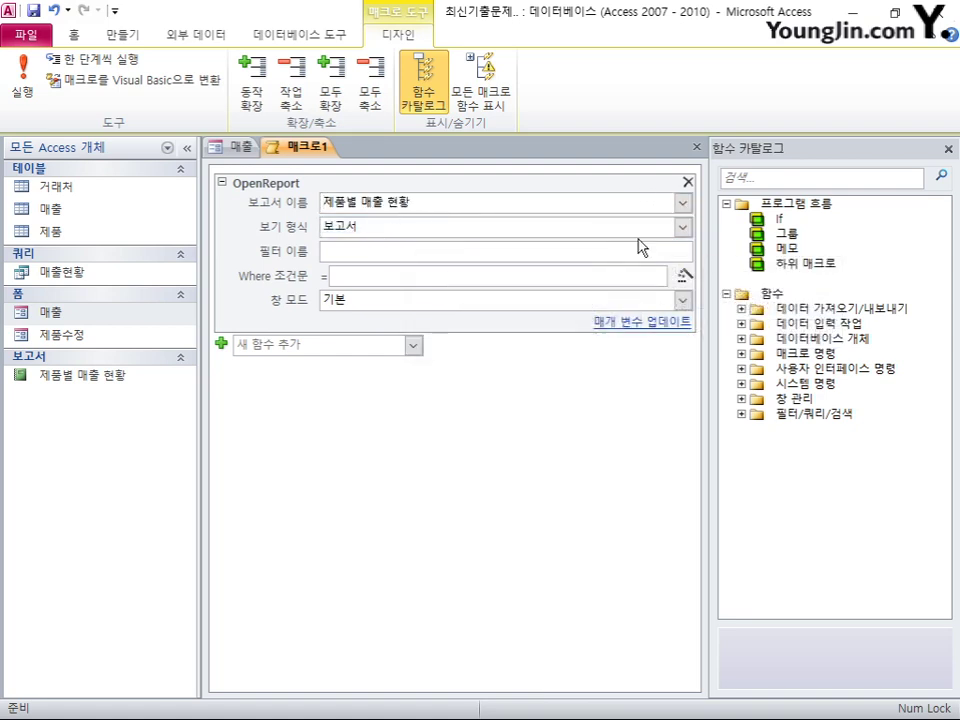
pyautogui.click(684, 228)
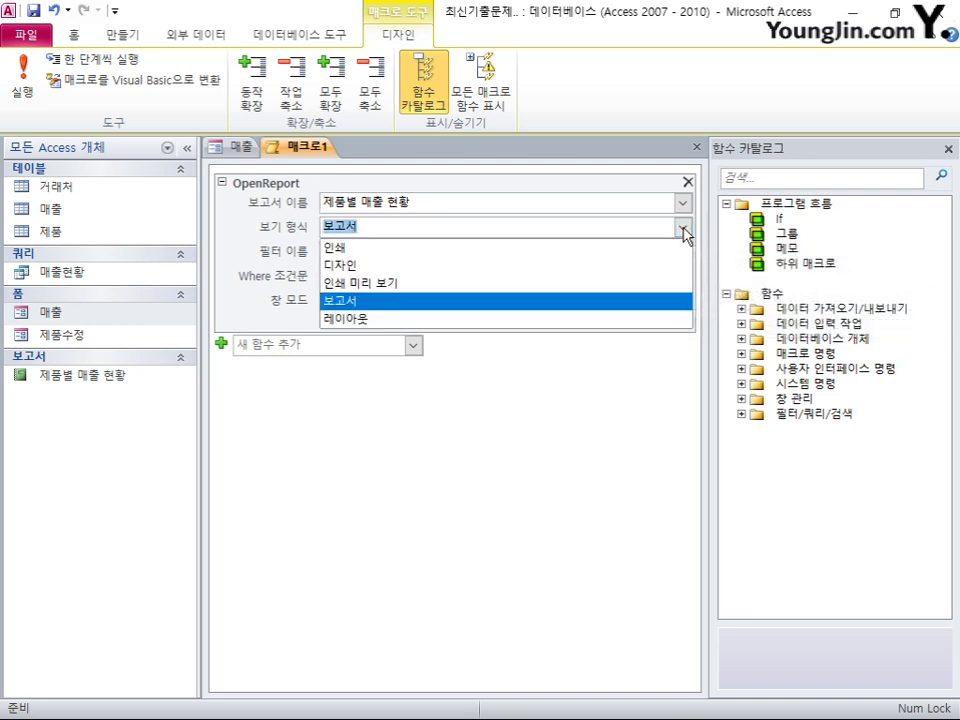
pyautogui.click(500, 281)
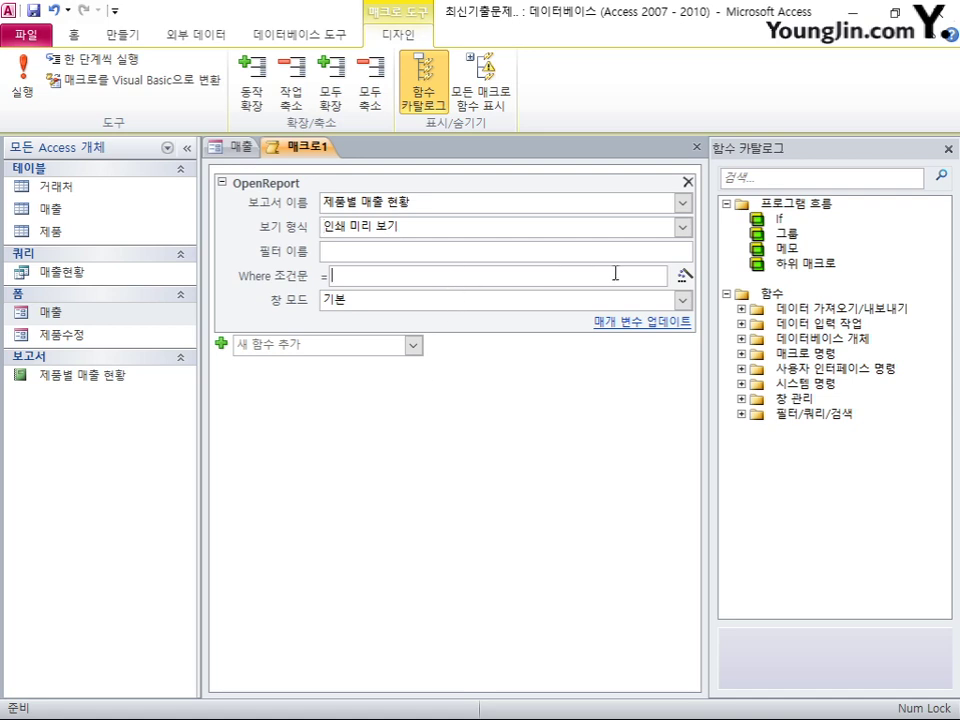
# - Build the Where condition [제품명] = Forms![매출]![cmd_제품명] for the OpenReport action in the expression builder
pyautogui.click(686, 280)
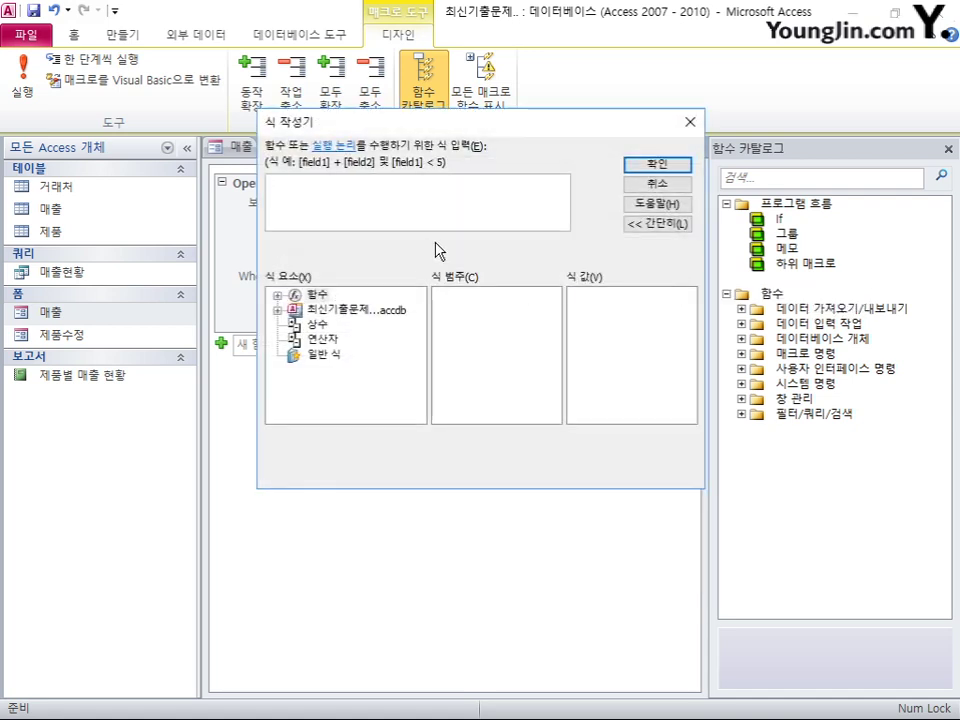
pyautogui.write('[제품명')
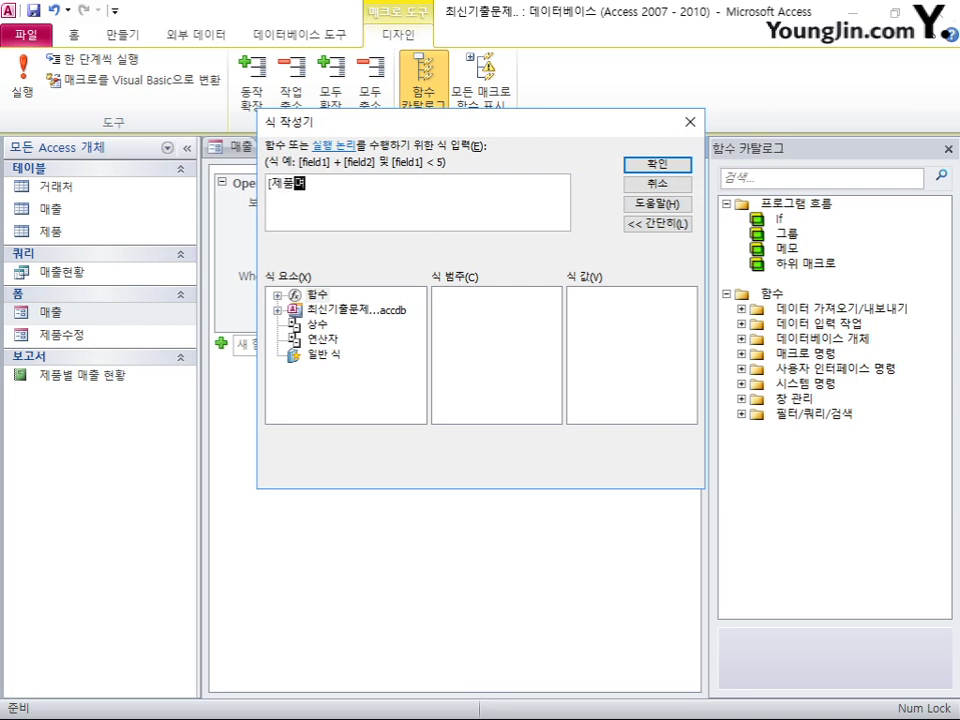
pyautogui.write('] =')
pyautogui.click(278, 310)
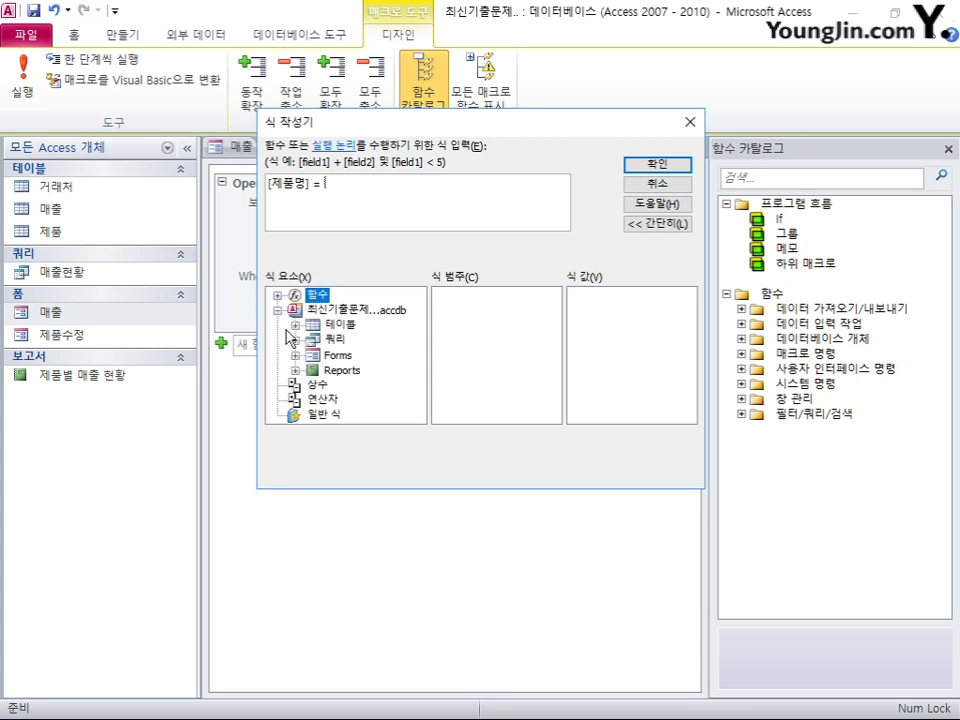
pyautogui.click(295, 355)
pyautogui.click(313, 384)
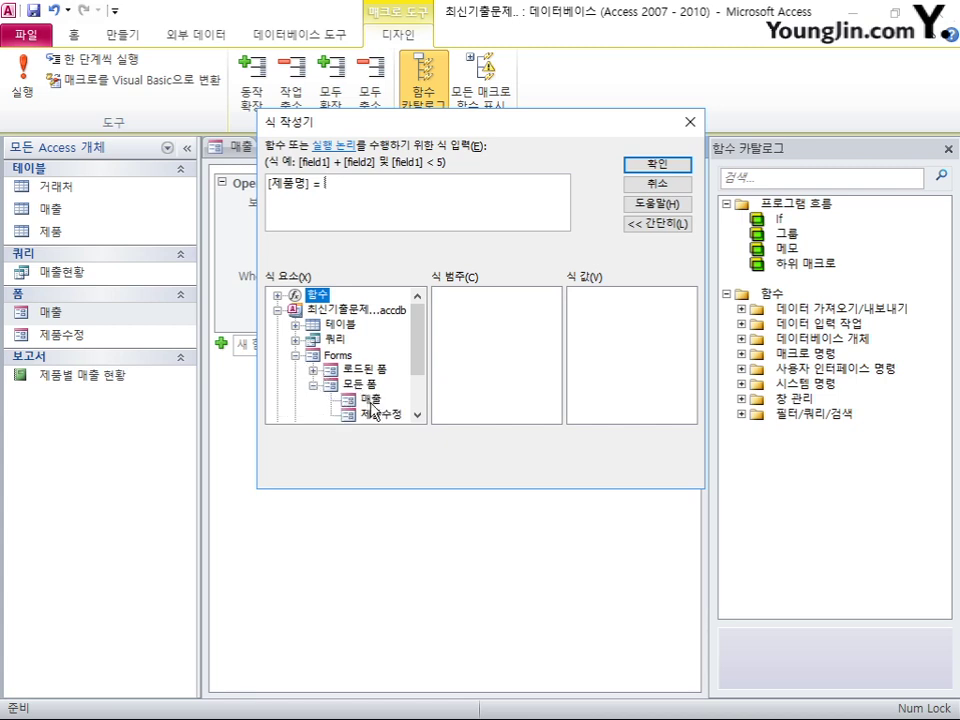
pyautogui.click(368, 399)
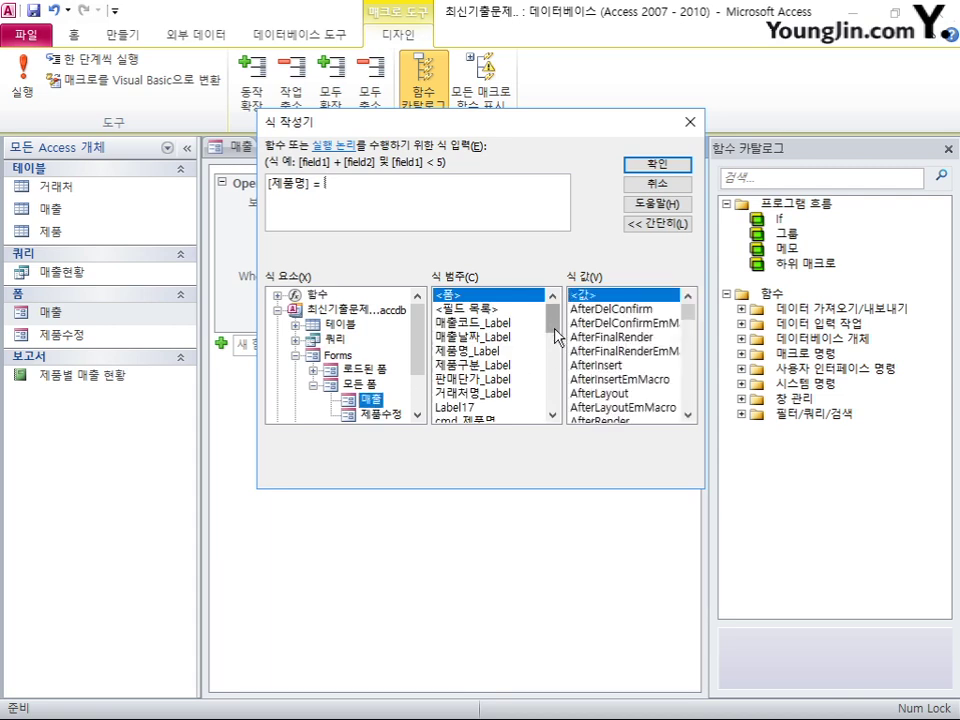
pyautogui.scroll(-1, 557, 335)
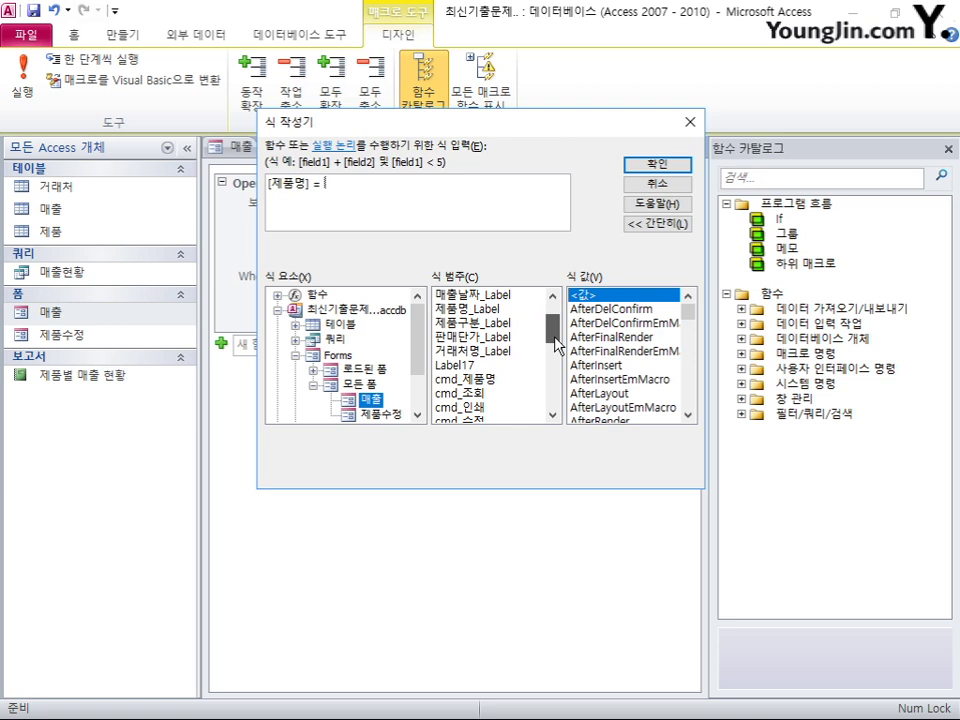
pyautogui.doubleClick(475, 379)
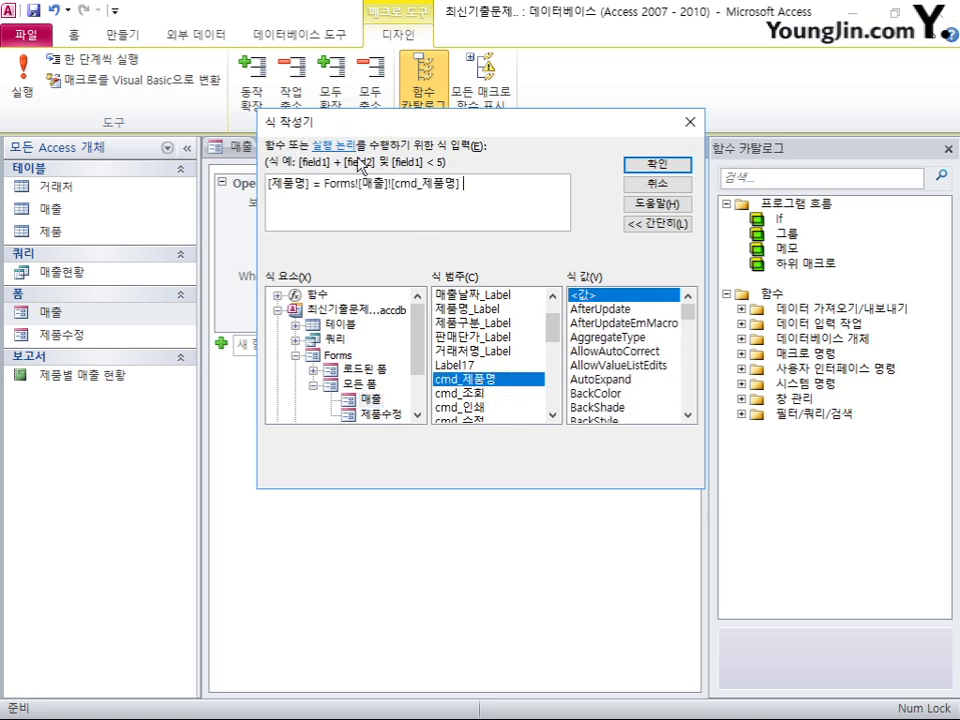
pyautogui.click(655, 164)
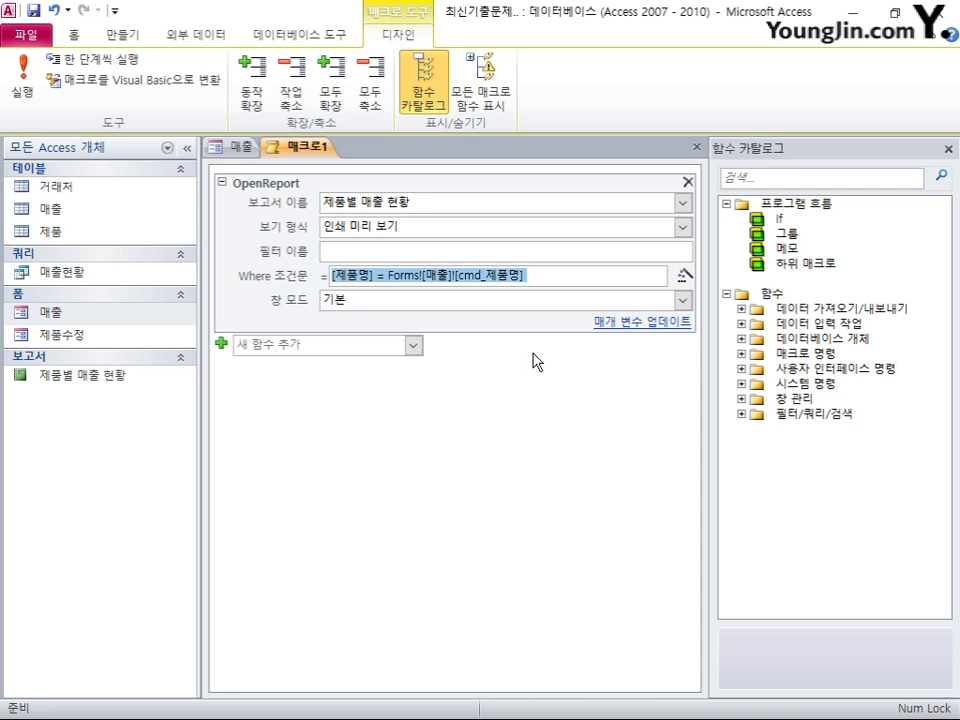
# - Close the macro and save it under the name 인쇄
pyautogui.click(697, 149)
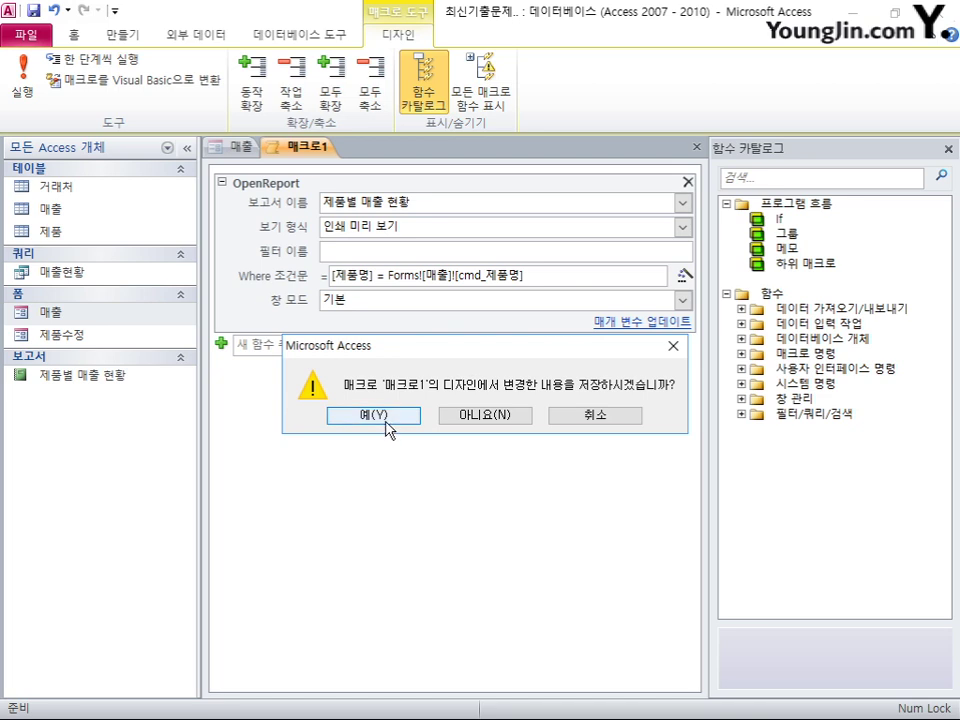
pyautogui.click(384, 423)
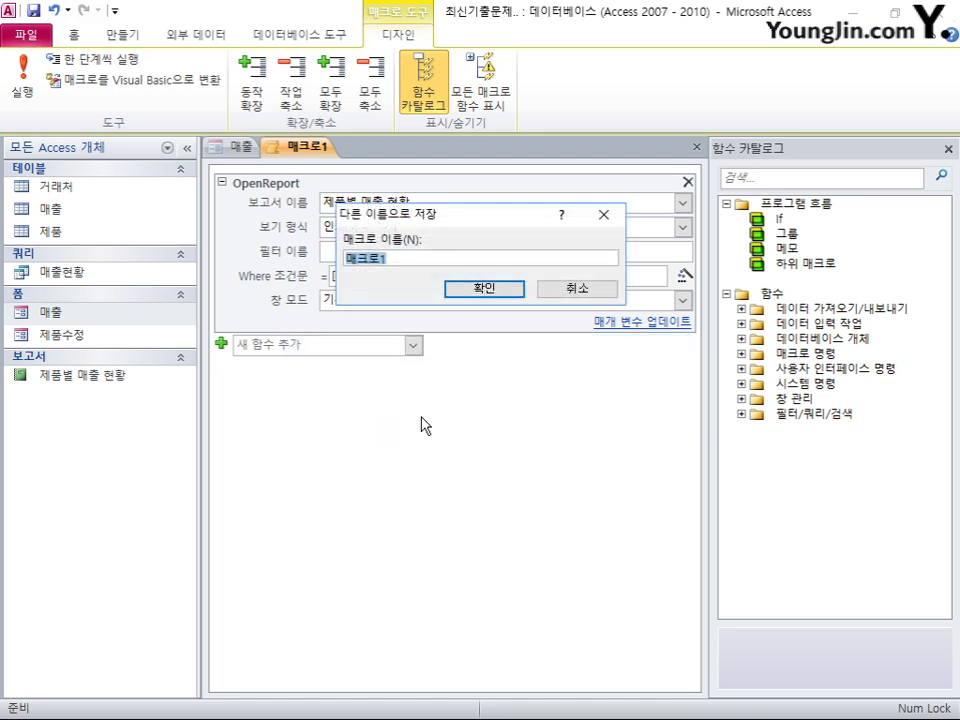
pyautogui.write('인쇄')
pyautogui.press('Return')
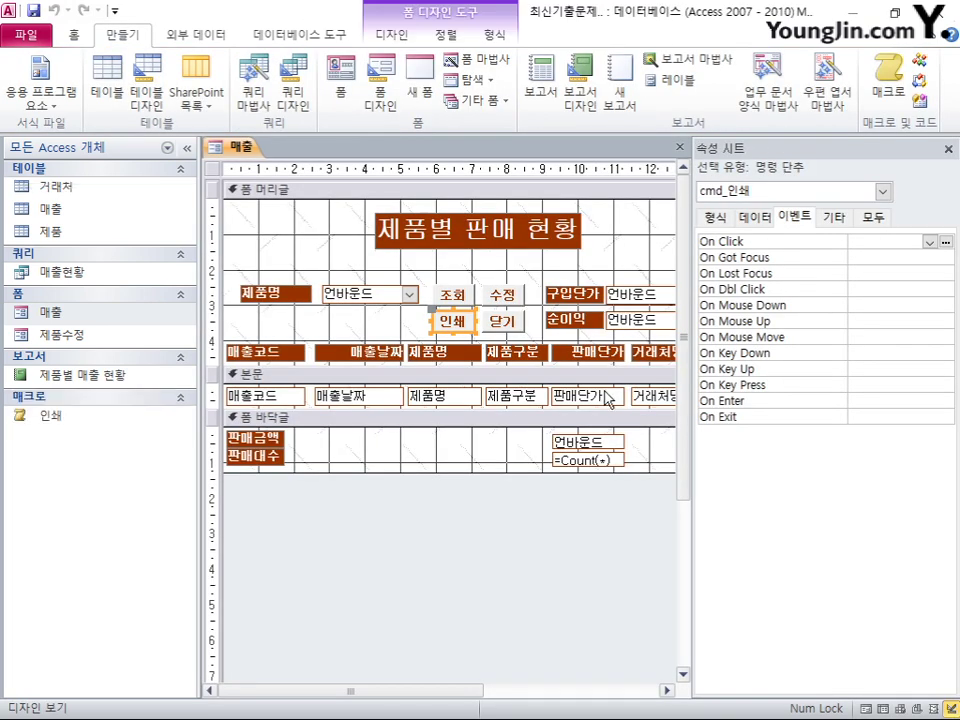
# - Assign the 인쇄 macro to the 인쇄 button's On Click event, then save and close the 매출 form
pyautogui.click(929, 242)
pyautogui.click(912, 256)
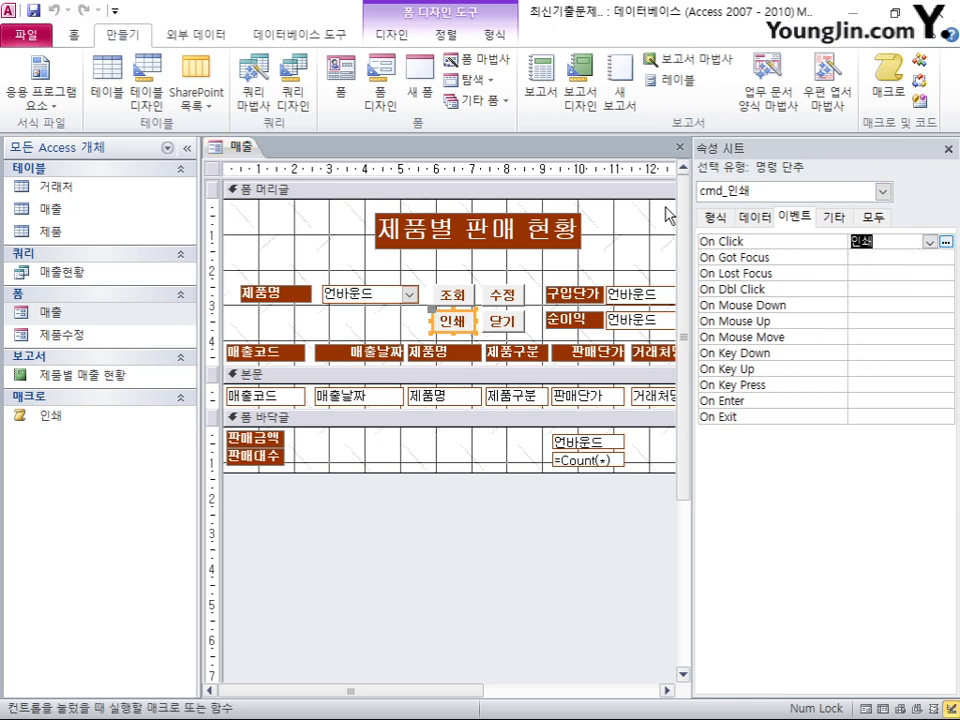
pyautogui.click(679, 147)
pyautogui.press('Return')
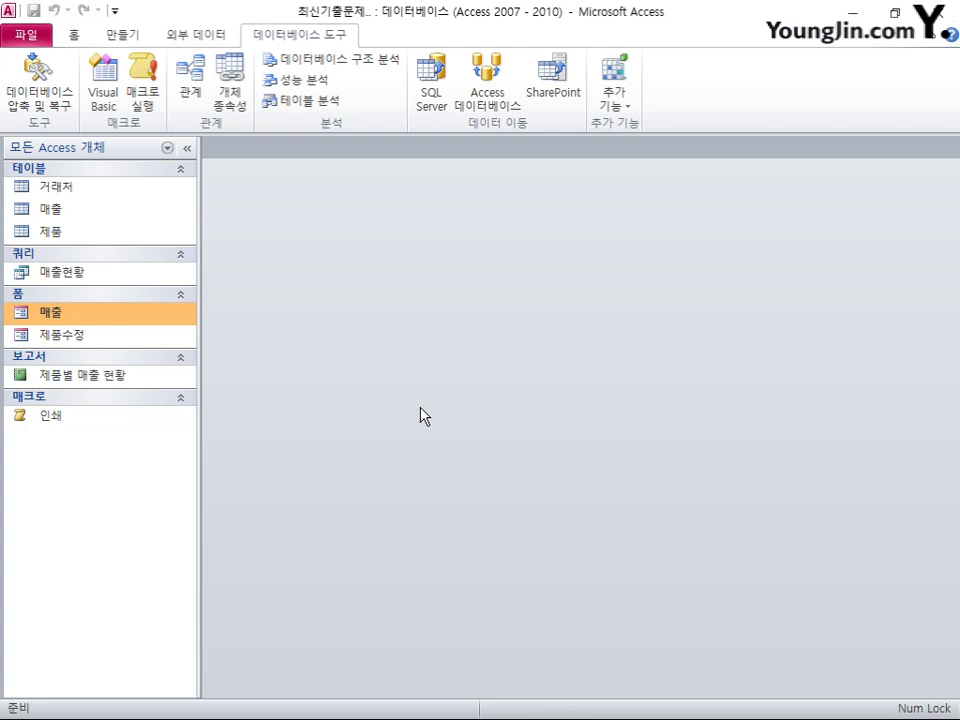
# - Create a new query in design view containing the 매출 and 제품 tables
pyautogui.click(121, 38)
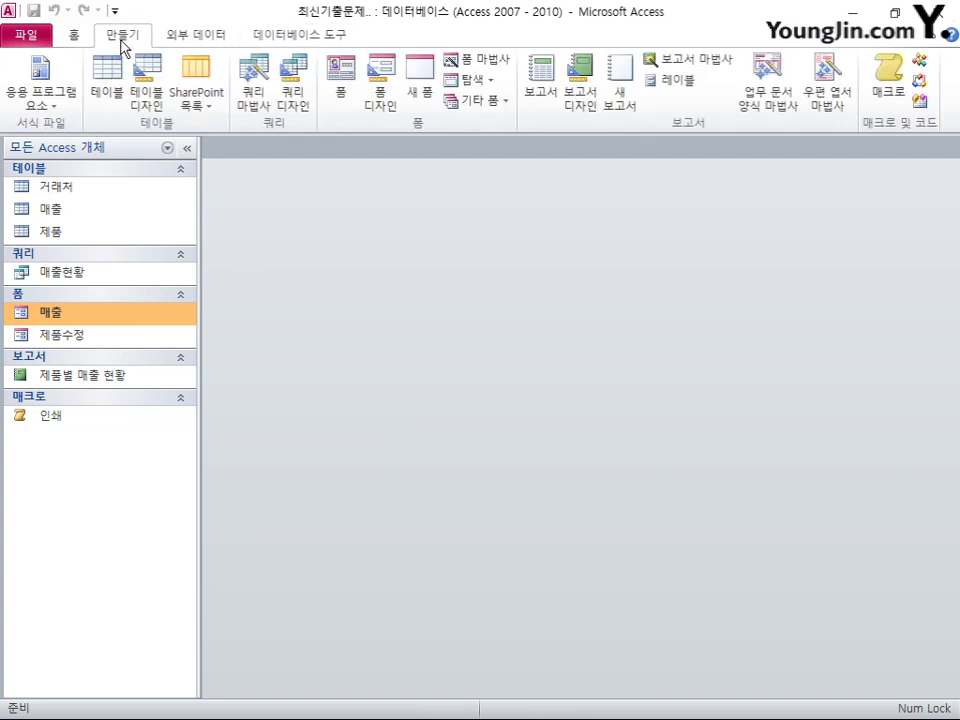
pyautogui.click(292, 85)
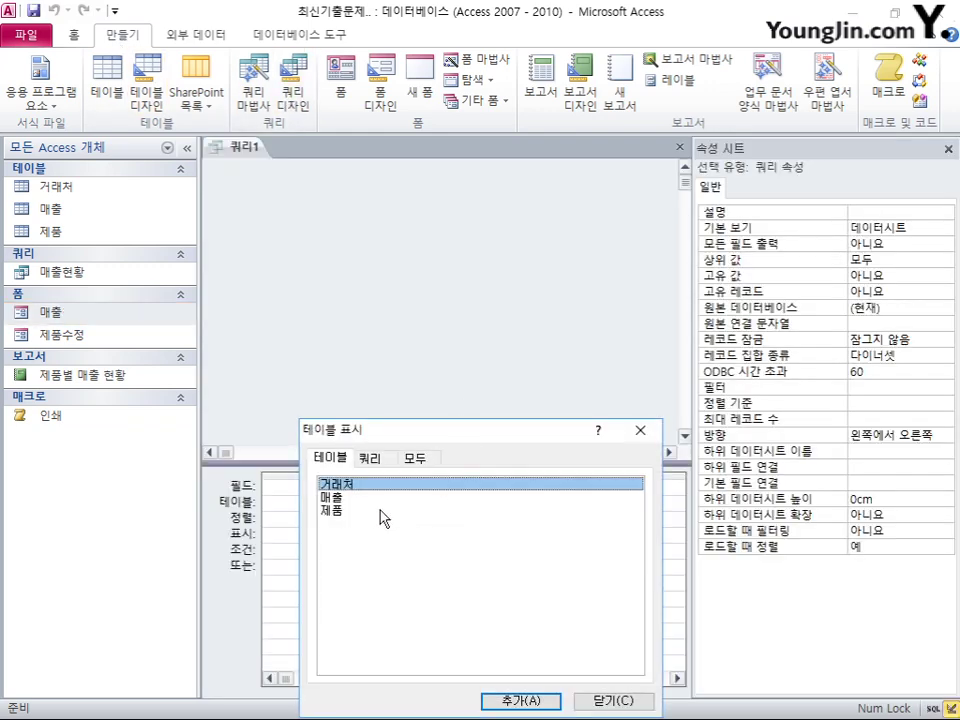
pyautogui.doubleClick(327, 497)
pyautogui.doubleClick(360, 512)
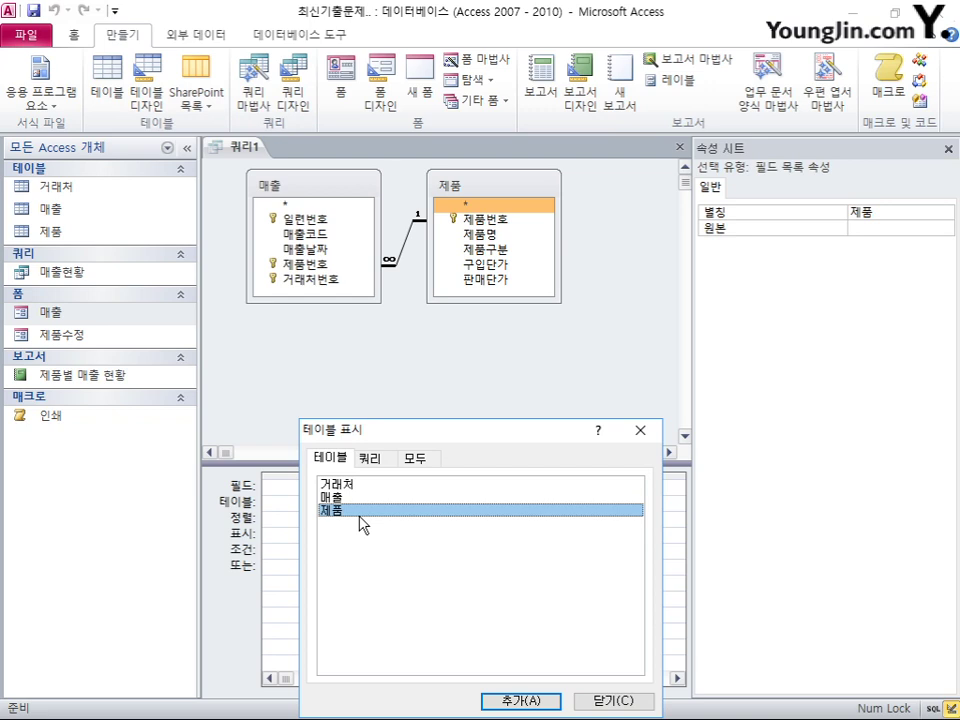
pyautogui.click(617, 700)
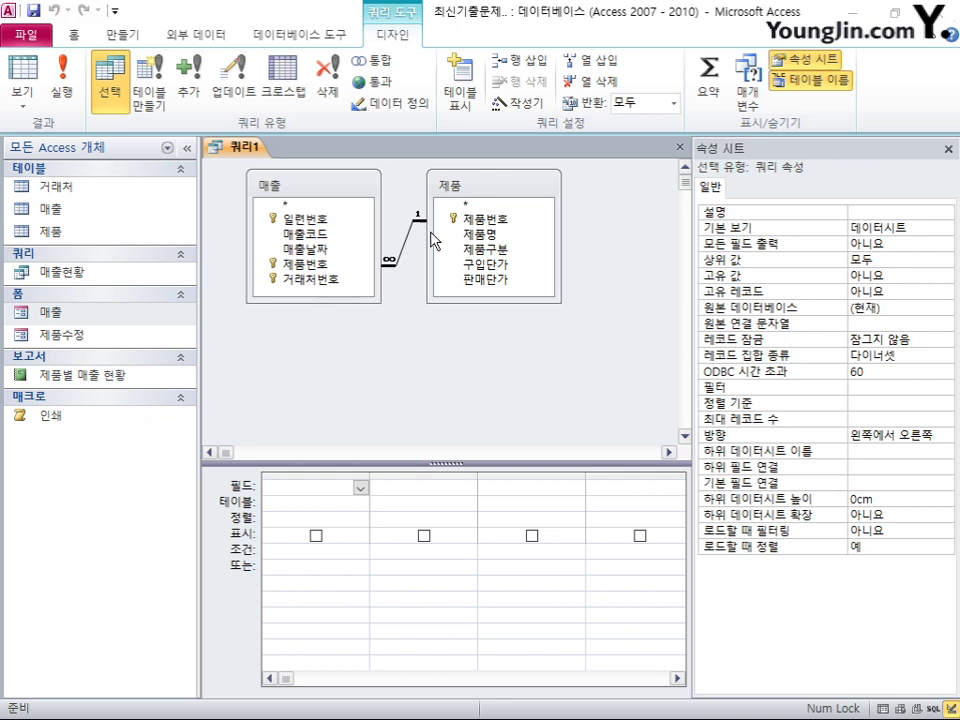
# - Place 제품 before 매출 and set their join to include all 제품 records and only the matching 매출 records
pyautogui.moveTo(490, 180); pyautogui.dragTo(317, 246)
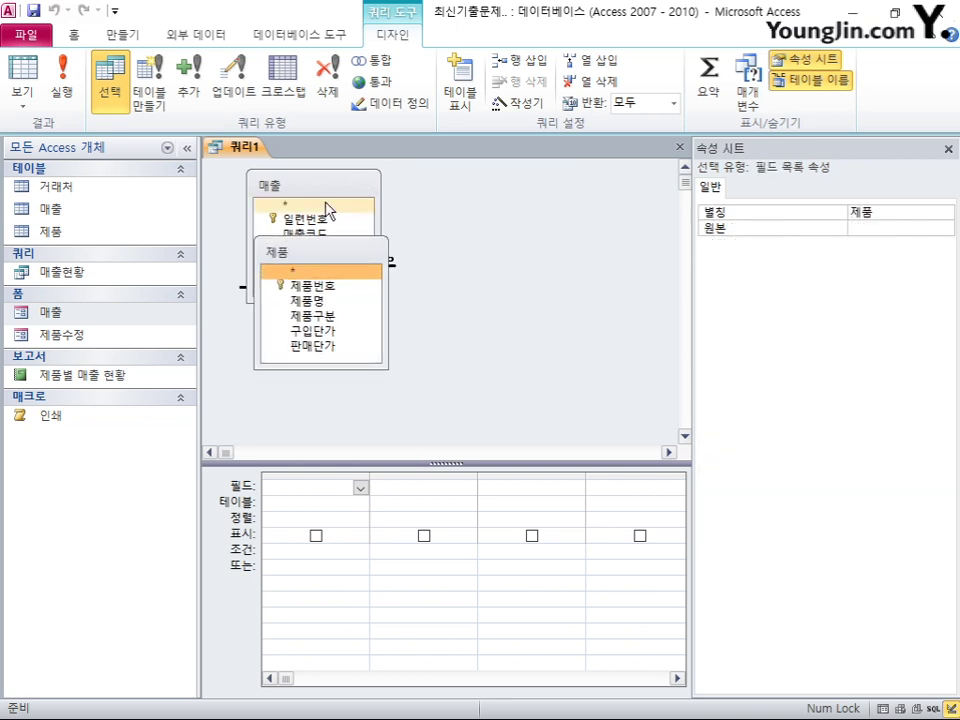
pyautogui.moveTo(348, 188); pyautogui.dragTo(549, 251)
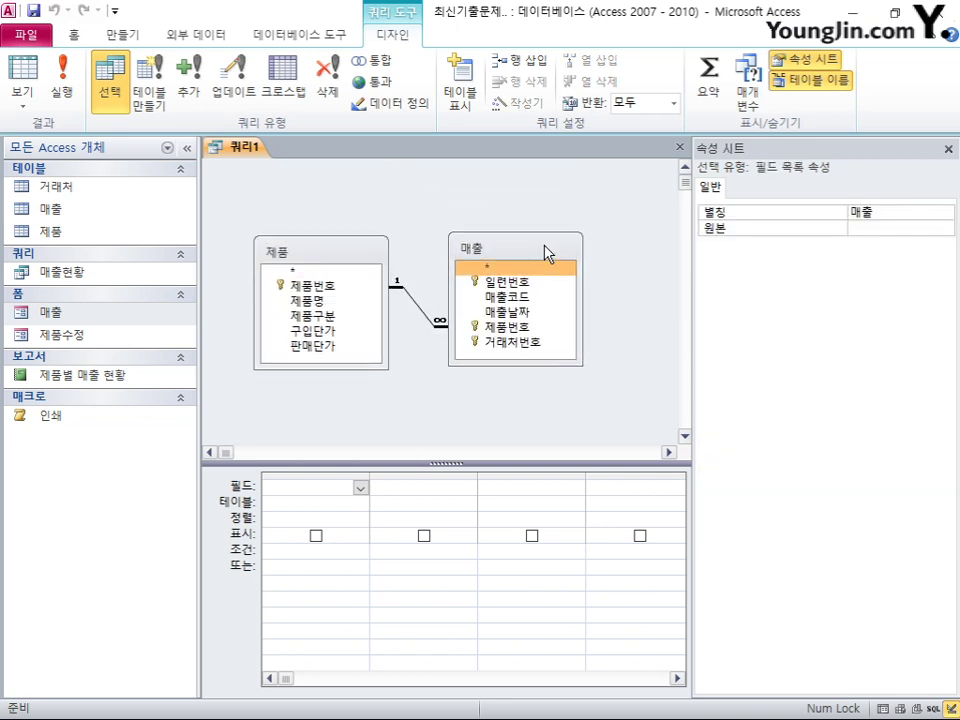
pyautogui.doubleClick(421, 315)
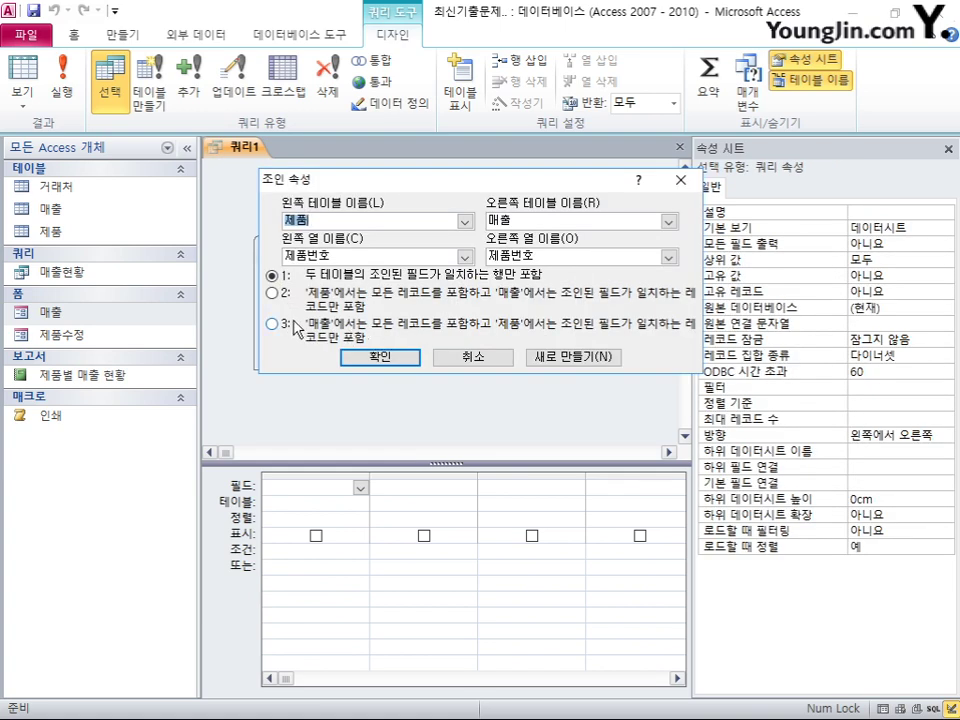
pyautogui.click(273, 294)
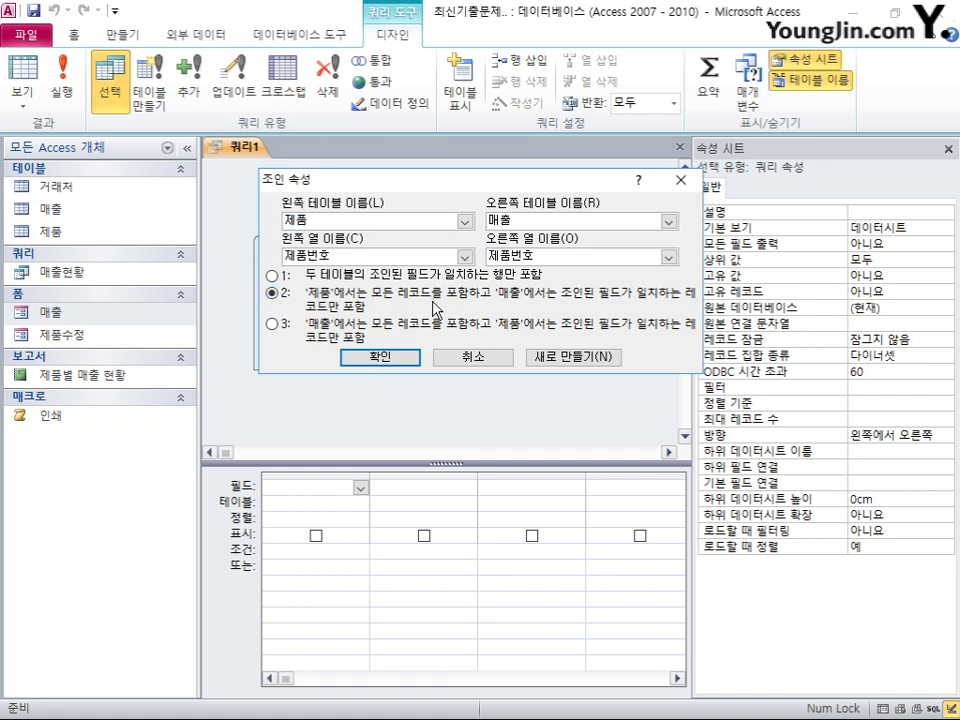
pyautogui.click(382, 357)
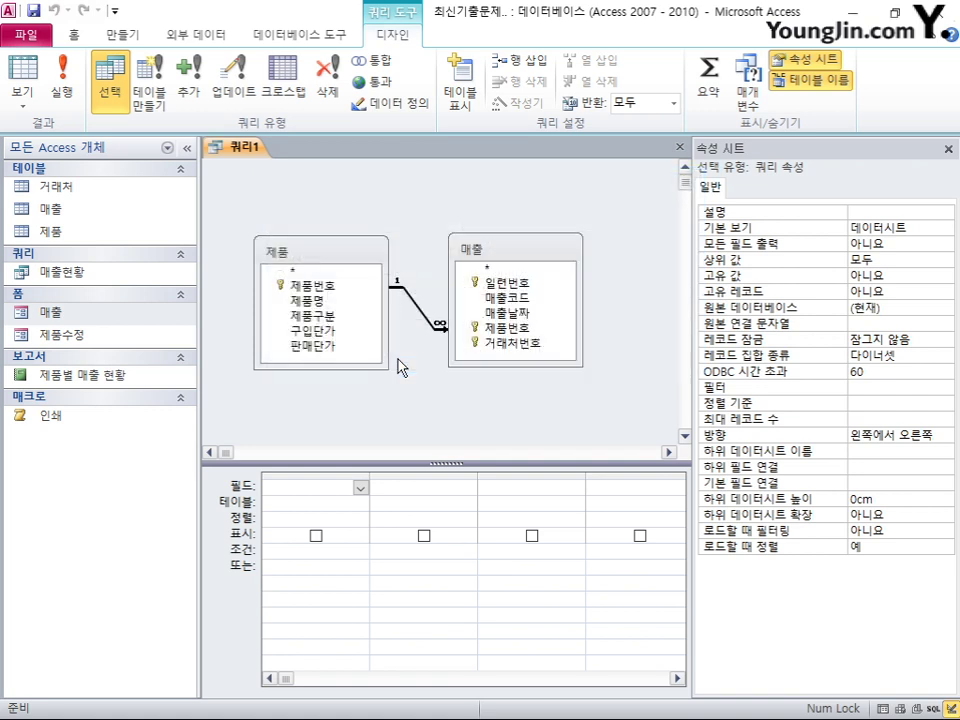
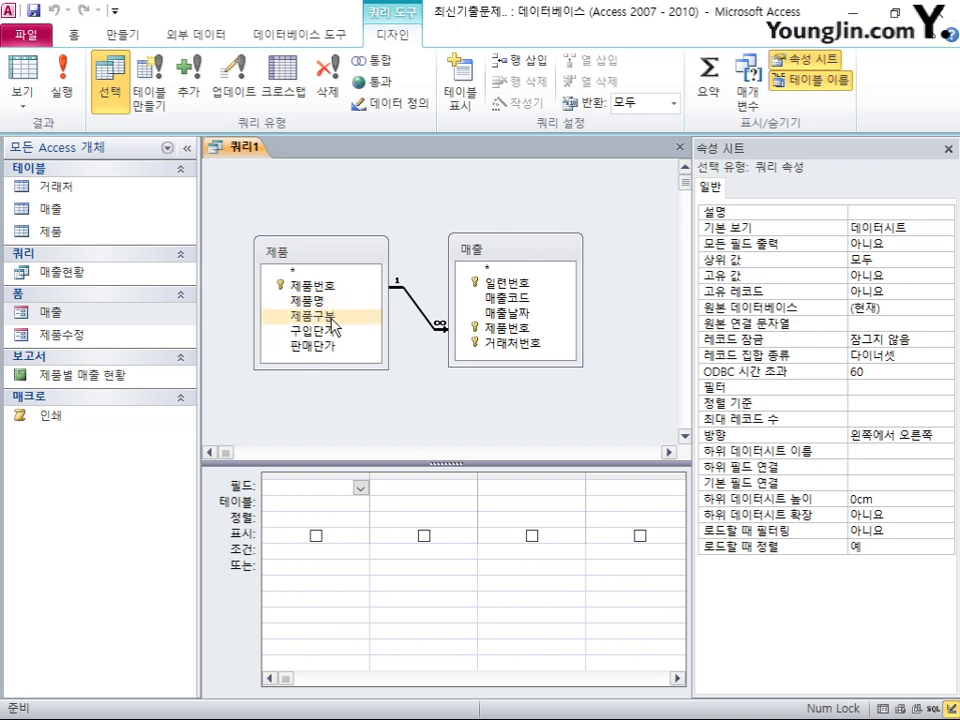
# - Add the 제품구분 and 제품명 fields, enable the 요약 row, and summarise 제품명 with 개수
pyautogui.doubleClick(331, 318)
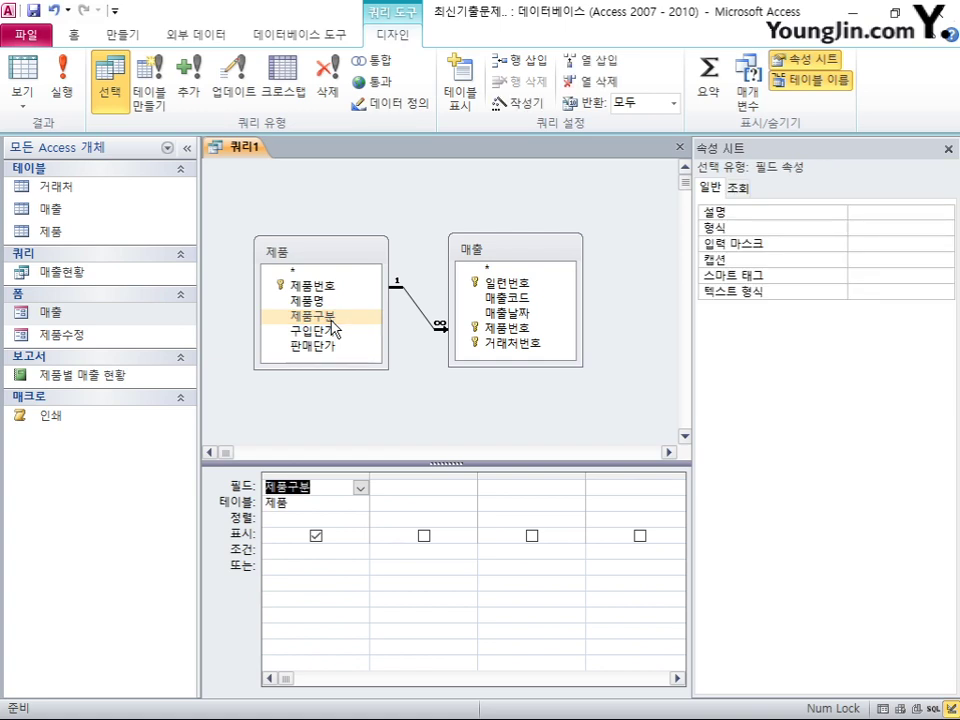
pyautogui.click(330, 302)
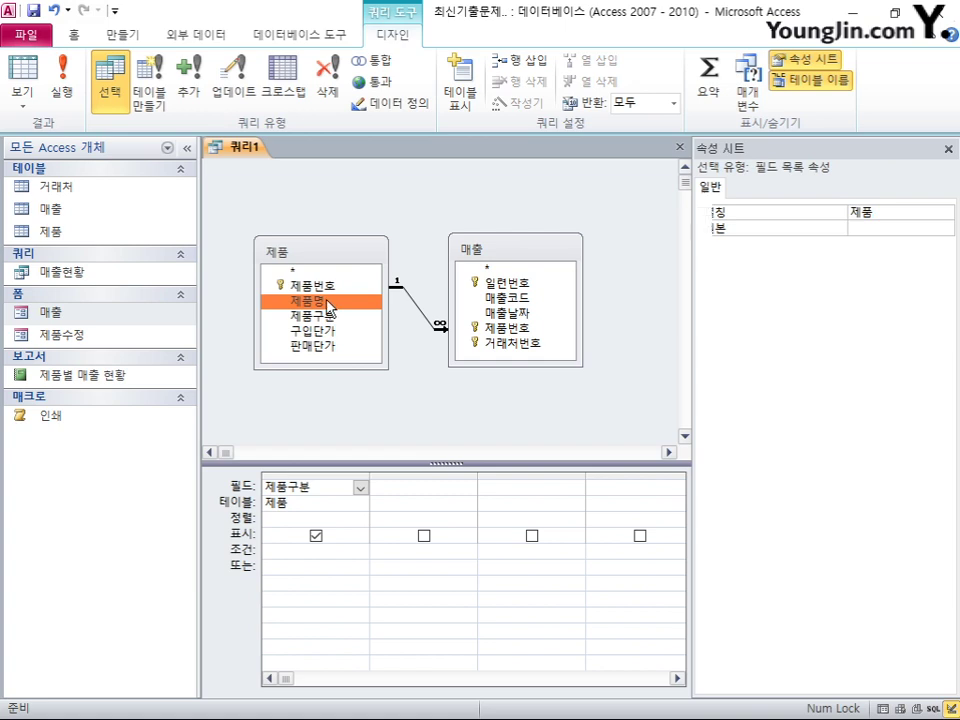
pyautogui.doubleClick(330, 302)
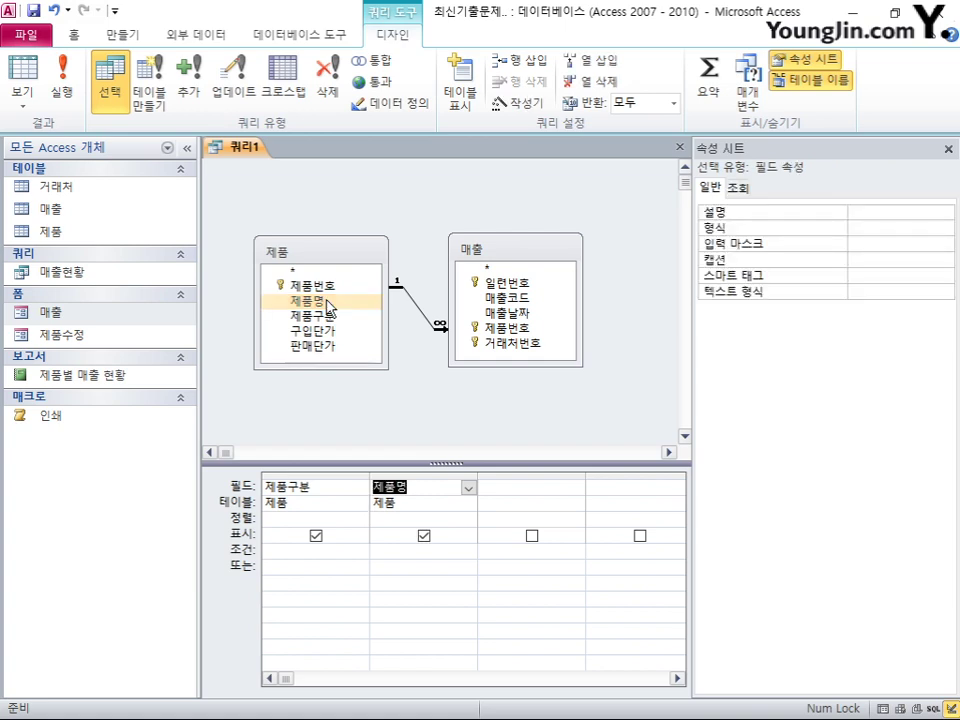
pyautogui.click(708, 80)
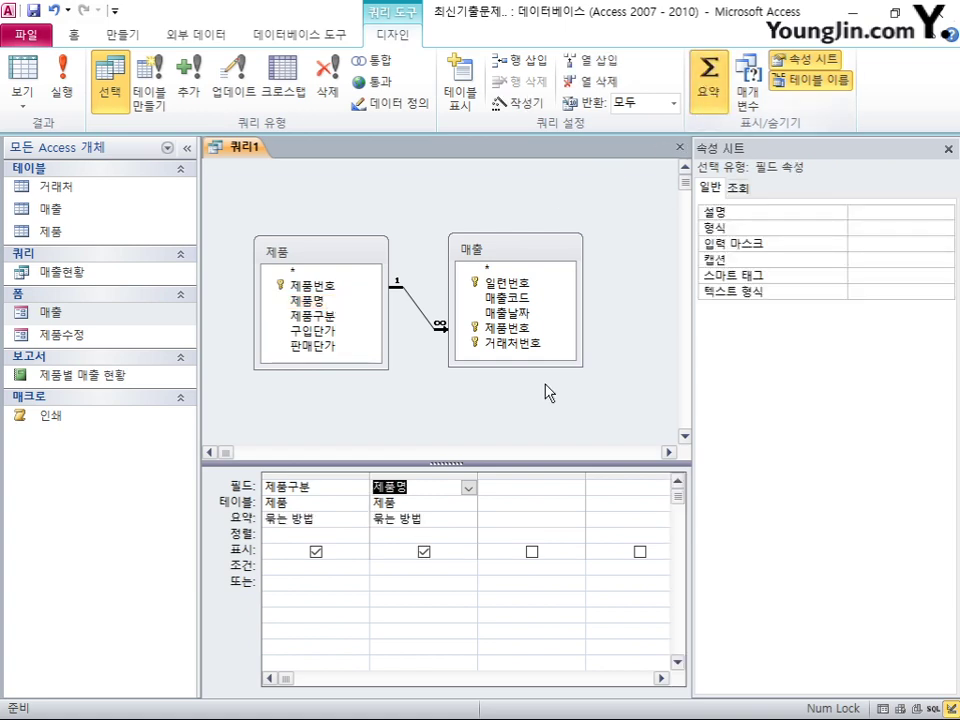
pyautogui.click(440, 519)
pyautogui.click(468, 519)
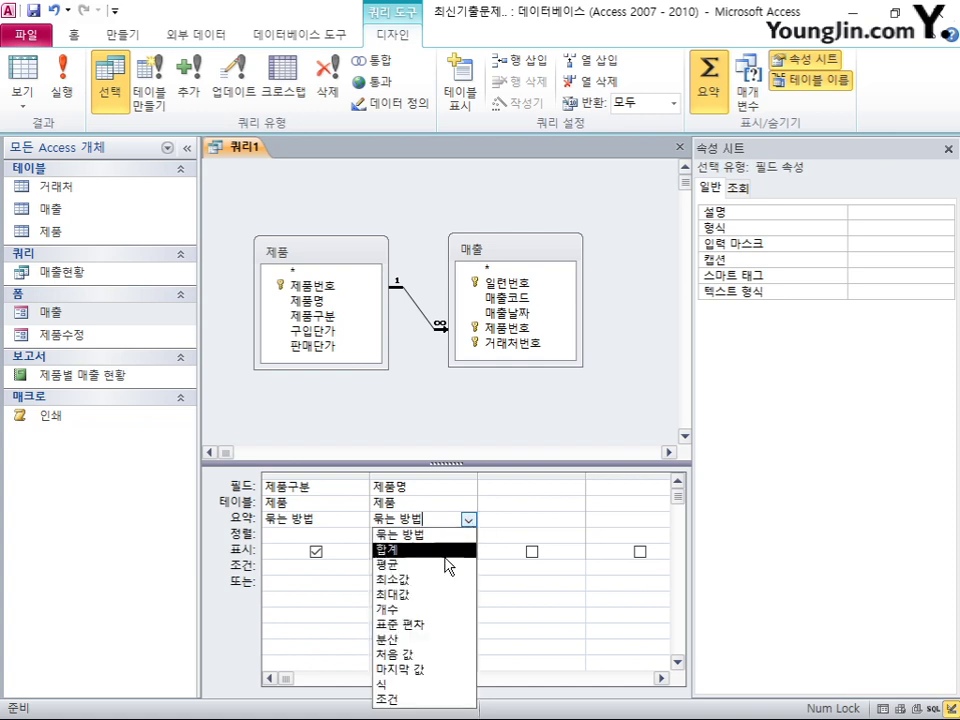
pyautogui.click(431, 609)
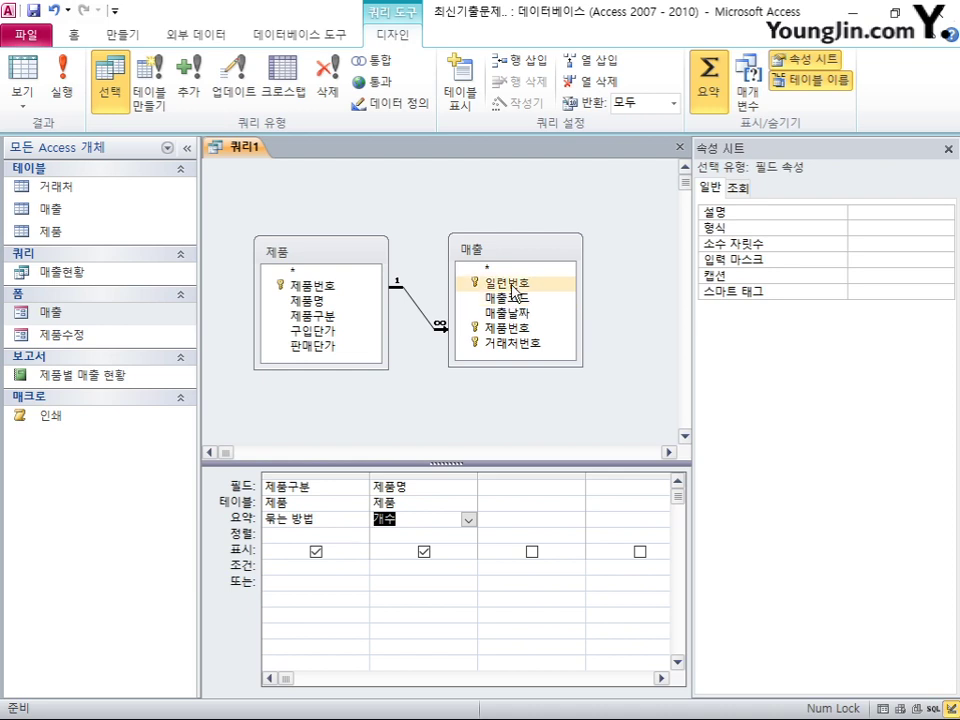
# - Add the 매출 table's 제품번호 field to the query with the criterion Is Null
pyautogui.doubleClick(515, 328)
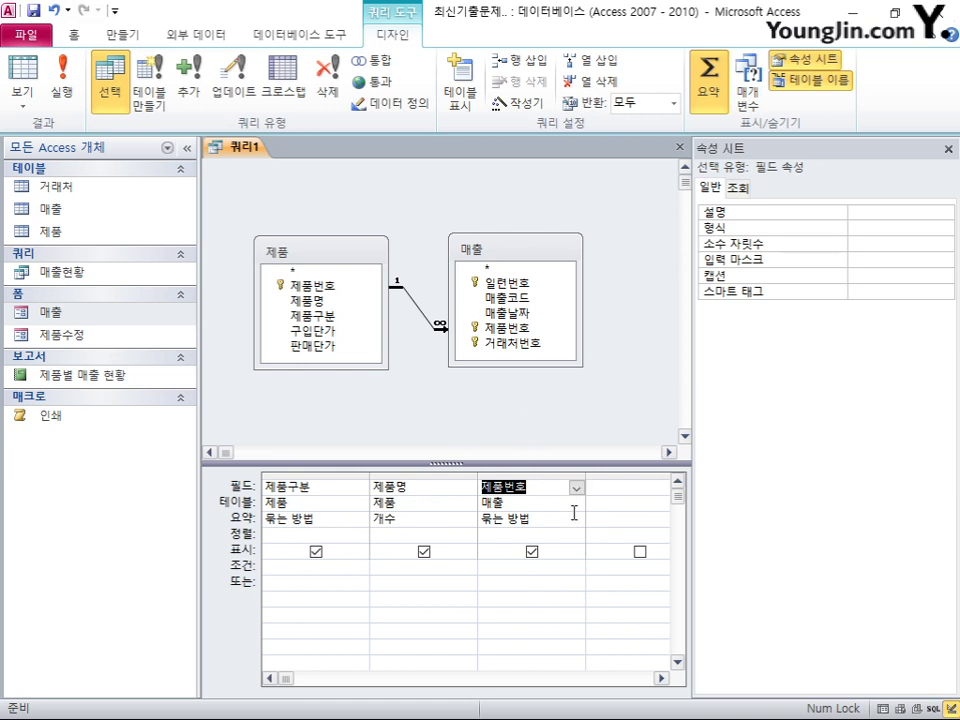
pyautogui.click(526, 572)
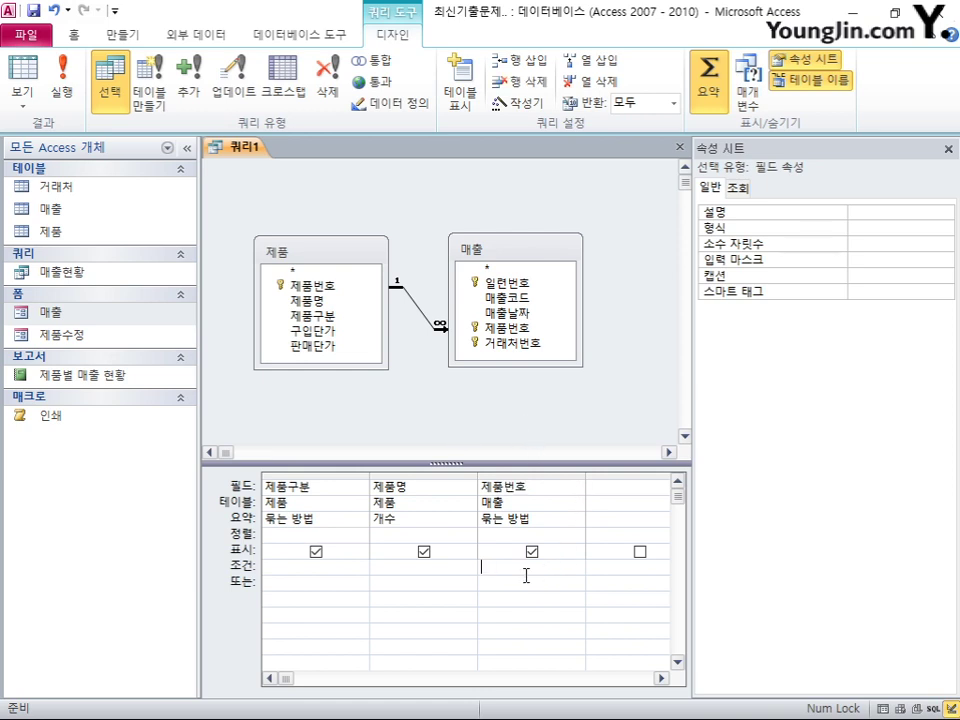
pyautogui.write('is null')
# - Give the 제품명 count the alias 개수 and the 제품번호 column the alias 매출제품, and run the query
pyautogui.click(377, 486)
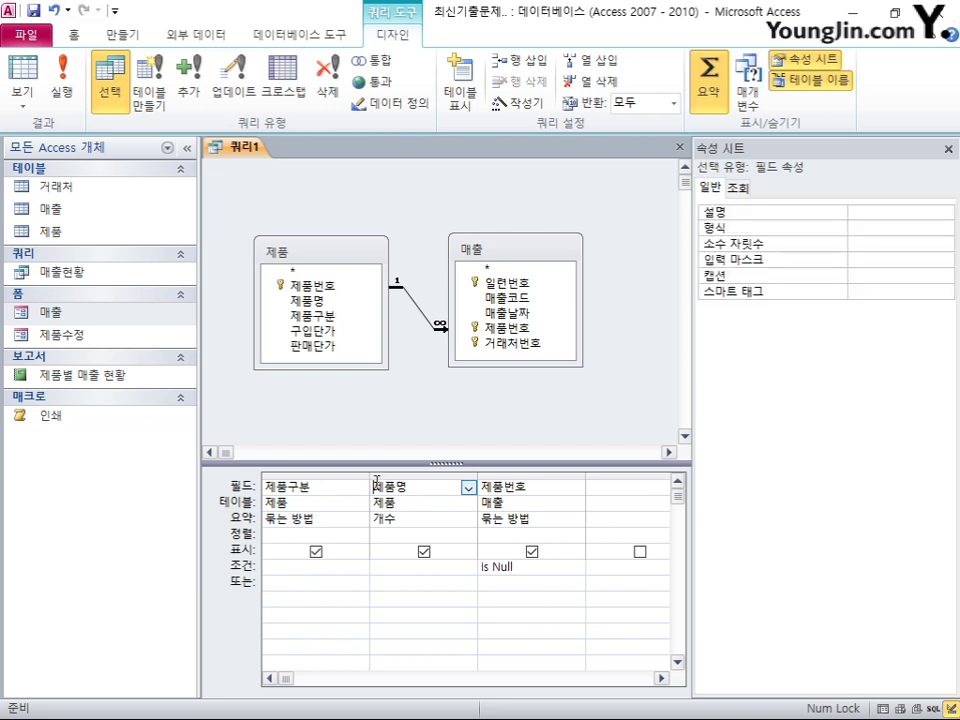
pyautogui.write('개수:')
pyautogui.click(61, 78)
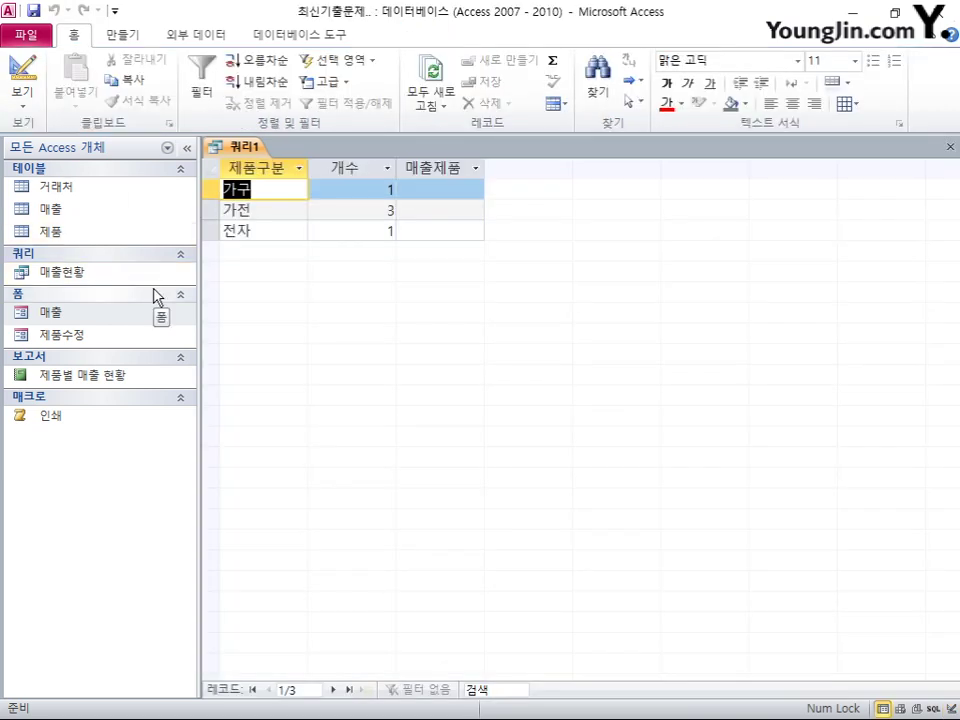
# - Close the query and save it under the name 떨이목록
pyautogui.click(950, 147)
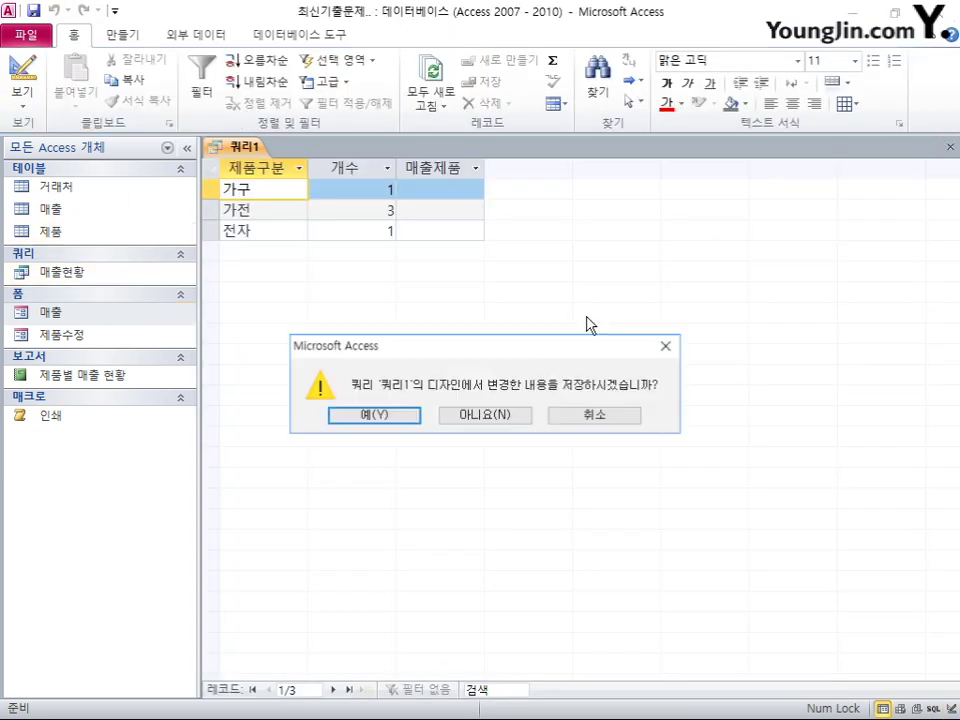
pyautogui.click(396, 420)
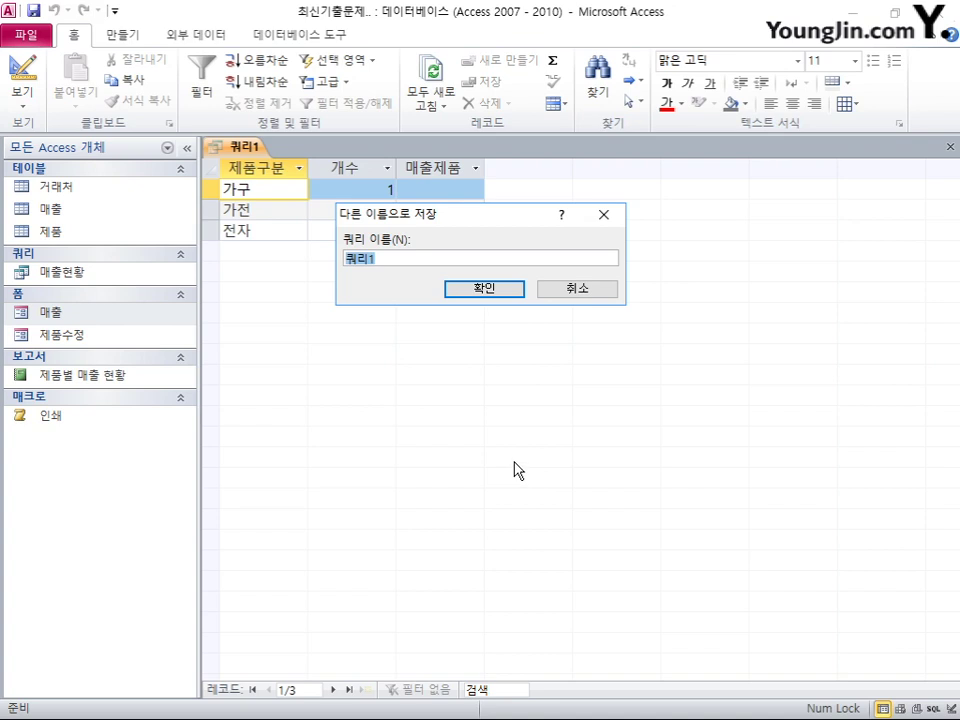
pyautogui.write('떨이목록')
pyautogui.press('Return')
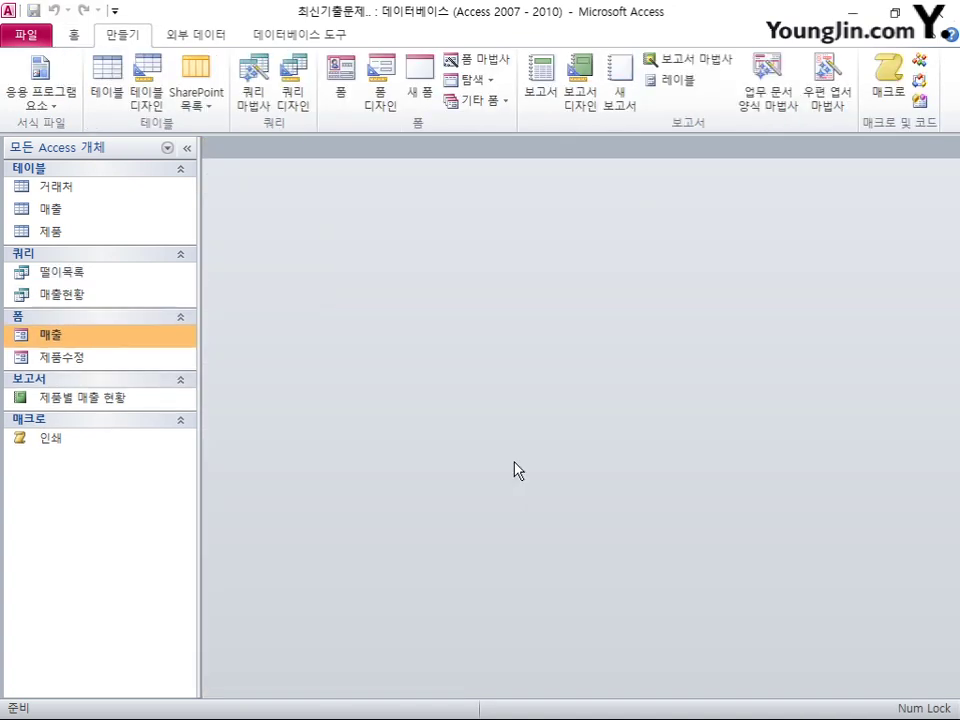
# - Open the 매출 form in design view and create an On Click event procedure for the txt_제품명 text box
pyautogui.rightClick(95, 338)
pyautogui.click(157, 396)
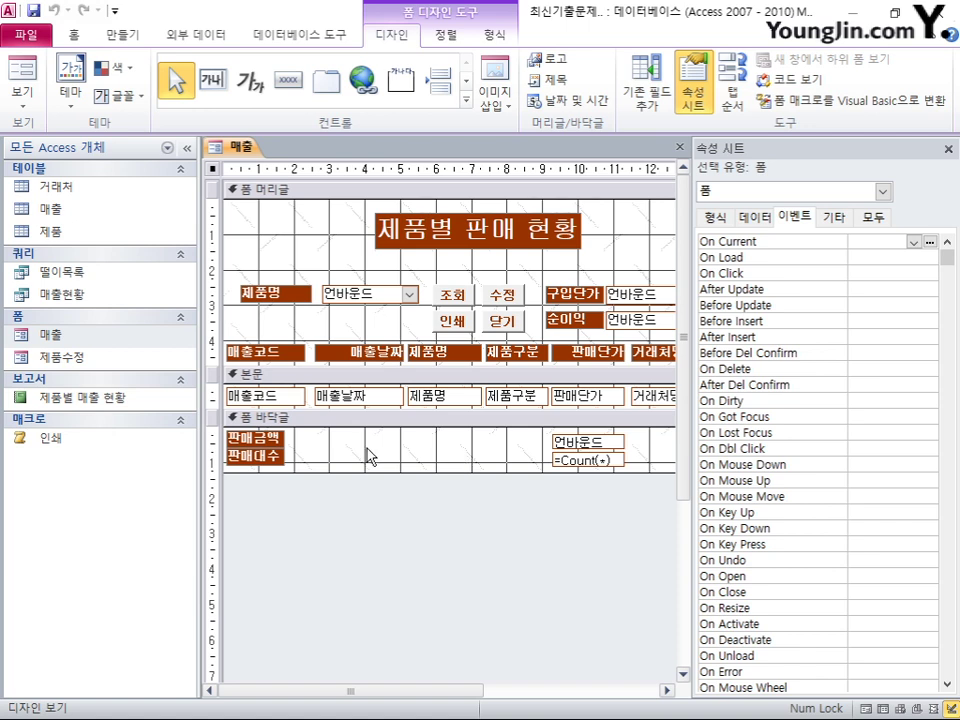
pyautogui.click(882, 192)
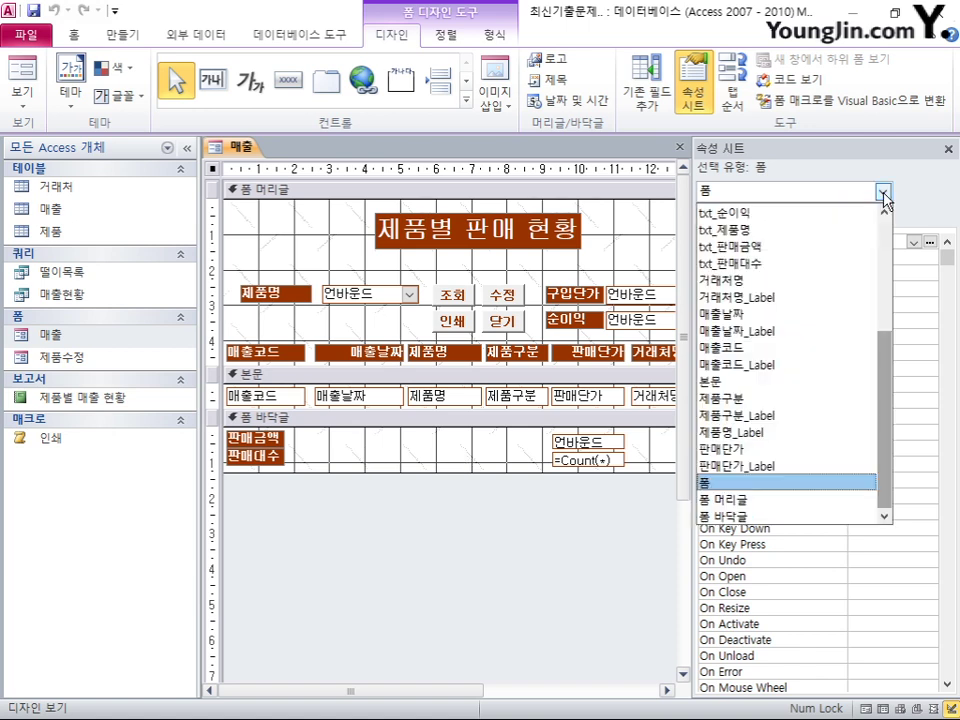
pyautogui.click(855, 229)
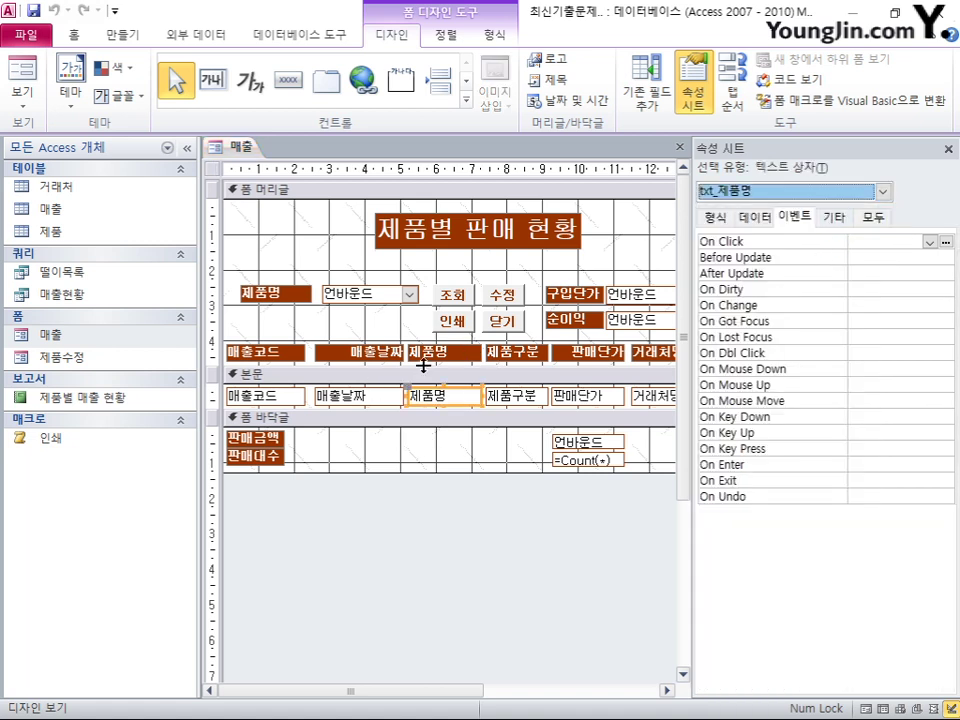
pyautogui.click(929, 242)
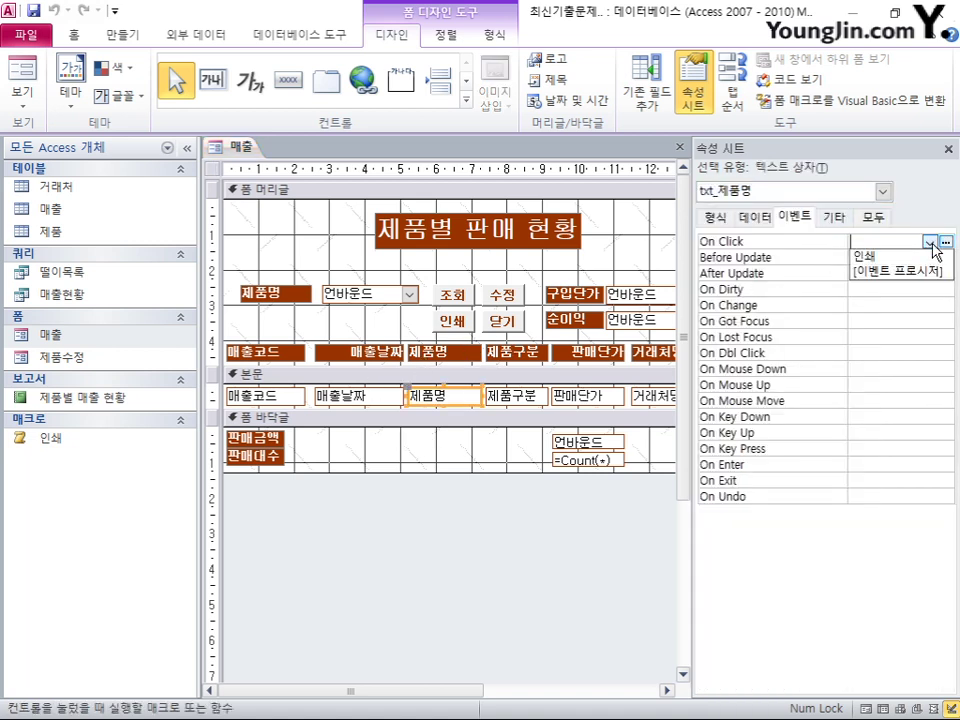
pyautogui.click(912, 271)
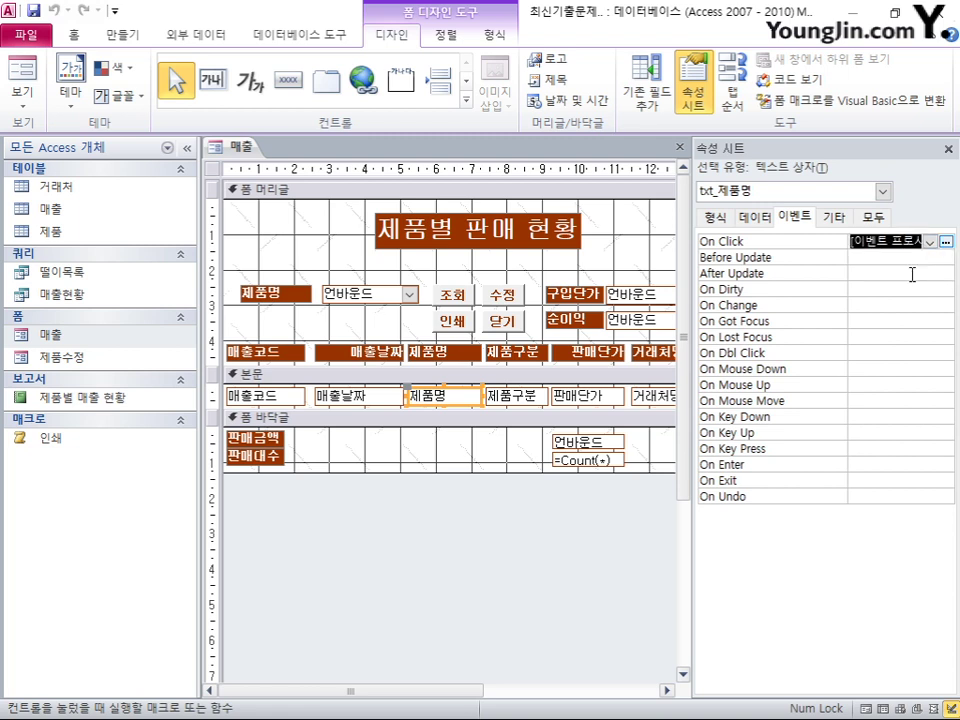
pyautogui.click(946, 242)
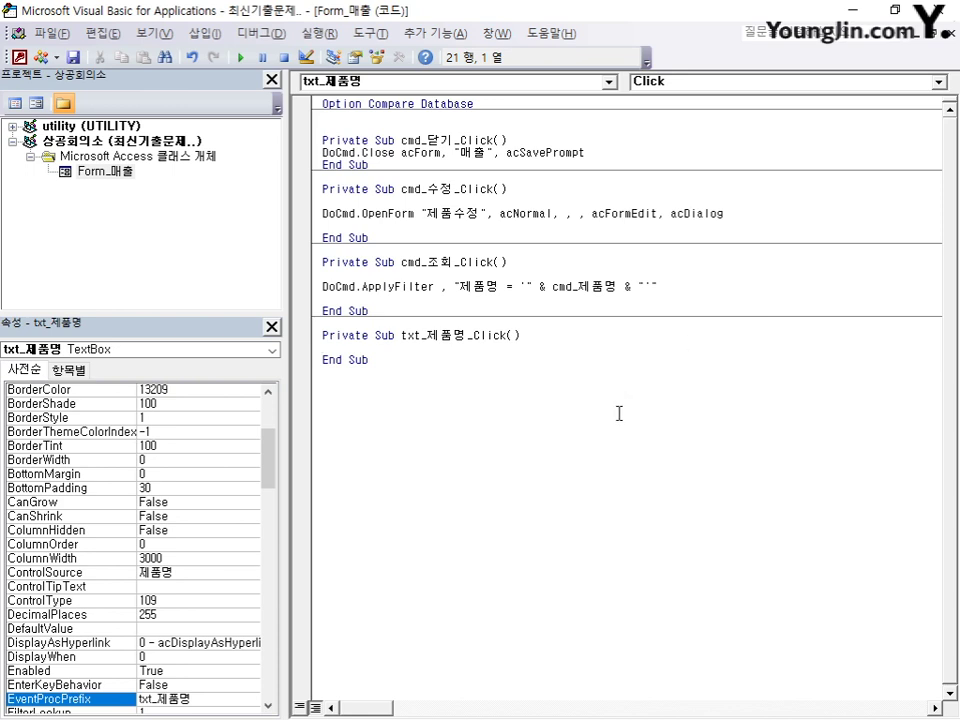
# - Write the statement txt_구입단가 = 구입단가 inside the txt_제품명_Click procedure
pyautogui.press('Return')
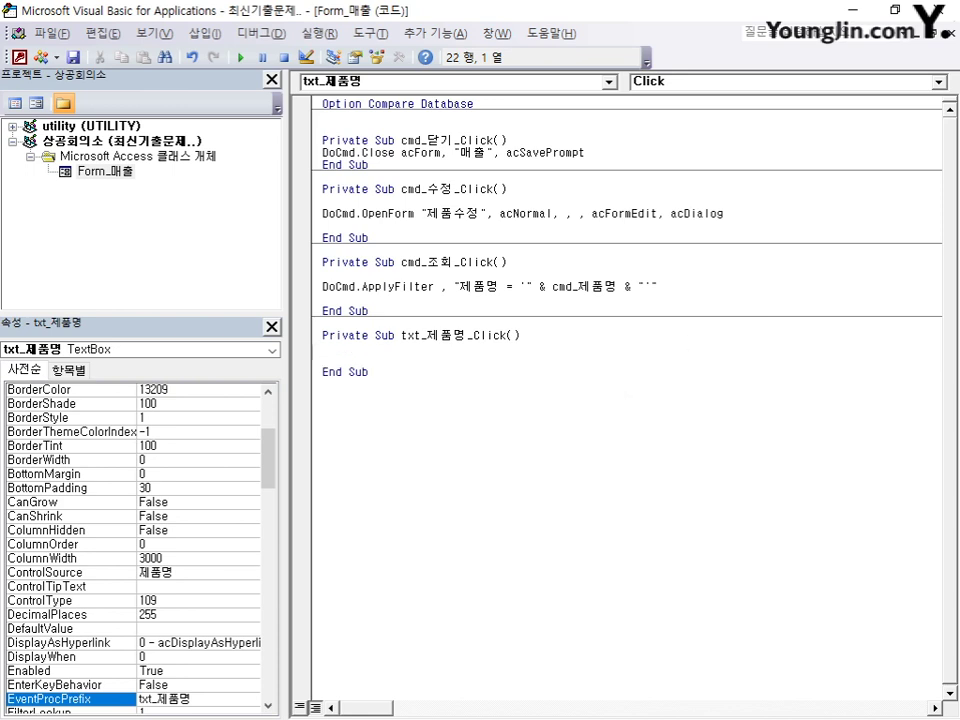
pyautogui.press('Up')
pyautogui.press('Down')
pyautogui.press('Return')
pyautogui.press('Up')
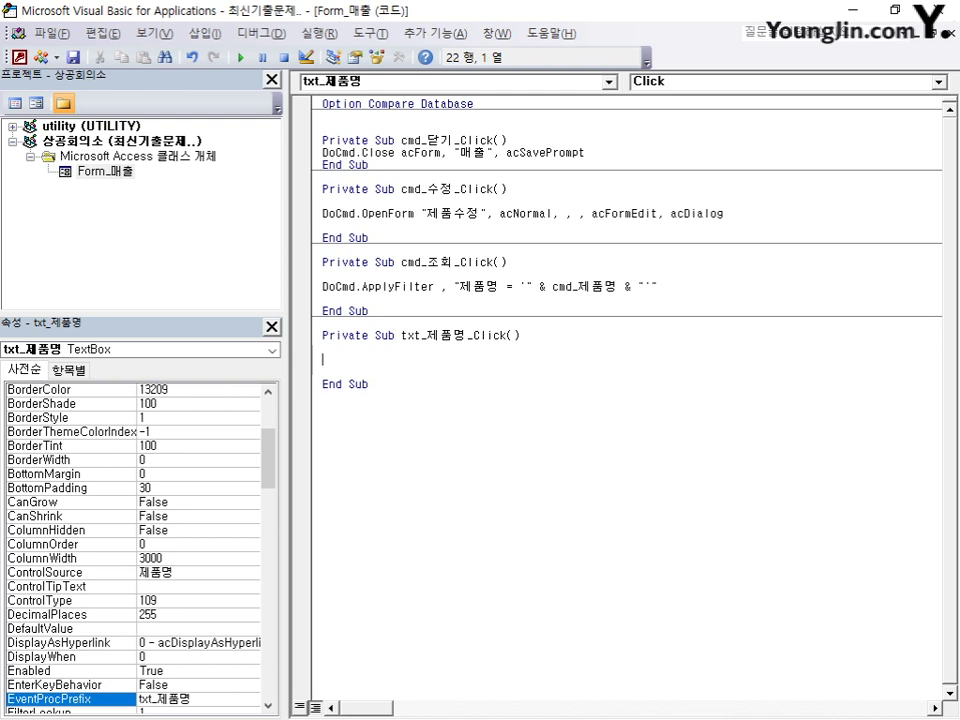
pyautogui.write('txt')
pyautogui.write('_구입단가')
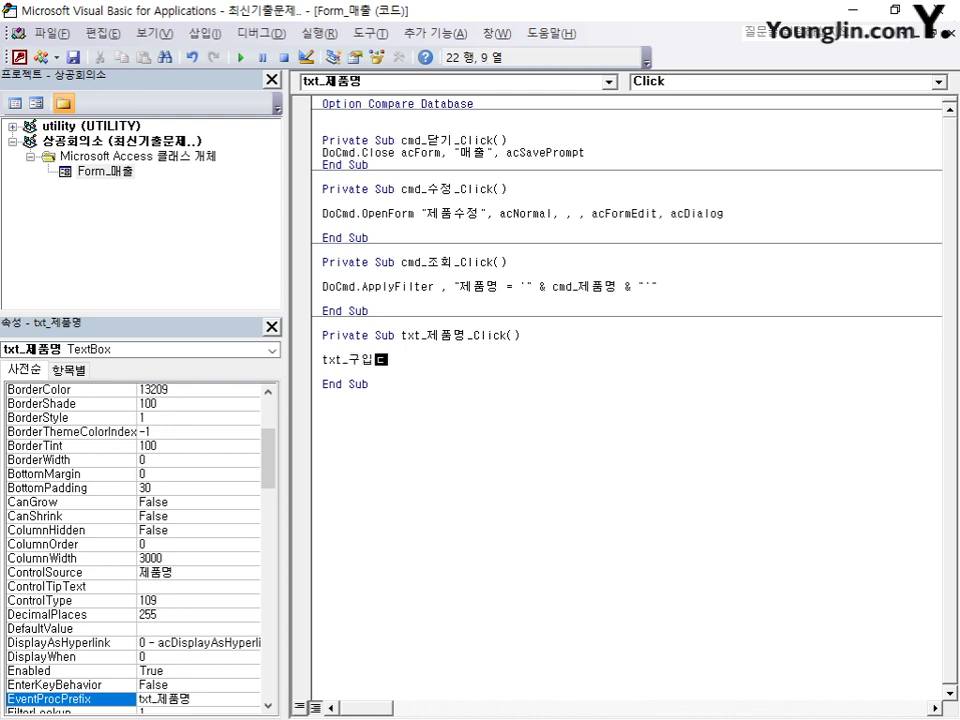
pyautogui.write(' = rndlqek')
pyautogui.press('BackSpace')
pyautogui.press('BackSpace')
pyautogui.press('BackSpace')
pyautogui.press('BackSpace')
pyautogui.press('BackSpace')
pyautogui.press('BackSpace')
pyautogui.press('BackSpace')
pyautogui.press('Hangul')
pyautogui.write('ㄱndlqeksrk')
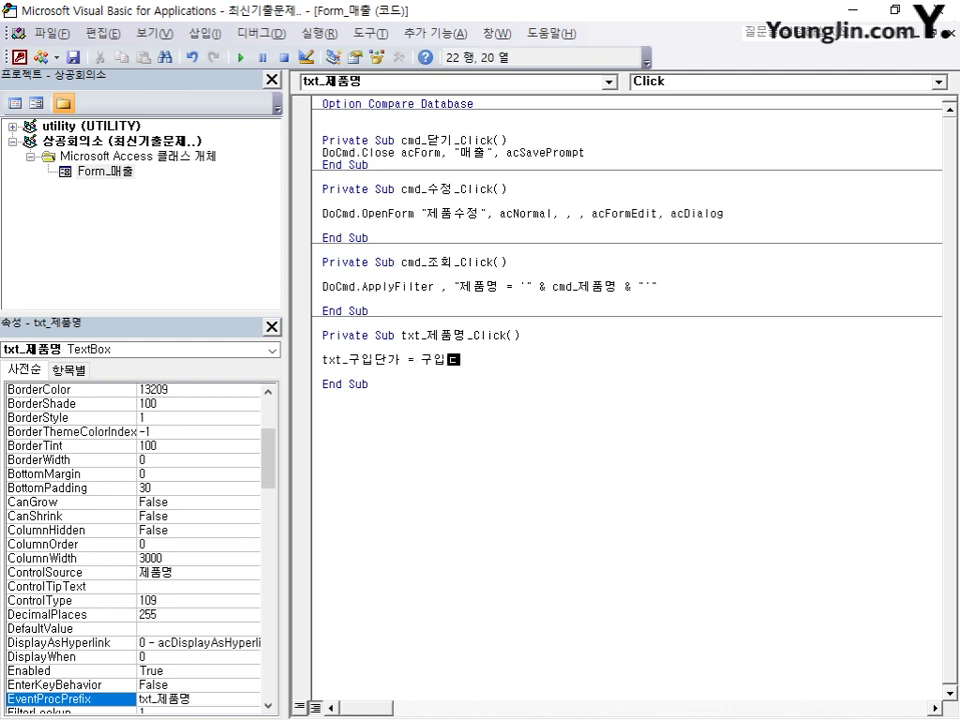
pyautogui.press('Return')
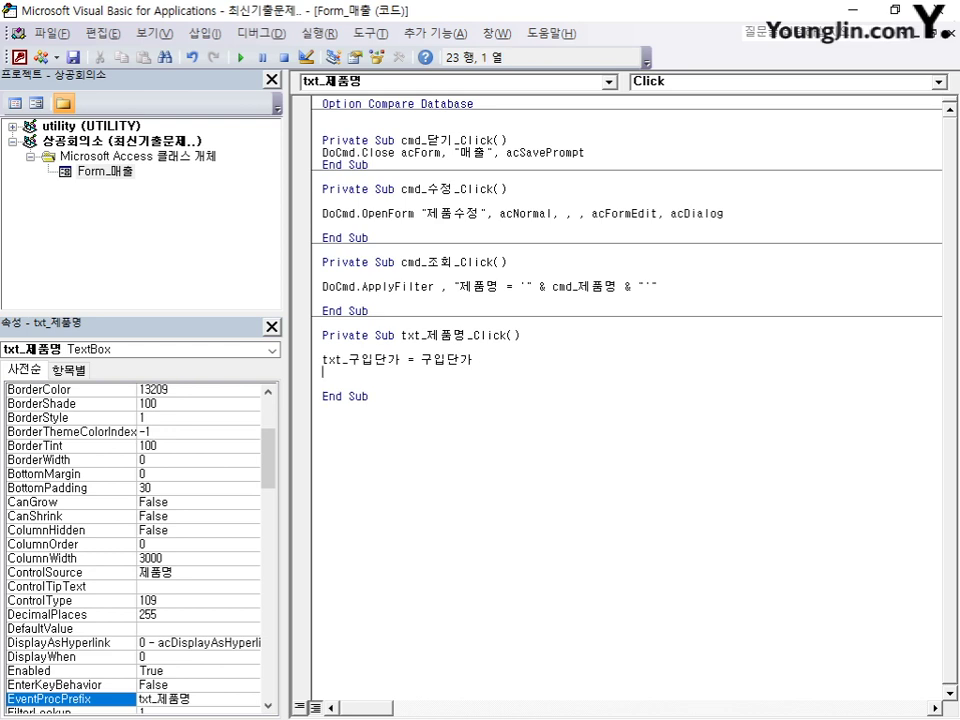
# - Add the statement txt_순이익 = 판매단가 - 구입단가 to the txt_제품명_Click procedure
pyautogui.write('txt')
pyautogui.write('_tnsdl')
pyautogui.write('r =')
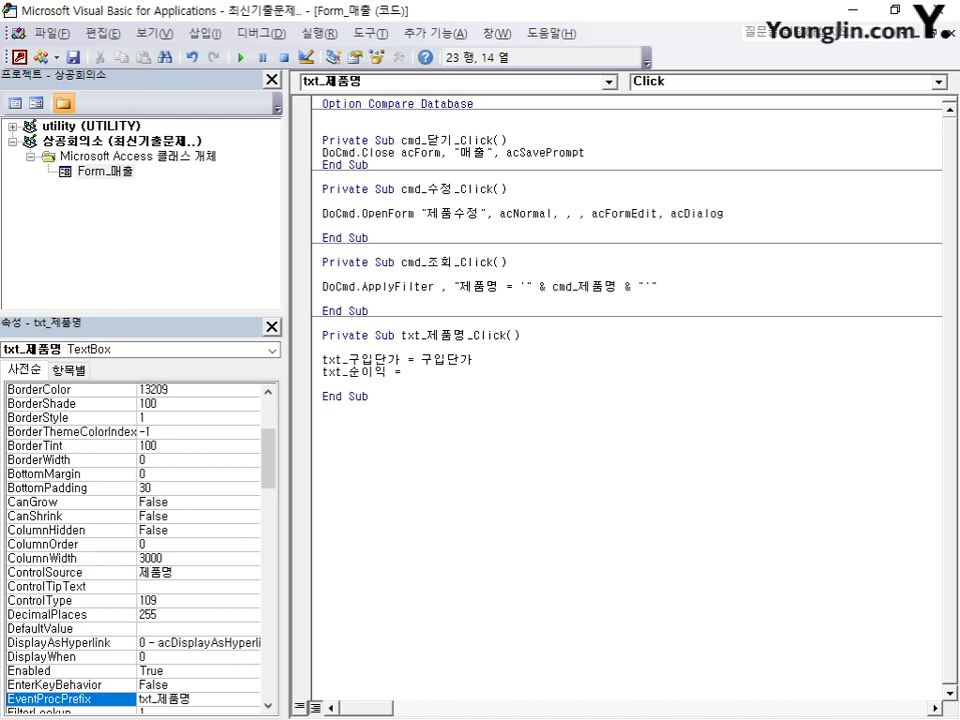
pyautogui.write('판매단가 - 구입단가')
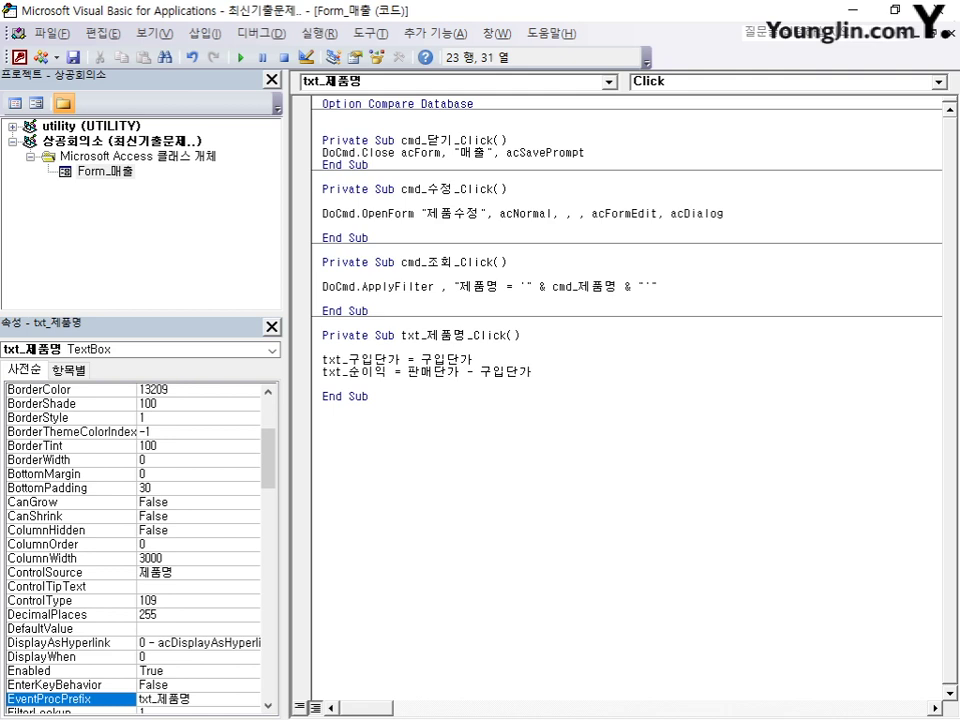
pyautogui.click(501, 431)
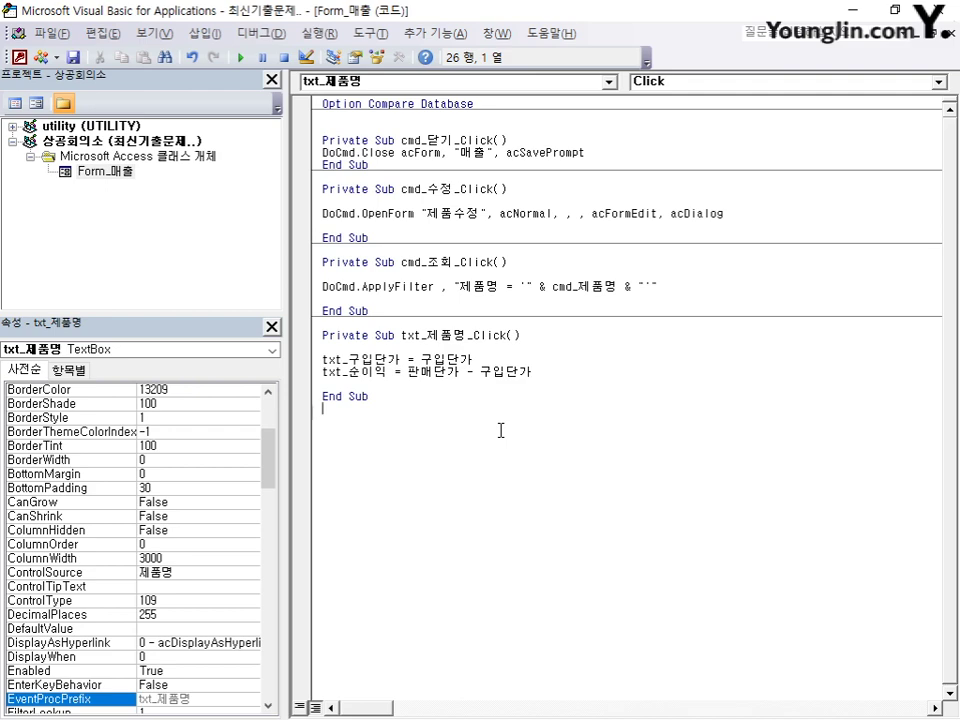
# - Close the code editor and the 매출 form, saving the form's changes
pyautogui.click(940, 12)
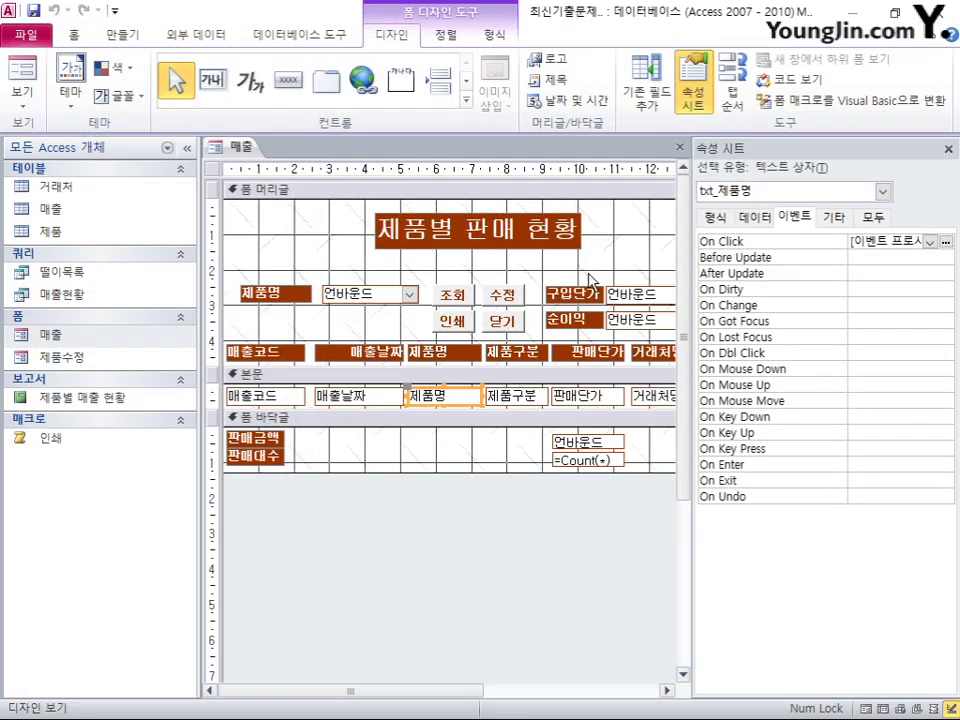
pyautogui.click(681, 147)
pyautogui.click(399, 419)
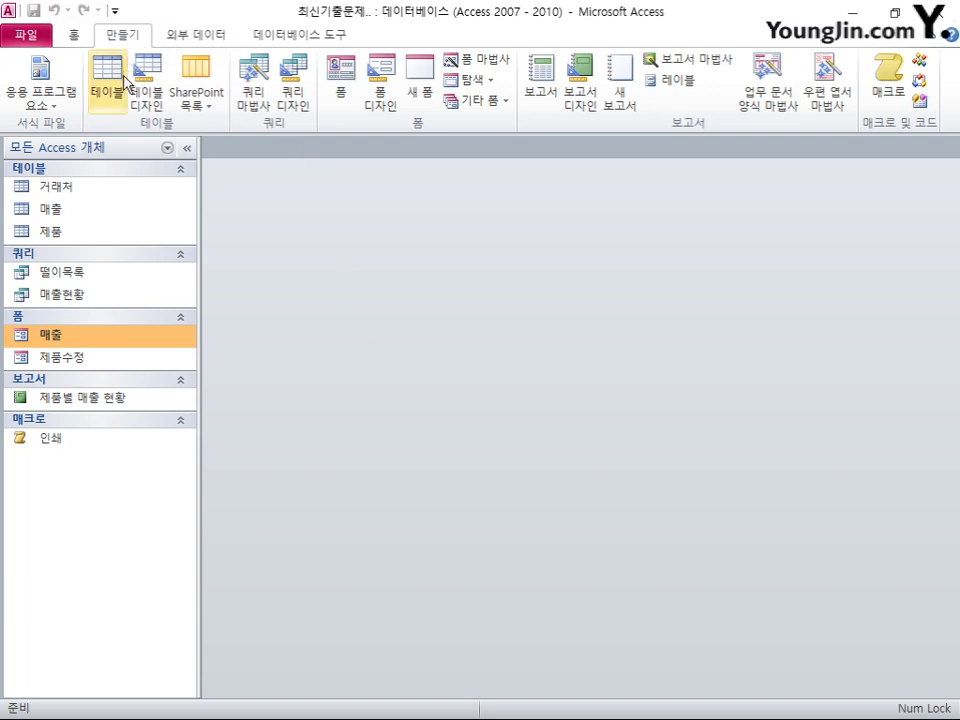
# - Create a new query in design view based on the 제품 table
pyautogui.click(293, 85)
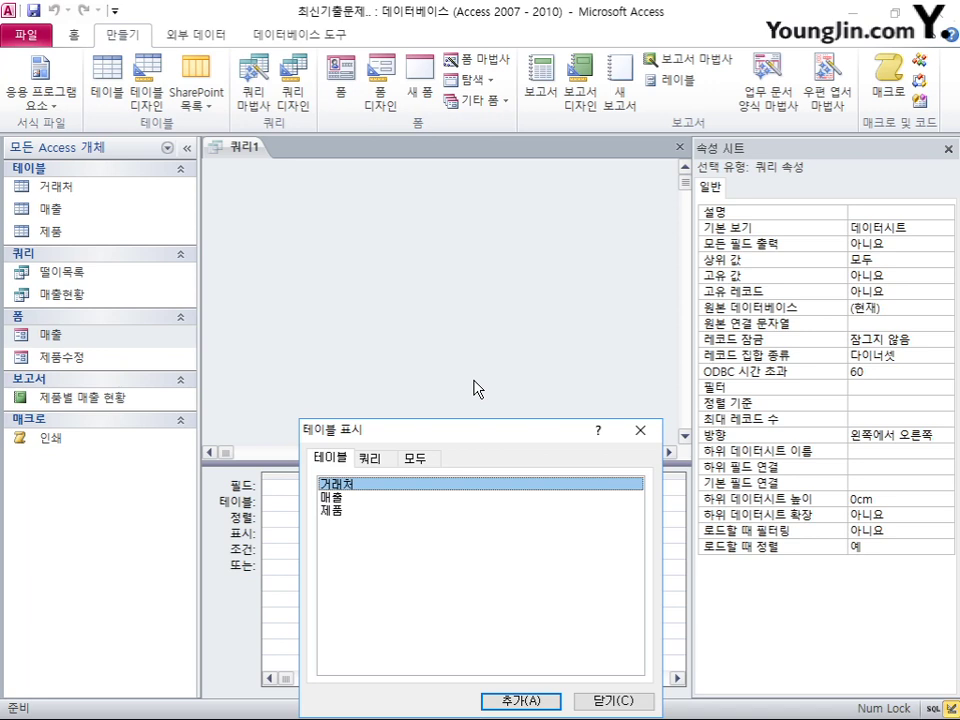
pyautogui.doubleClick(355, 511)
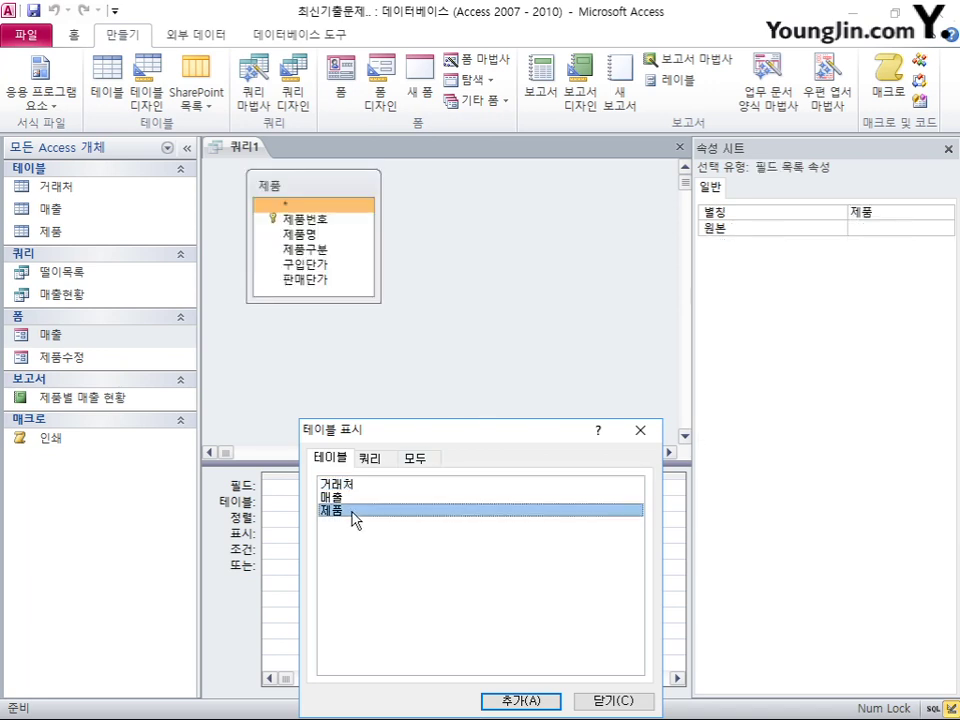
pyautogui.click(612, 701)
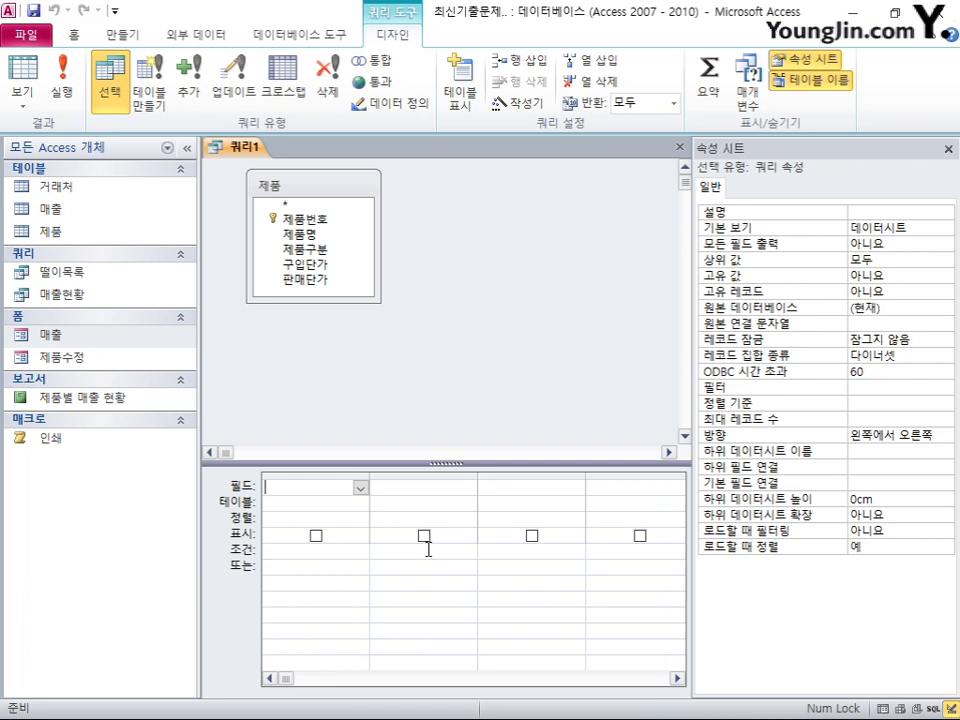
# - Add the 제품번호, 제품명 and 구입단가 fields of the 제품 table to the query
pyautogui.doubleClick(322, 225)
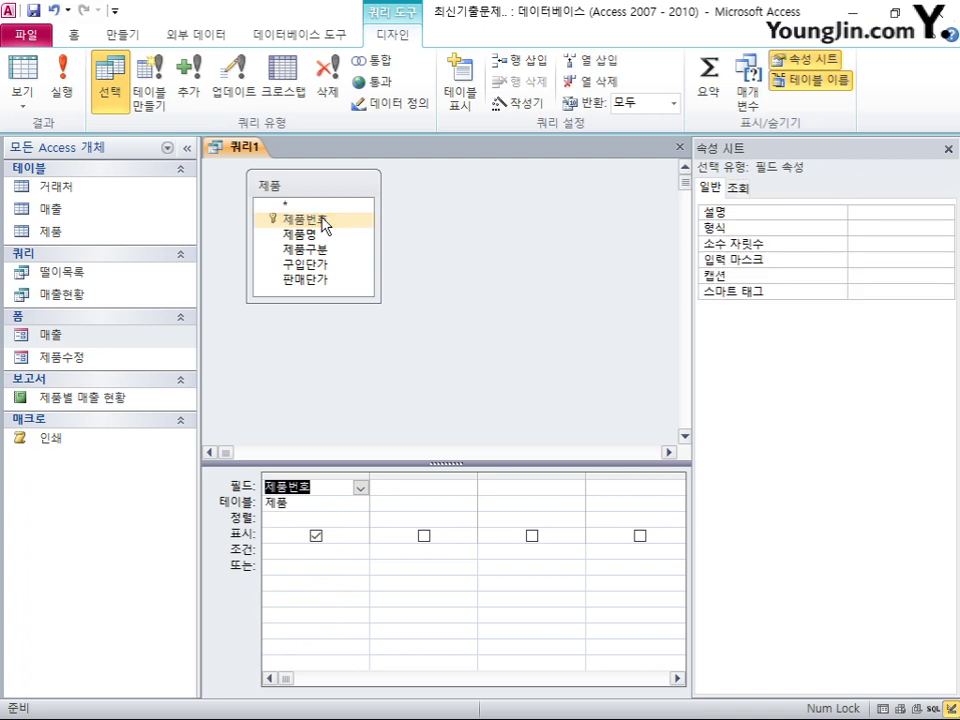
pyautogui.doubleClick(318, 240)
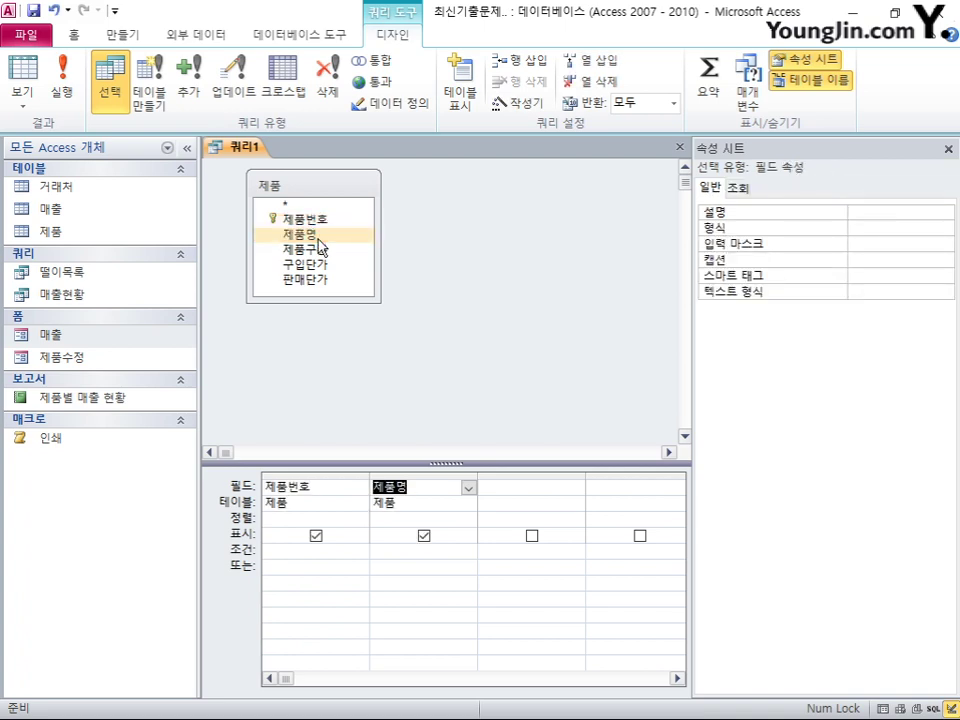
pyautogui.click(318, 265)
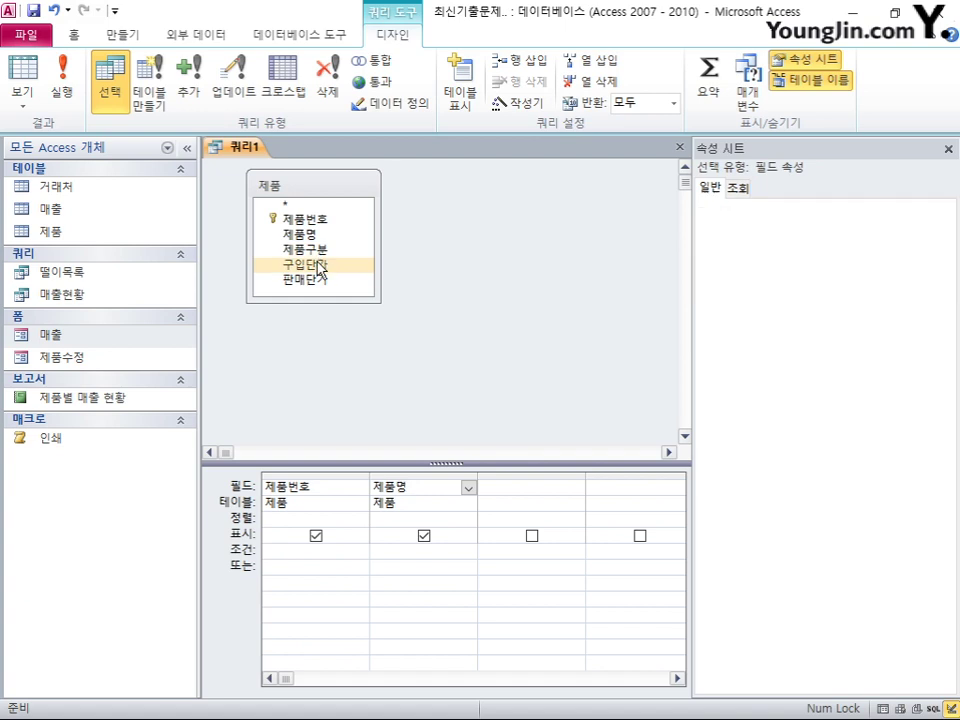
pyautogui.doubleClick(318, 265)
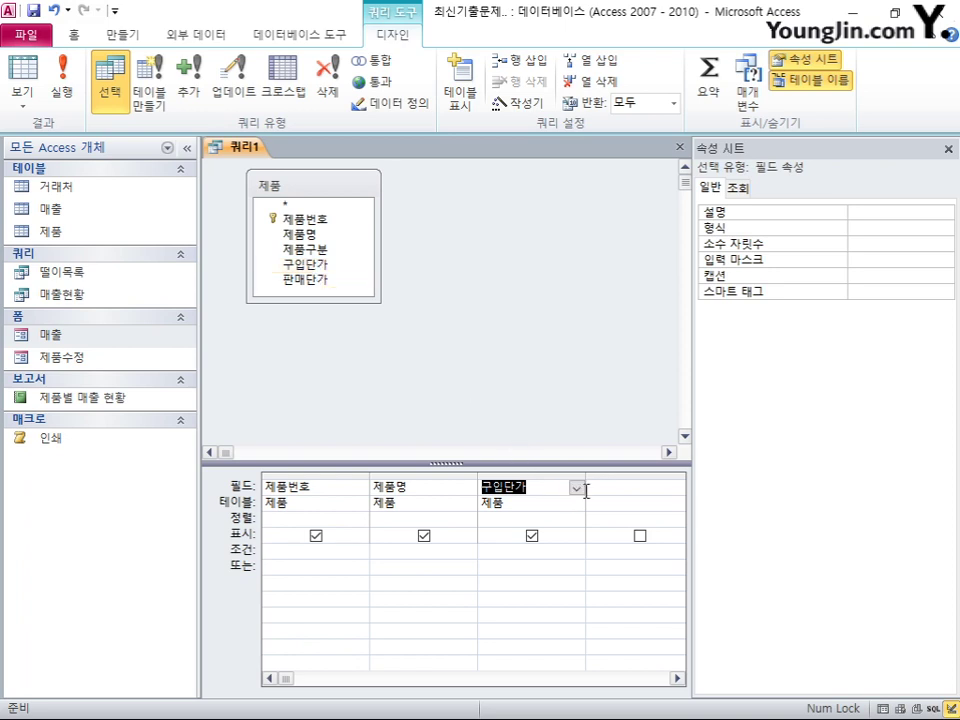
# - Add the calculated field 기준단가: IIf([구입단가]>=650000,"보류","구매") in the column after 구입단가
pyautogui.click(622, 489)
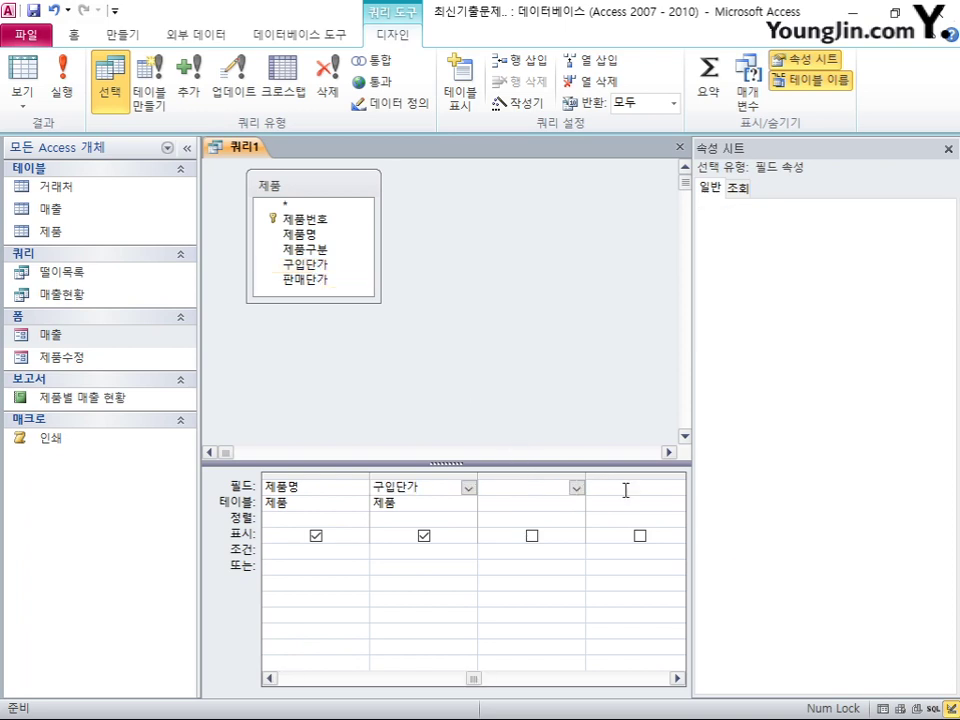
pyautogui.rightClick(524, 490)
pyautogui.click(590, 656)
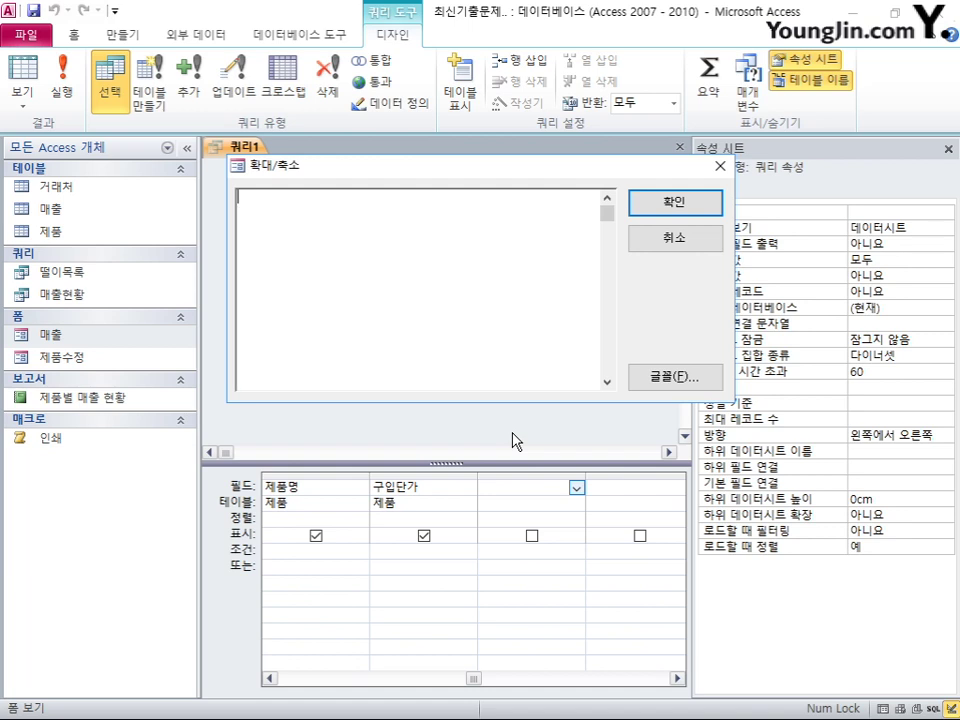
pyautogui.write('기준')
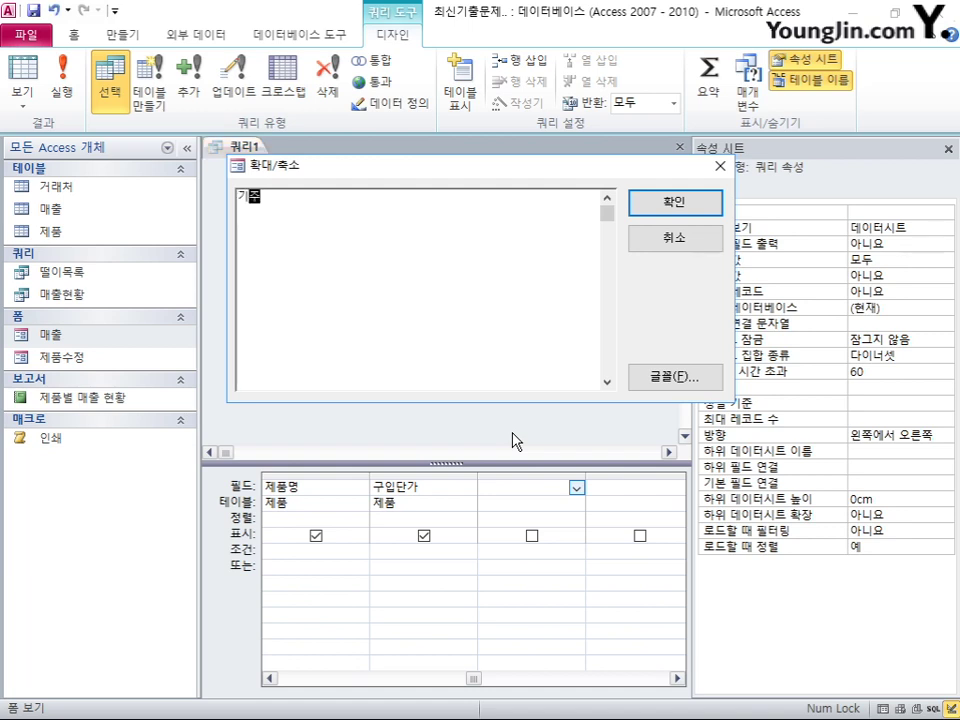
pyautogui.write('단가:')
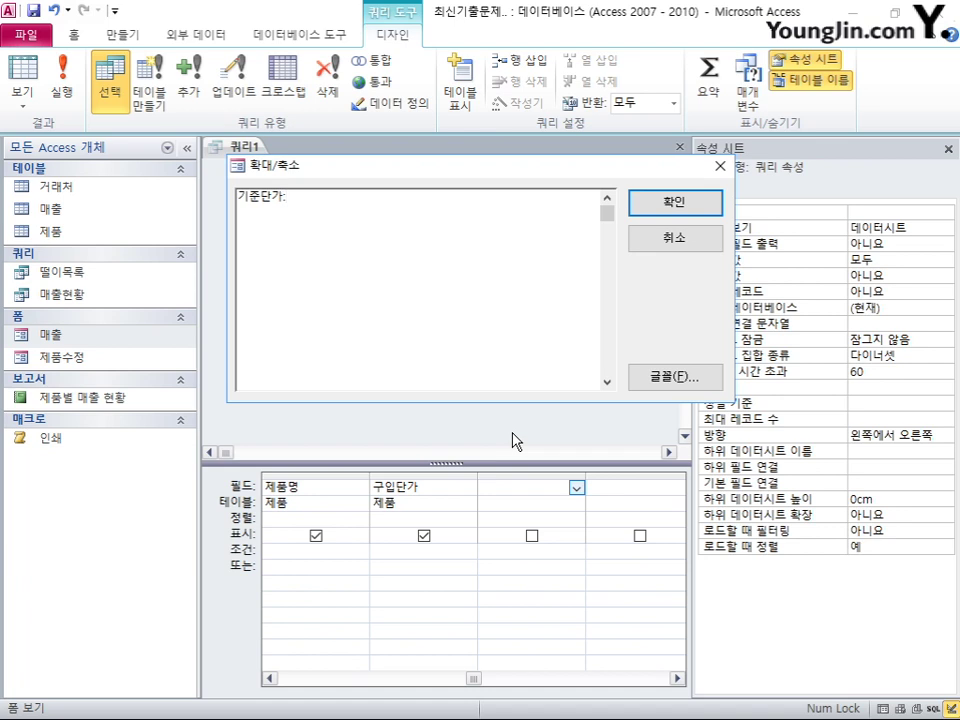
pyautogui.write(' [')
pyautogui.press('BackSpace')
pyautogui.write('iif([구입단가]')
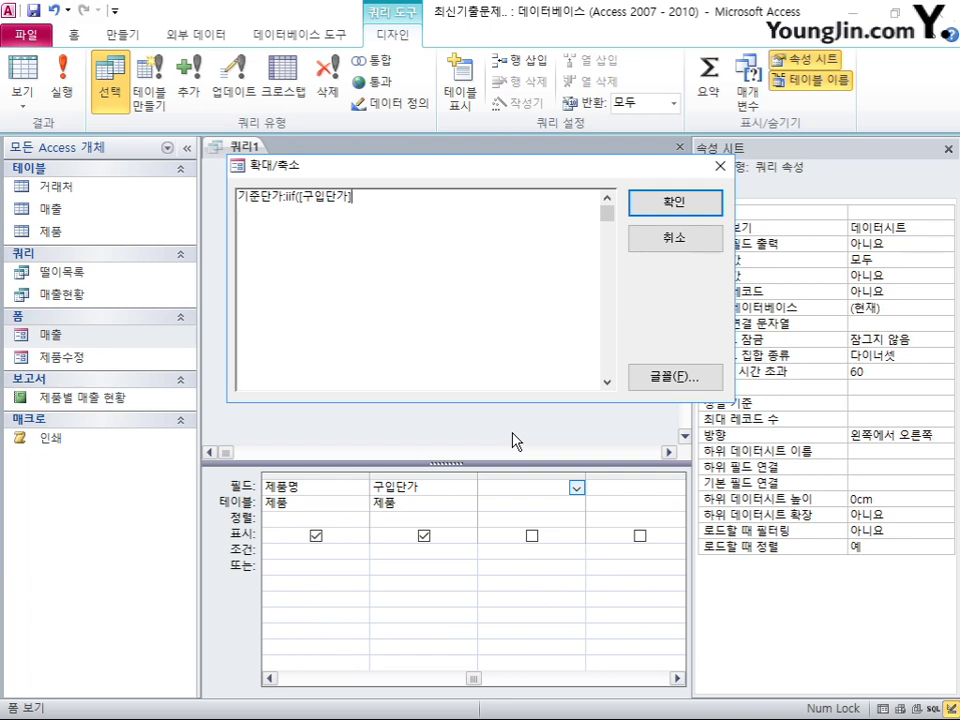
pyautogui.write('>=')
pyautogui.write('650000,"보류","')
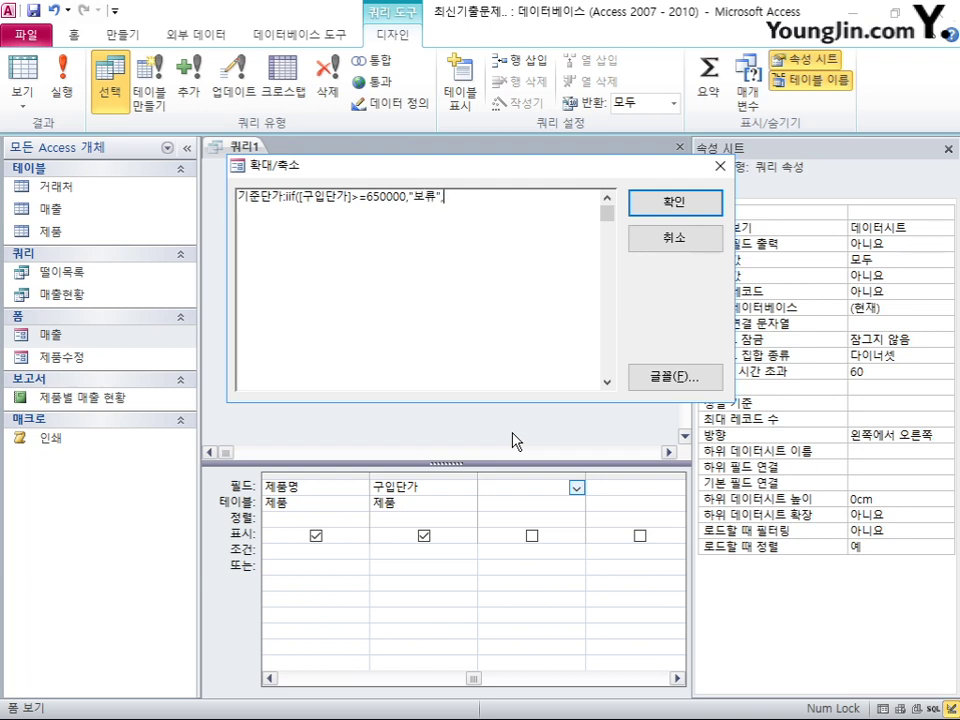
pyautogui.write('구매")')
pyautogui.click(674, 204)
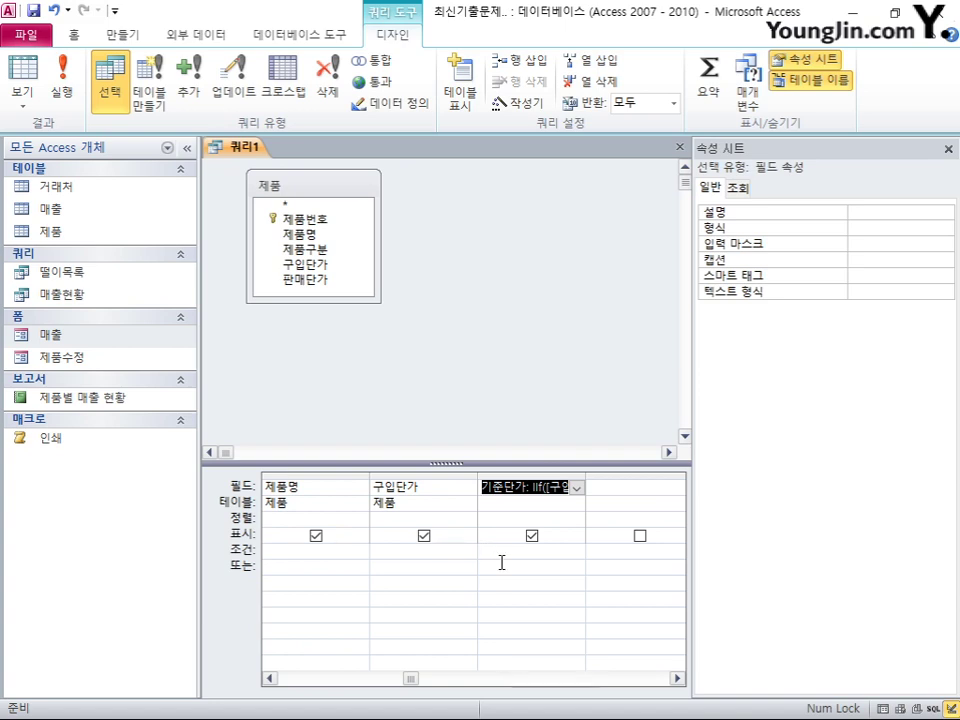
# - Set the 제품명 criterion to Like "*" & [제품명 일부만 입력해도 조회가능] & "*"
pyautogui.moveTo(420, 681); pyautogui.dragTo(352, 695)
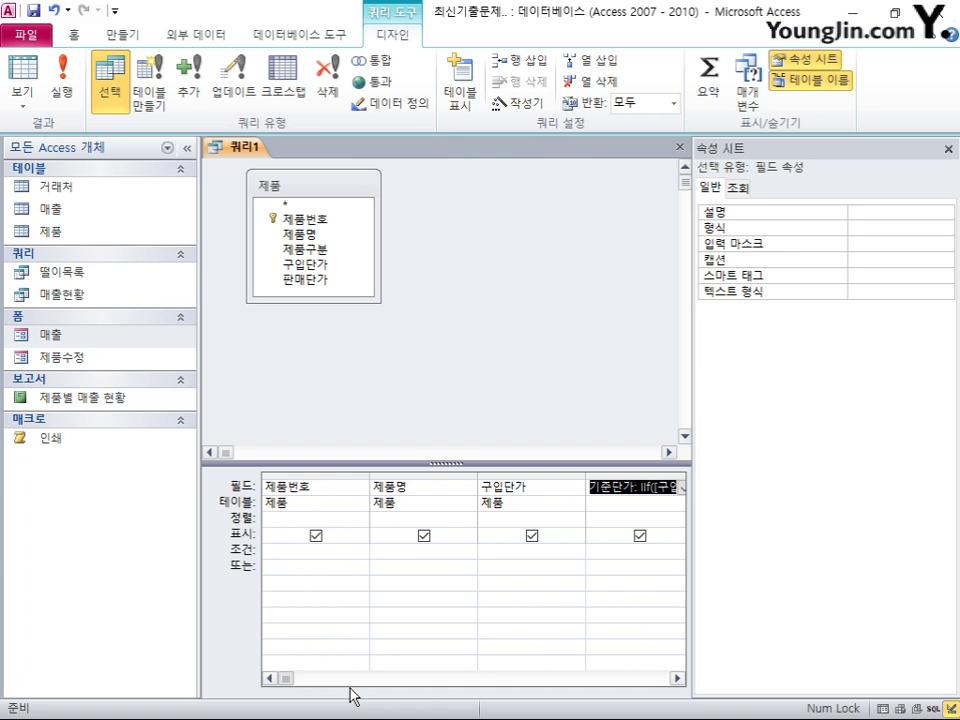
pyautogui.click(387, 549)
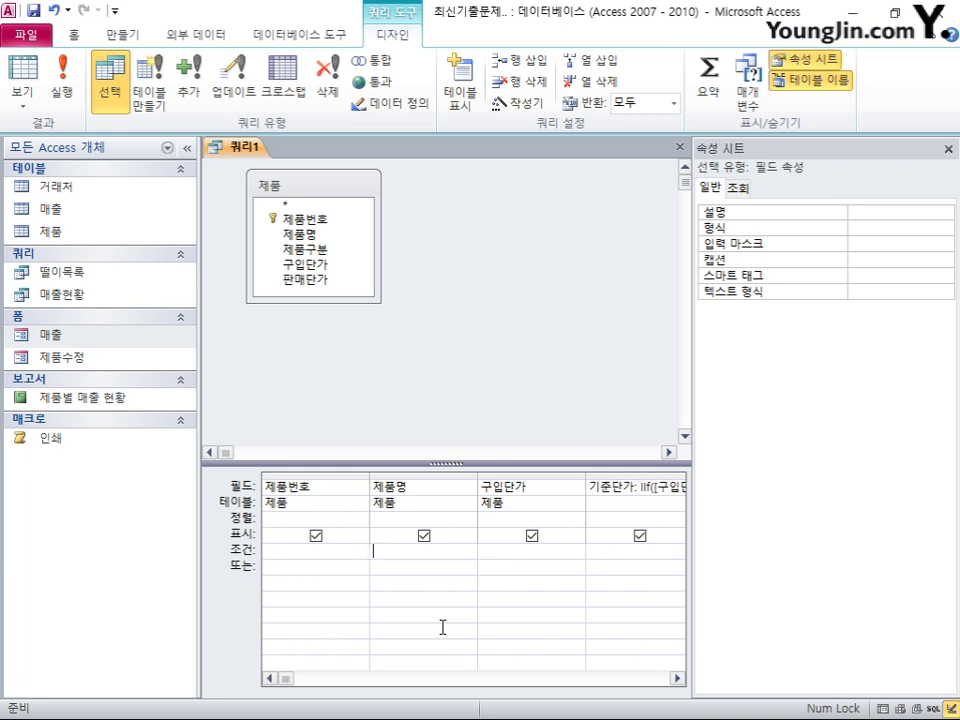
pyautogui.write('Like')
pyautogui.write('"')
pyautogui.write('*"')
pyautogui.write(' &')
pyautogui.write(' [제품')
pyautogui.write('명 일부')
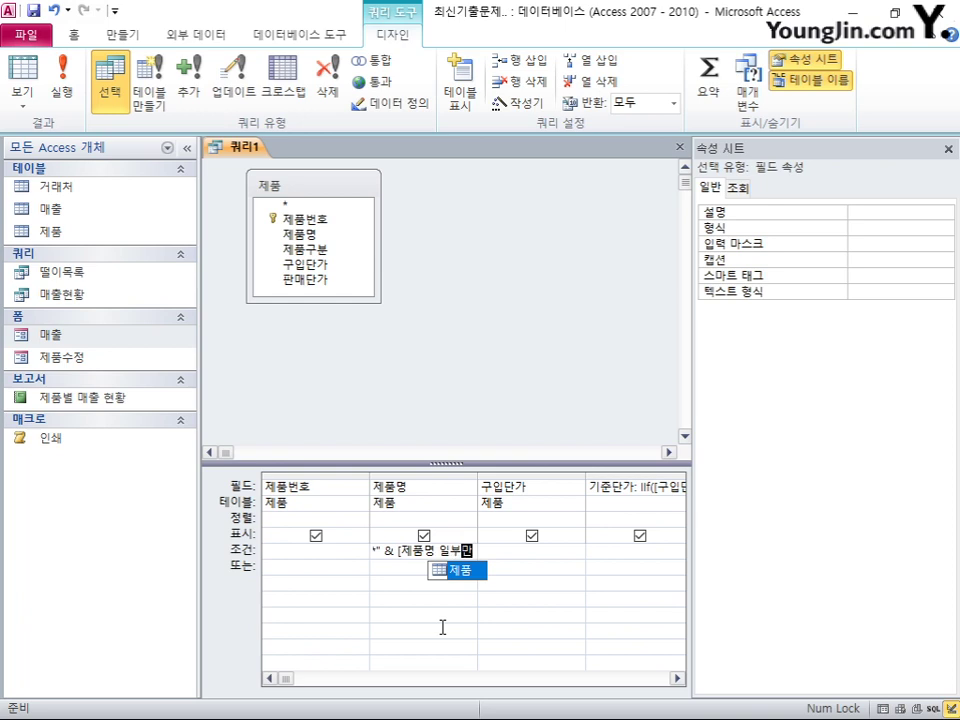
pyautogui.write('만 입력')
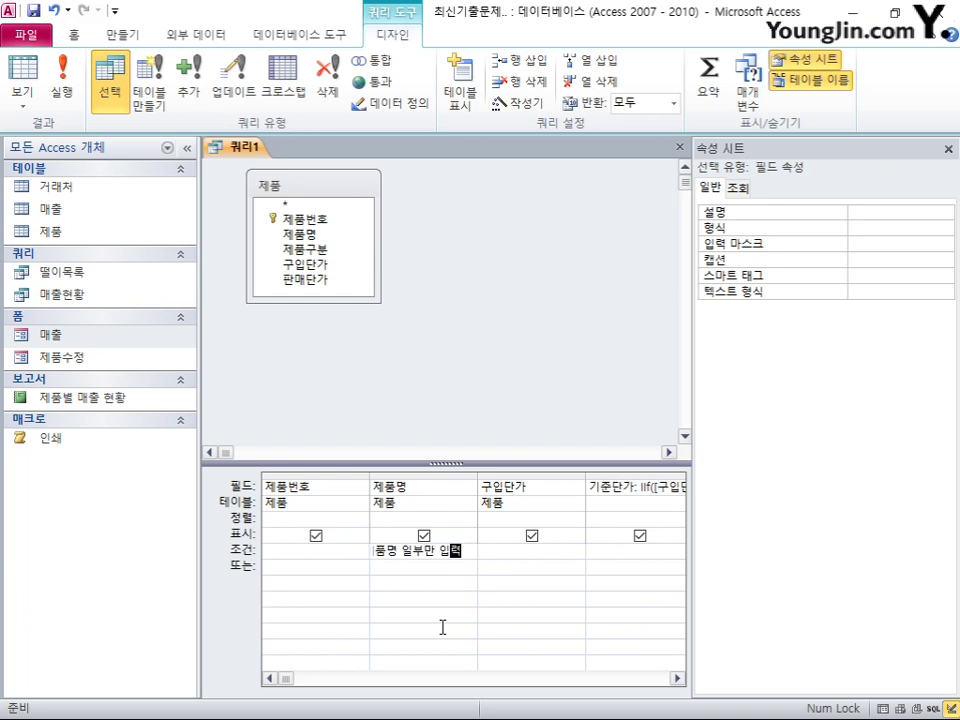
pyautogui.write('해도 조회')
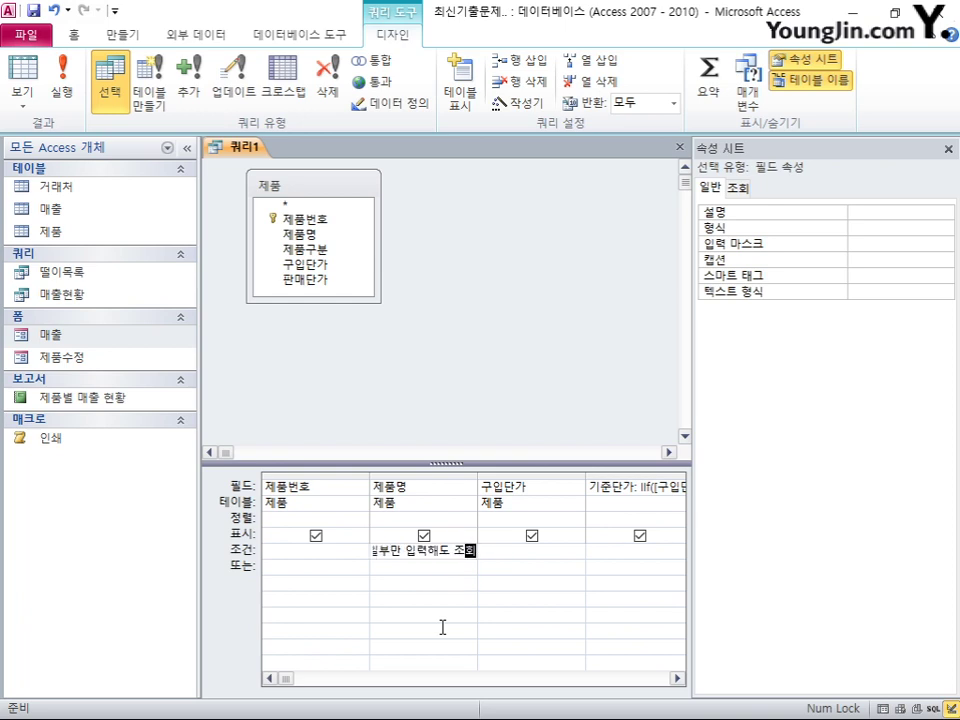
pyautogui.write('가능')
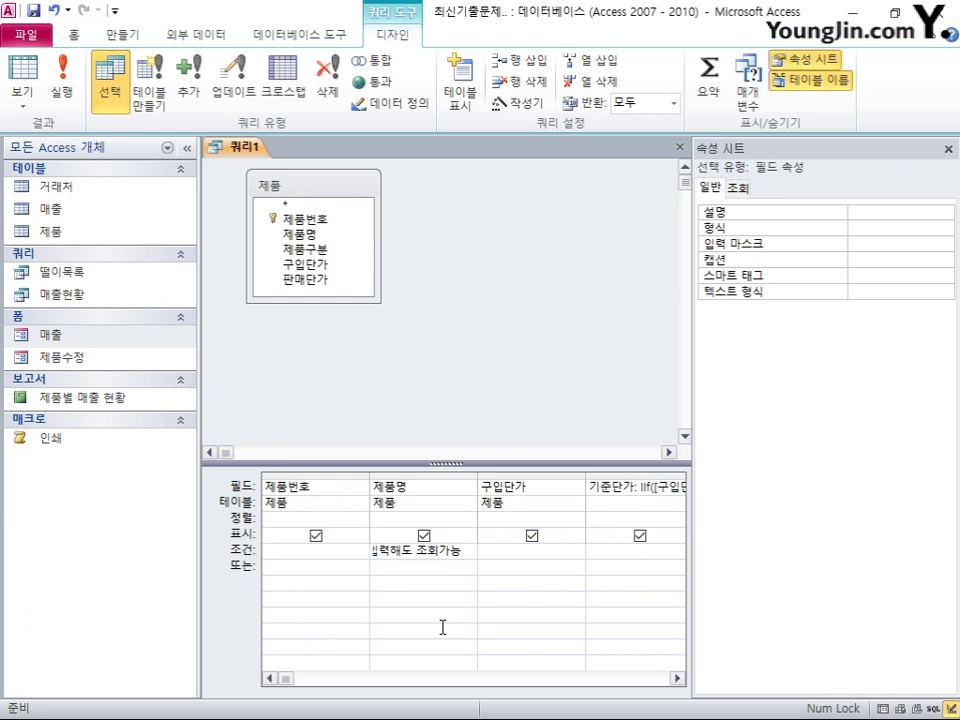
pyautogui.write('] & "')
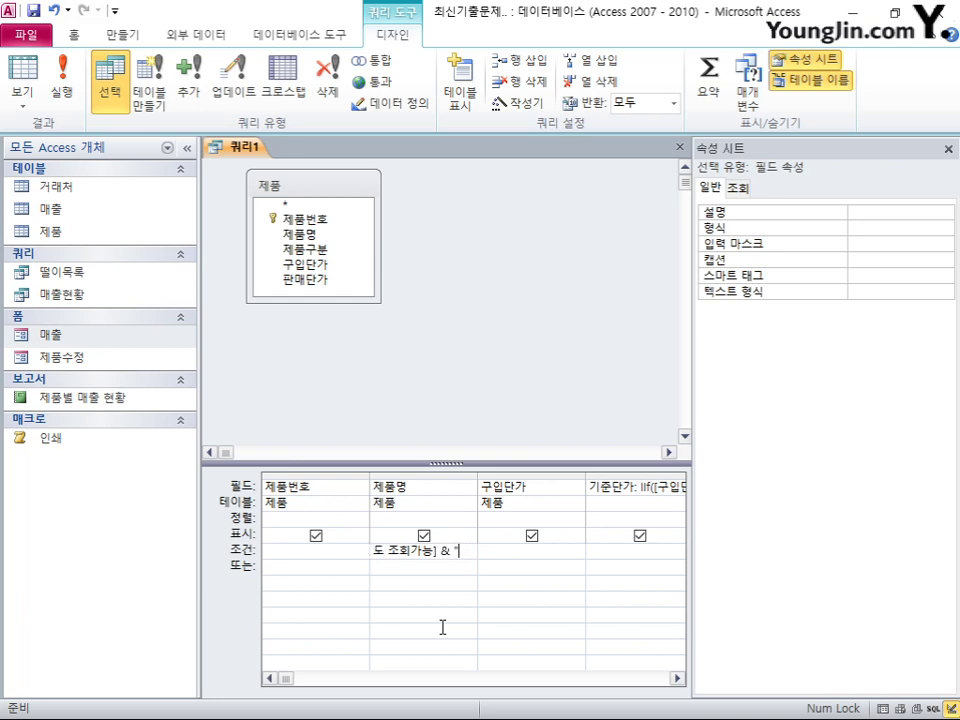
pyautogui.write('*"')
# - Run the query with 기 as the 제품명 parameter value
pyautogui.click(61, 80)
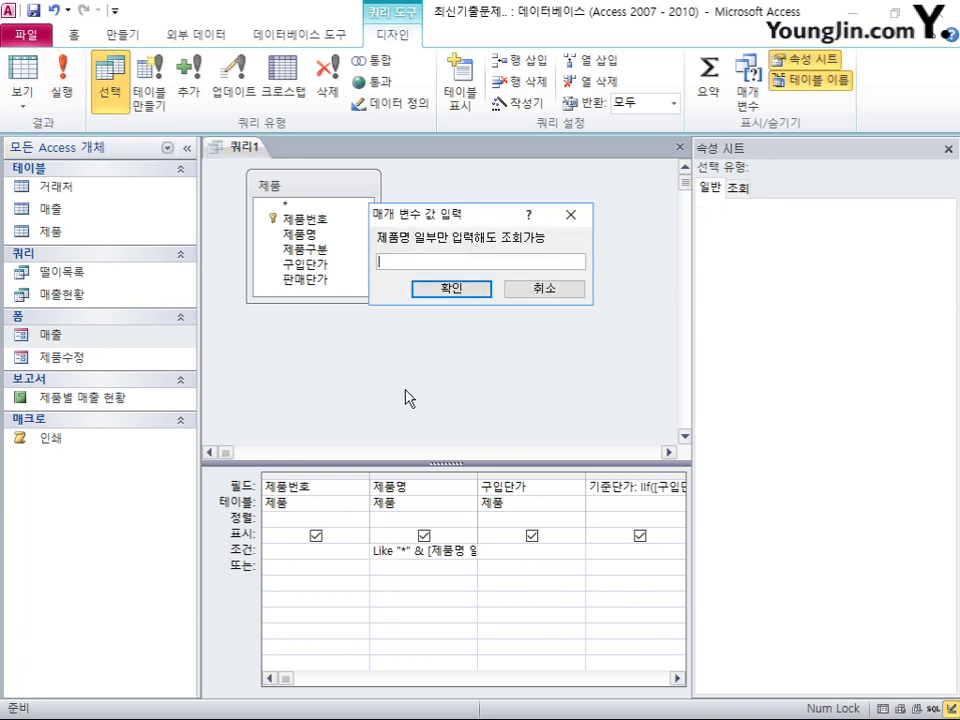
pyautogui.write('기')
pyautogui.click(439, 287)
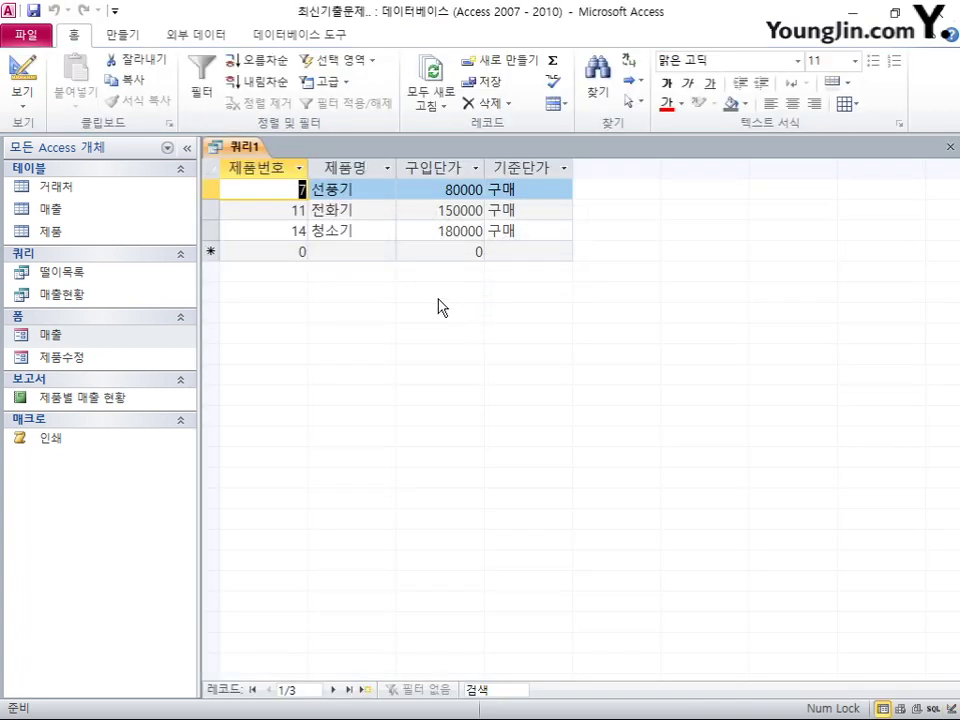
# - Close the query and save it under the name 제품구매기준
pyautogui.click(950, 147)
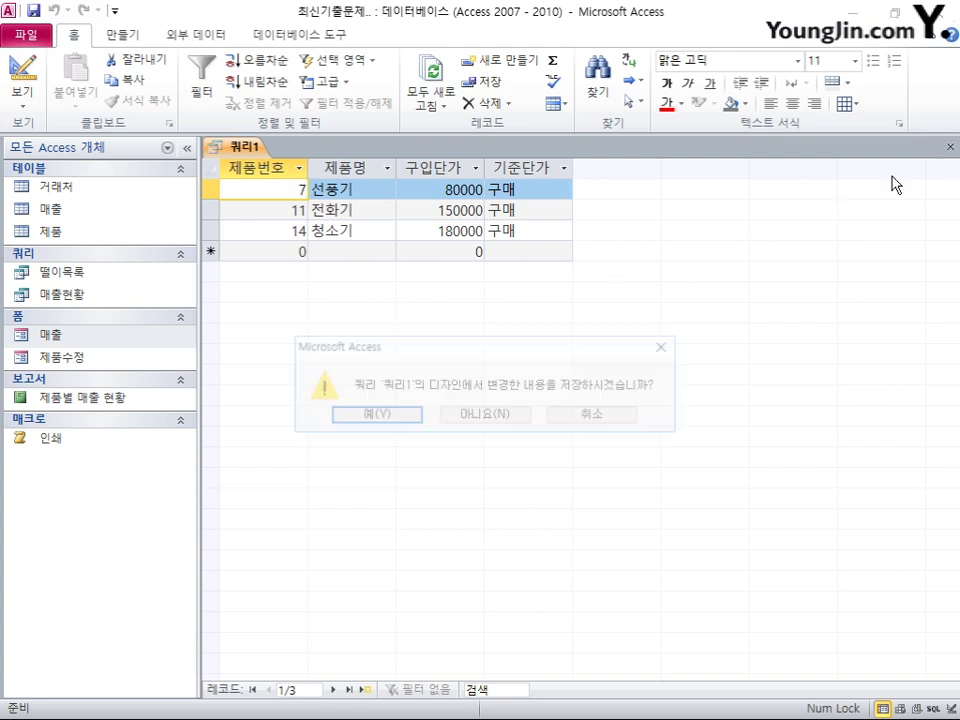
pyautogui.click(405, 414)
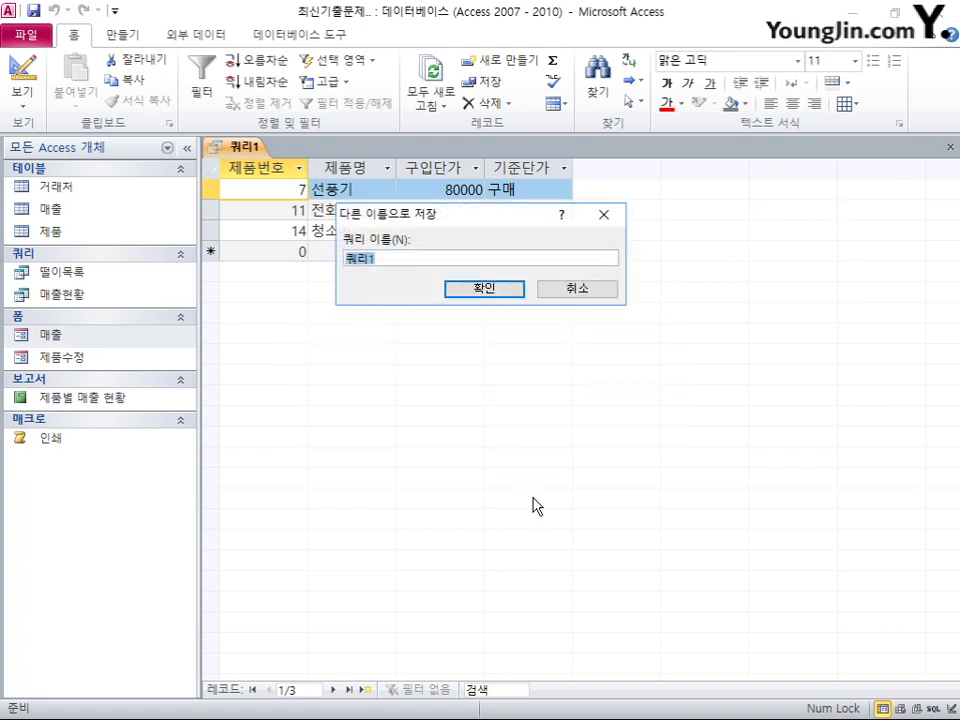
pyautogui.write('제품구매ㄹ량')
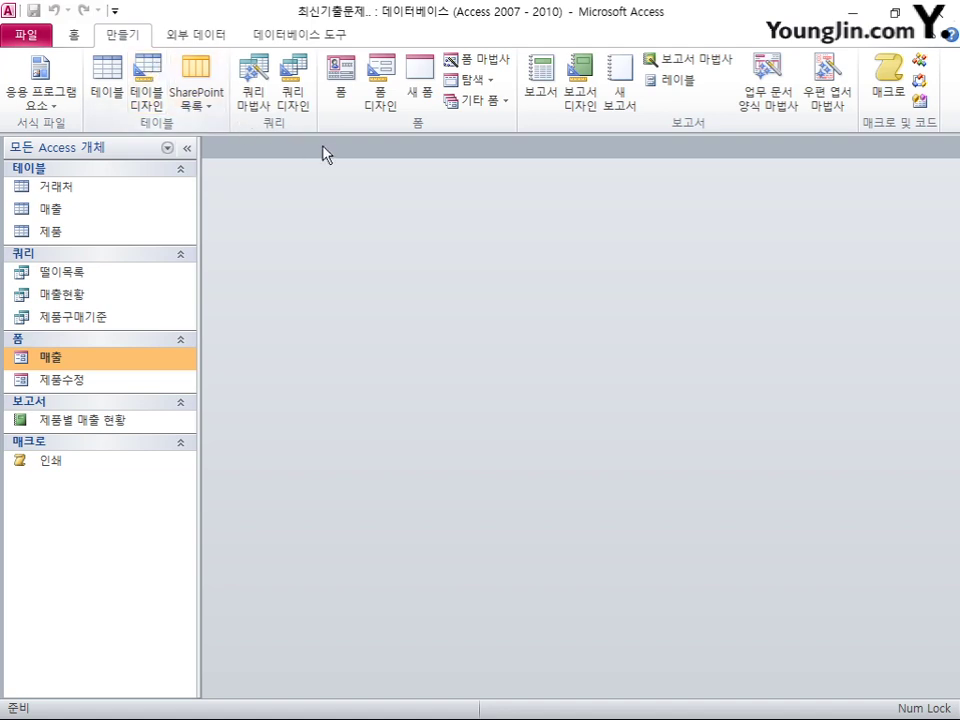
# - Create a new design-view query based on the 매출 table and add its 제품번호 field
pyautogui.click(305, 103)
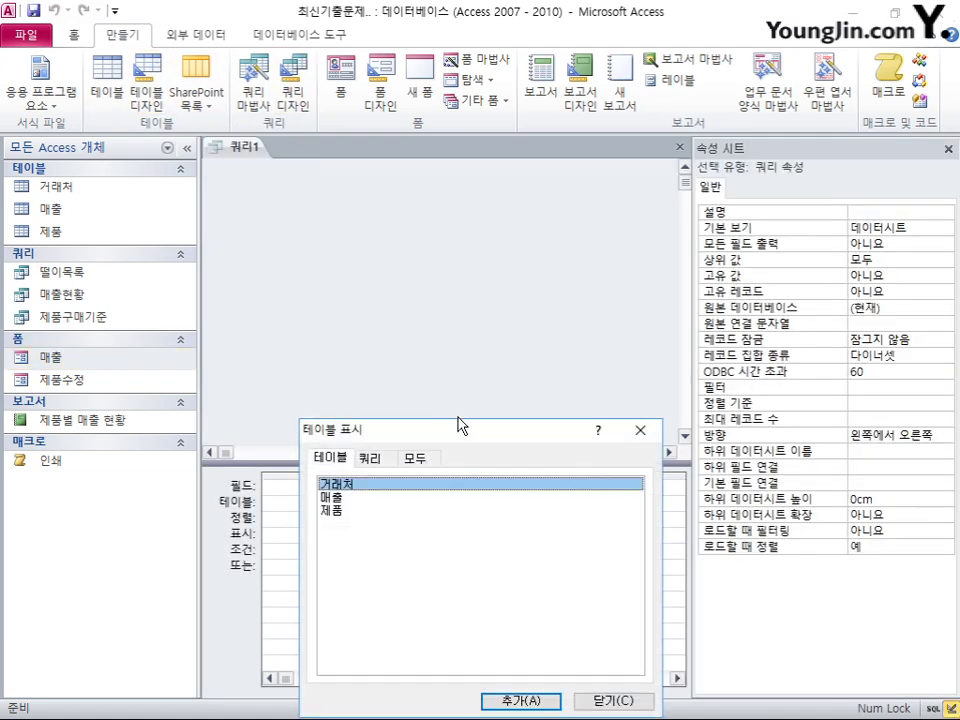
pyautogui.doubleClick(340, 497)
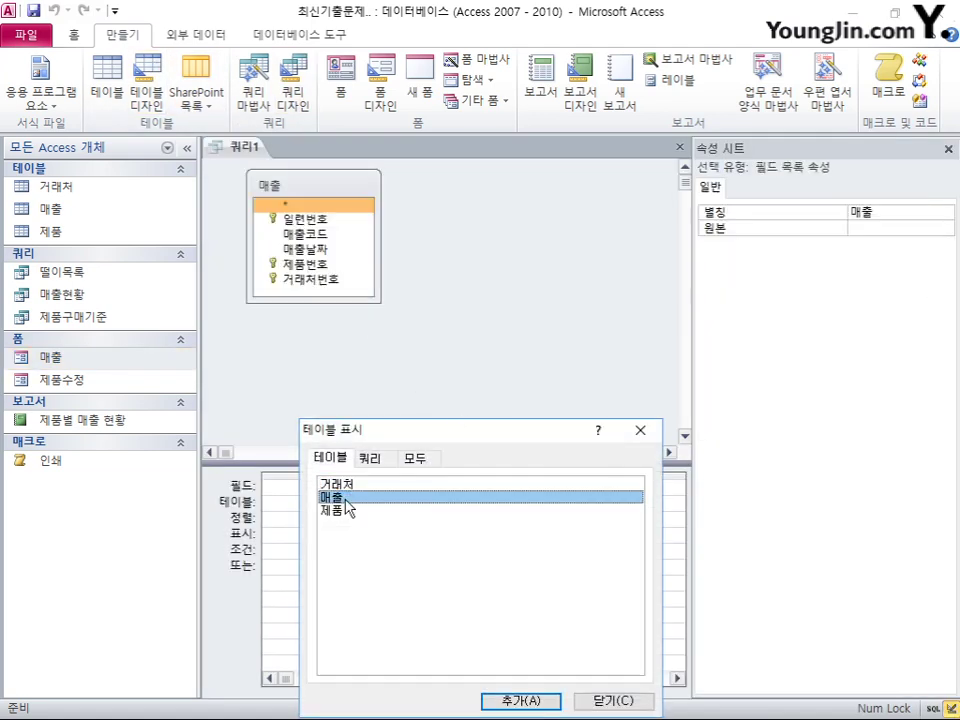
pyautogui.click(613, 701)
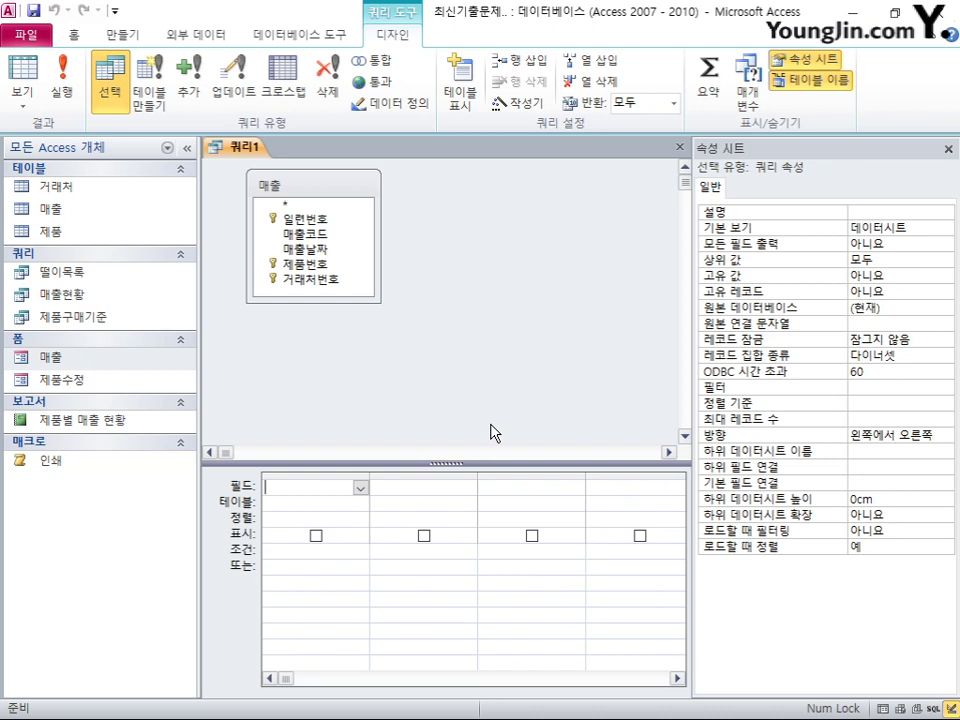
pyautogui.doubleClick(305, 264)
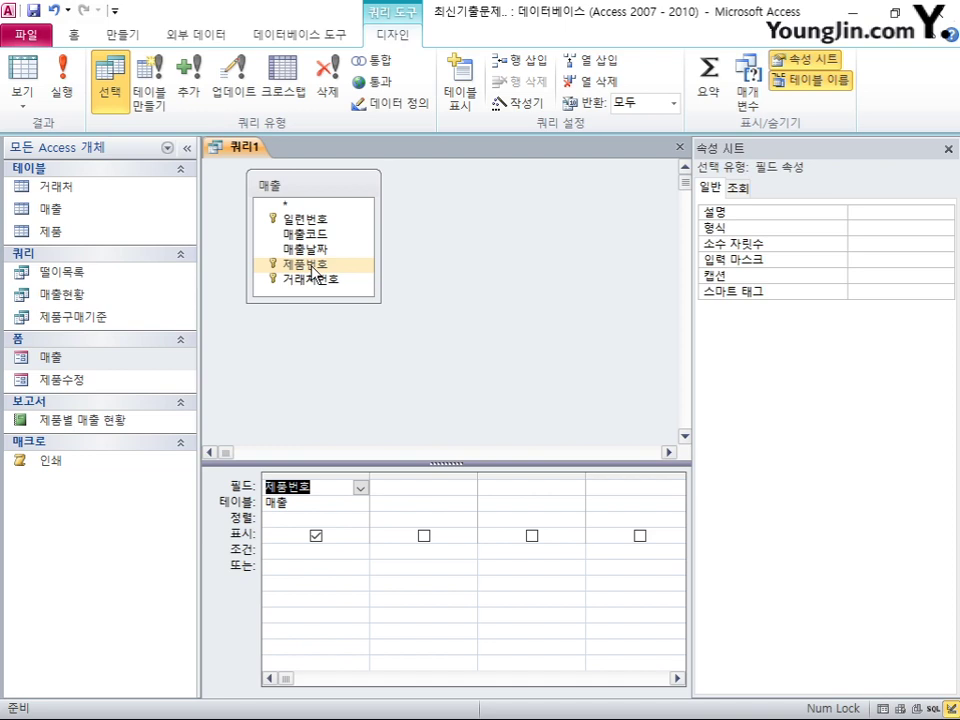
# - Add the 매출코드 and 매출날짜 fields to the query, and run it once before returning to its design
pyautogui.doubleClick(305, 233)
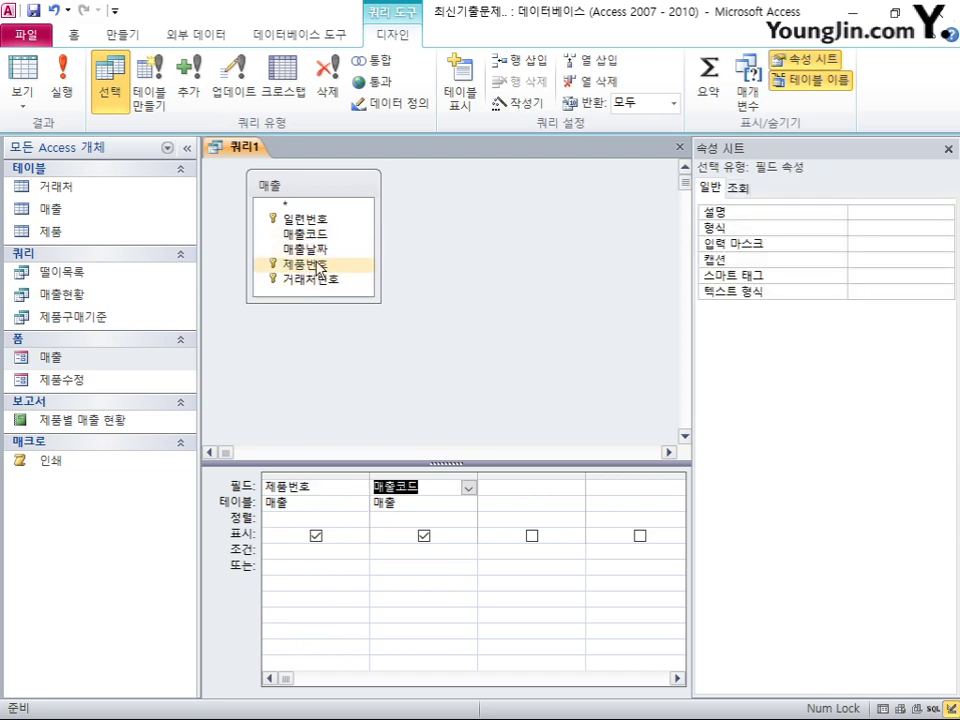
pyautogui.click(315, 251)
pyautogui.doubleClick(315, 251)
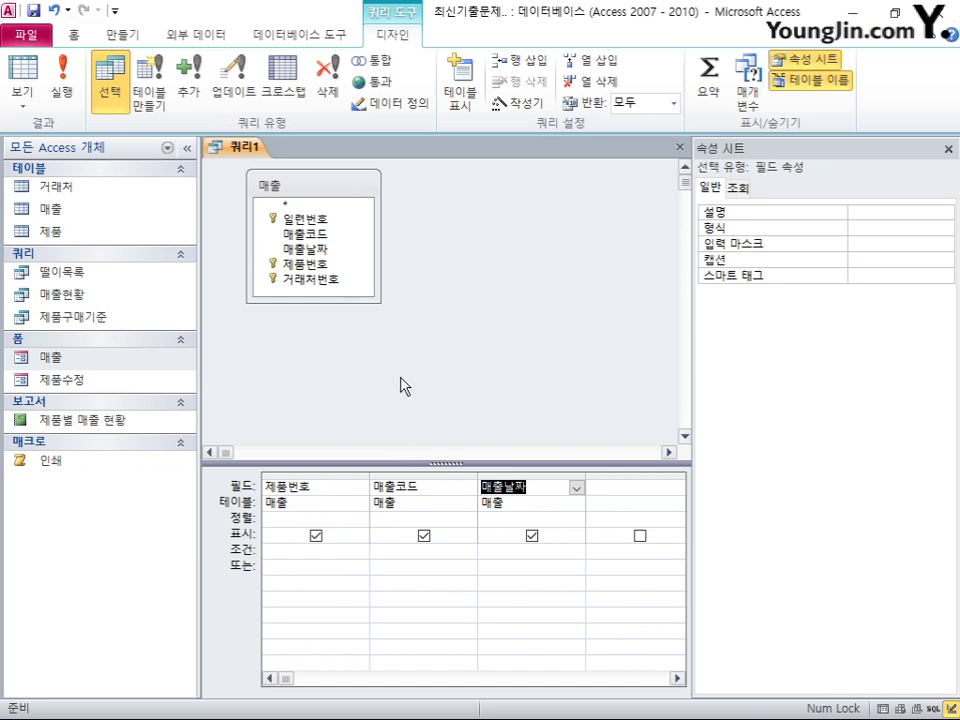
pyautogui.click(65, 85)
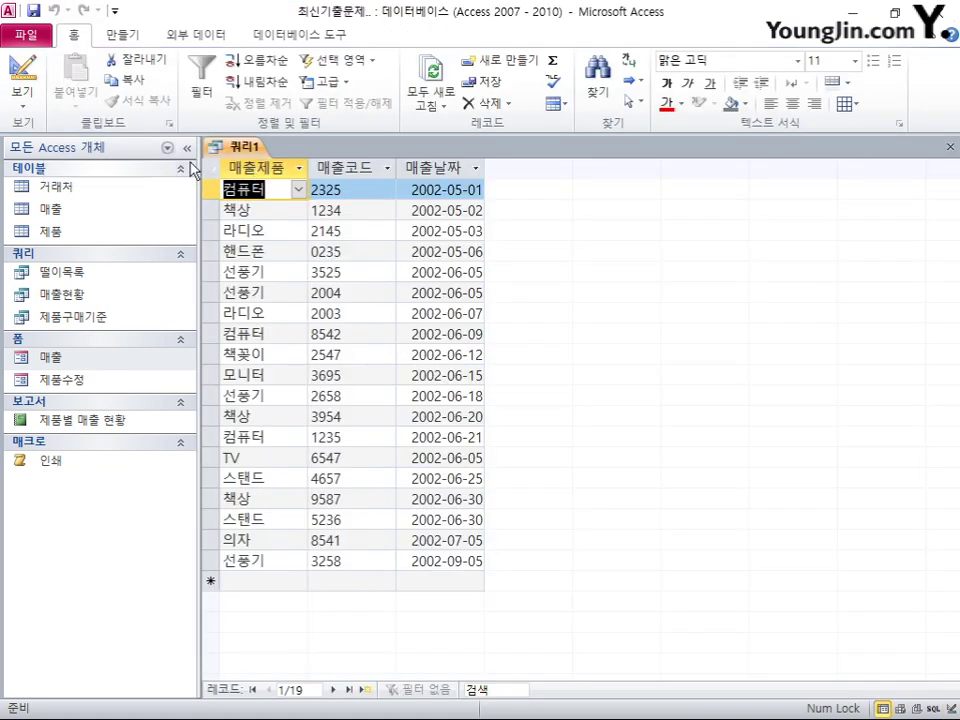
pyautogui.click(22, 80)
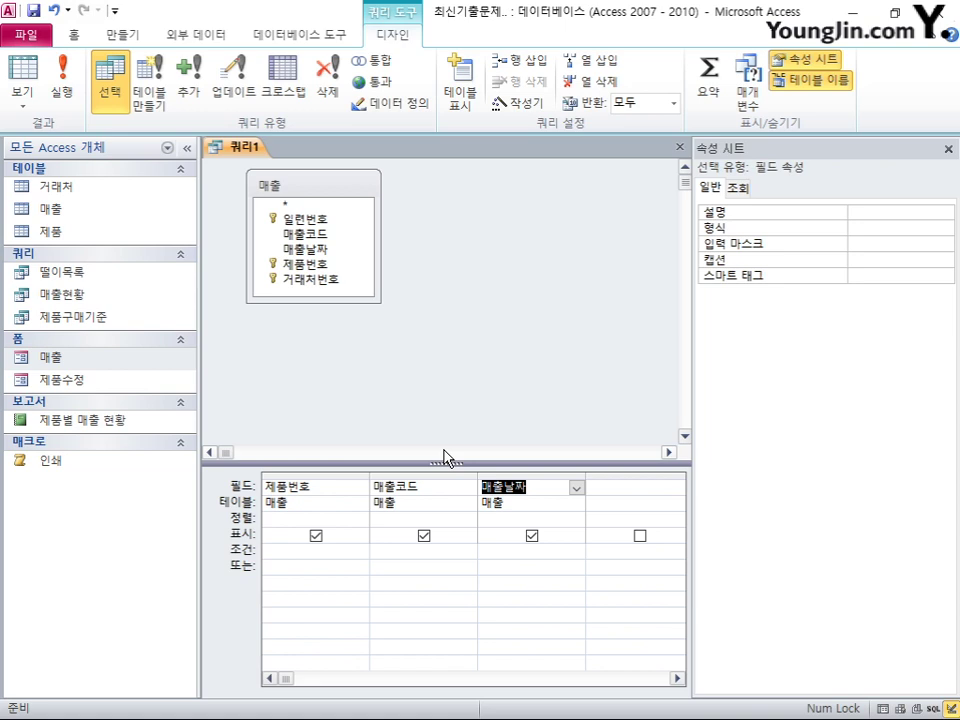
# - Begin the 매출날짜 criterion in the zoomed editor with the lower bound >dateadd("d",-1,"2002-06-30")
pyautogui.click(484, 551)
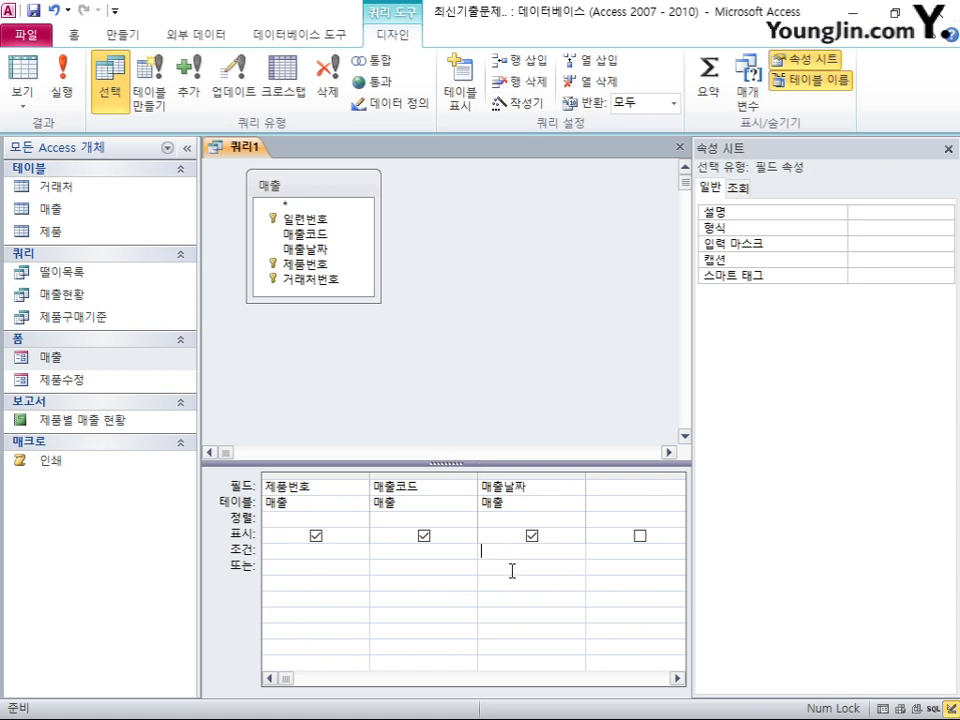
pyautogui.rightClick(494, 553)
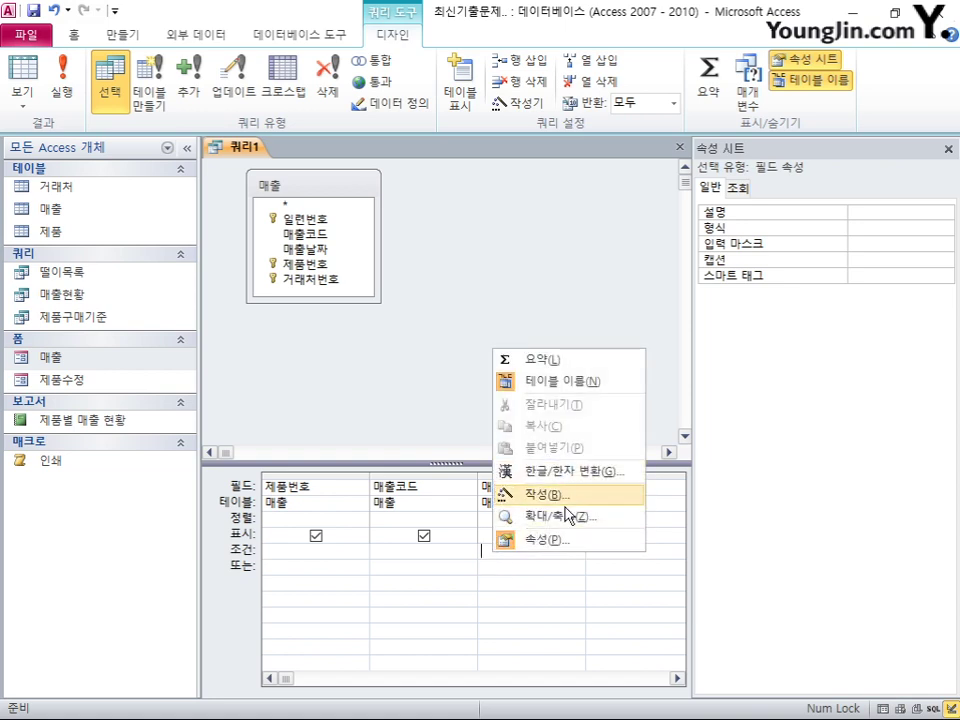
pyautogui.click(566, 520)
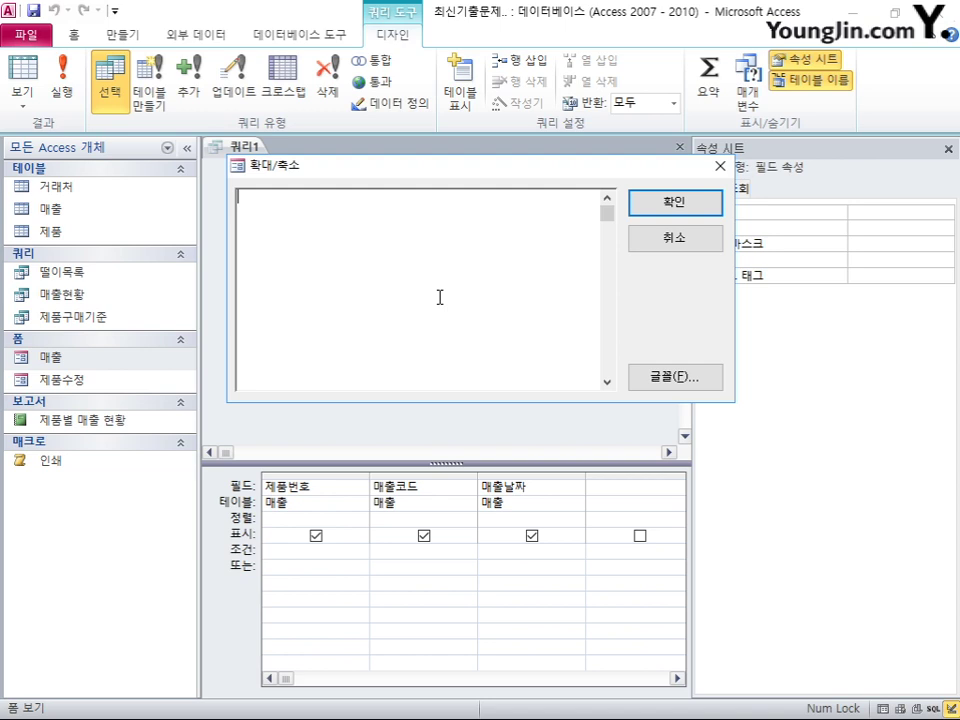
pyautogui.write('>dateadd')
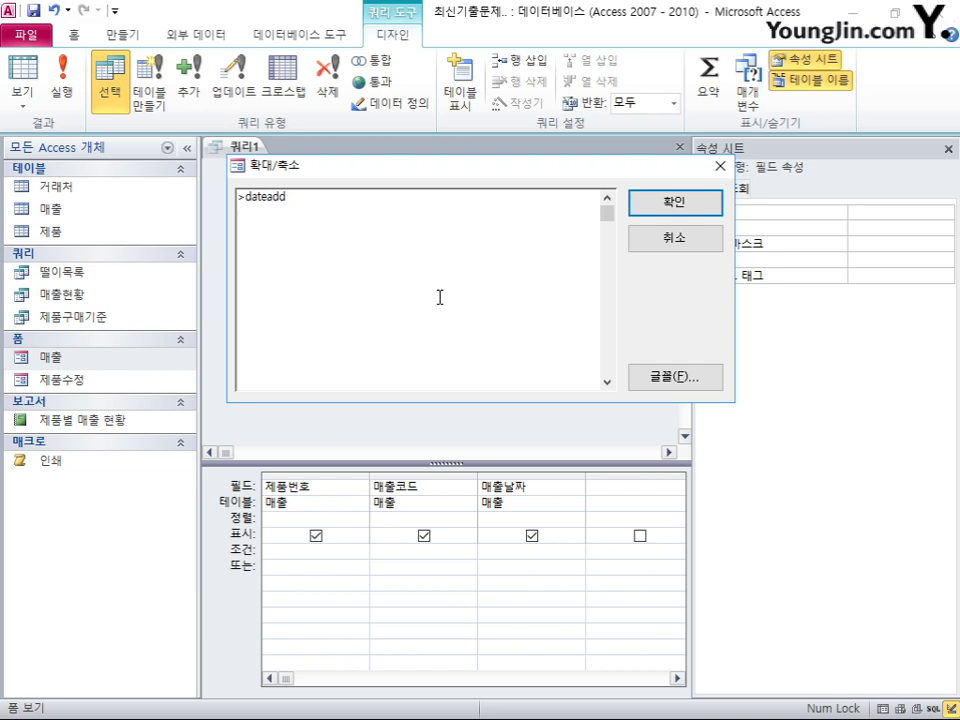
pyautogui.write('("D')
pyautogui.press('BackSpace')
pyautogui.write('d"')
pyautogui.write(',-1')
pyautogui.write(',"2002-06-30"')
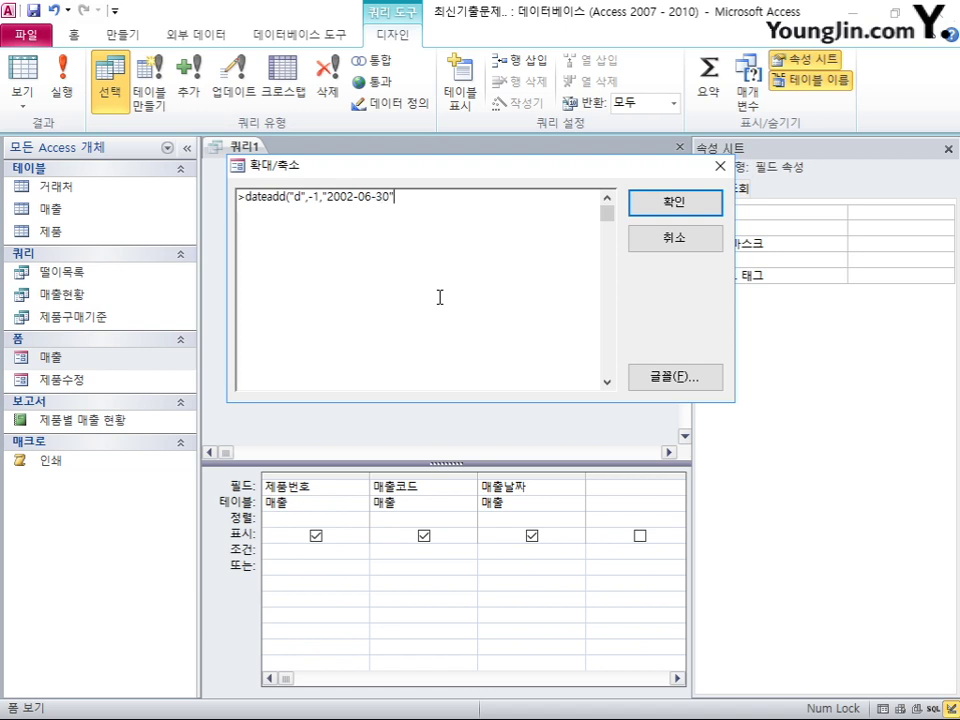
# - Complete the 매출날짜 criterion with and <dateadd("d",1,"2002-12-31") and run the query
pyautogui.write(') a')
pyautogui.write('nd')
pyautogui.write('<')
pyautogui.write('dateadd')
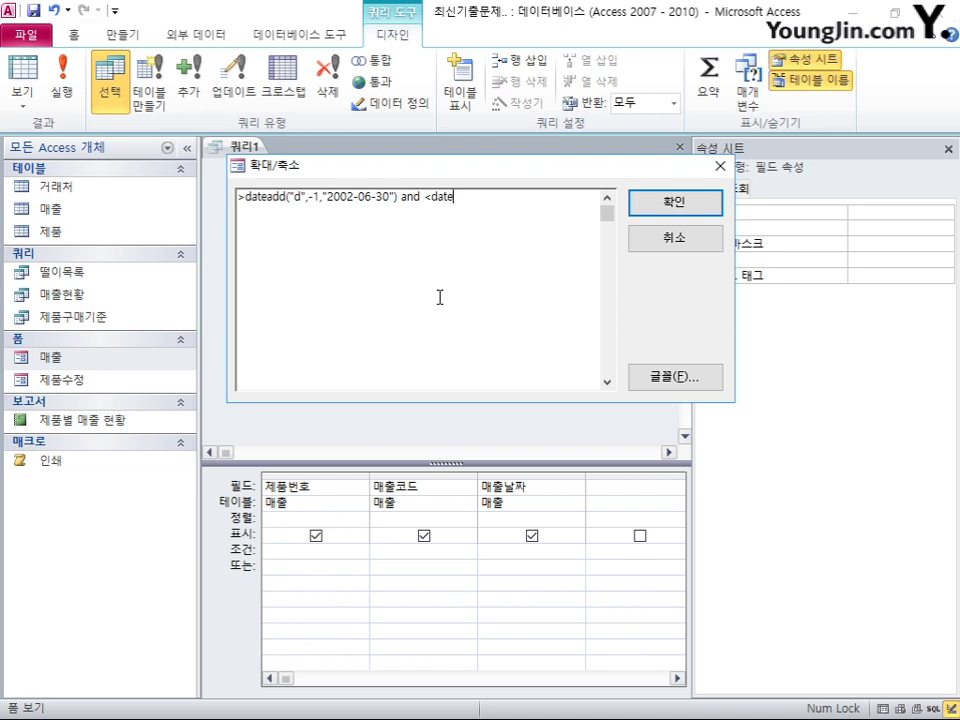
pyautogui.write('("d",1,"20')
pyautogui.write('02-12-31')
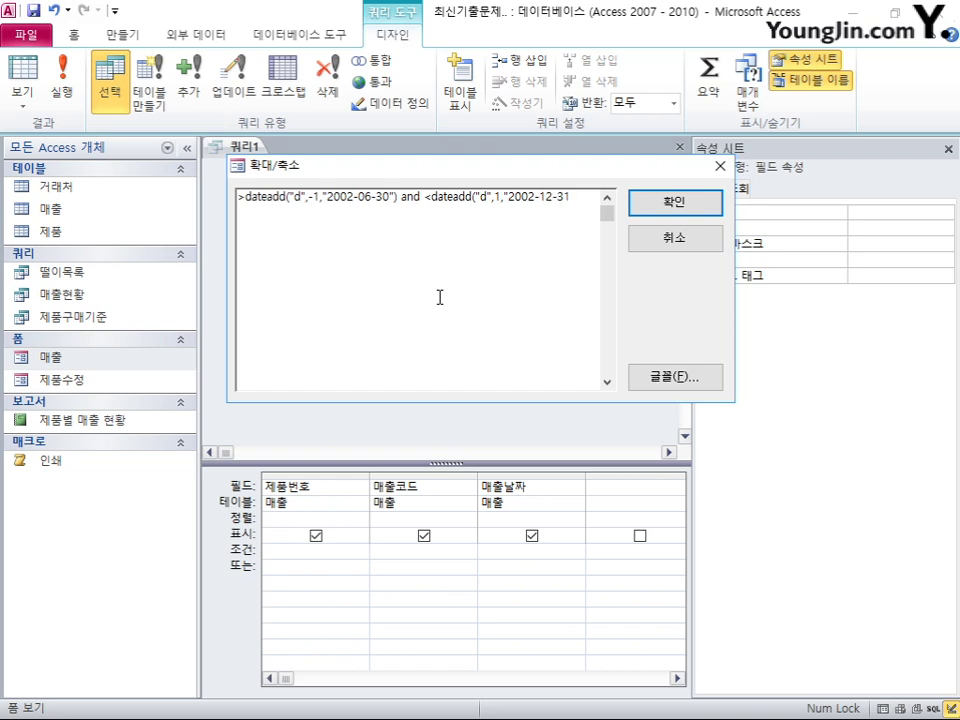
pyautogui.write('")')
pyautogui.click(675, 206)
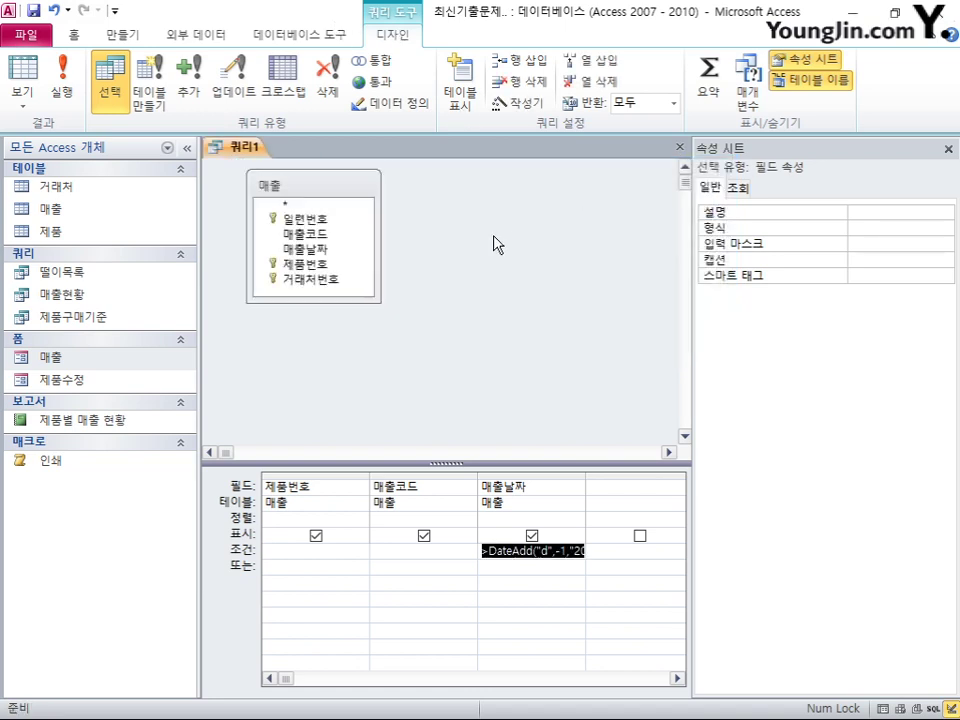
pyautogui.click(61, 80)
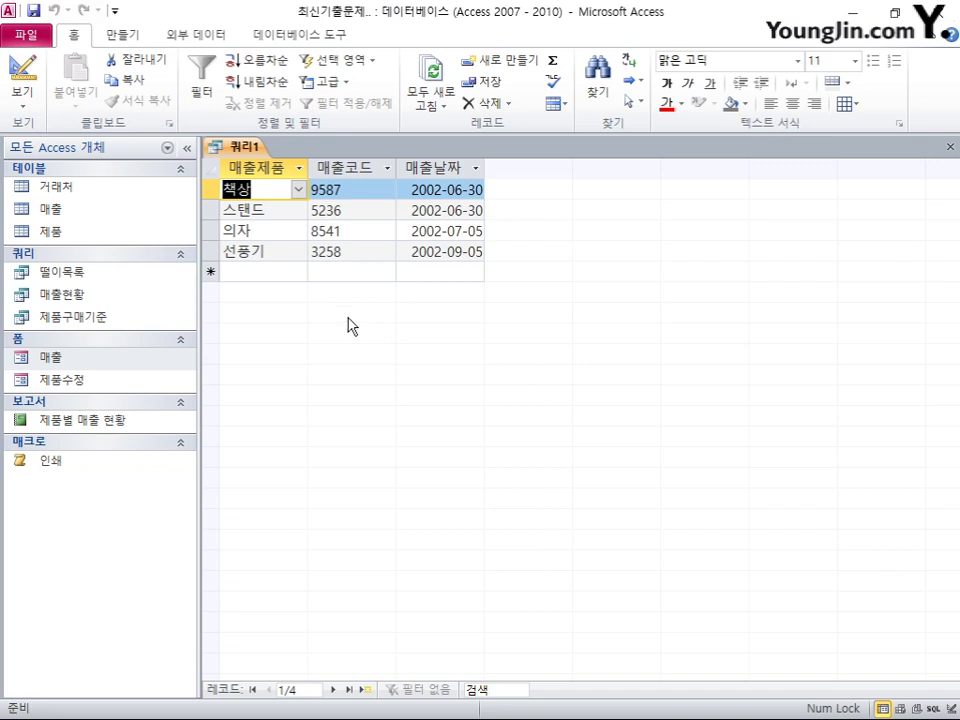
# - Close the query and save it under the name 하반기실적(6월30일포함)
pyautogui.click(950, 148)
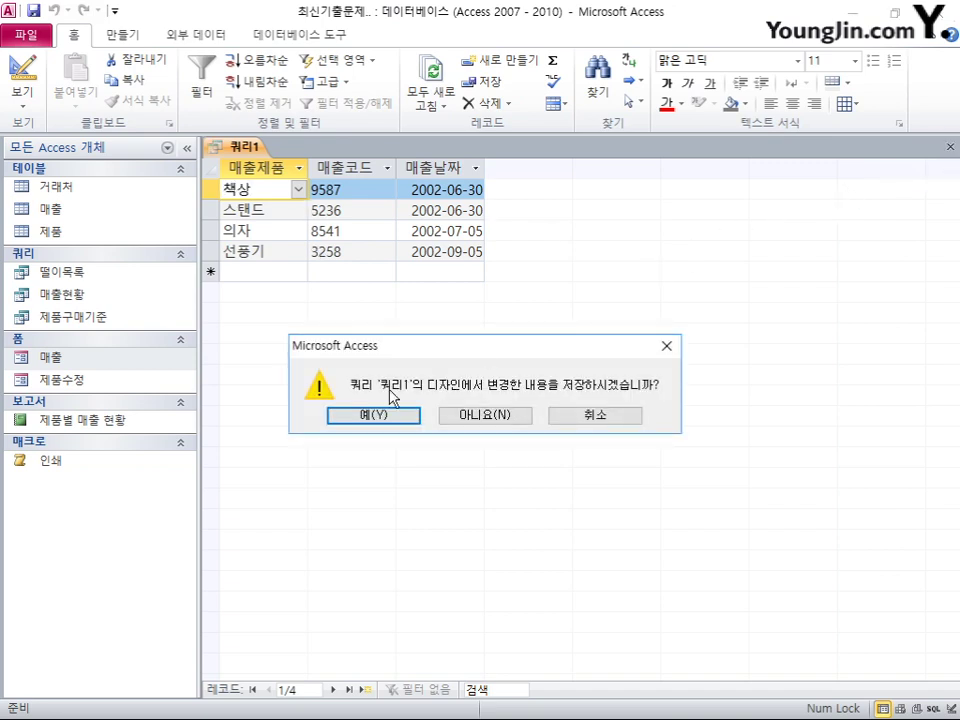
pyautogui.click(380, 417)
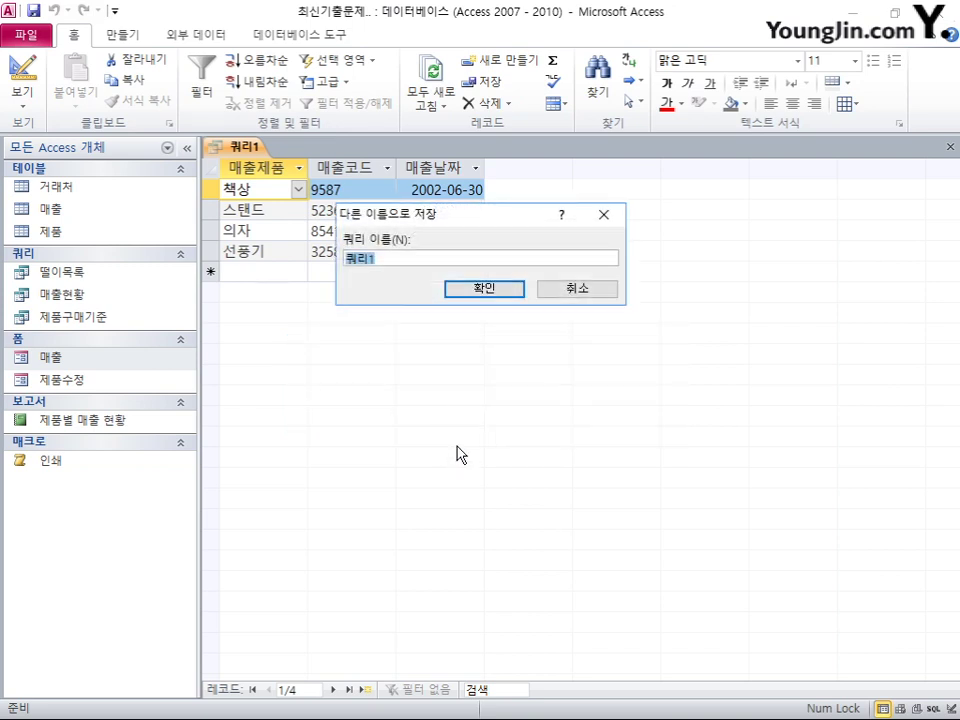
pyautogui.write('매대')
pyautogui.press('BackSpace')
pyautogui.press('BackSpace')
pyautogui.write('틀반기실적')
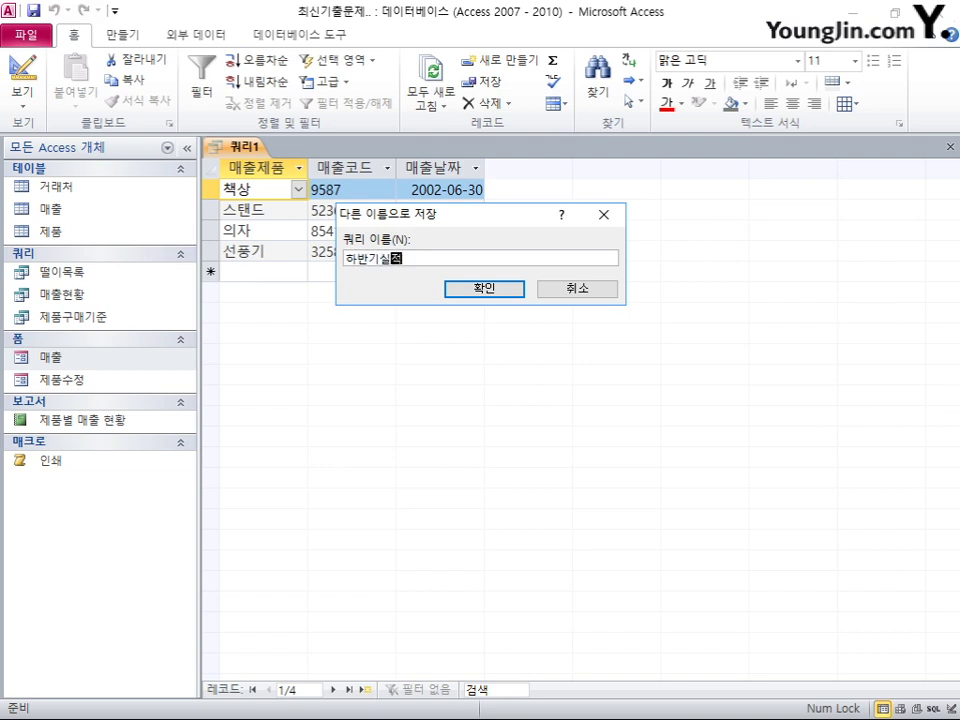
pyautogui.write('(6월30일포함')
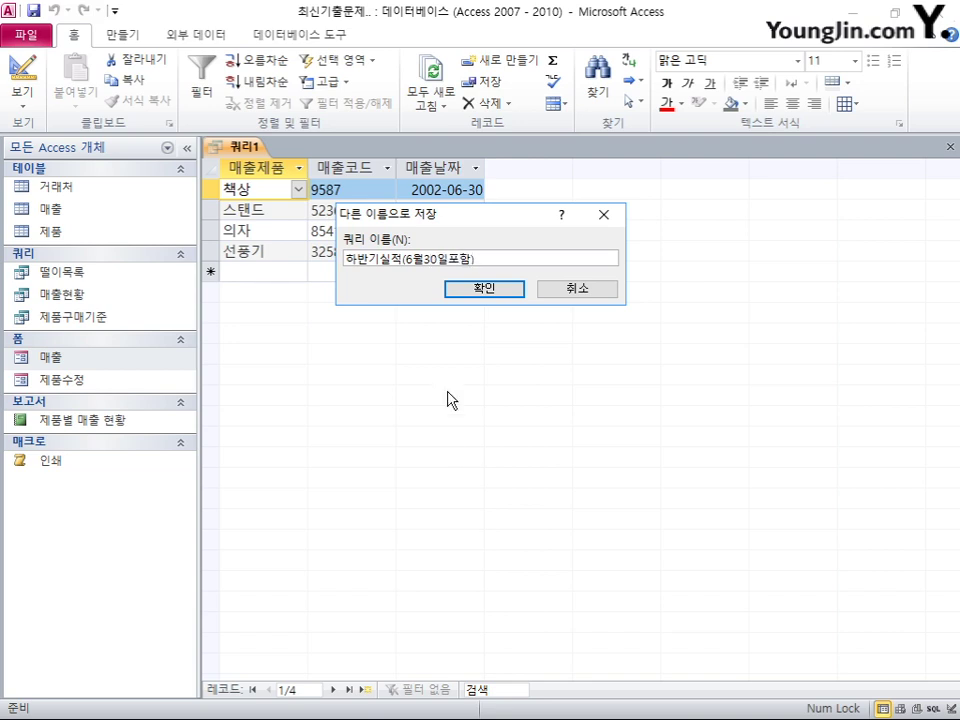
pyautogui.click(482, 294)
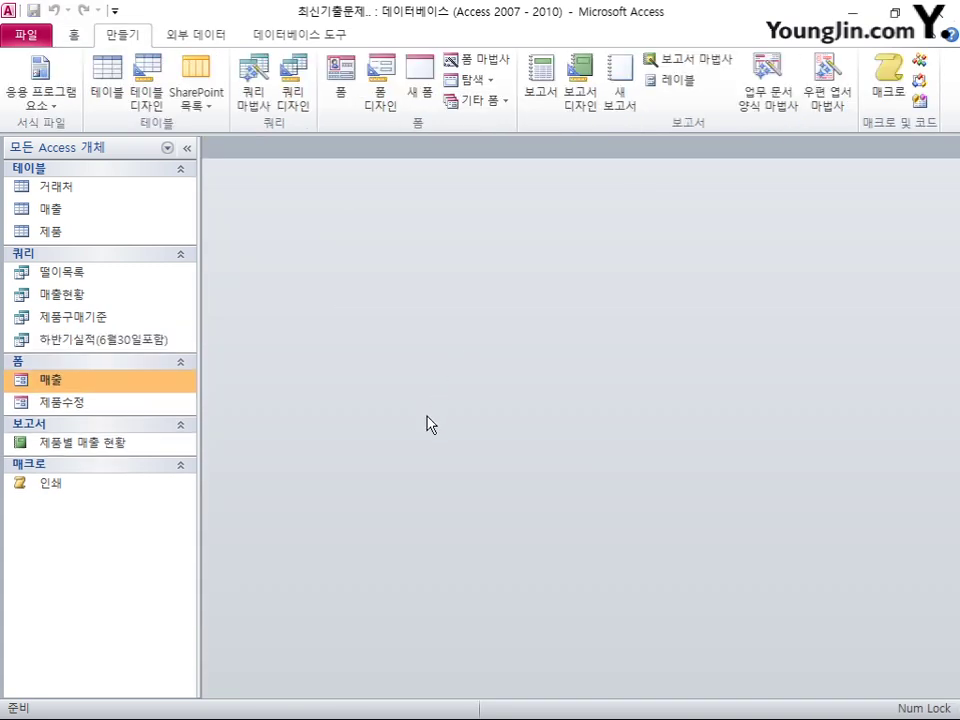